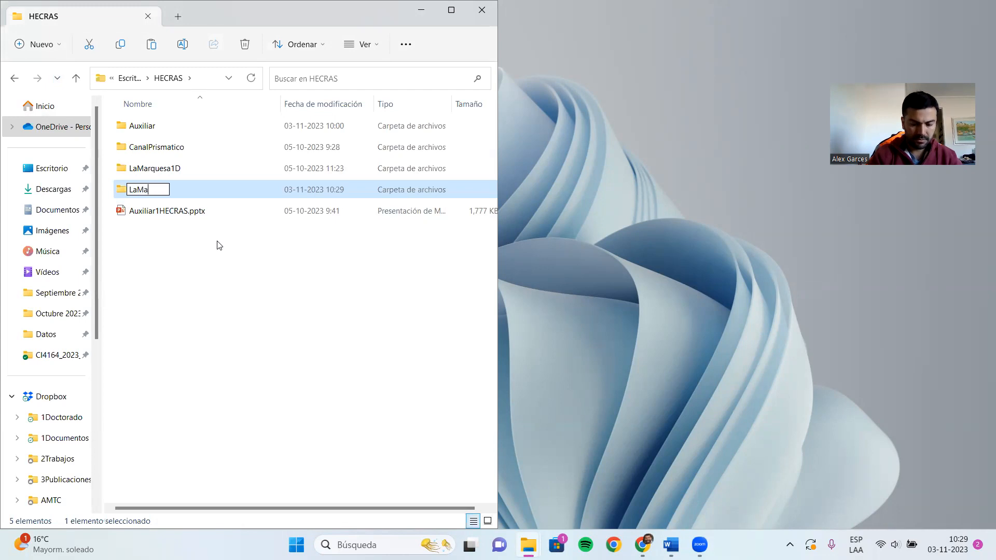
# - Name the new folder in HECRAS LaMarquesa2D and paste the Datos folder into it
pyautogui.write('2D')
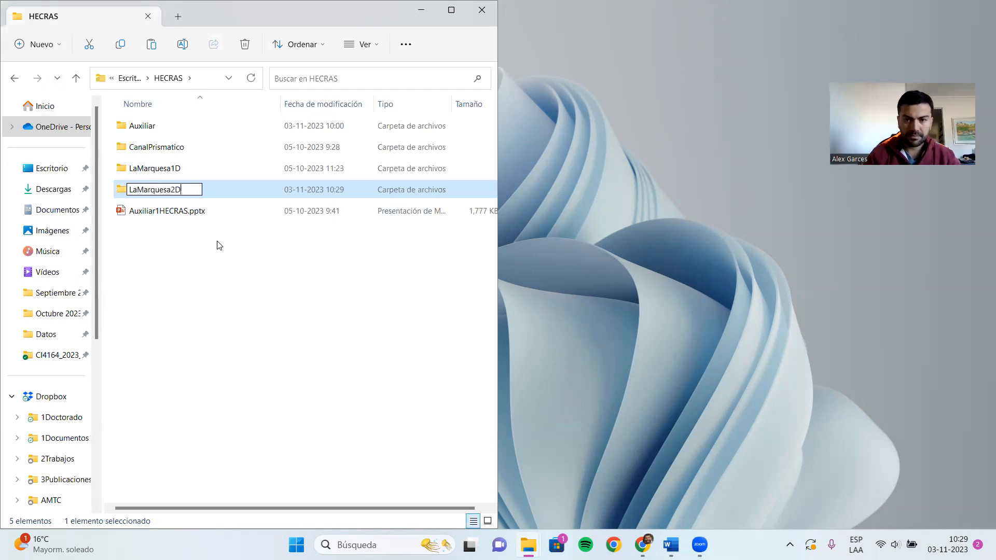
pyautogui.press('Return')
pyautogui.press('Return')
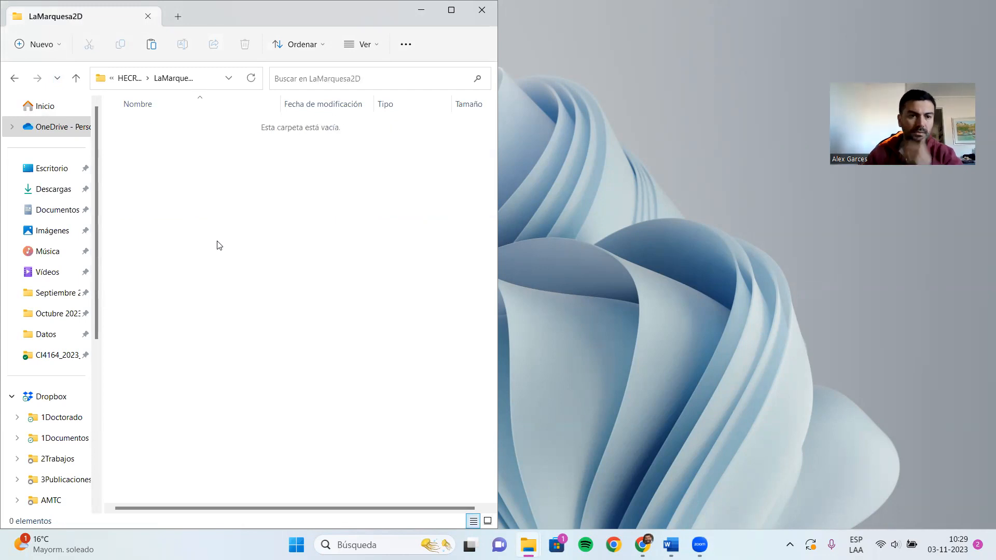
pyautogui.hotkey('ctrl', 'v')
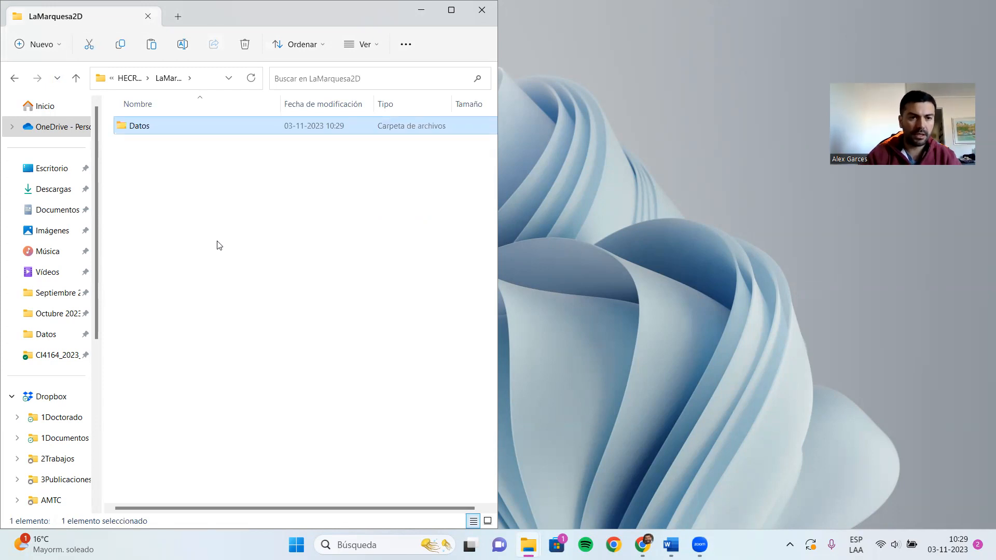
# - Review the input files inside the Datos folder and return to the LaMarquesa2D folder
pyautogui.doubleClick(149, 133)
pyautogui.scroll(-3, 178, 197)
pyautogui.scroll(3, 178, 205)
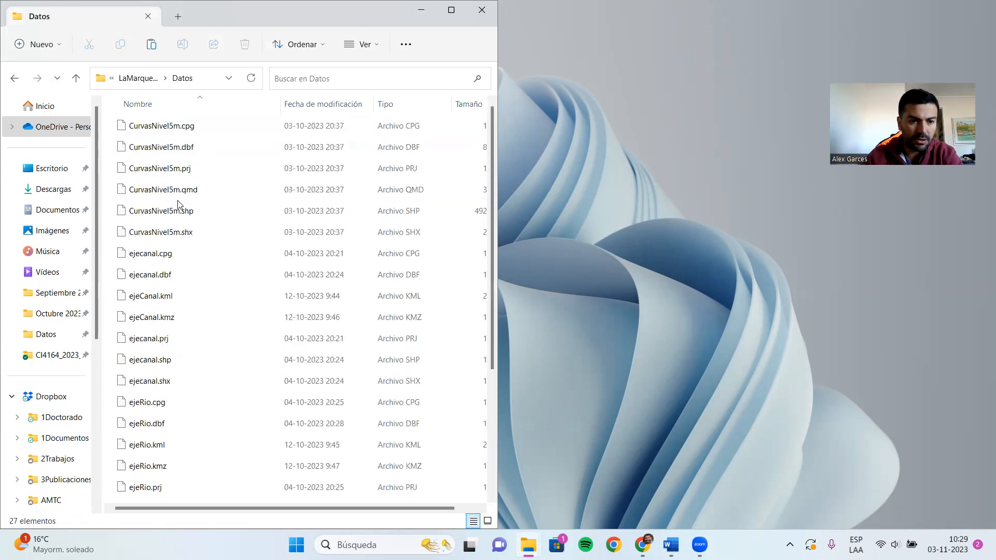
pyautogui.click(136, 78)
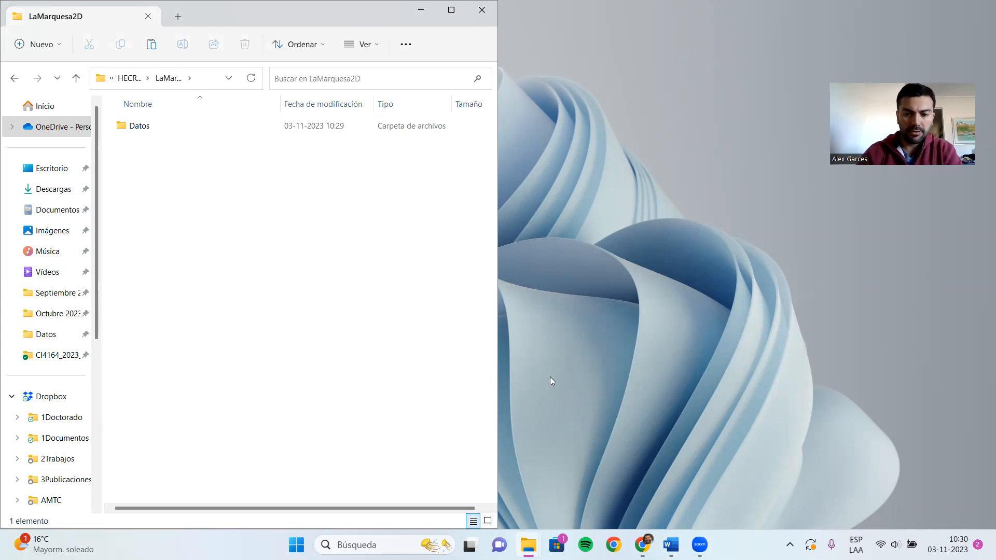
# - Launch HEC-RAS 6.4.1
pyautogui.press('super')
pyautogui.write('hec')
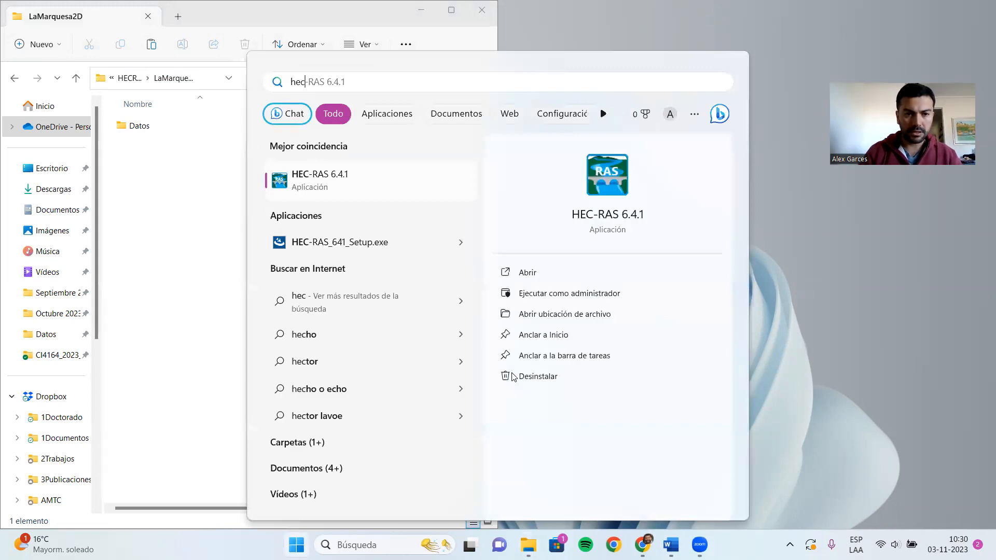
pyautogui.press('Return')
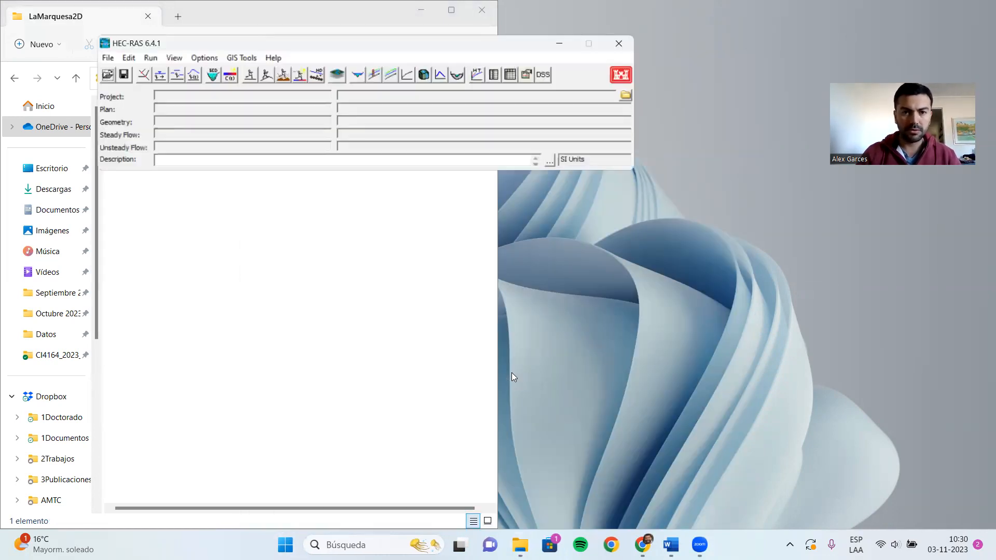
# - Start a new project and choose the Escritorio\HECRAS\LaMarquesa2D folder as its location
pyautogui.click(104, 57)
pyautogui.click(155, 76)
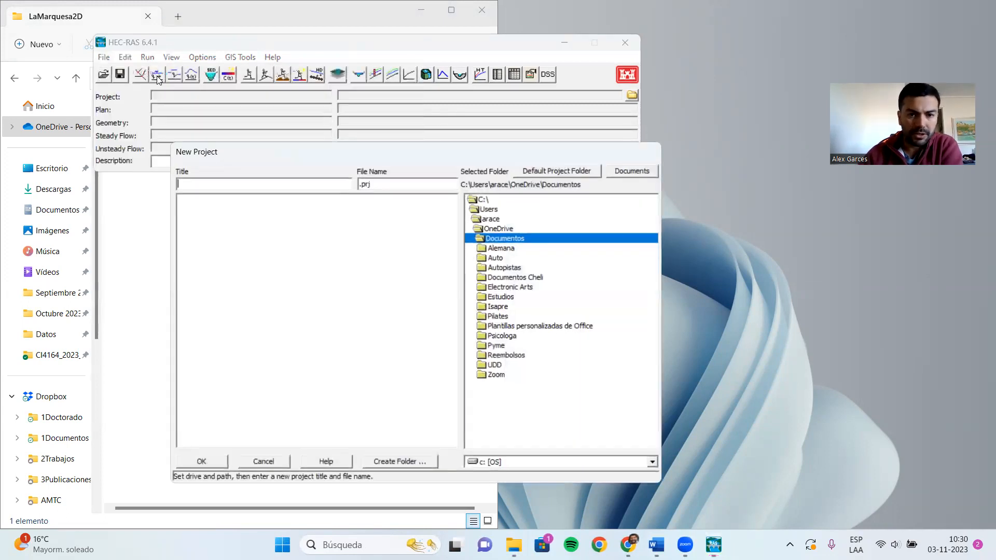
pyautogui.doubleClick(504, 229)
pyautogui.doubleClick(509, 248)
pyautogui.doubleClick(501, 248)
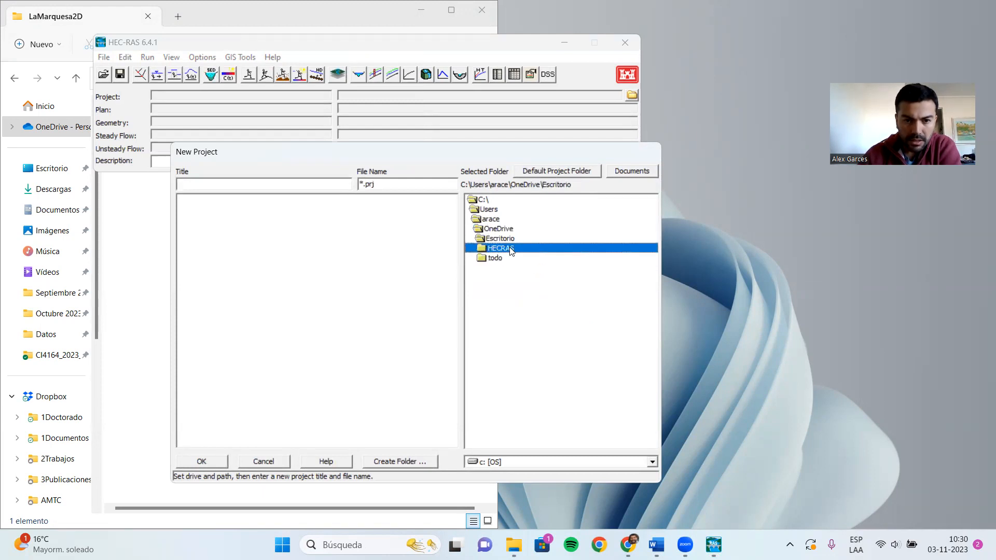
pyautogui.doubleClick(512, 287)
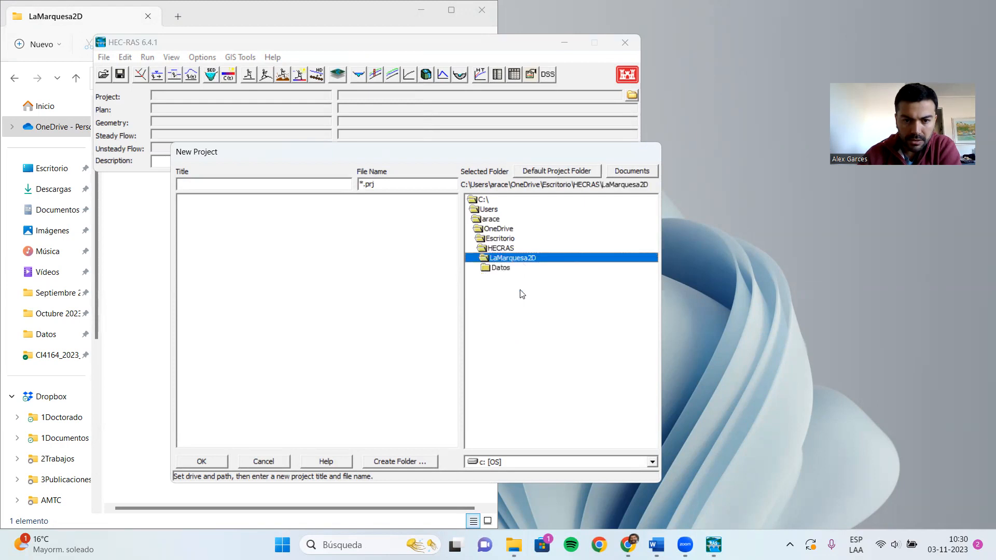
# - Title the project LaMarquesa2D and create it with the SI unit system
pyautogui.click(303, 186)
pyautogui.write('LaM')
pyautogui.write('arquesa2')
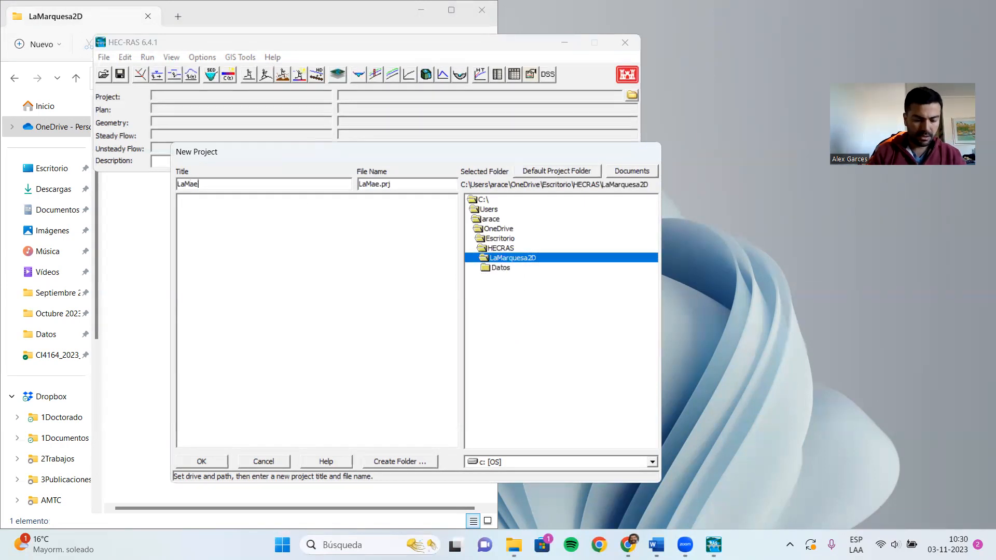
pyautogui.write('D')
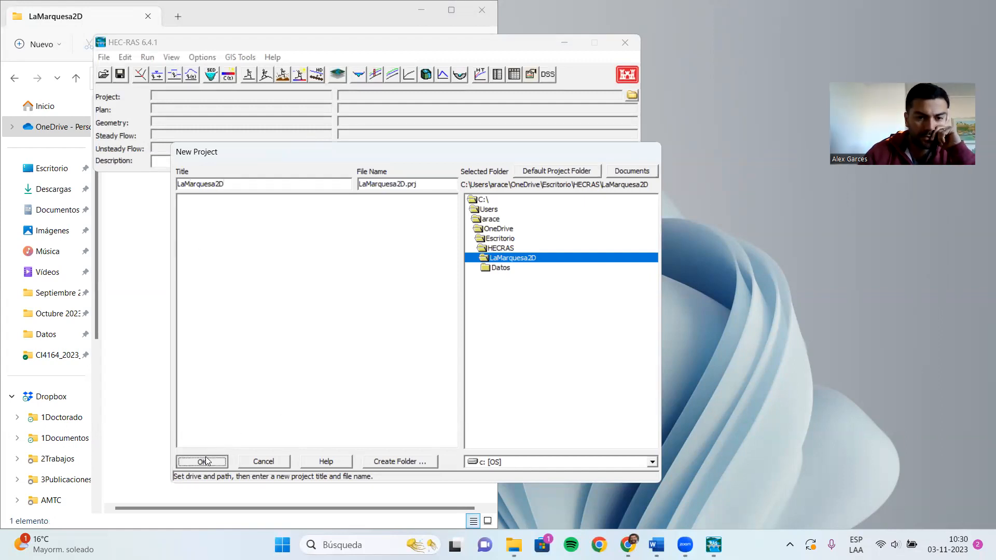
pyautogui.click(221, 458)
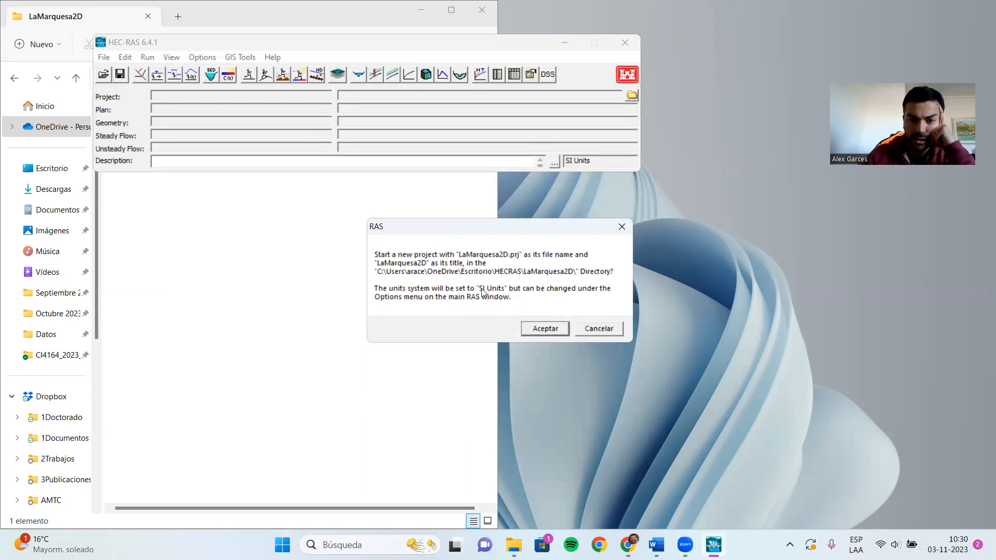
pyautogui.click(541, 329)
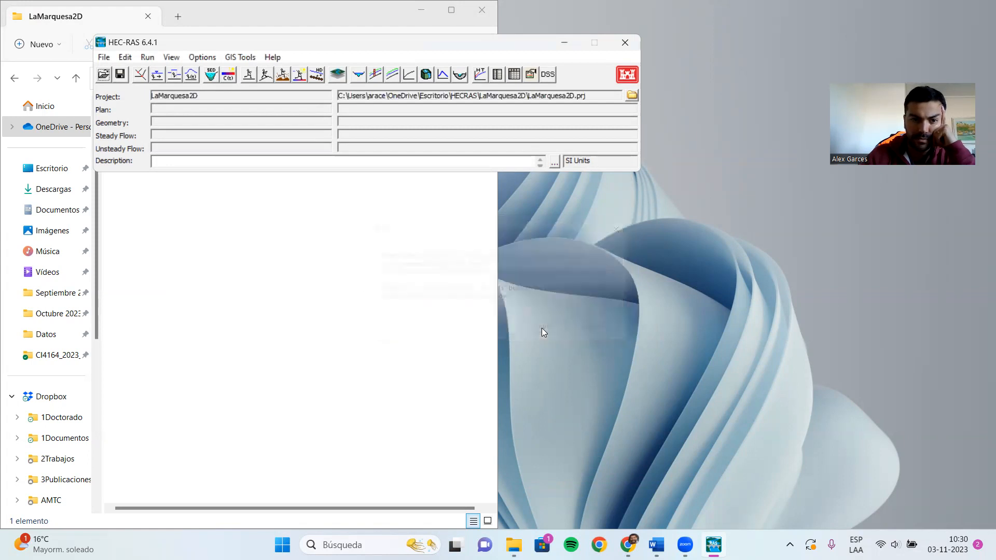
# - Open RAS Mapper for the LaMarquesa2D project
pyautogui.click(338, 75)
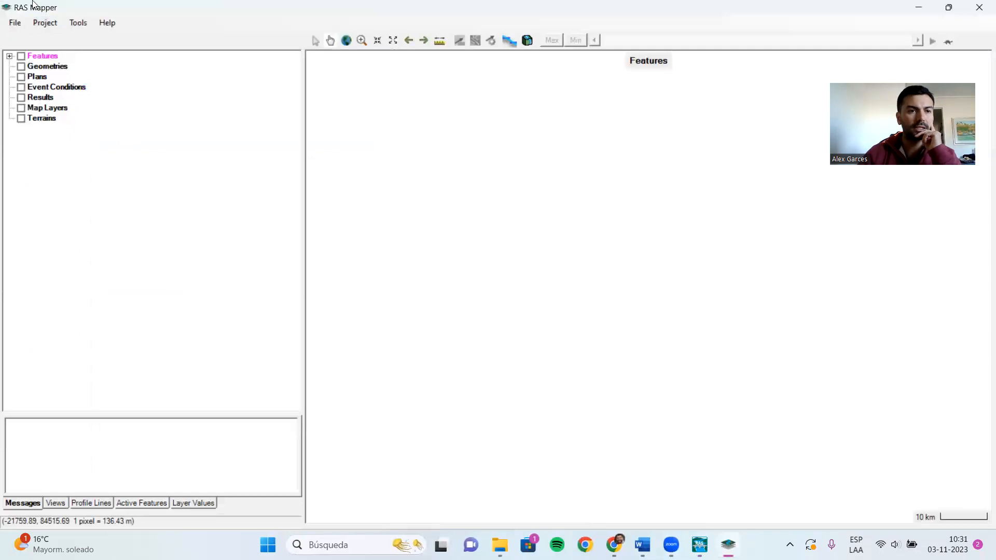
pyautogui.click(979, 8)
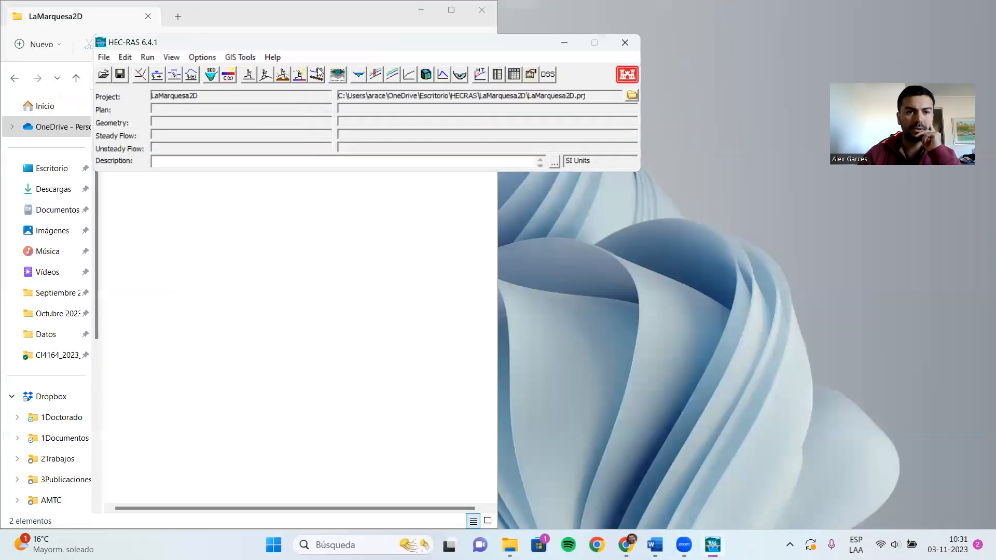
pyautogui.click(338, 74)
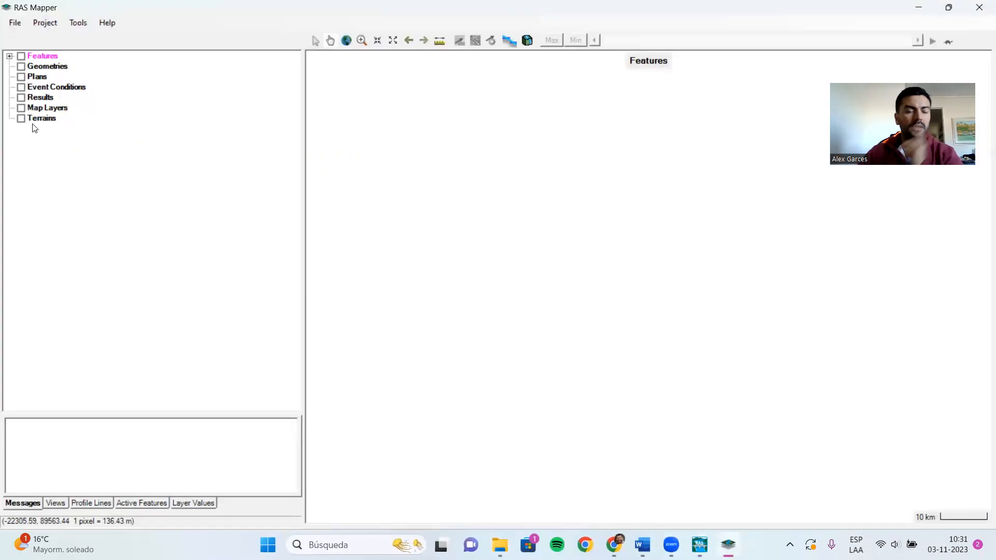
# - Turn on the Terrains layer and start creating a new RAS terrain
pyautogui.click(22, 118)
pyautogui.click(35, 119)
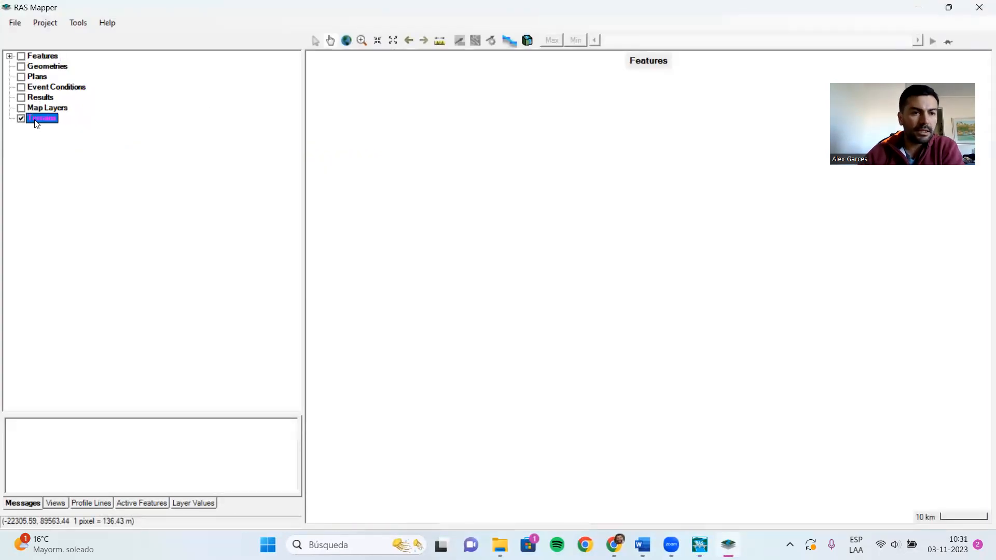
pyautogui.rightClick(45, 118)
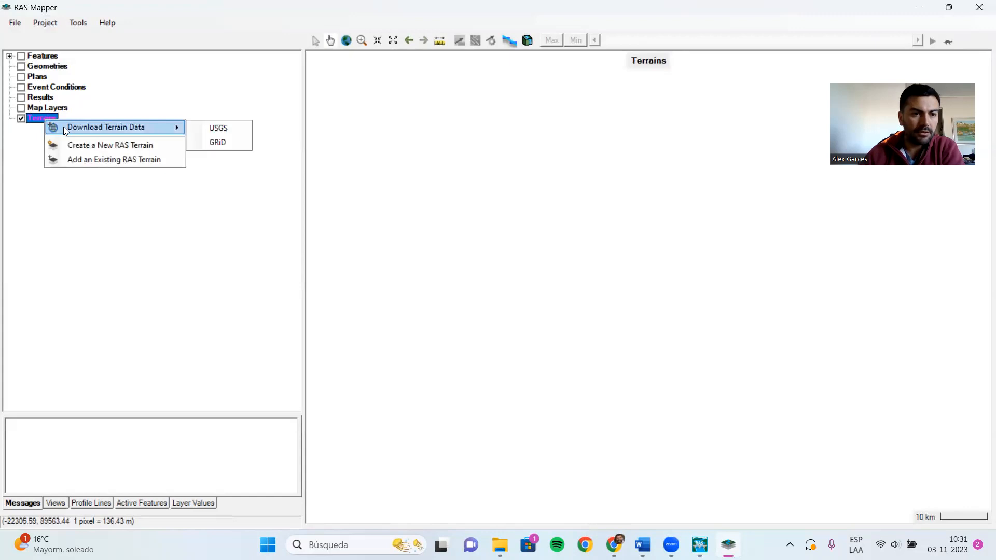
pyautogui.click(94, 150)
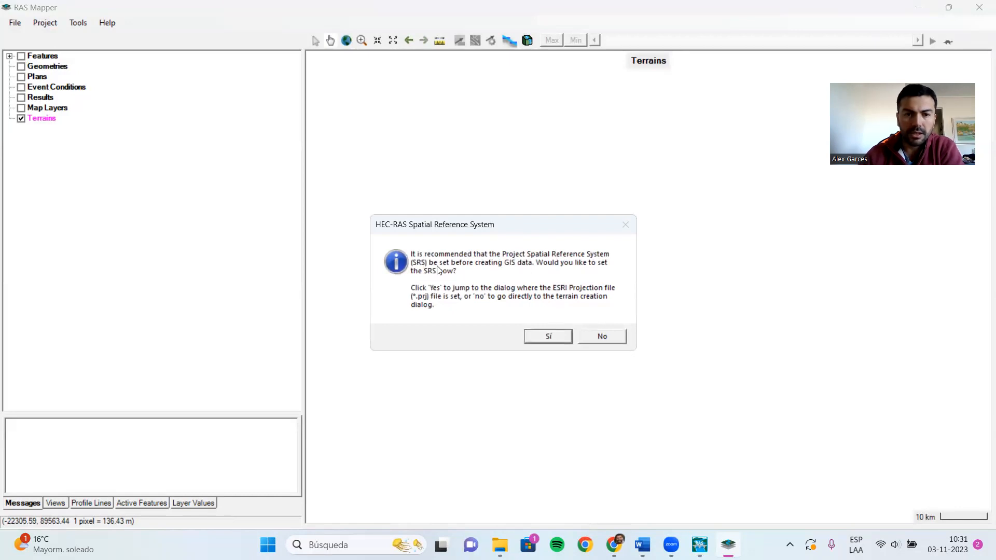
# - Set the project's coordinate reference system using ejeRio.prj from the Datos folder and apply it
pyautogui.click(537, 335)
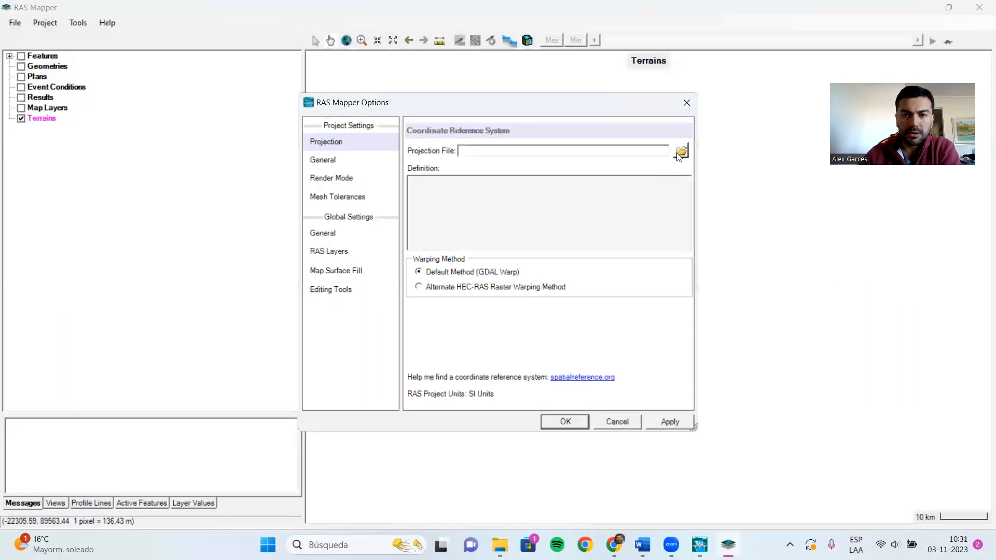
pyautogui.click(681, 151)
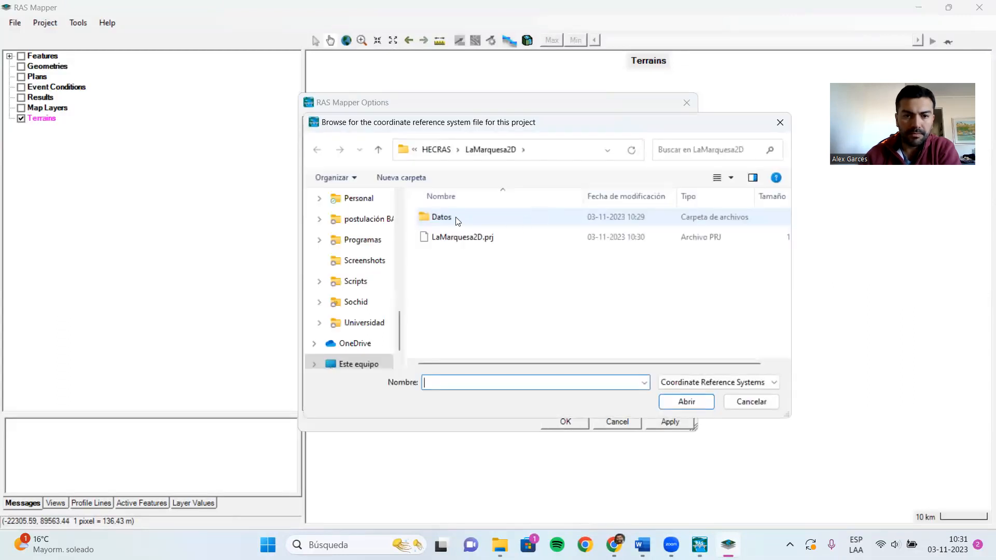
pyautogui.doubleClick(458, 222)
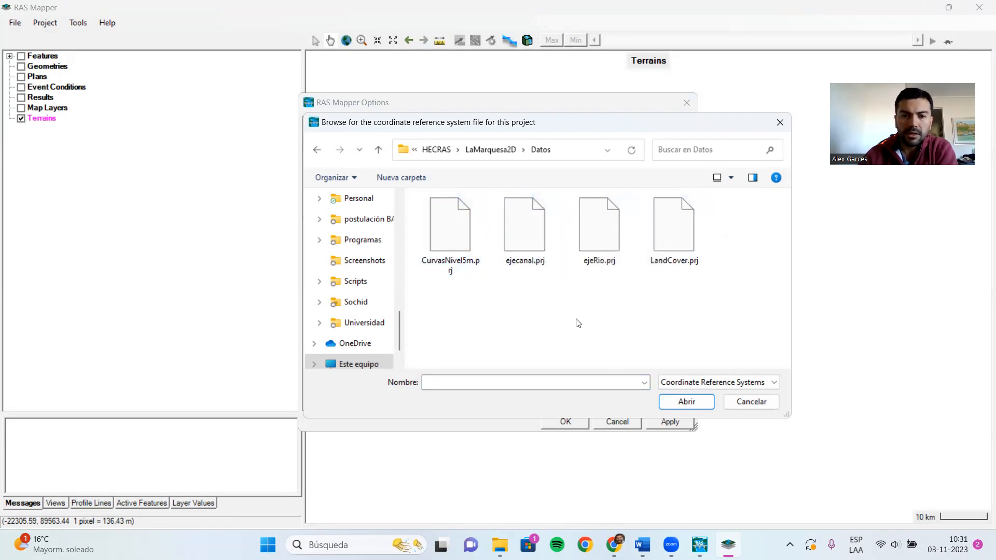
pyautogui.click(607, 242)
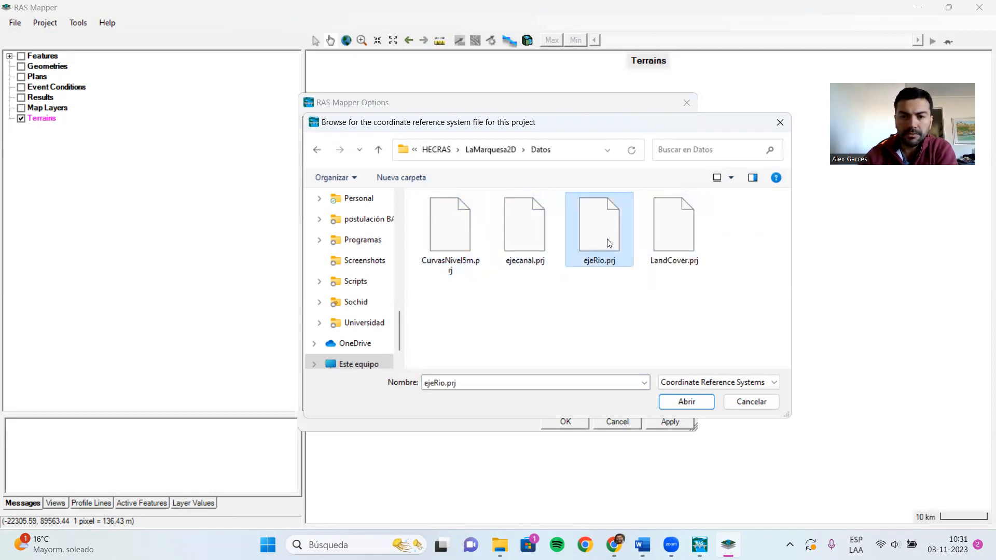
pyautogui.click(692, 403)
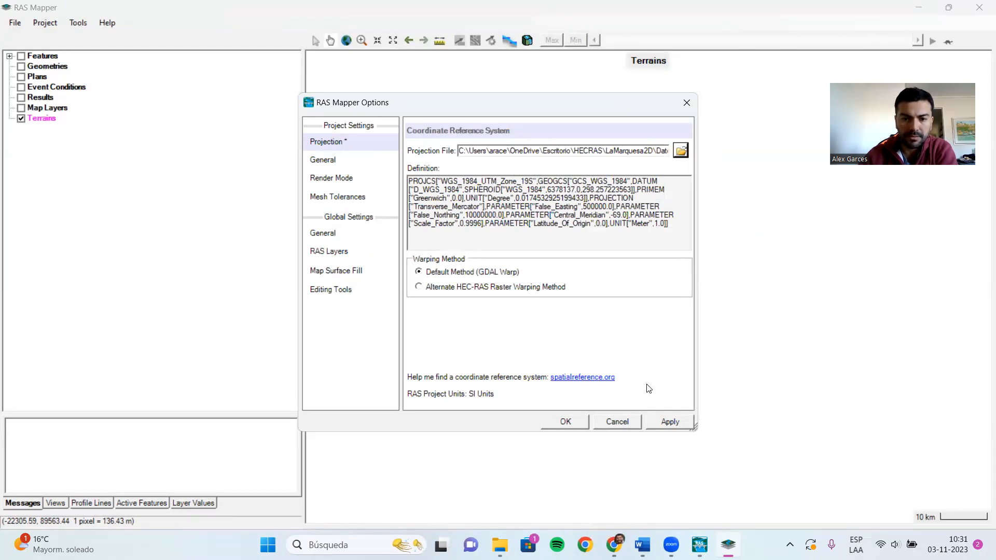
pyautogui.click(664, 418)
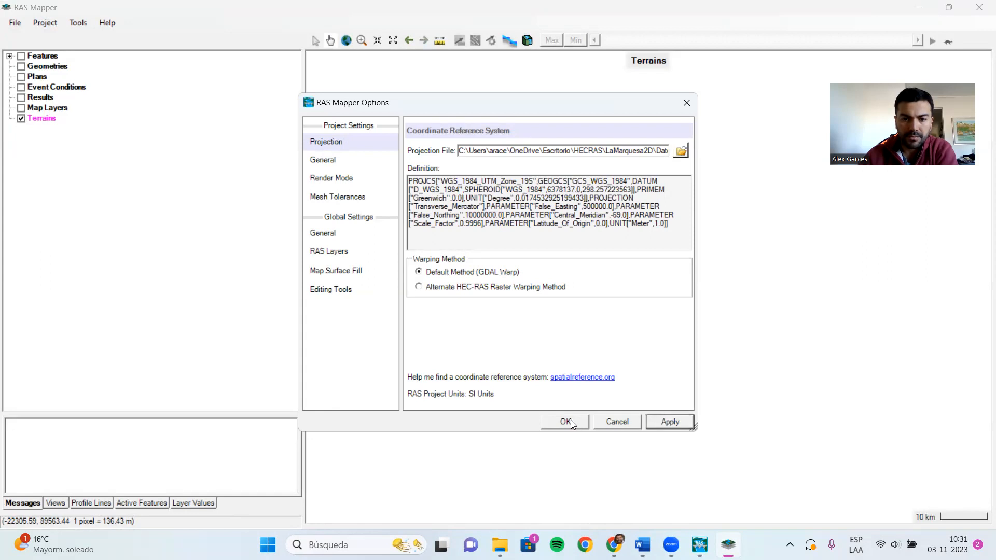
pyautogui.click(565, 421)
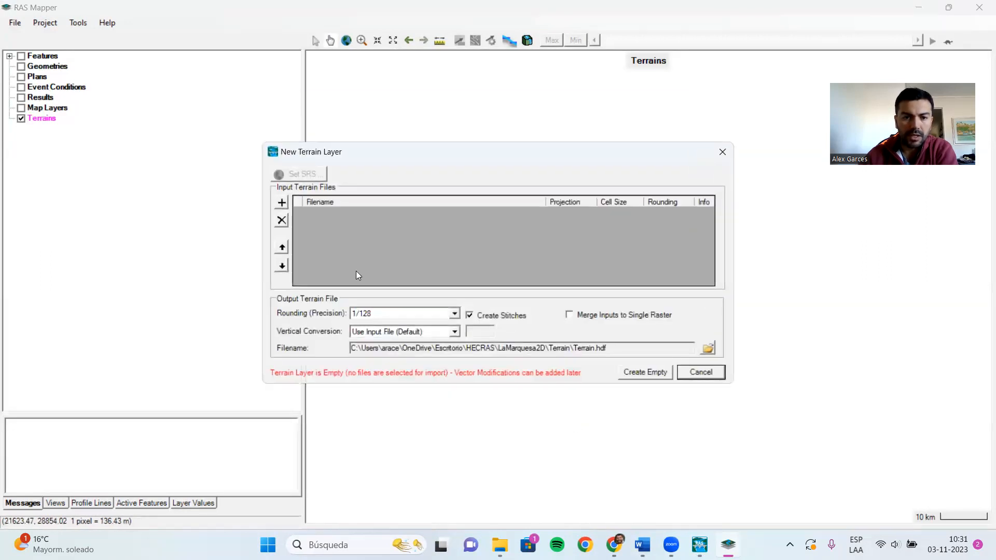
# - Add LaMarquesa.tif from the Datos folder as the input raster of the new terrain layer
pyautogui.click(286, 204)
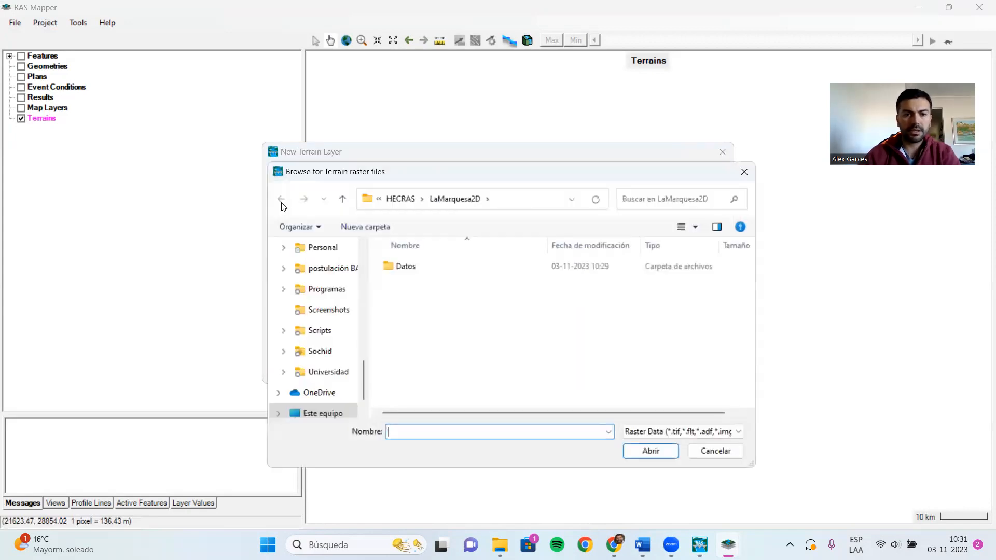
pyautogui.click(415, 274)
pyautogui.doubleClick(415, 274)
pyautogui.click(415, 275)
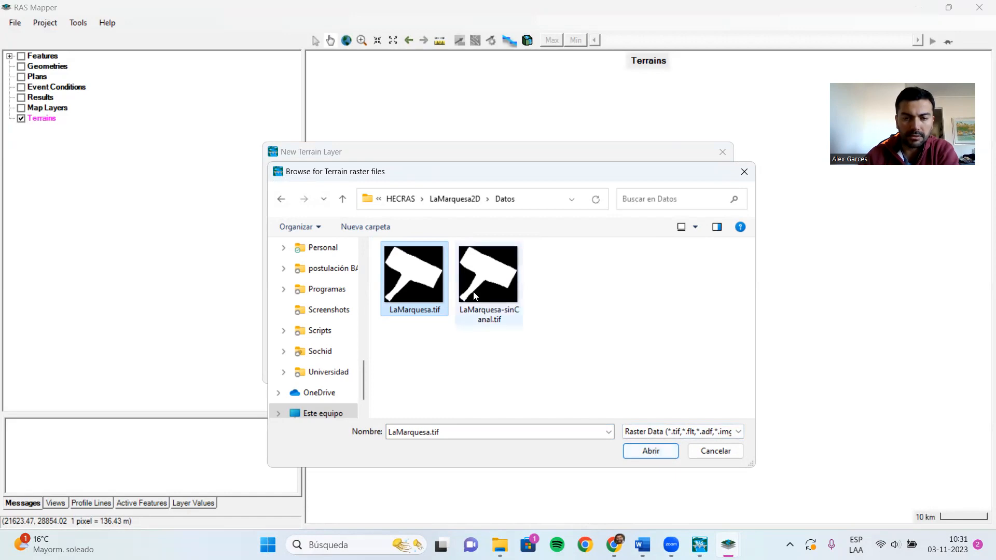
pyautogui.click(659, 453)
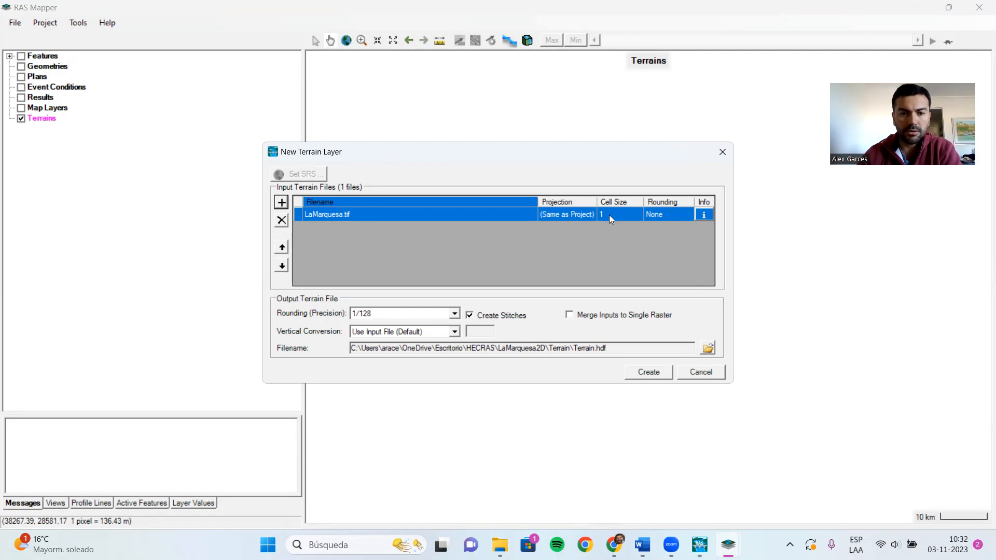
# - Create a folder named Terrain inside LaMarquesa2D and open it as the location for the output terrain file
pyautogui.click(707, 347)
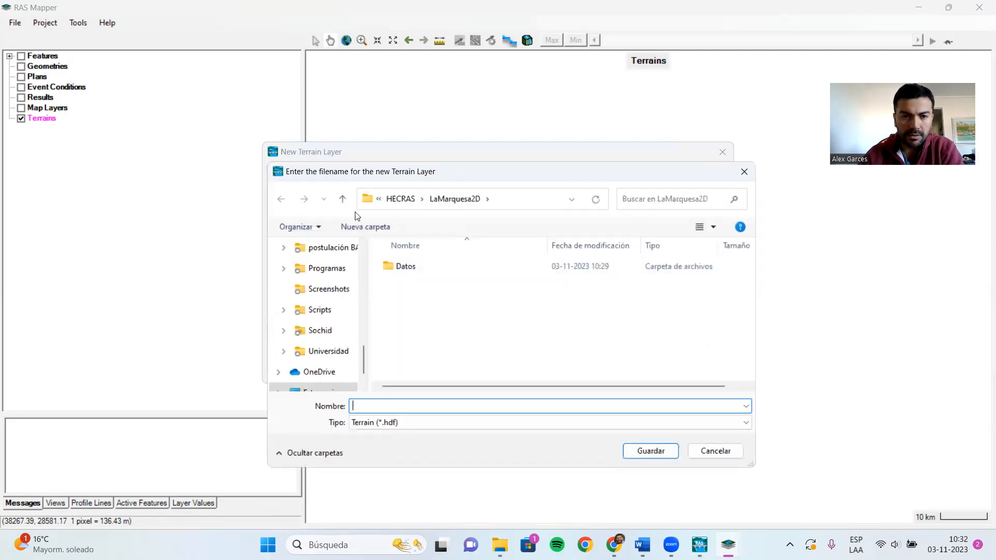
pyautogui.click(366, 227)
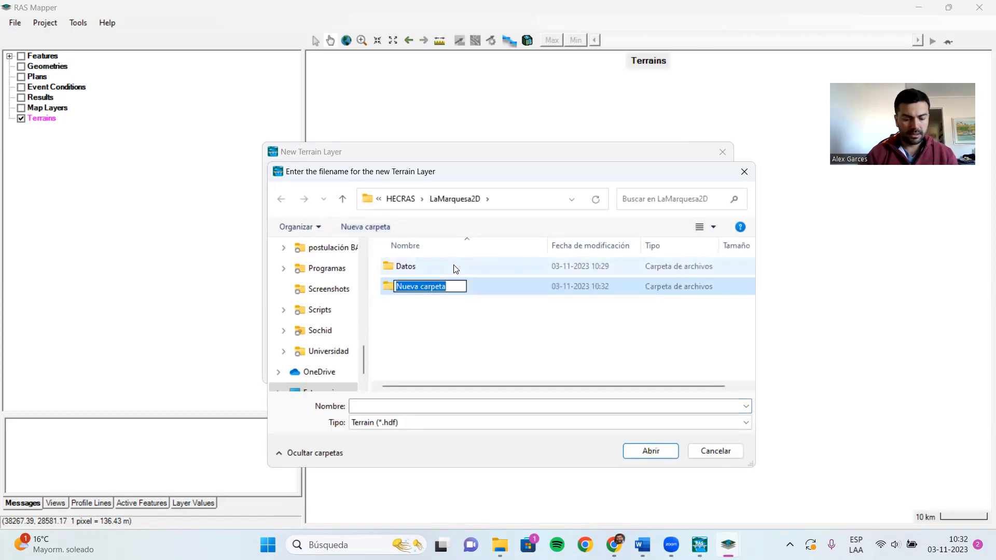
pyautogui.write('Terrain')
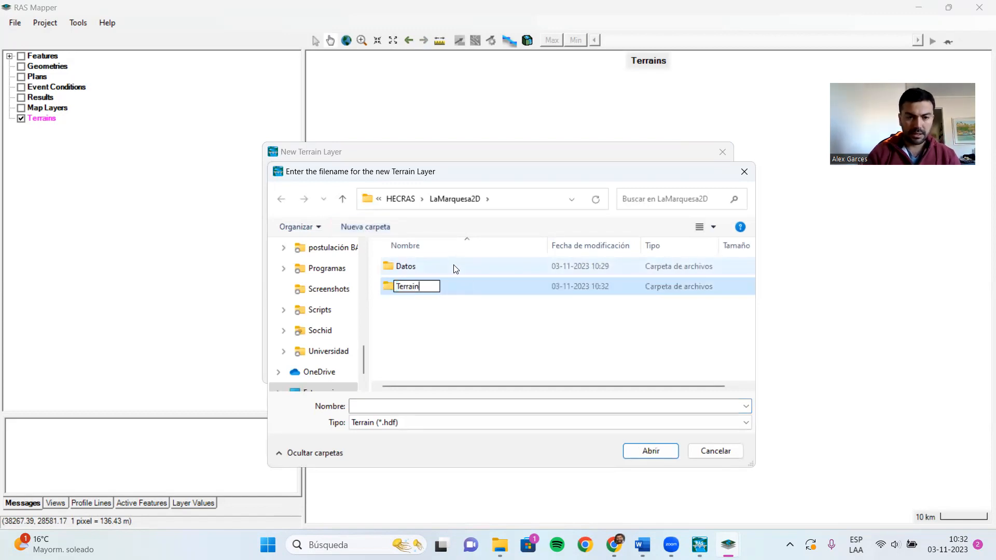
pyautogui.click(443, 406)
pyautogui.doubleClick(415, 290)
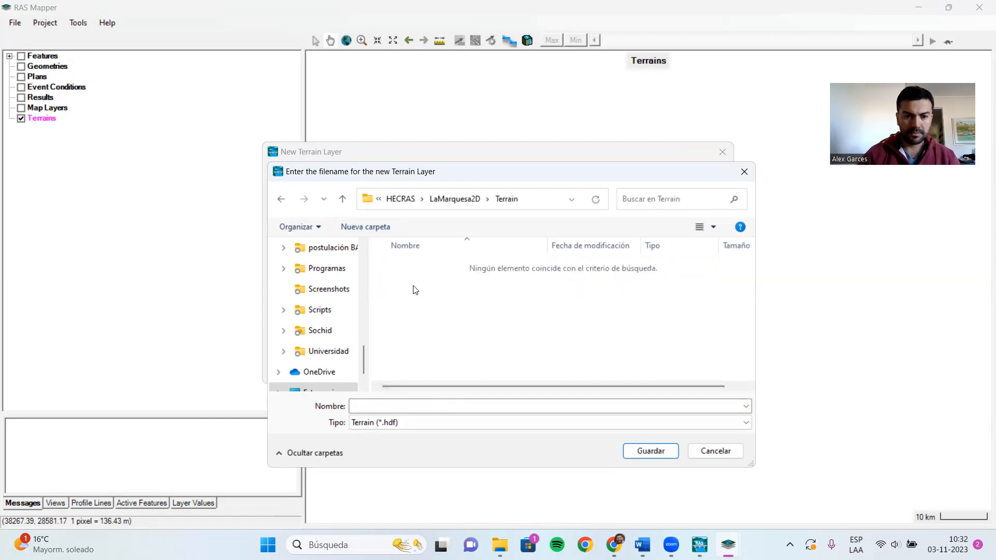
# - Name the output terrain file LM-conCanal, create the terrain, and close the processing window
pyautogui.click(417, 405)
pyautogui.write('LM-conCanal')
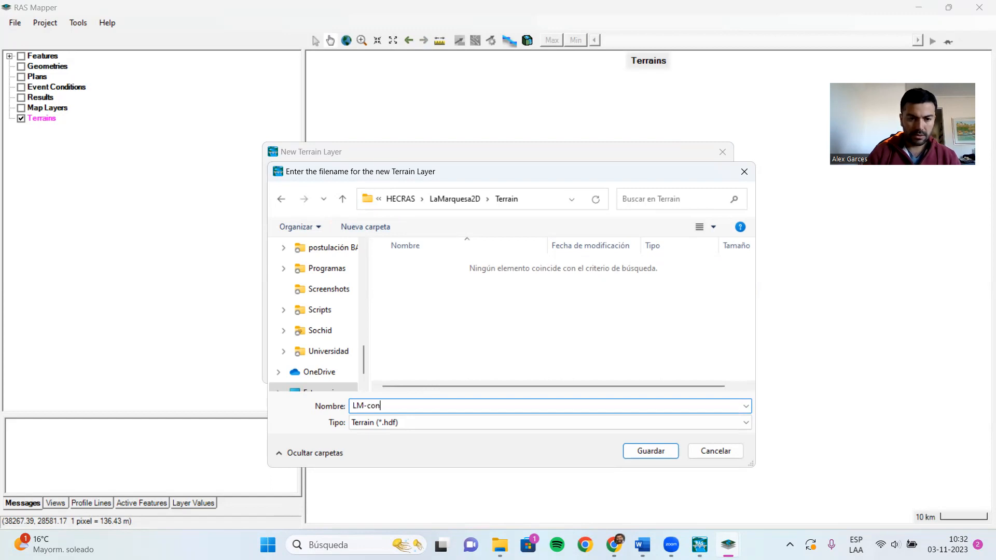
pyautogui.click(644, 451)
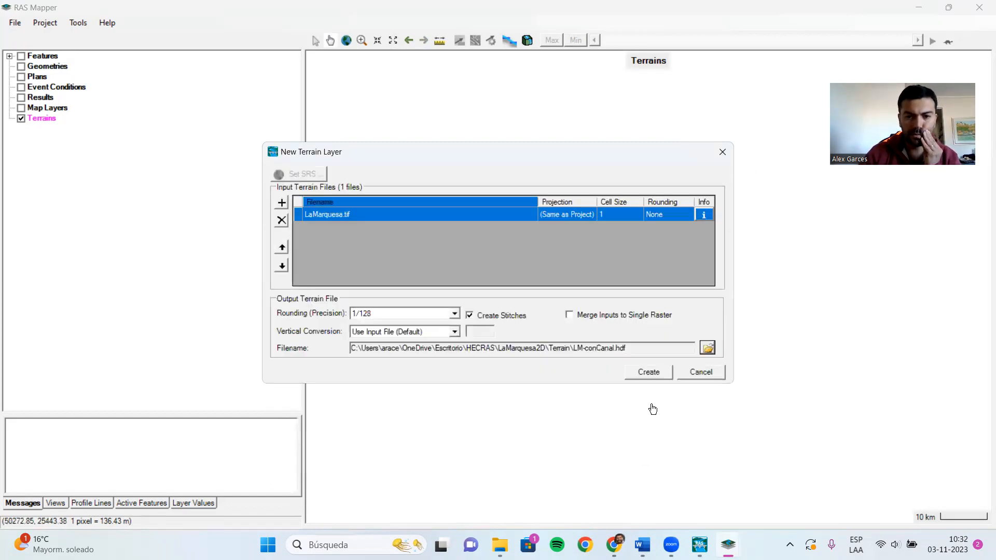
pyautogui.click(647, 375)
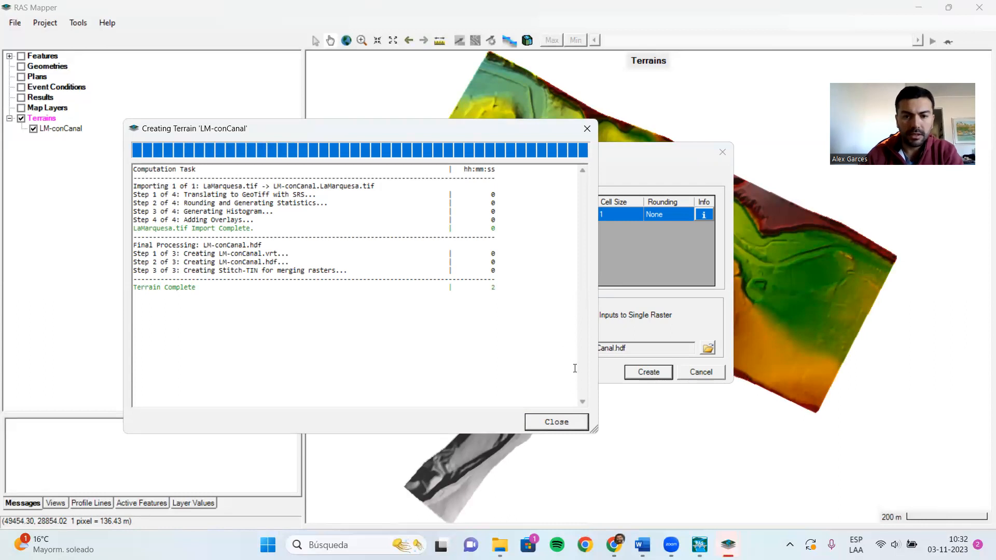
pyautogui.click(577, 422)
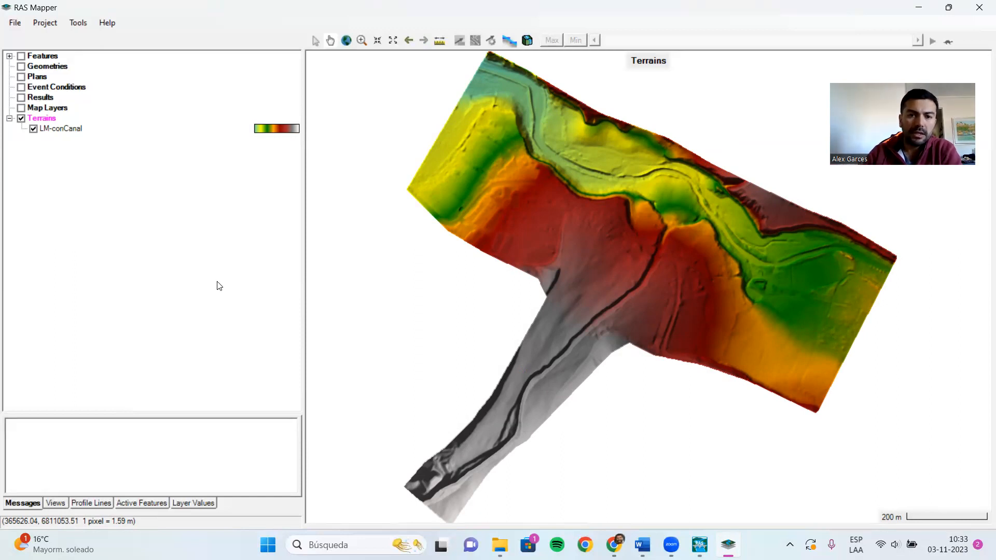
# - Turn on Map Layers and start a new land cover layer with LandCover.shp from the Datos folder as input
pyautogui.click(21, 108)
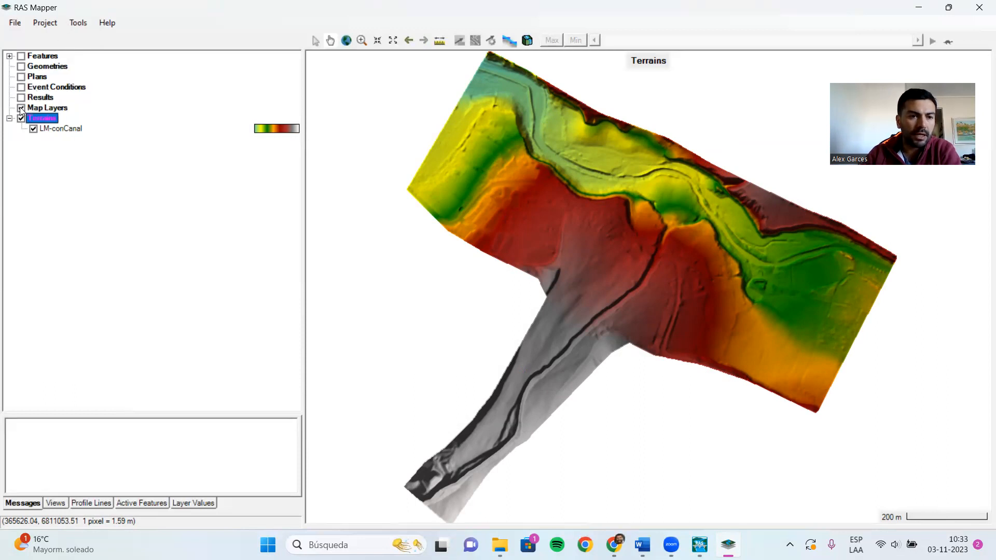
pyautogui.rightClick(49, 110)
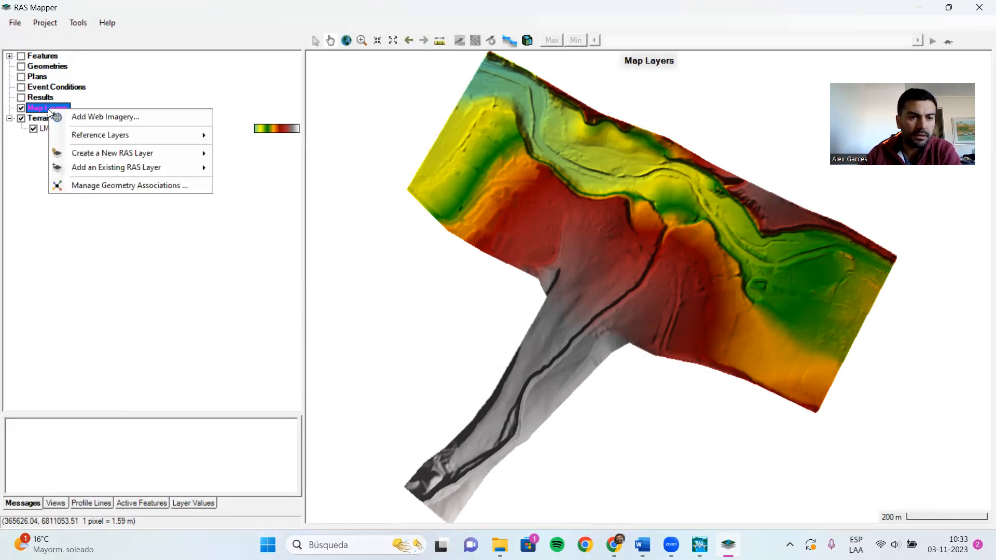
pyautogui.moveTo(154, 158)
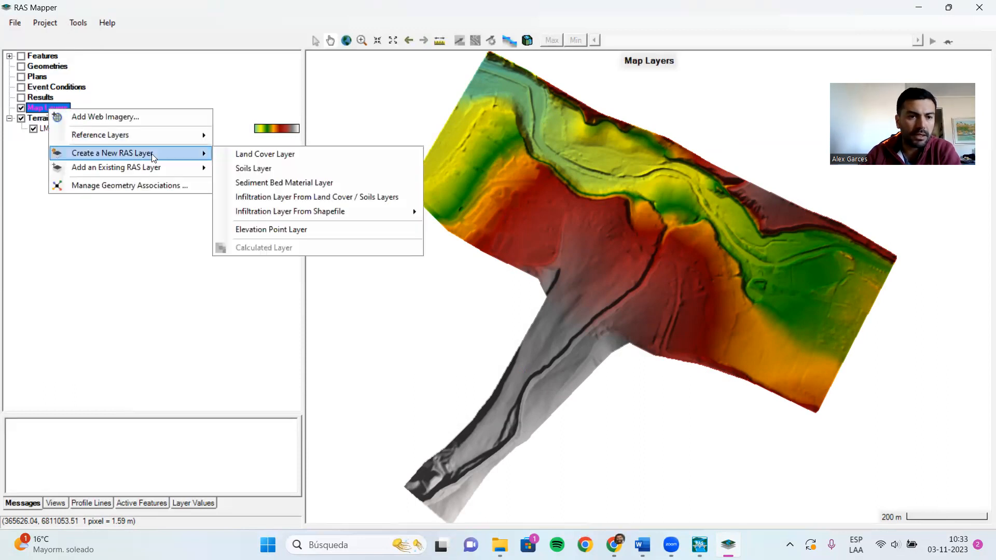
pyautogui.click(285, 156)
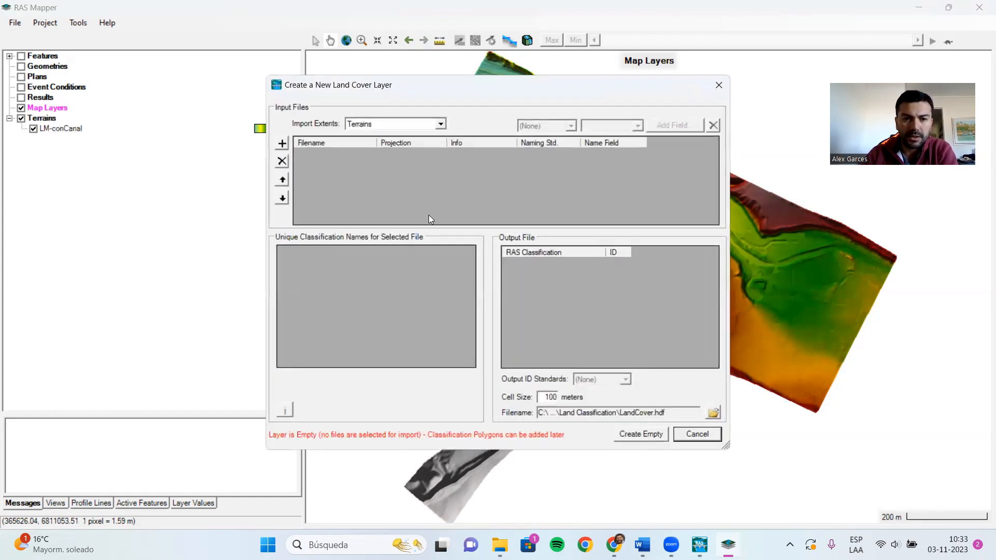
pyautogui.click(281, 144)
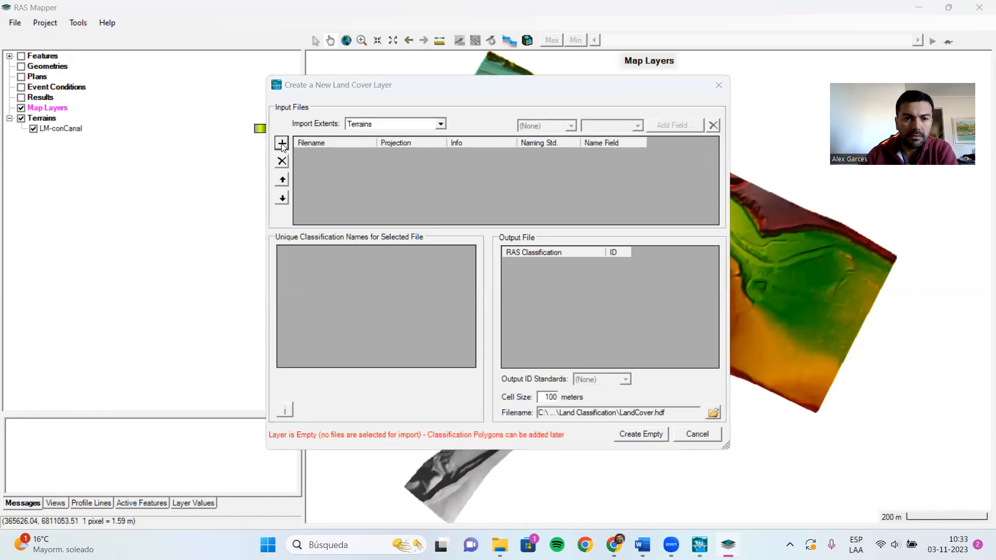
pyautogui.doubleClick(427, 204)
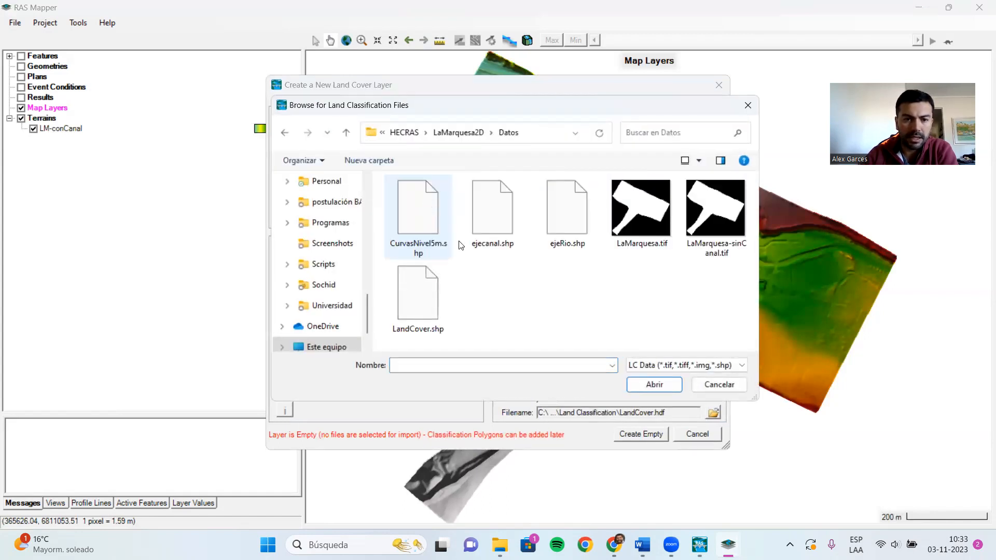
pyautogui.click(440, 304)
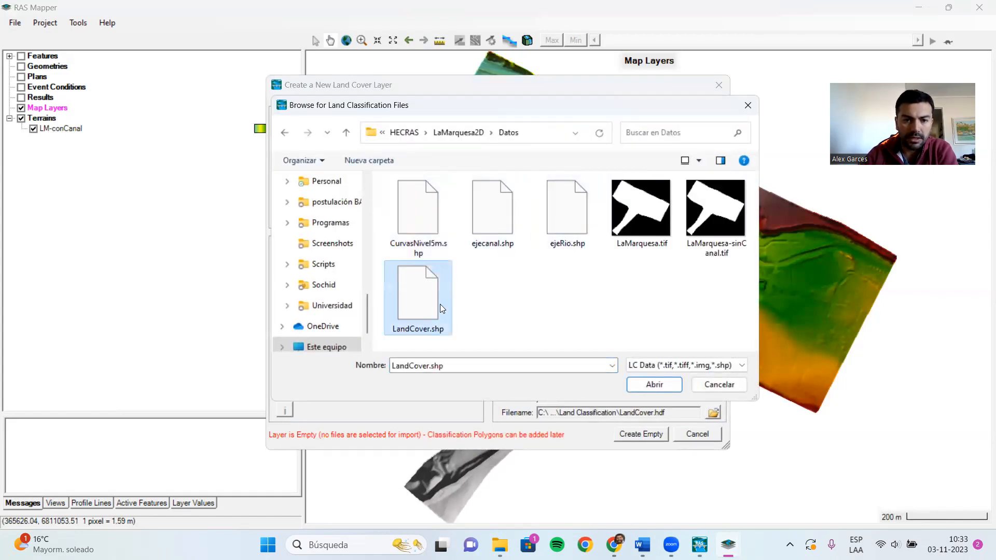
pyautogui.click(654, 385)
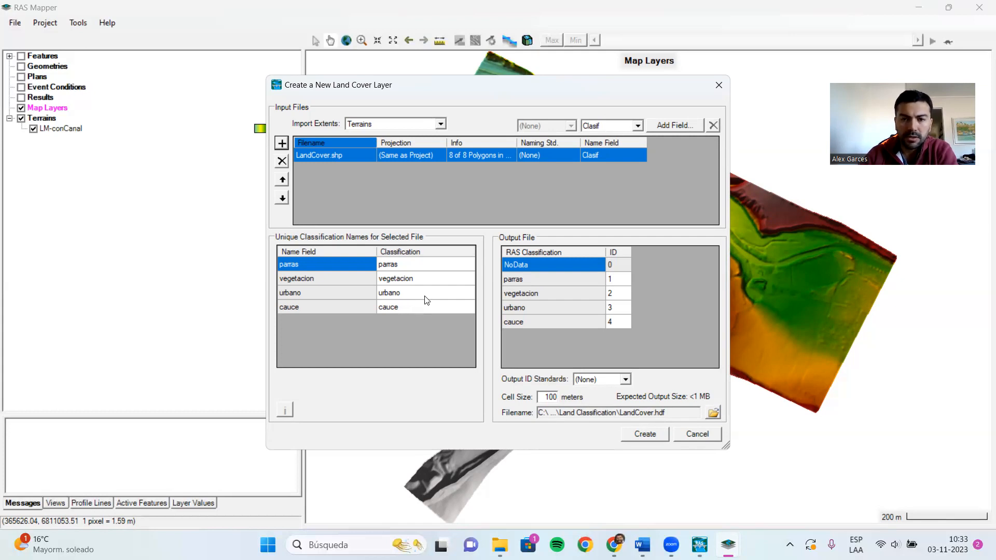
# - Add the shapefile's Manning field to the land cover import as the Manning's n data
pyautogui.click(682, 130)
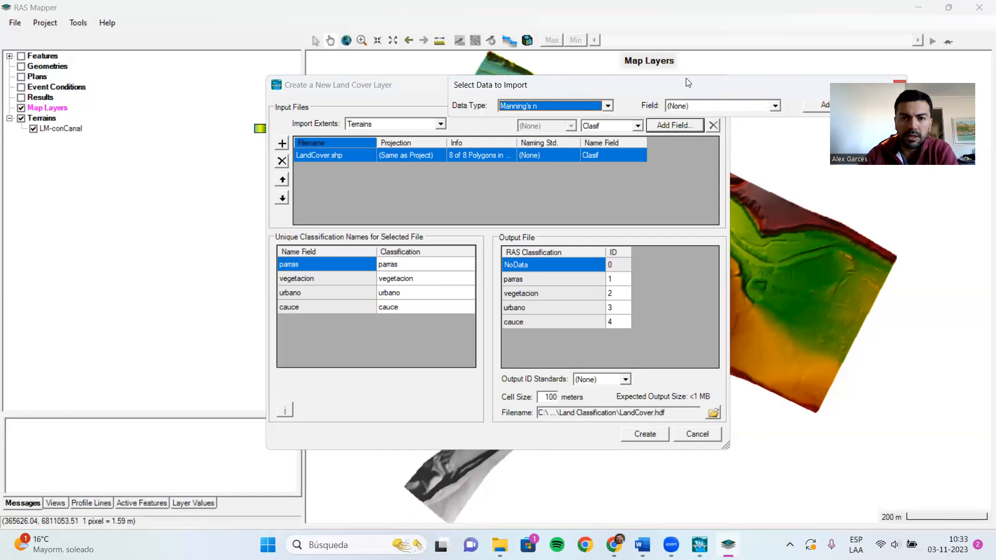
pyautogui.click(674, 104)
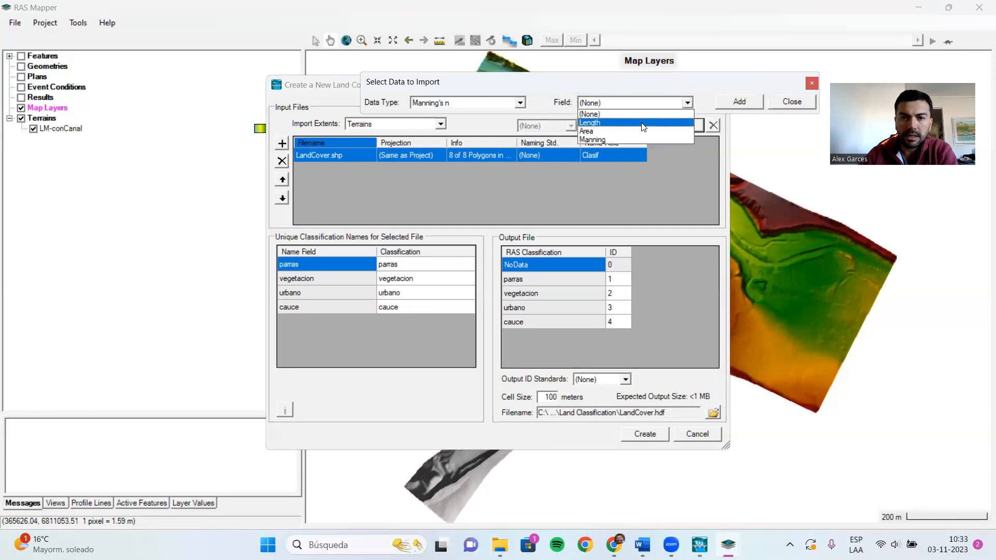
pyautogui.click(636, 139)
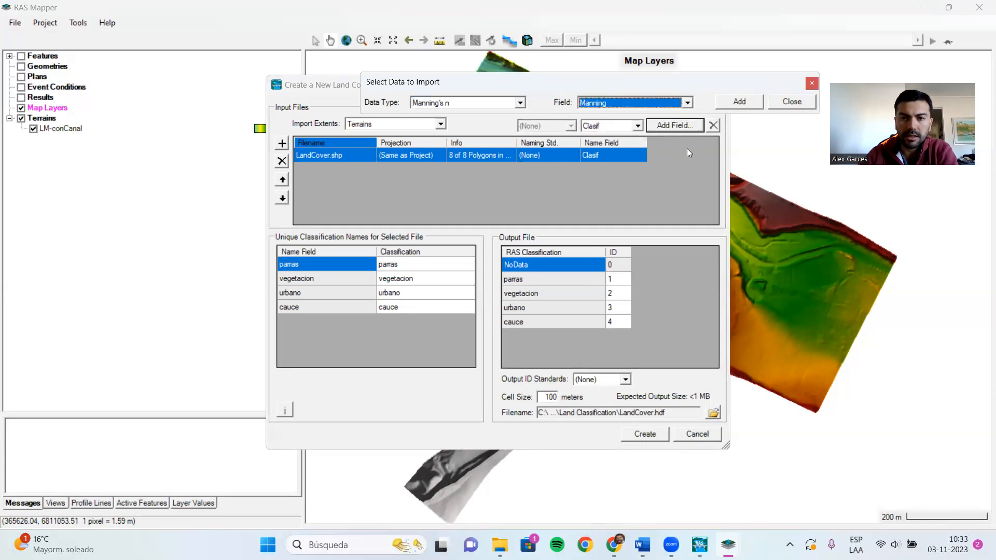
pyautogui.click(740, 101)
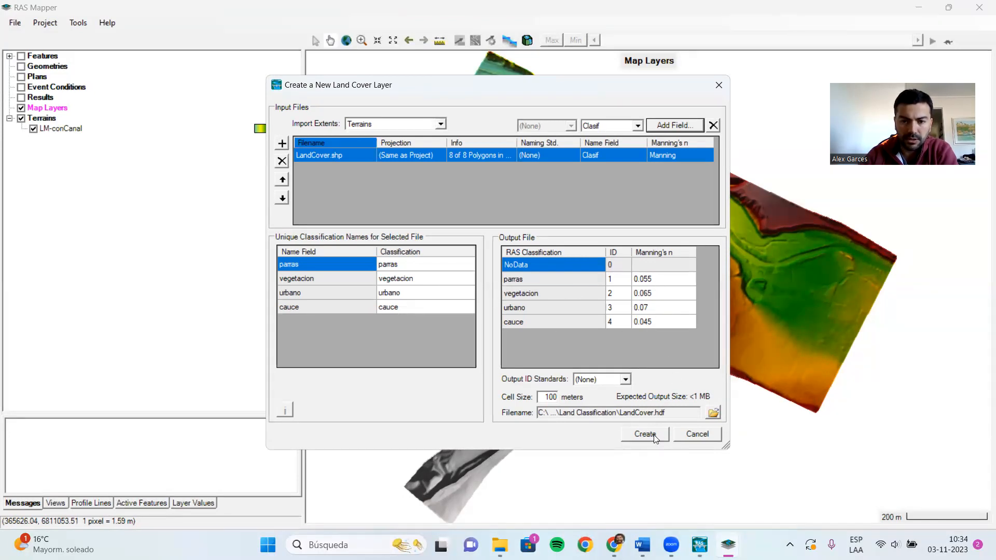
# - Set the land cover cell size to 10 meters, create the layer, and close the computation and layer association windows
pyautogui.click(553, 397)
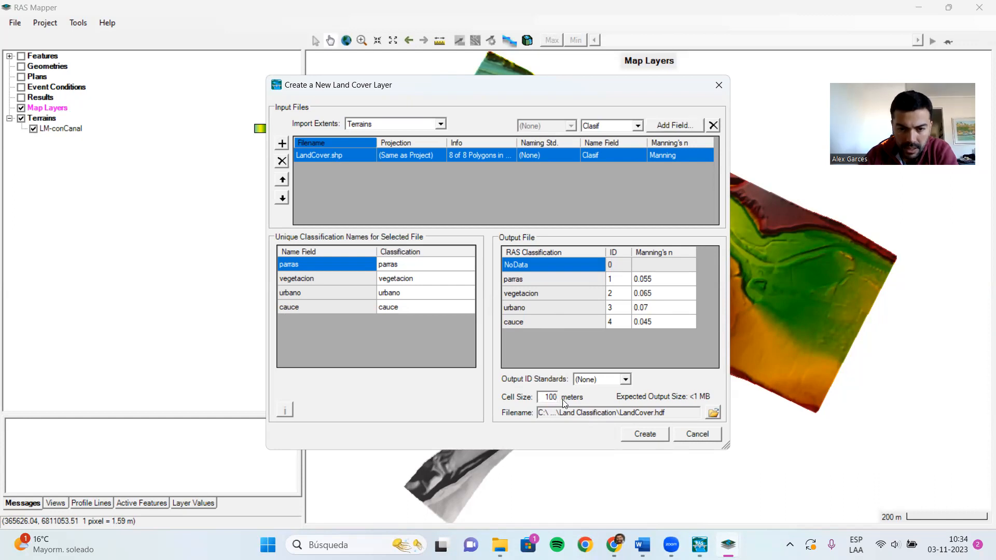
pyautogui.press('BackSpace')
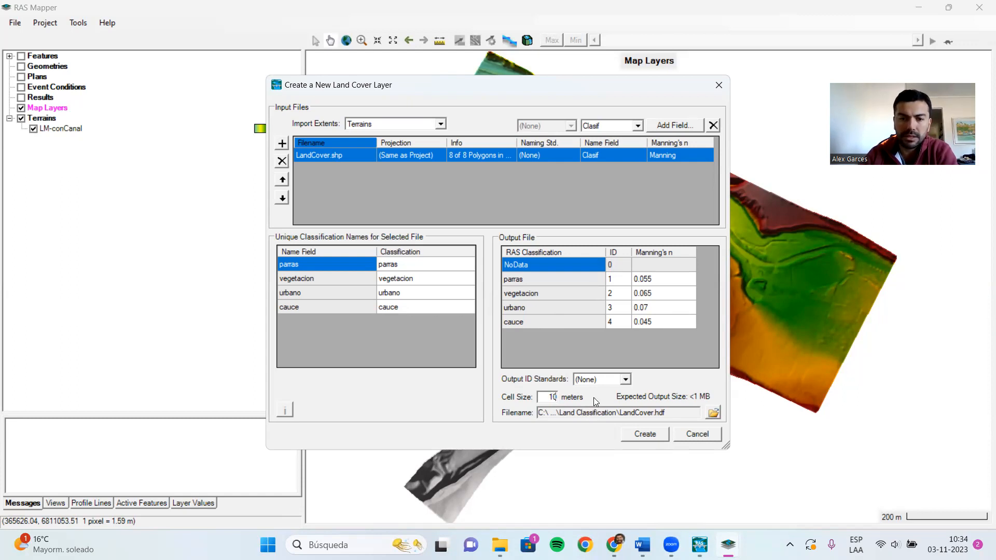
pyautogui.click(637, 436)
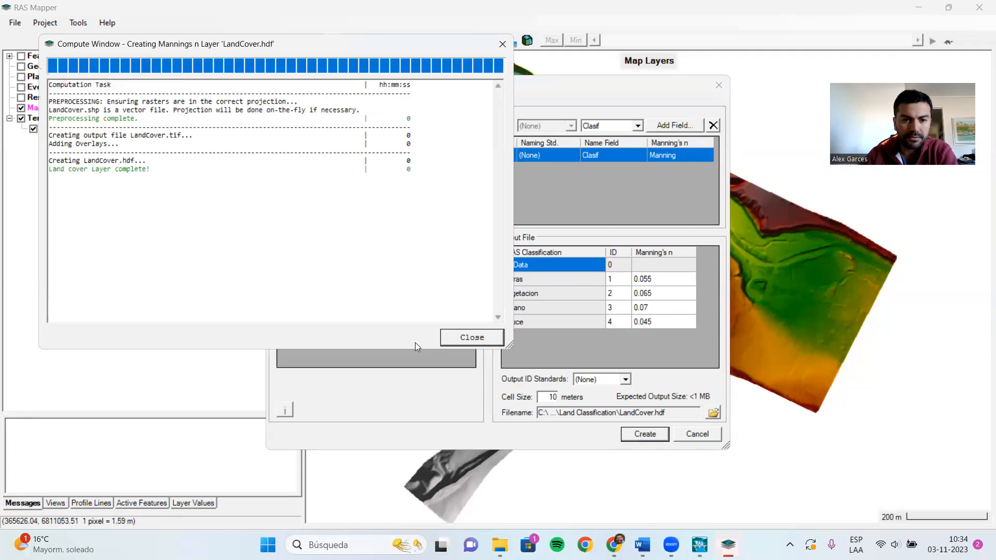
pyautogui.click(477, 338)
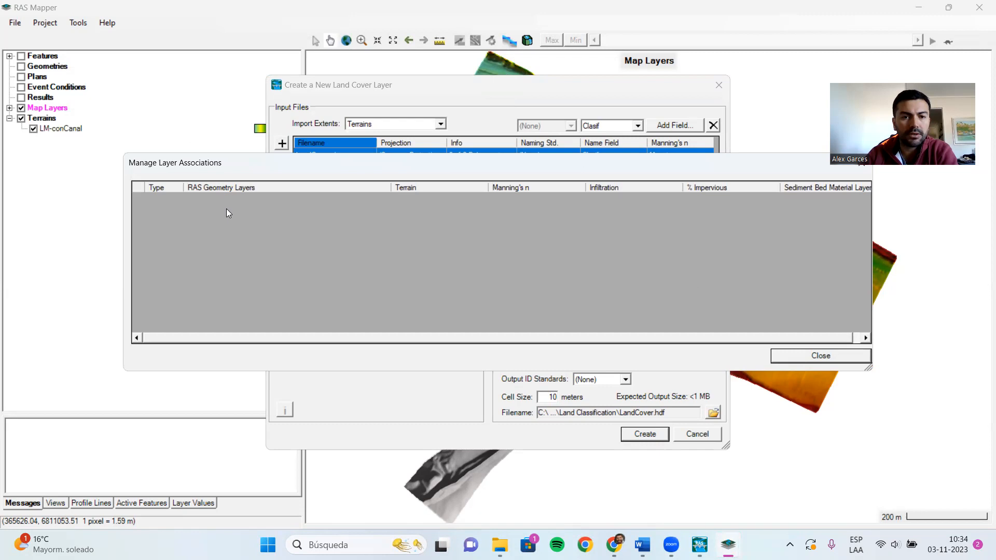
pyautogui.click(807, 358)
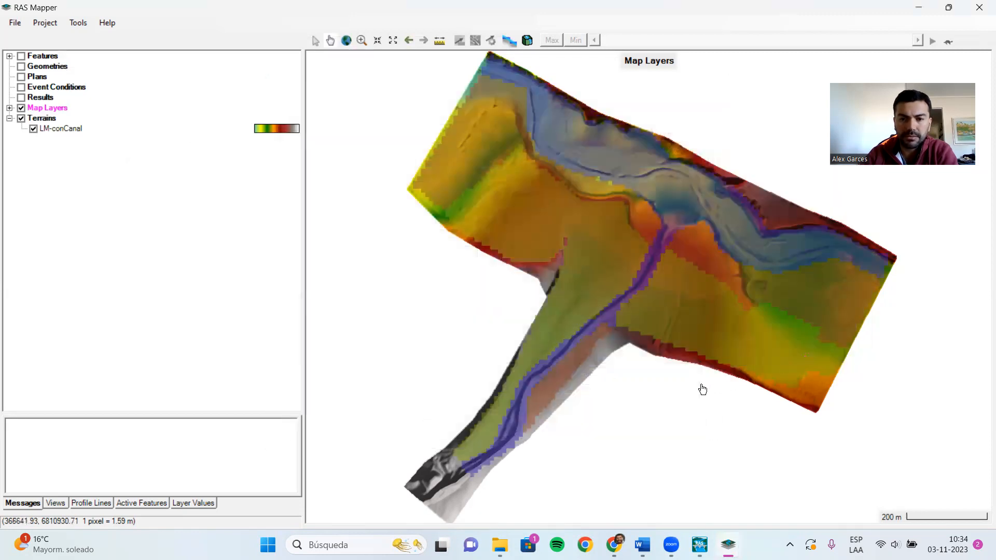
# - Expand the map layers and toggle LandCover off and on to examine its classes over the terrain
pyautogui.click(10, 109)
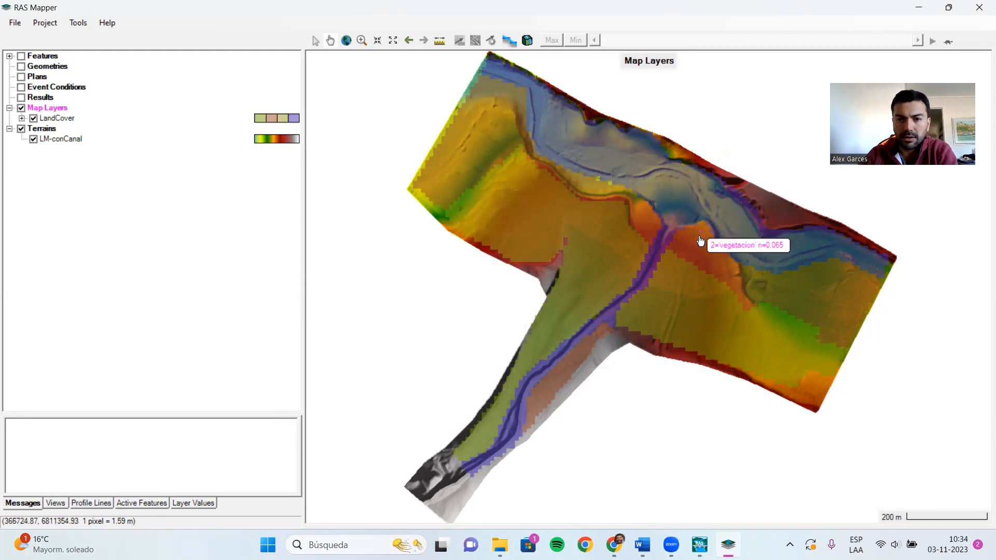
pyautogui.click(34, 118)
pyautogui.click(34, 119)
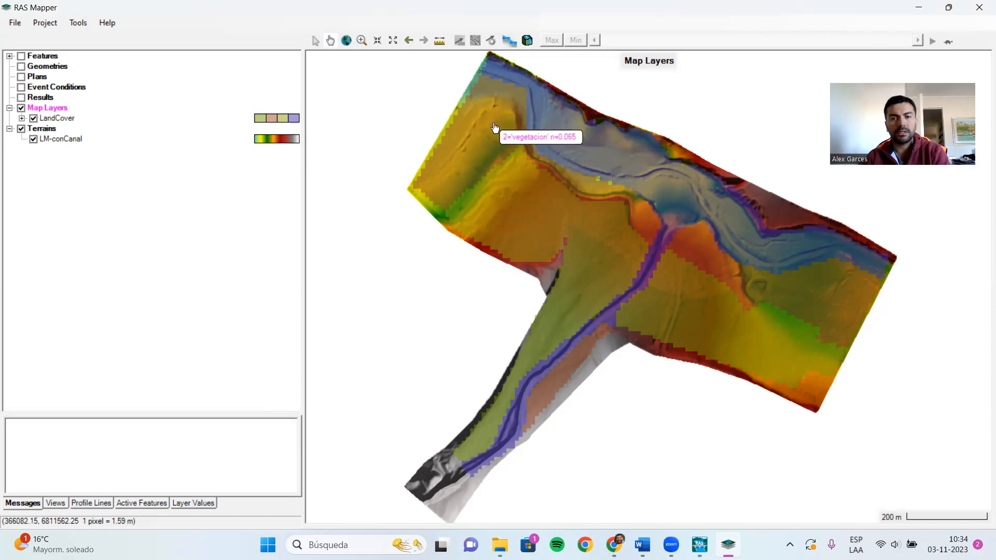
pyautogui.click(244, 217)
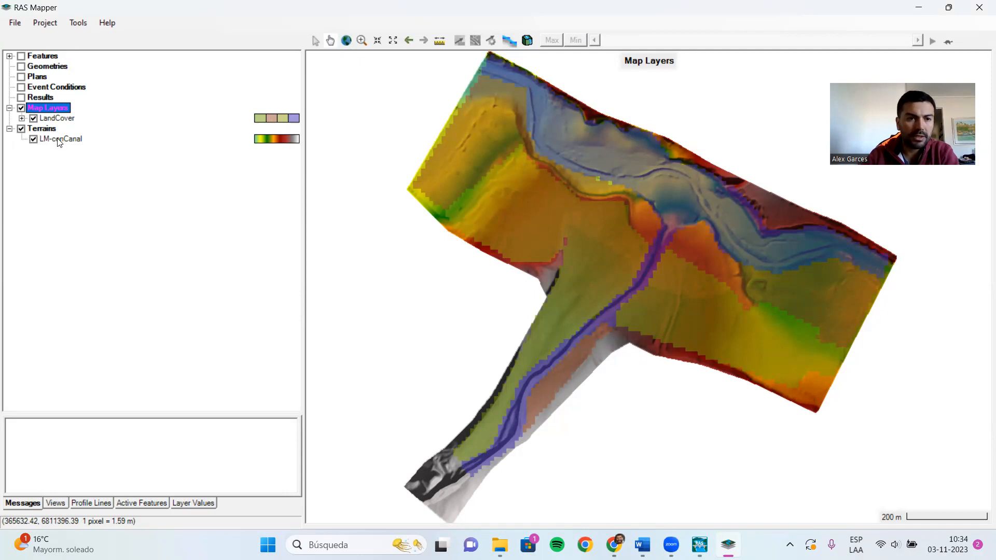
# - Turn on the Geometries layer and select it
pyautogui.click(21, 68)
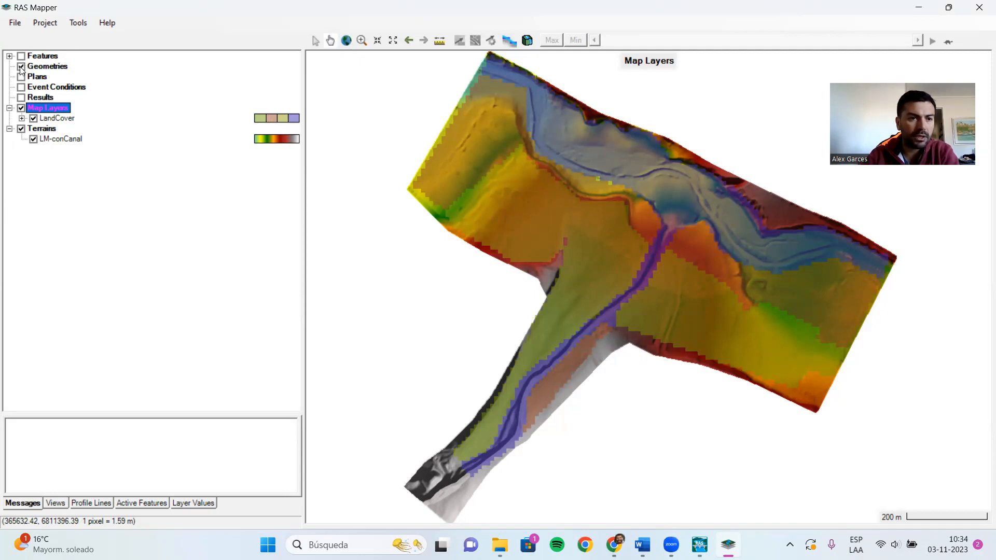
pyautogui.click(40, 67)
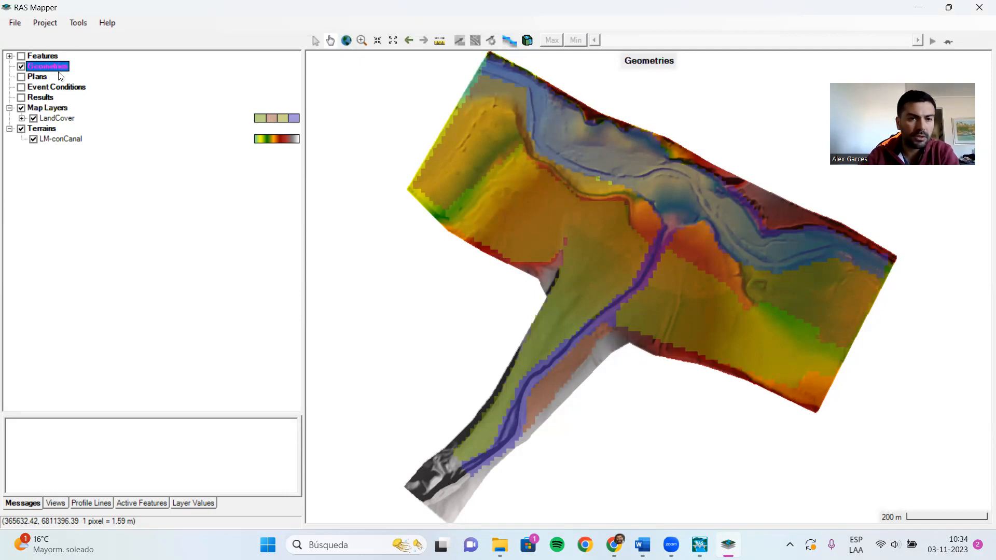
pyautogui.rightClick(50, 66)
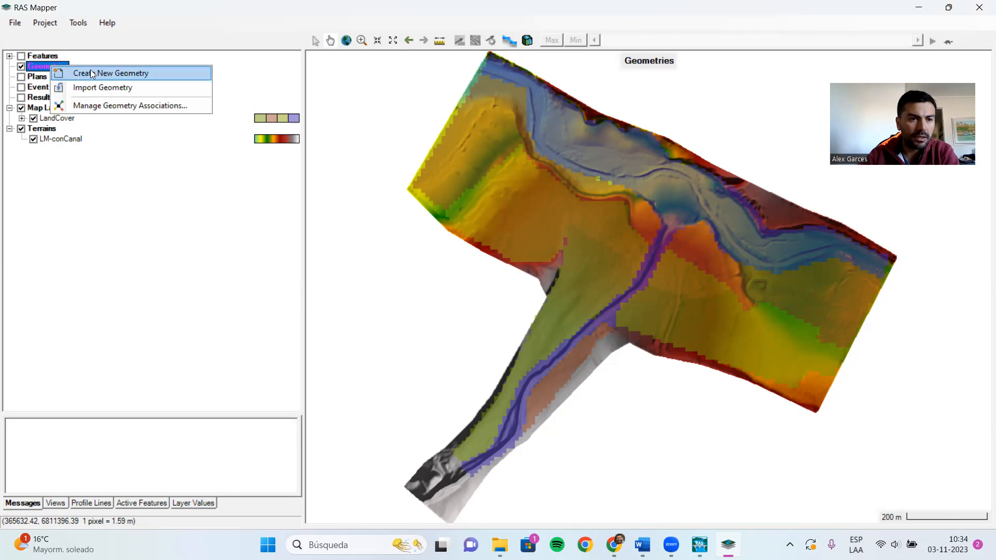
pyautogui.click(37, 67)
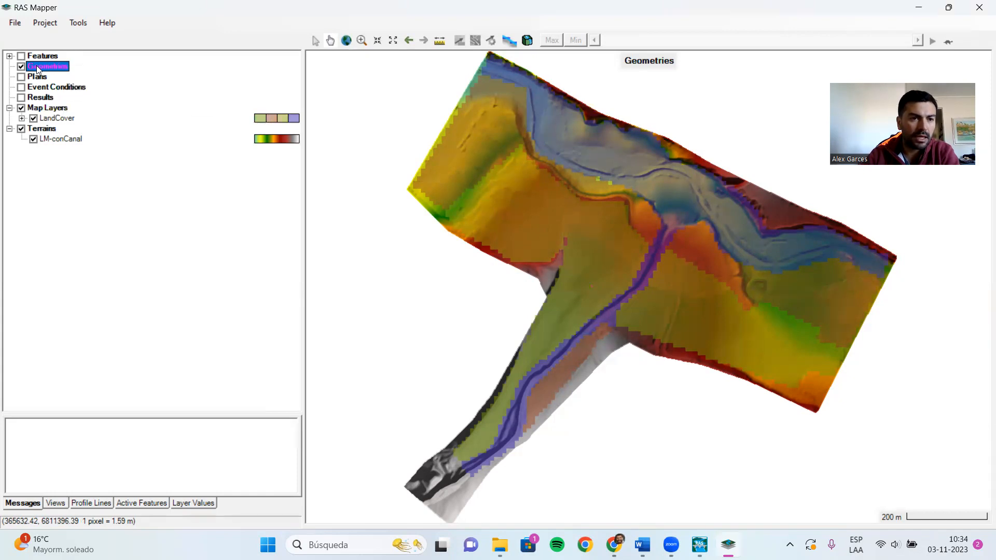
# - Create a new geometry named LM-conCanal
pyautogui.rightClick(43, 66)
pyautogui.click(78, 75)
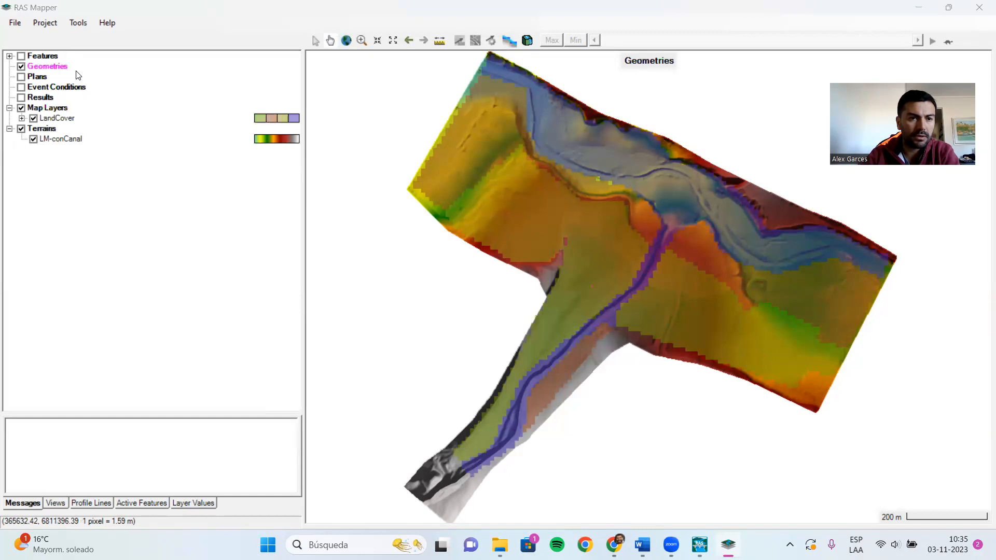
pyautogui.write('LM-')
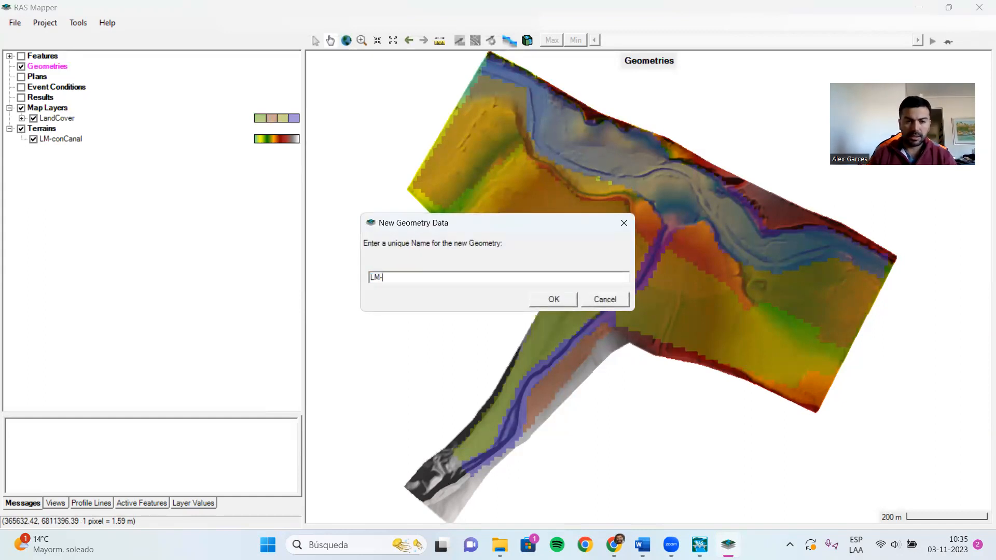
pyautogui.write('sinCanal')
pyautogui.press('BackSpace')
pyautogui.press('BackSpace')
pyautogui.press('BackSpace')
pyautogui.press('BackSpace')
pyautogui.press('BackSpace')
pyautogui.press('BackSpace')
pyautogui.press('BackSpace')
pyautogui.press('BackSpace')
pyautogui.write('conCanal')
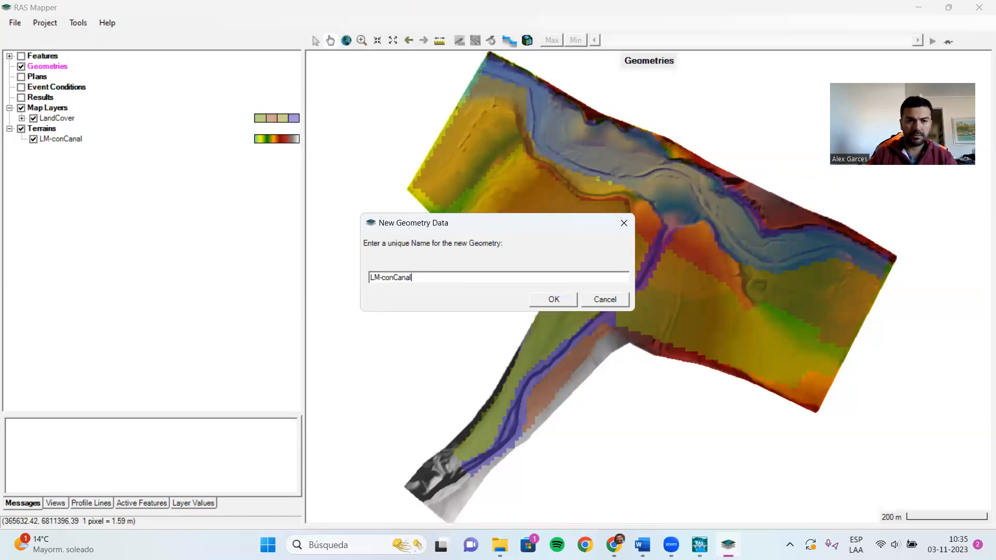
pyautogui.press('Return')
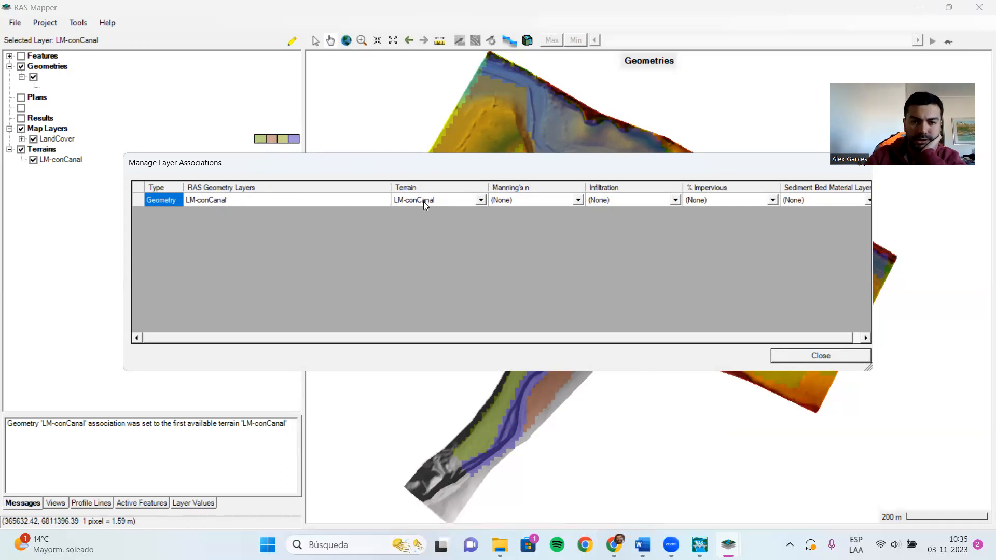
# - Associate the LandCover layer as Manning's n for the LM-conCanal geometry and close the layer associations
pyautogui.click(537, 200)
pyautogui.click(536, 220)
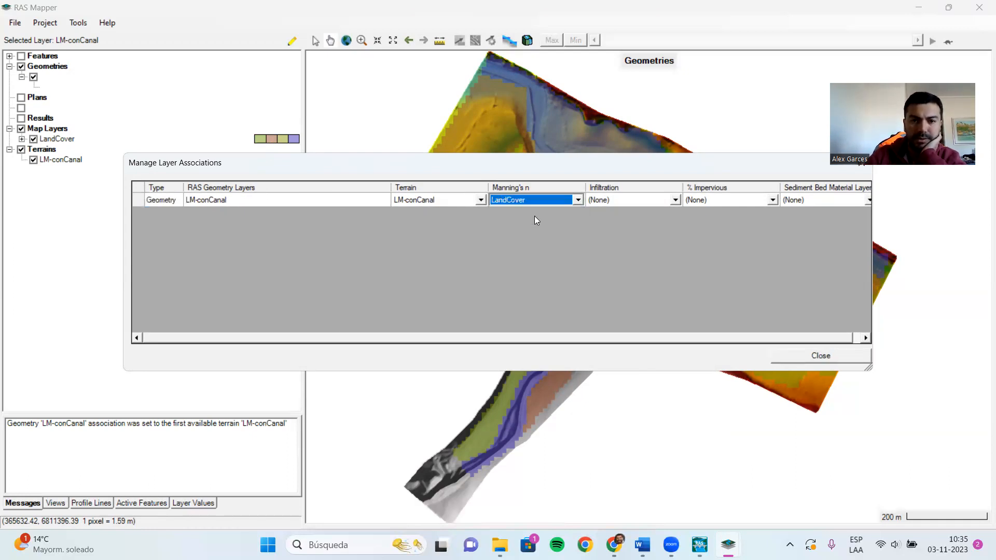
pyautogui.click(820, 357)
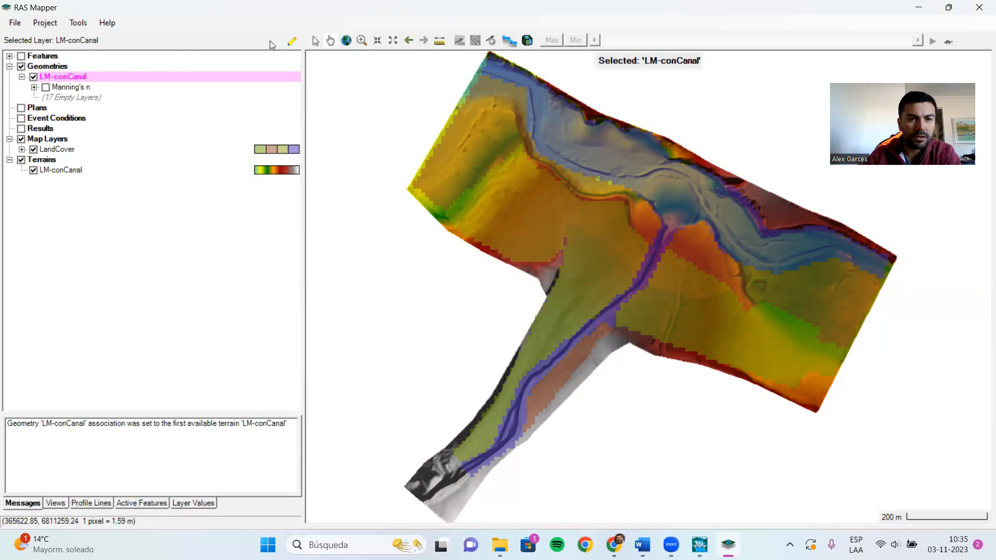
# - Start editing the LM-conCanal geometry, turn on its 2D Flow Areas with the Perimeters sublayer, and select Perimeters
pyautogui.click(288, 41)
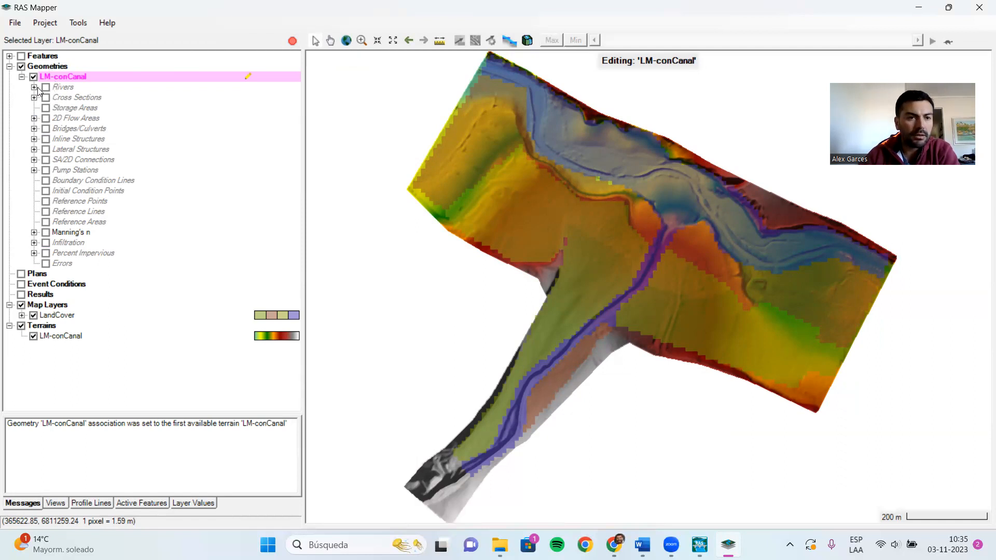
pyautogui.click(34, 87)
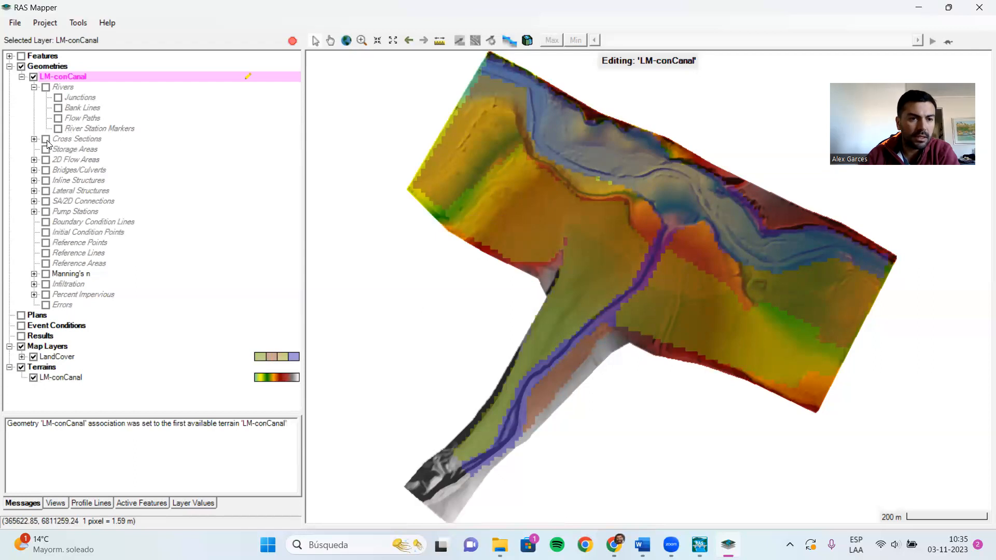
pyautogui.click(34, 88)
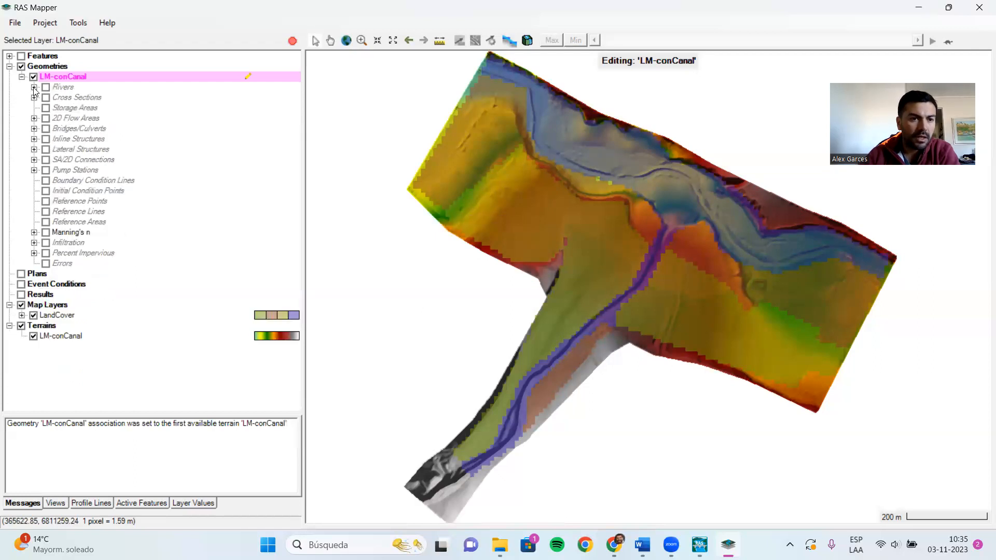
pyautogui.click(45, 119)
pyautogui.click(34, 118)
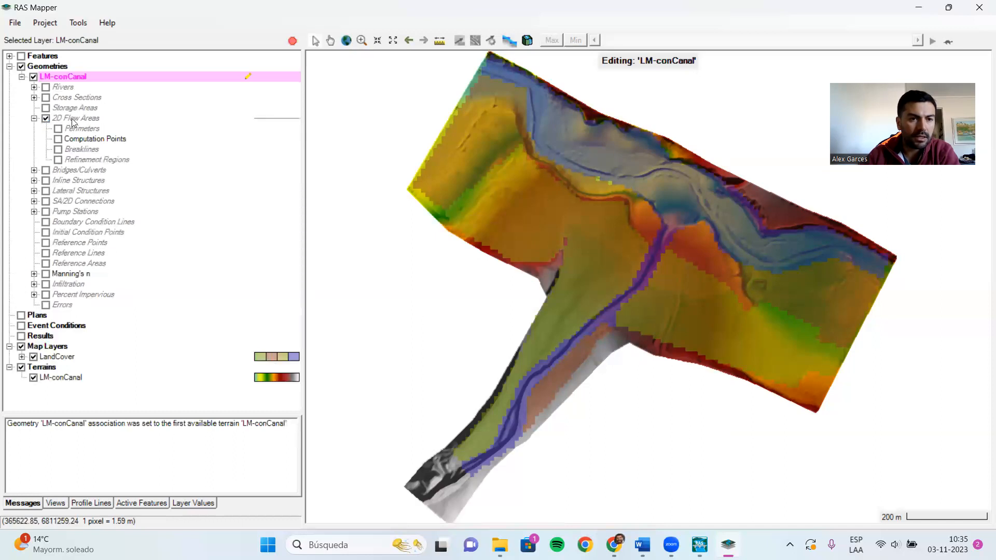
pyautogui.click(58, 129)
pyautogui.click(73, 130)
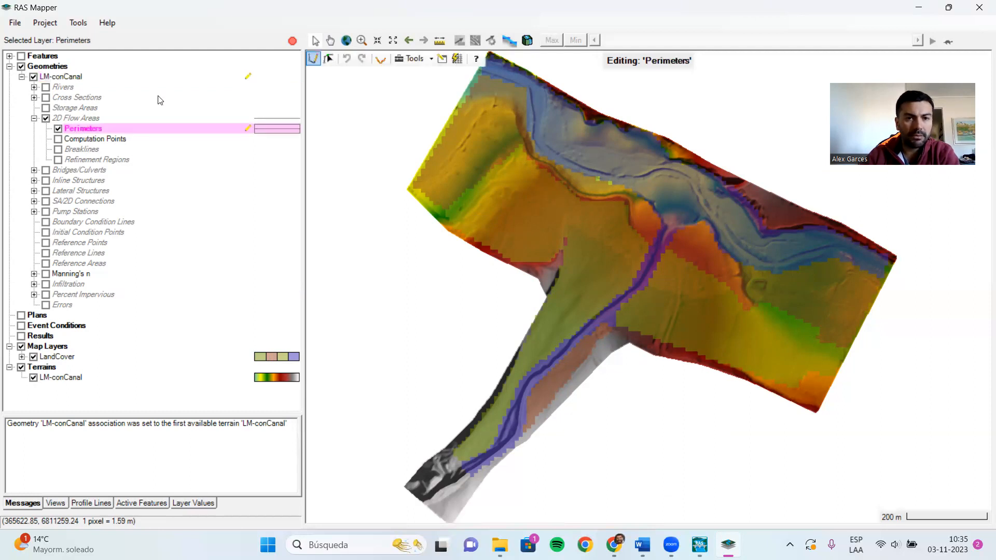
# - Draw a 2D flow area perimeter just inside the terrain's edges, including the southwest channel branch, and keep the name Perimeter 1
pyautogui.click(313, 59)
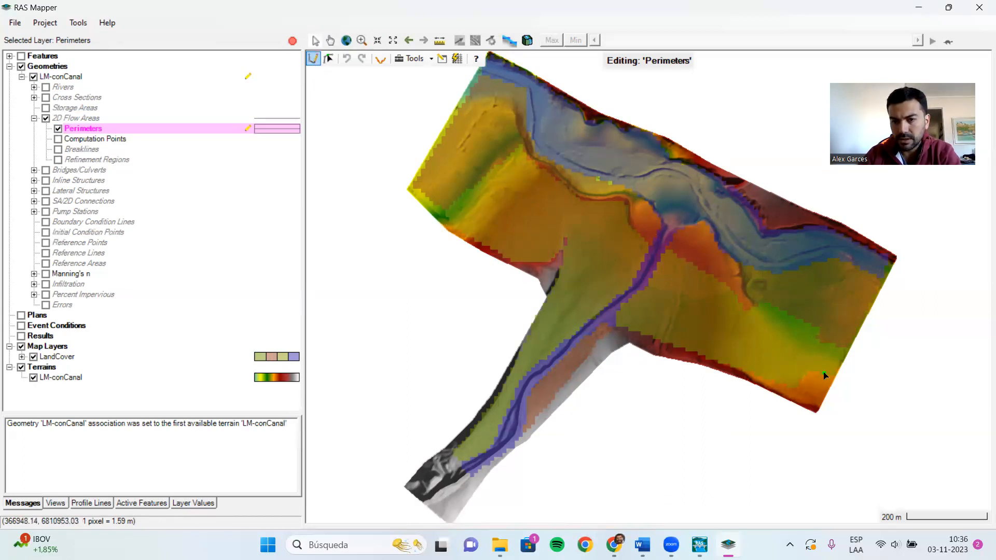
pyautogui.click(795, 384)
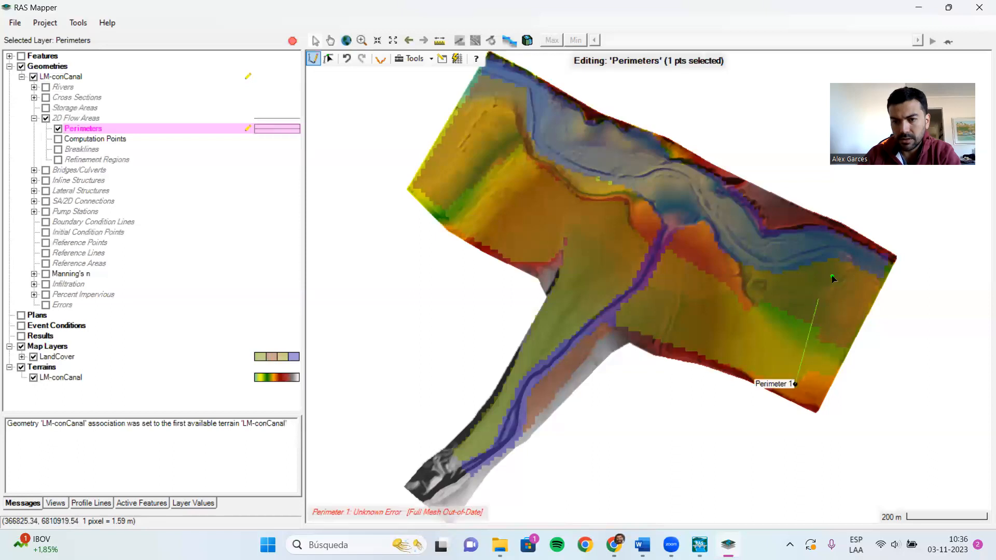
pyautogui.click(867, 241)
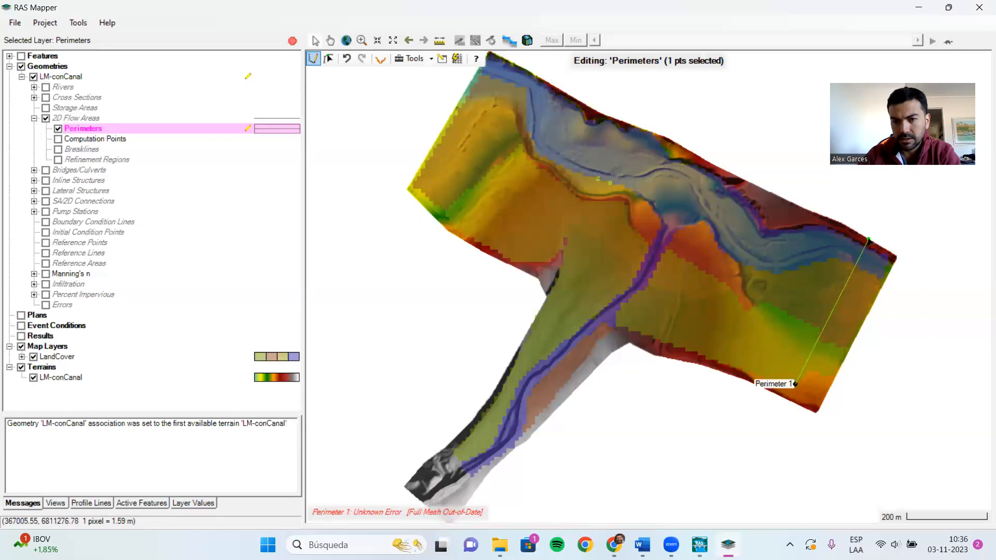
pyautogui.click(783, 206)
pyautogui.click(667, 140)
pyautogui.click(600, 115)
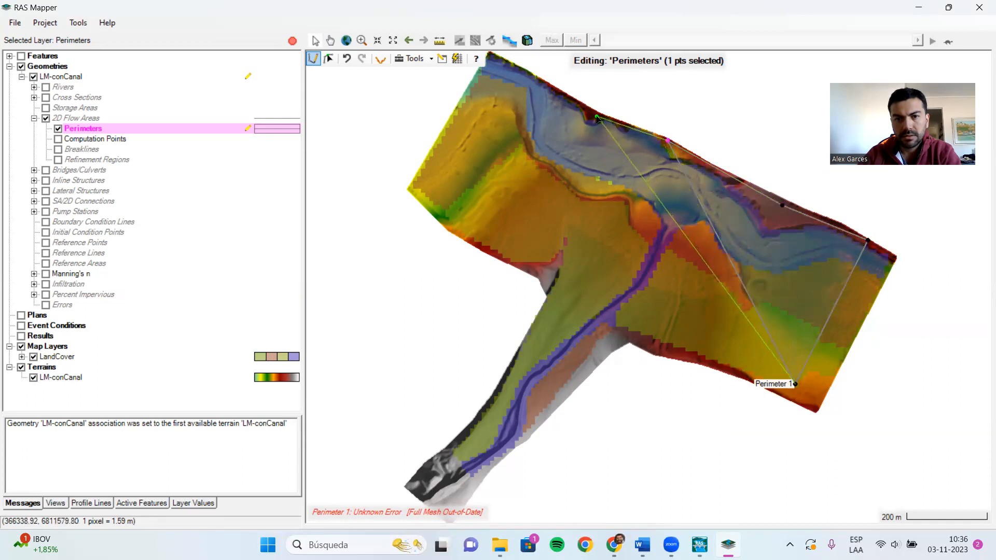
pyautogui.click(491, 57)
pyautogui.click(419, 182)
pyautogui.click(451, 227)
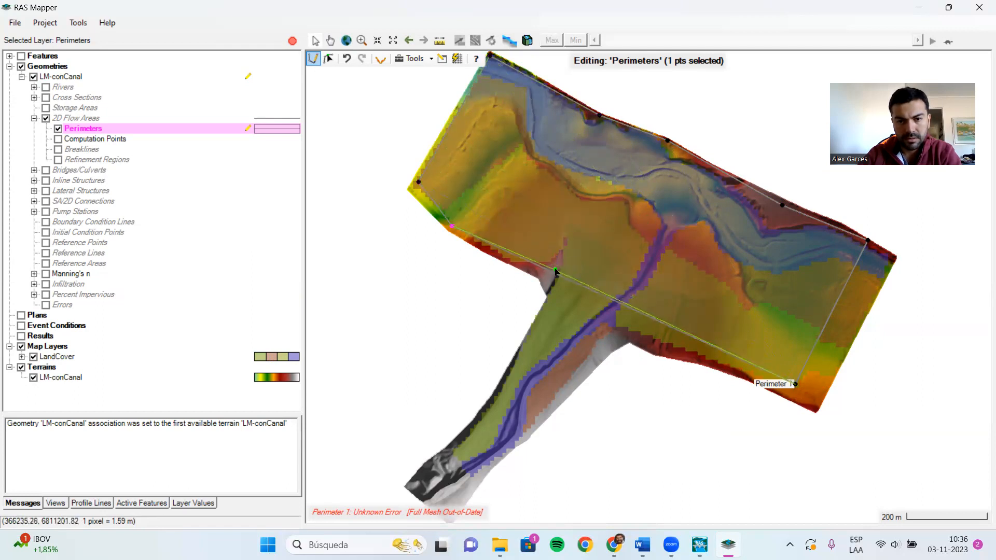
pyautogui.click(566, 273)
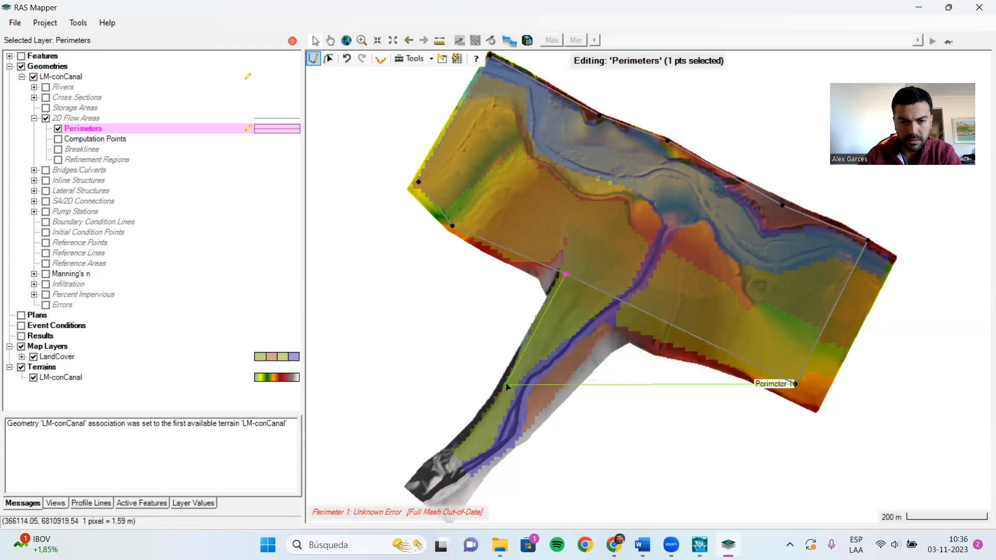
pyautogui.click(500, 398)
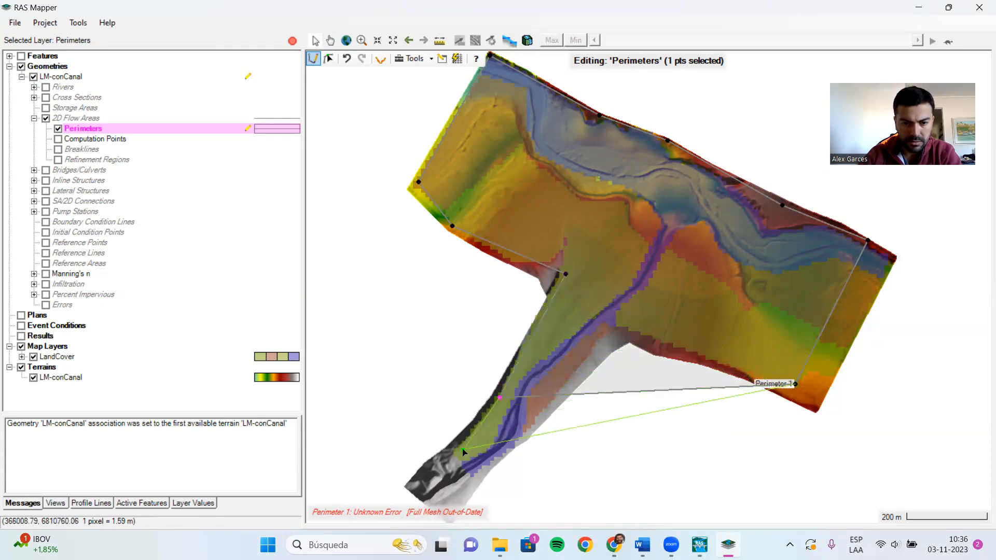
pyautogui.click(455, 449)
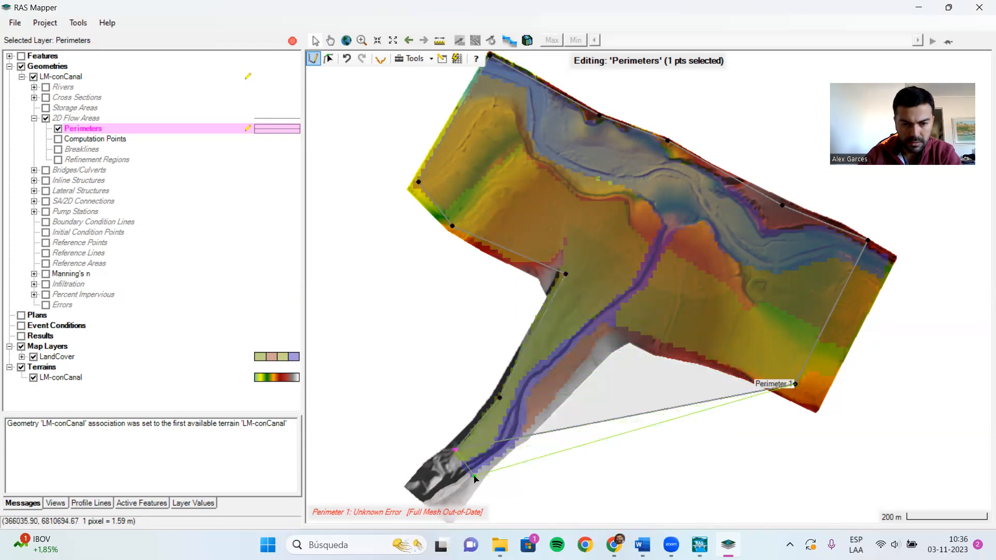
pyautogui.click(473, 477)
pyautogui.moveTo(527, 436); pyautogui.dragTo(618, 330)
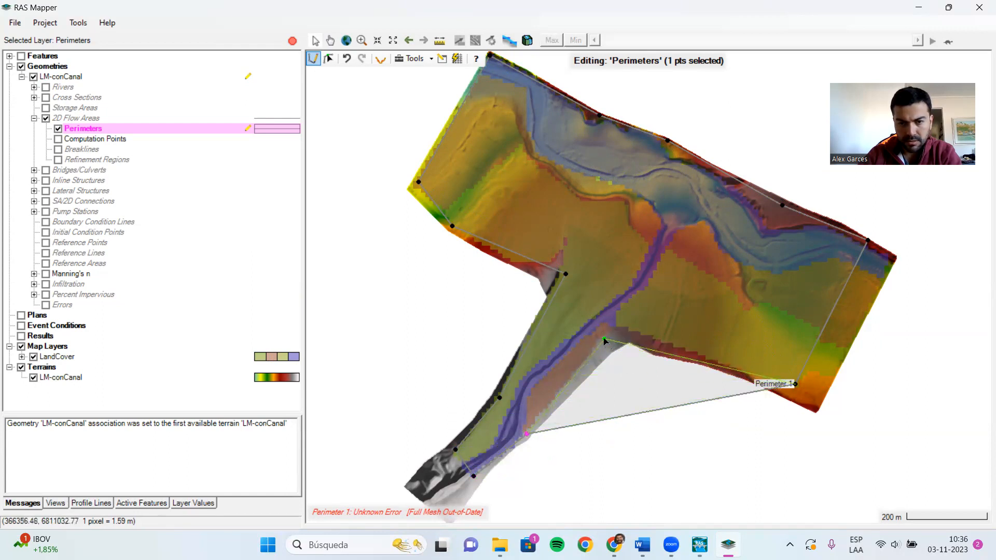
pyautogui.click(608, 336)
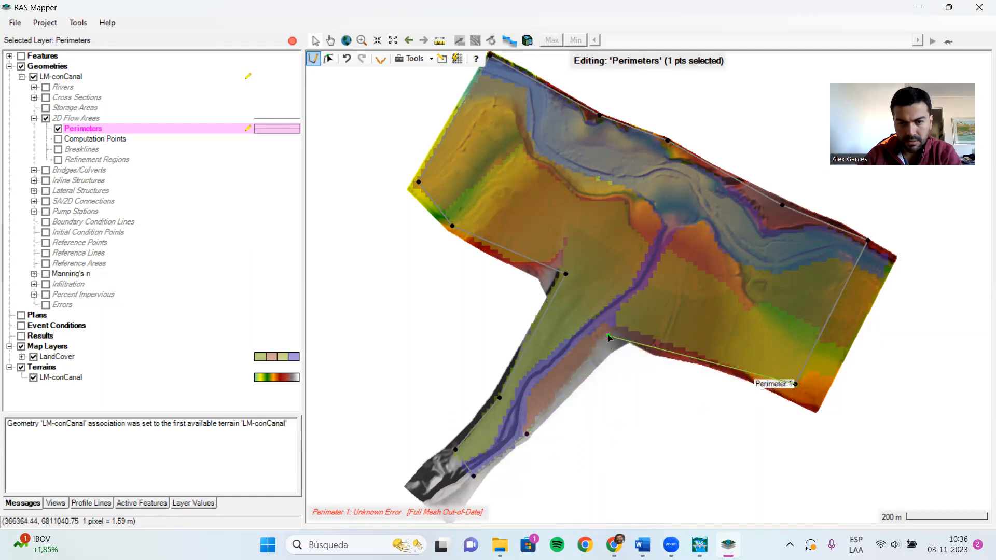
pyautogui.doubleClick(637, 338)
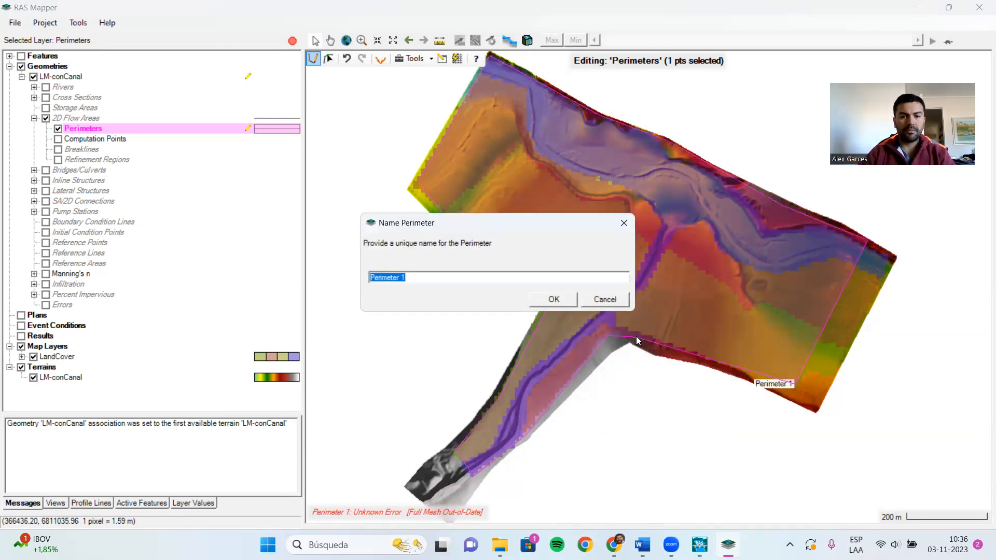
pyautogui.press('Return')
# - Set Perimeter 1's point spacing to 10 m in DX and DY, generate the computation points, and close the 2D Flow Area Editor
pyautogui.click(451, 202)
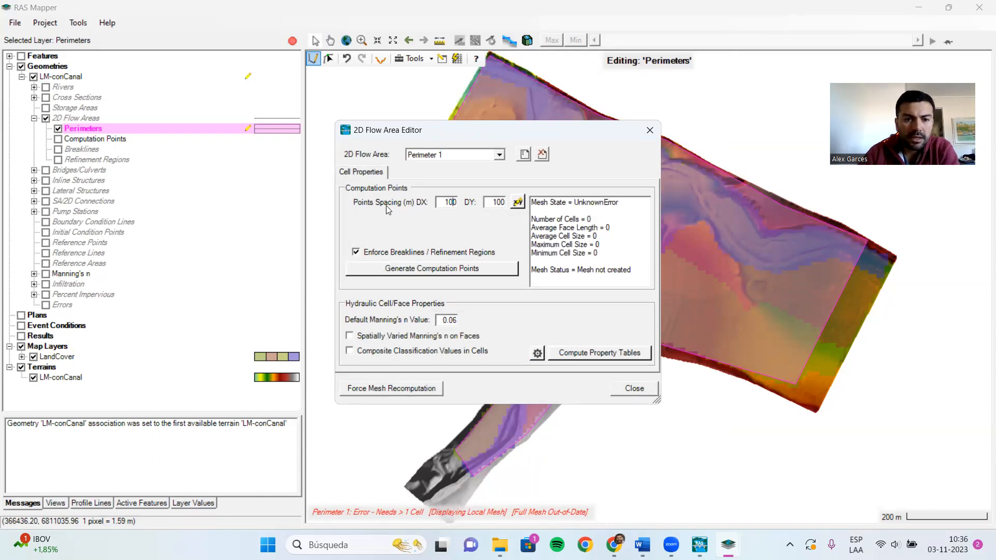
pyautogui.press('Delete')
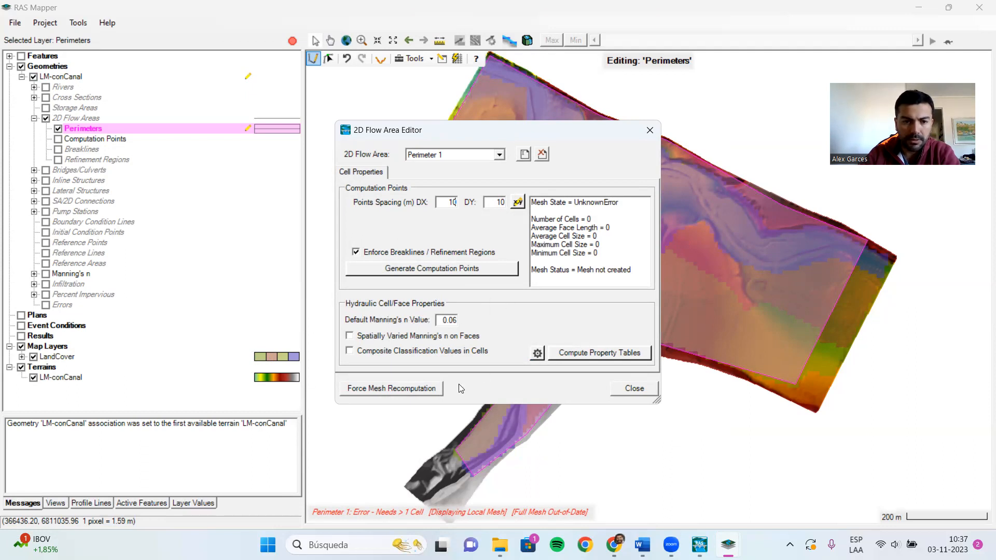
pyautogui.click(463, 270)
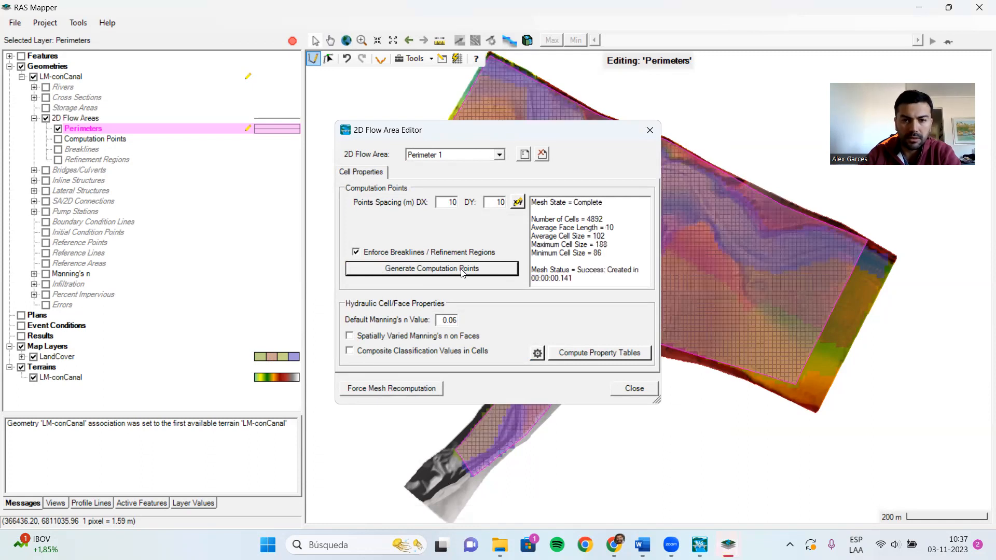
pyautogui.click(634, 388)
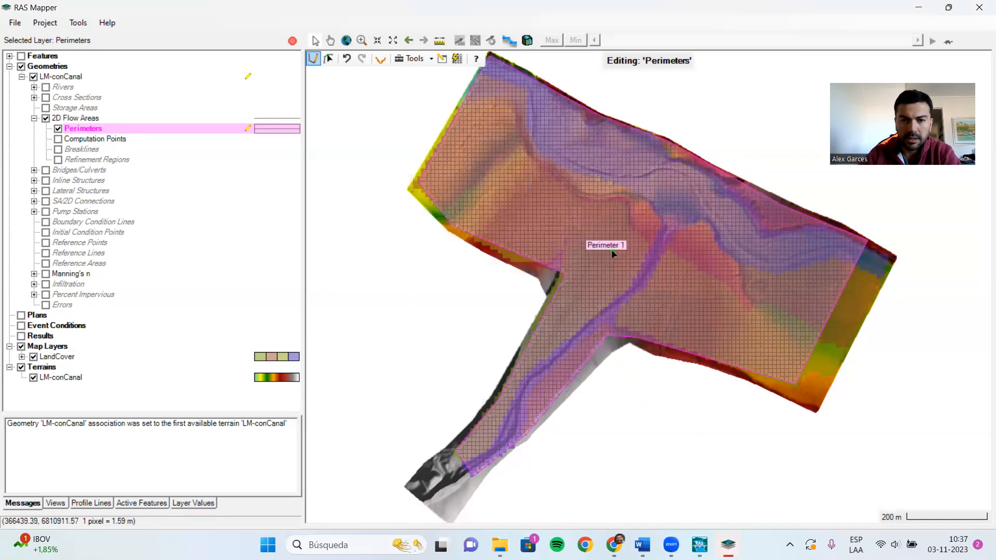
# - Move the perimeter's southernmost vertex, at the end of the southwest channel branch, slightly outward to the southeast
pyautogui.scroll(1, 615, 246)
pyautogui.scroll(3, 613, 245)
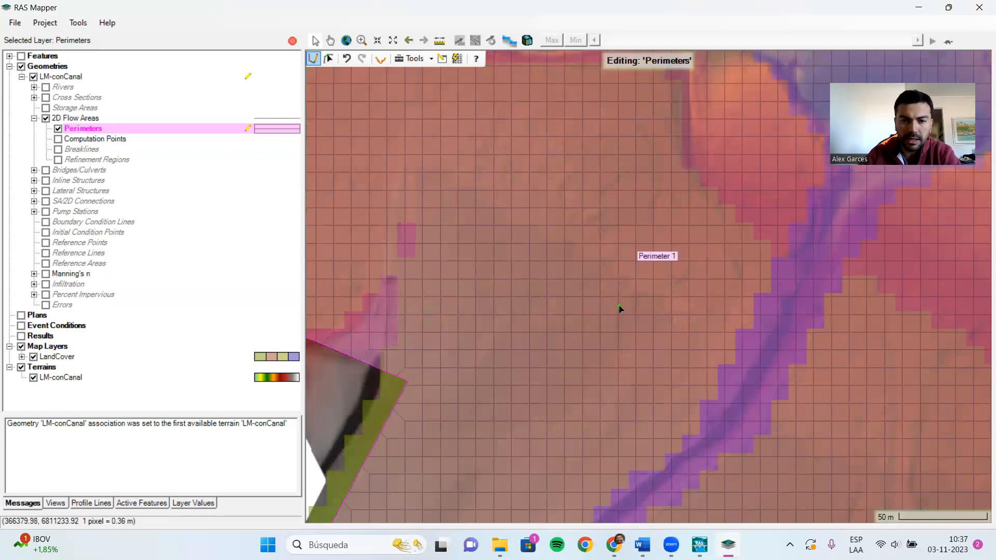
pyautogui.scroll(-1, 619, 306)
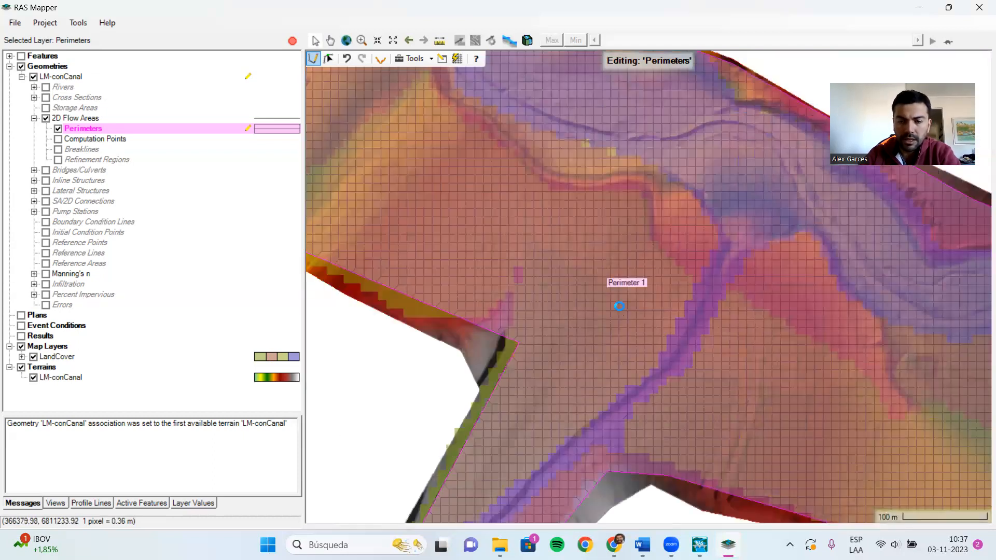
pyautogui.scroll(-2, 620, 306)
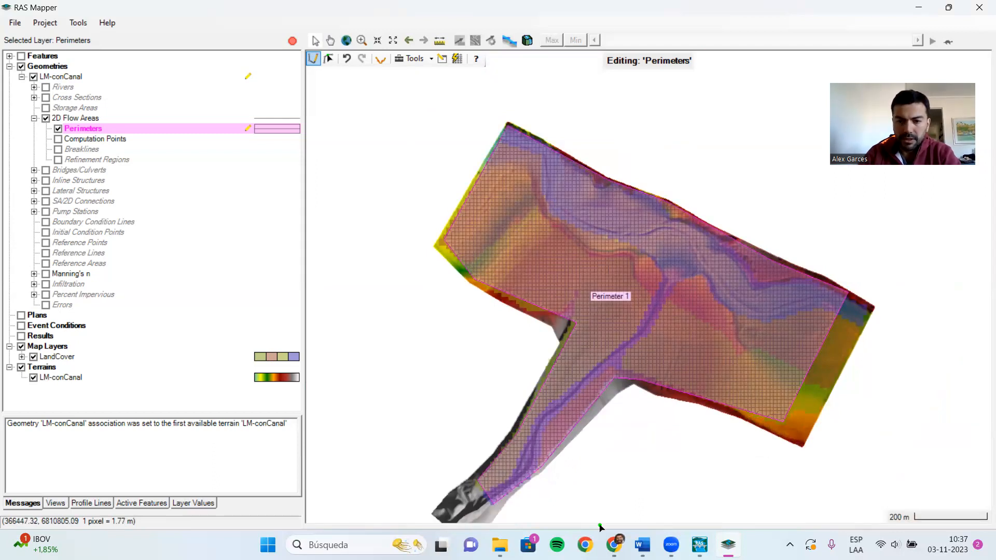
pyautogui.scroll(1, 511, 509)
pyautogui.scroll(3, 511, 508)
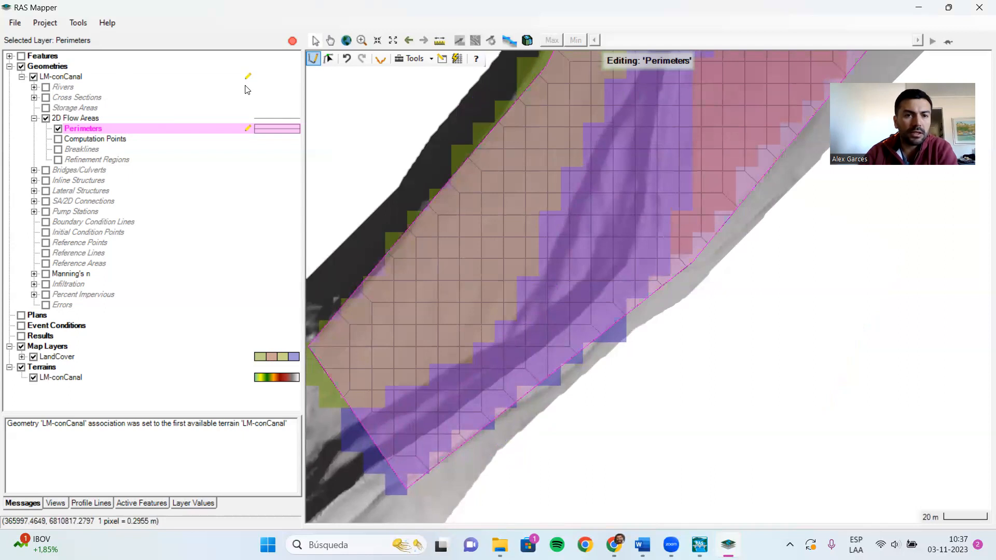
pyautogui.click(328, 59)
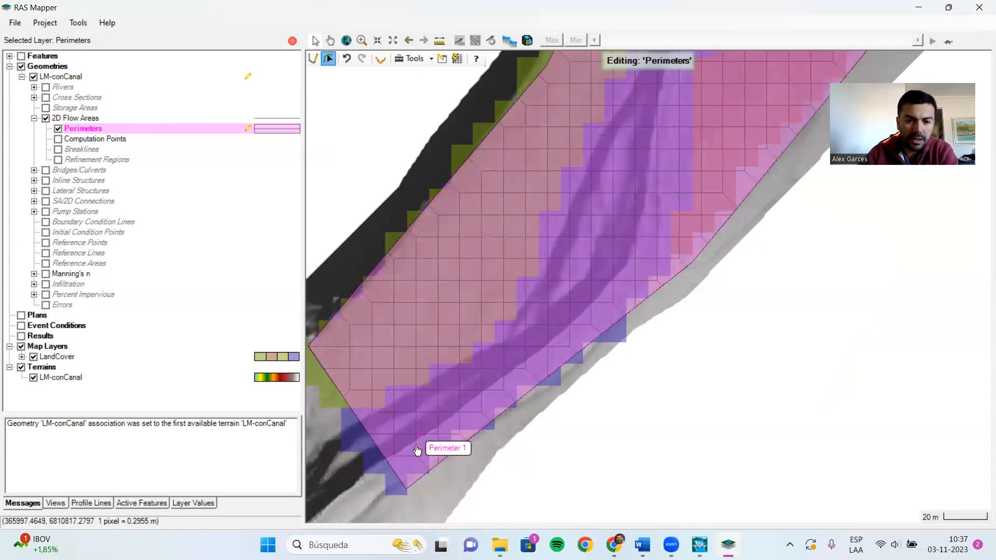
pyautogui.click(408, 485)
pyautogui.moveTo(408, 488); pyautogui.dragTo(427, 509)
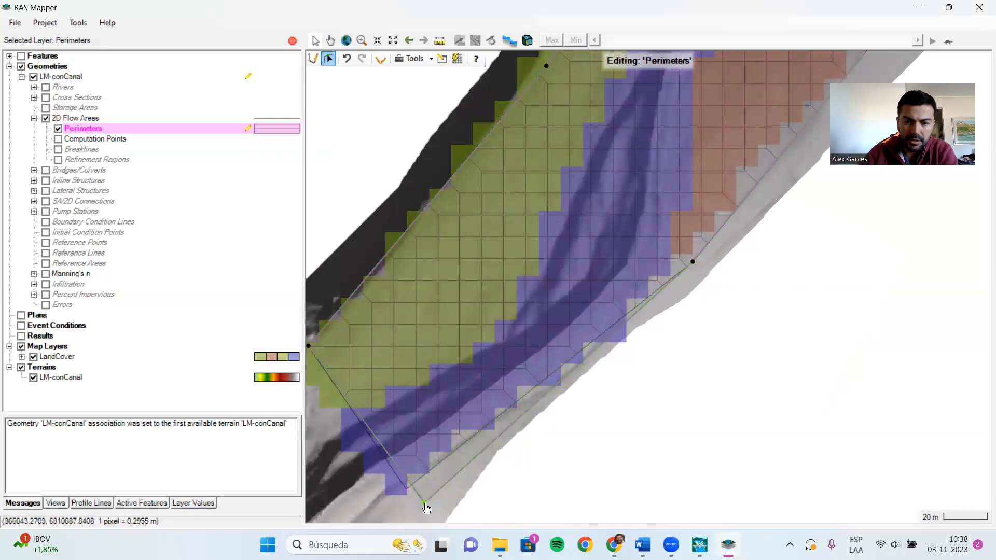
# - Stop editing the LM-conCanal geometry and save its edits
pyautogui.scroll(-1, 691, 426)
pyautogui.scroll(-1, 701, 424)
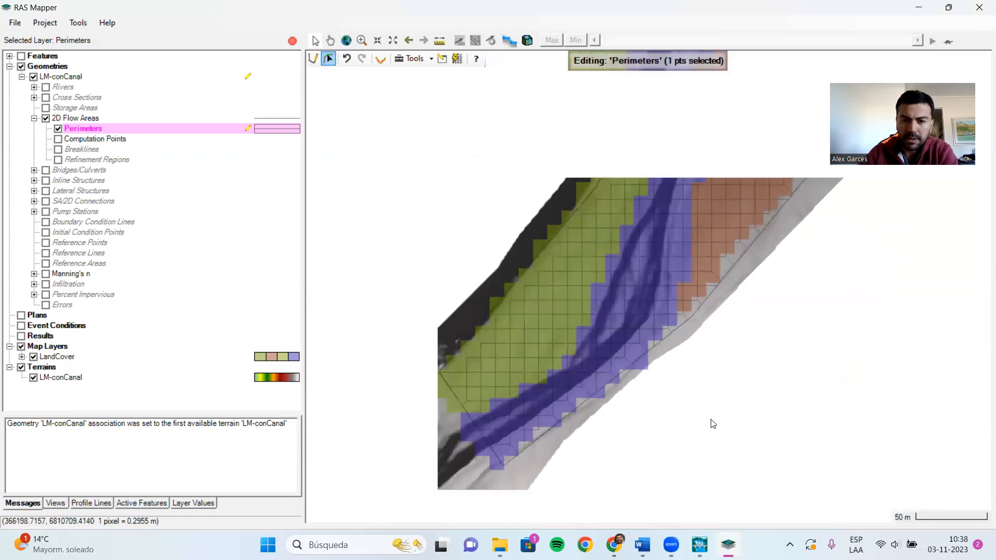
pyautogui.scroll(-2, 534, 256)
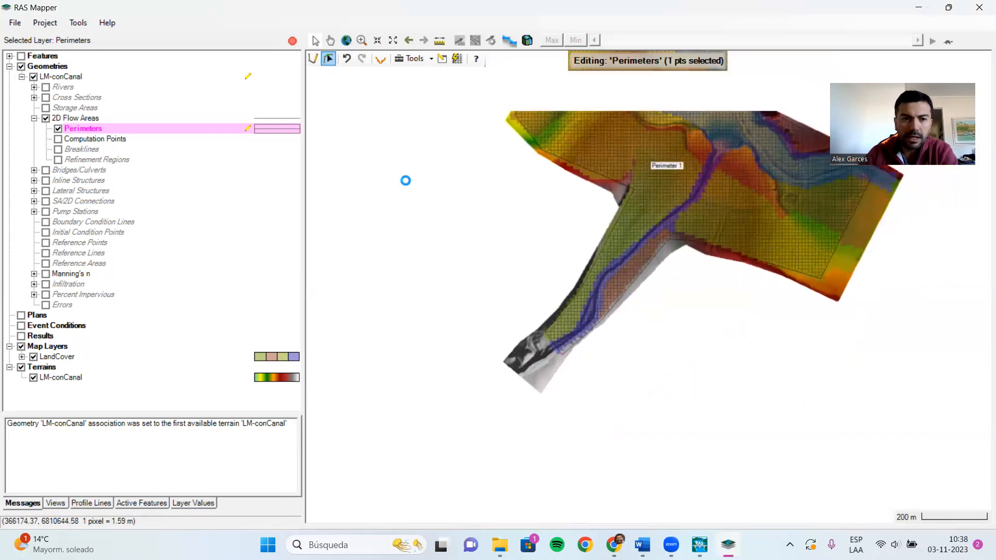
pyautogui.click(292, 41)
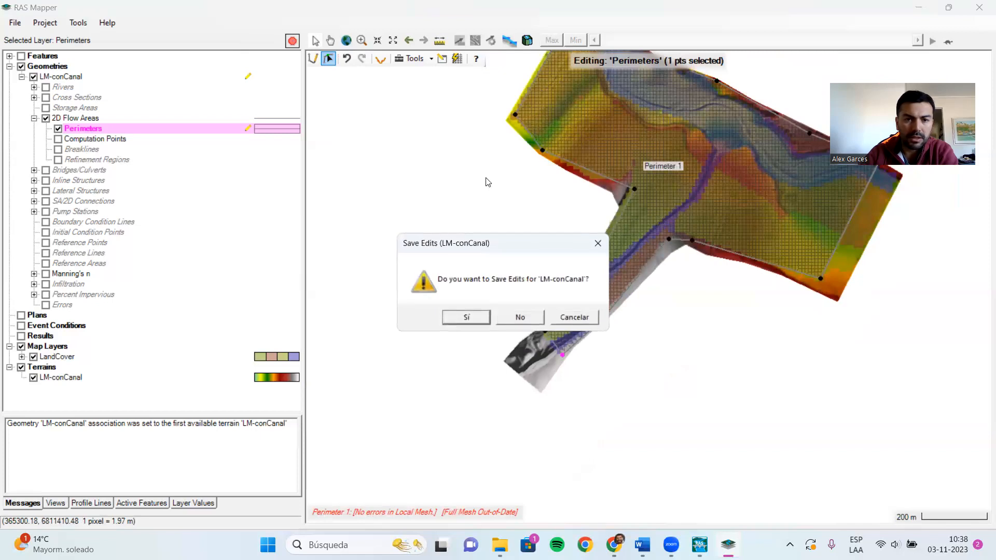
pyautogui.click(470, 318)
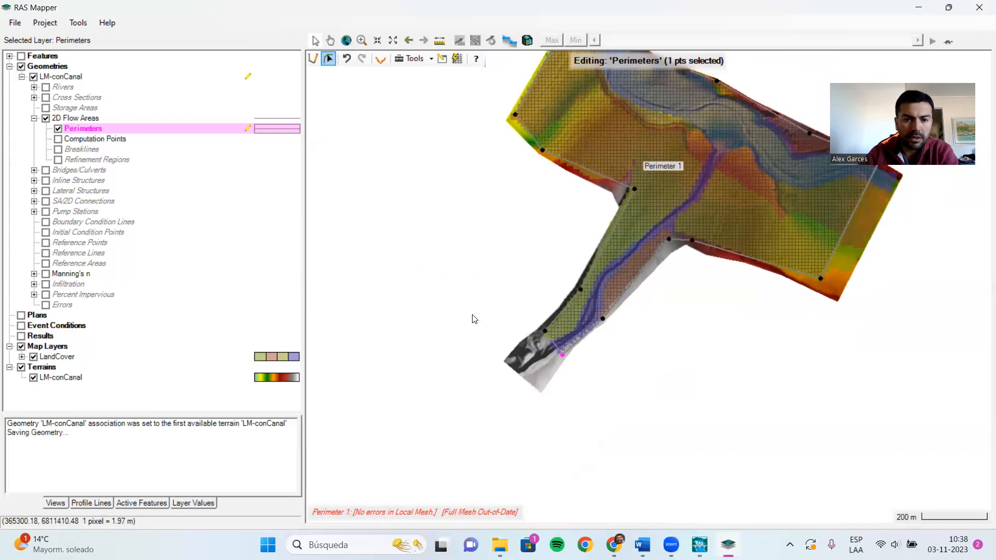
pyautogui.click(97, 128)
pyautogui.click(94, 102)
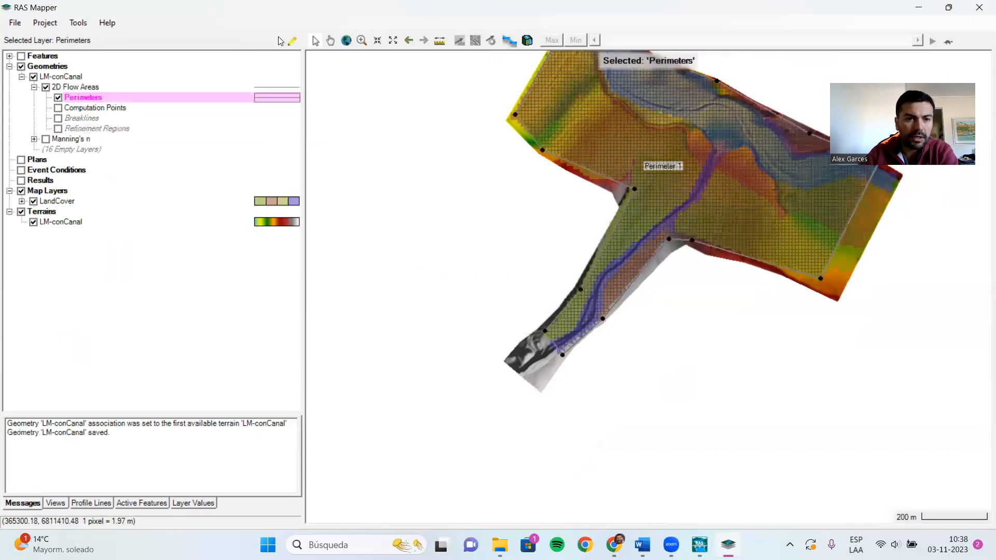
# - Resume editing the LM-conCanal perimeters, force a mesh recomputation for Perimeter 1, and close the 2D Flow Area Editor
pyautogui.click(291, 41)
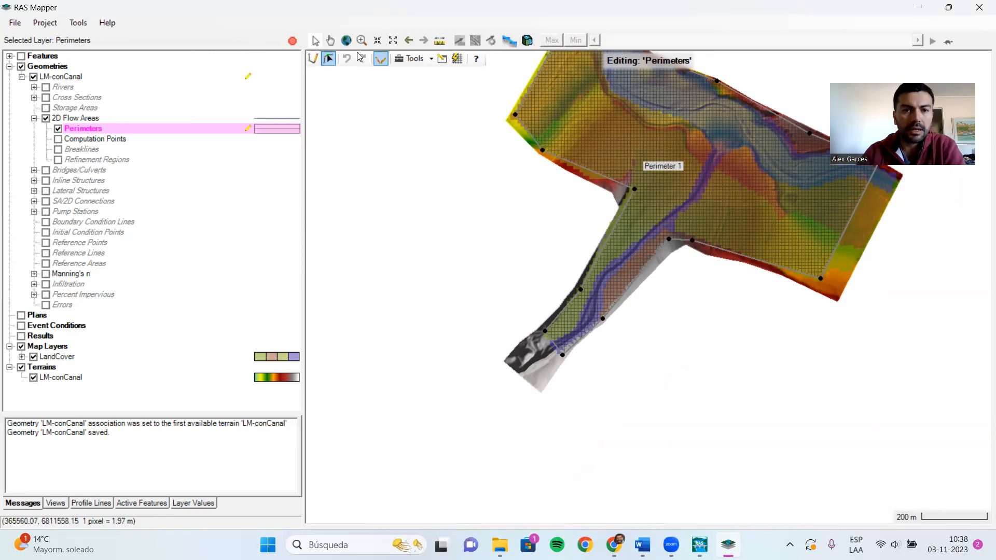
pyautogui.click(442, 59)
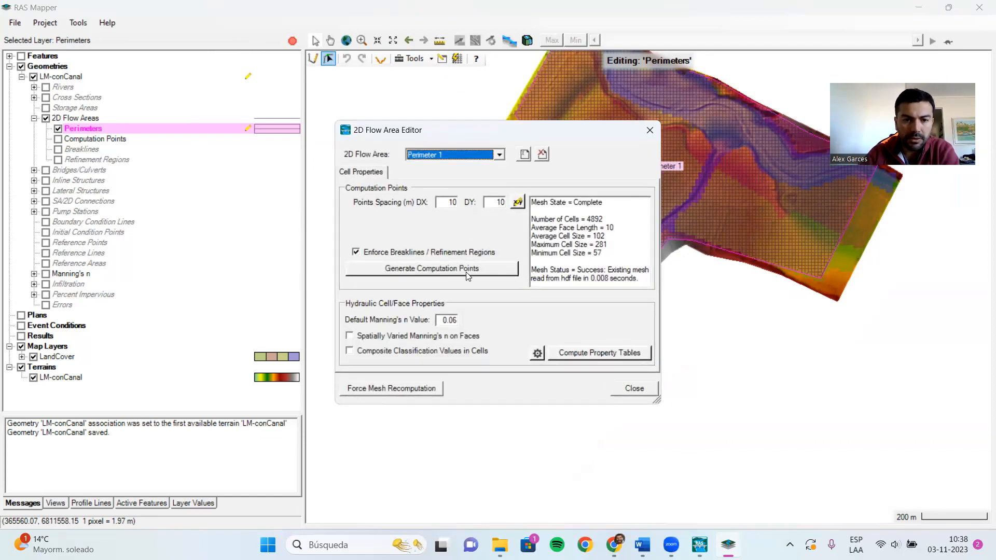
pyautogui.click(401, 390)
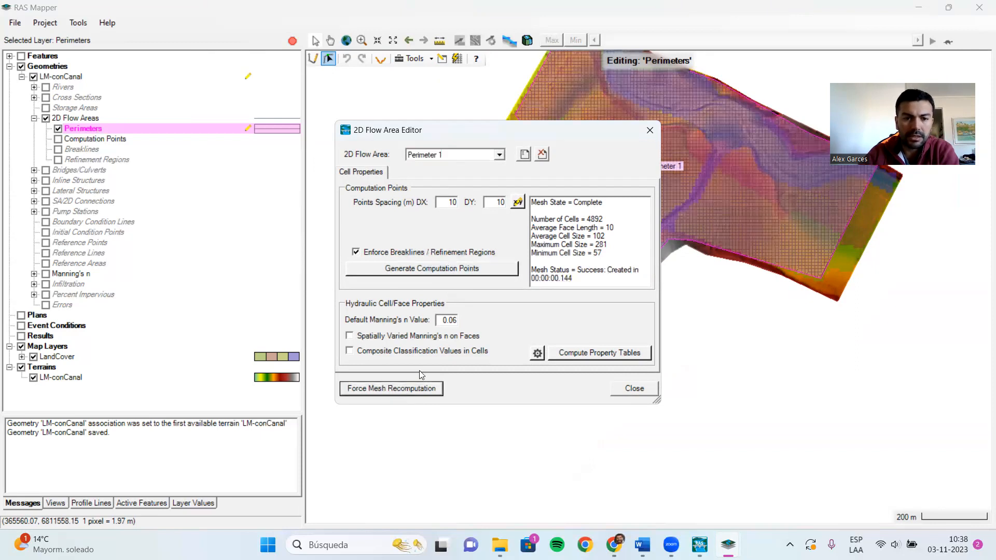
pyautogui.click(424, 394)
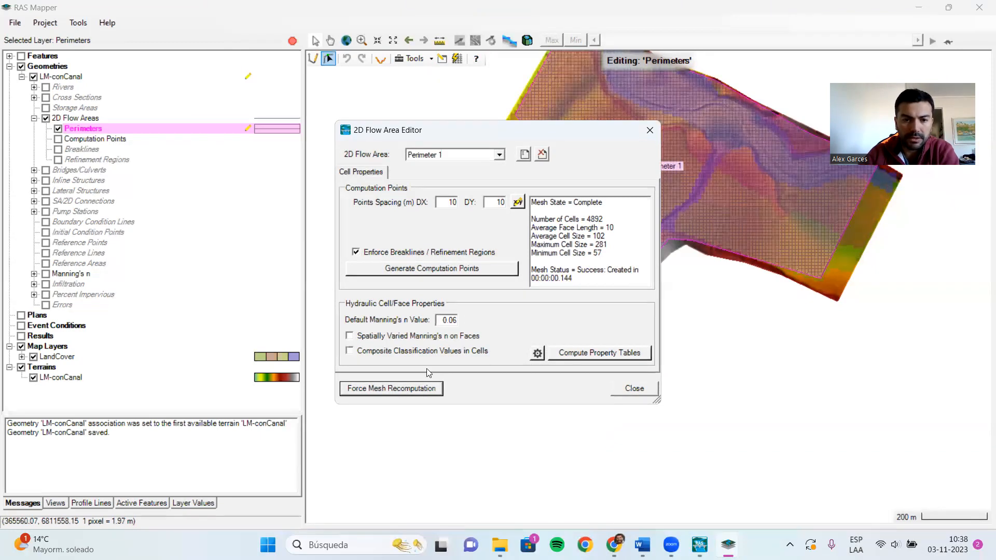
pyautogui.click(633, 389)
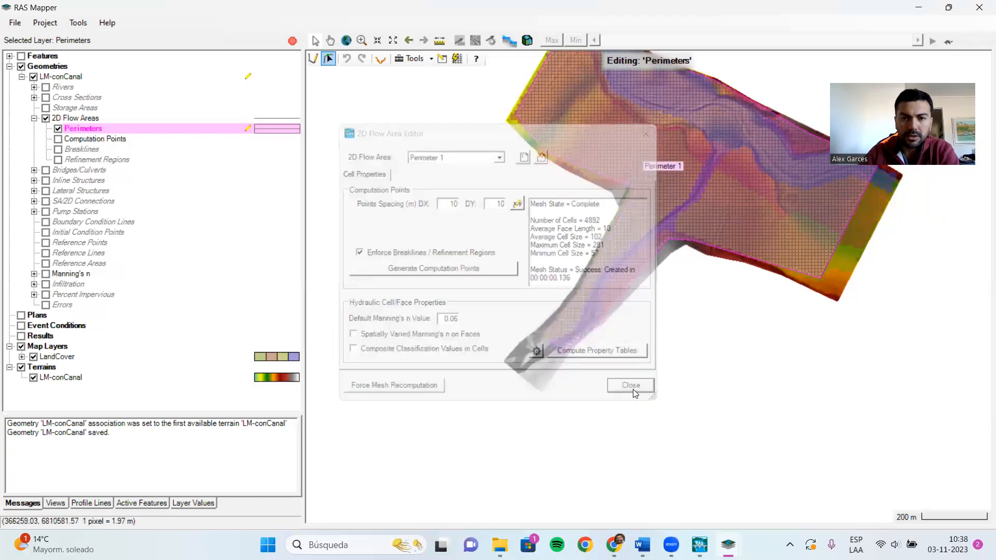
# - Regenerate Perimeter 1's computation points at 10 m spacing, replacing all existing points, and close the 2D Flow Area Editor
pyautogui.scroll(2, 574, 360)
pyautogui.scroll(5, 575, 361)
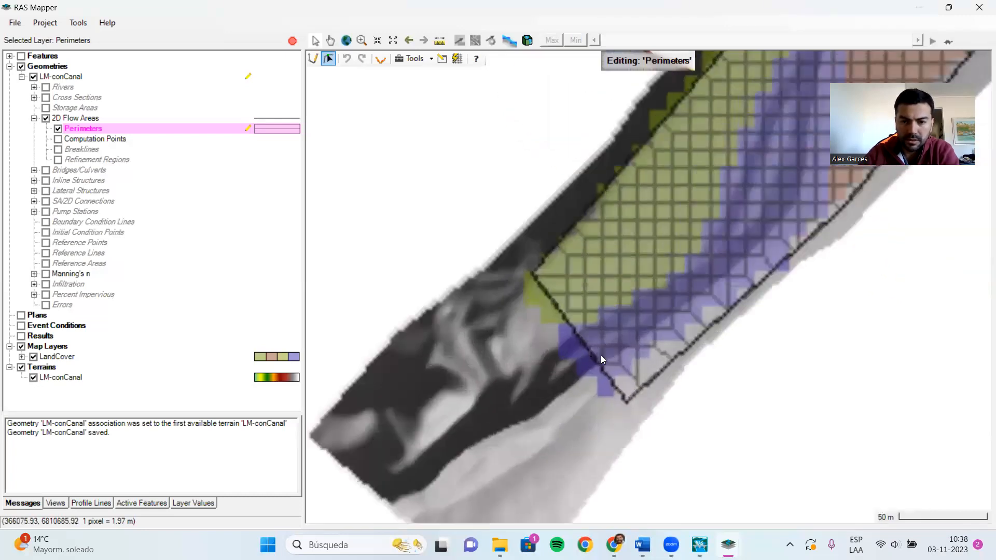
pyautogui.click(442, 58)
pyautogui.click(454, 269)
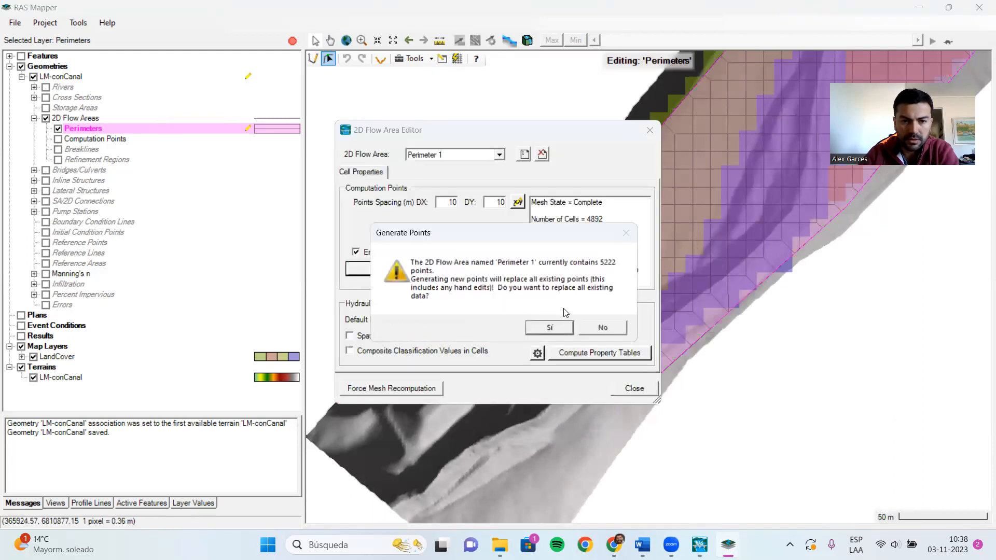
pyautogui.click(555, 325)
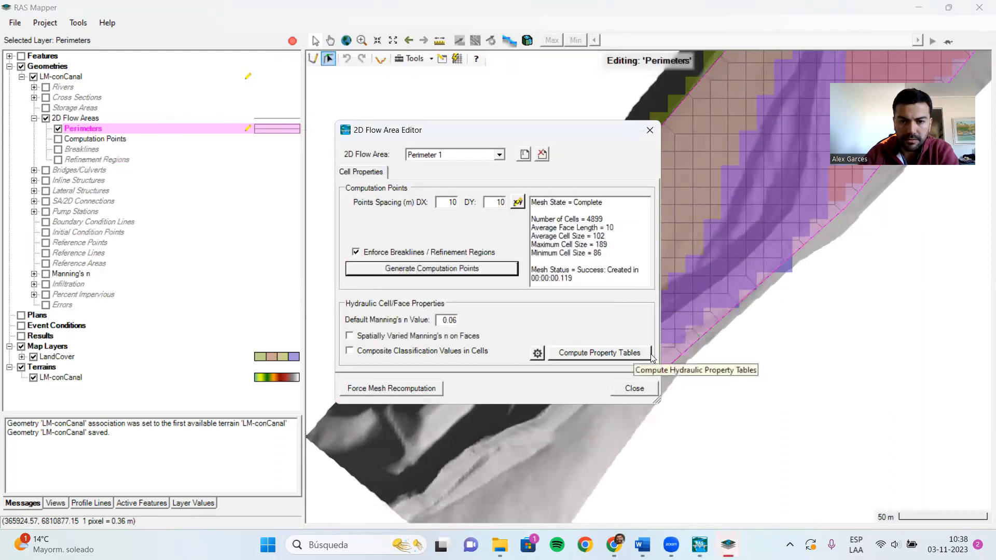
pyautogui.click(633, 389)
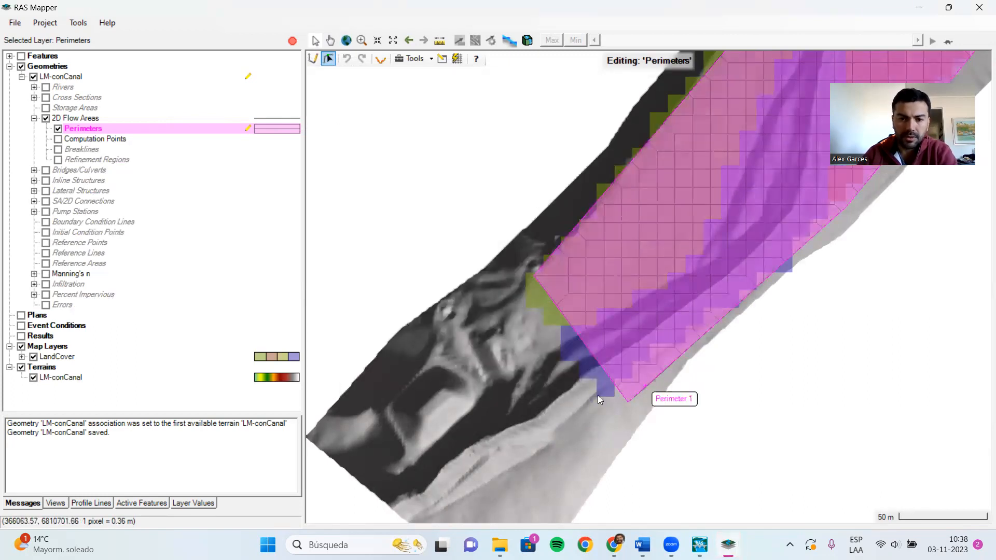
# - Examine how the mesh cells cover the channel and its confluence with the main river
pyautogui.scroll(-5, 582, 398)
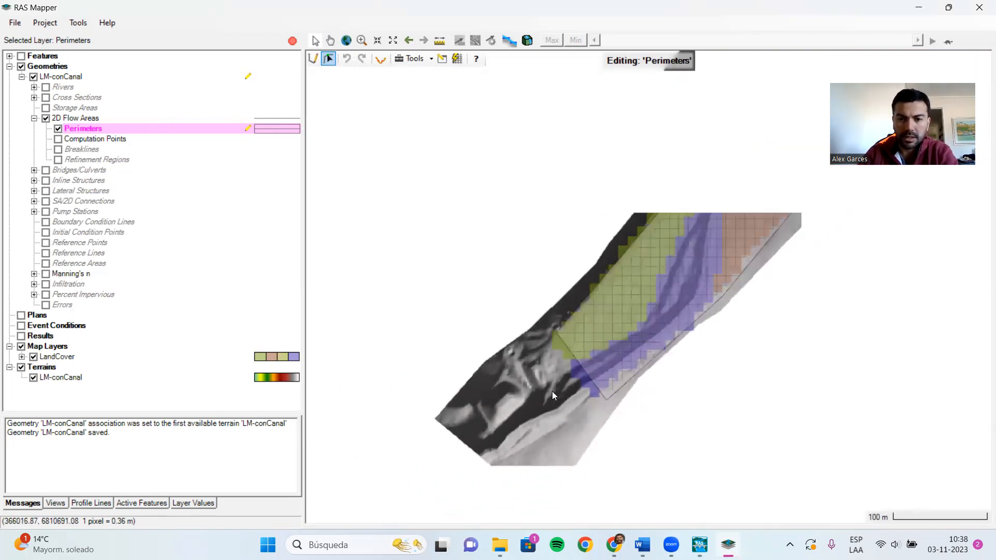
pyautogui.scroll(-2, 575, 405)
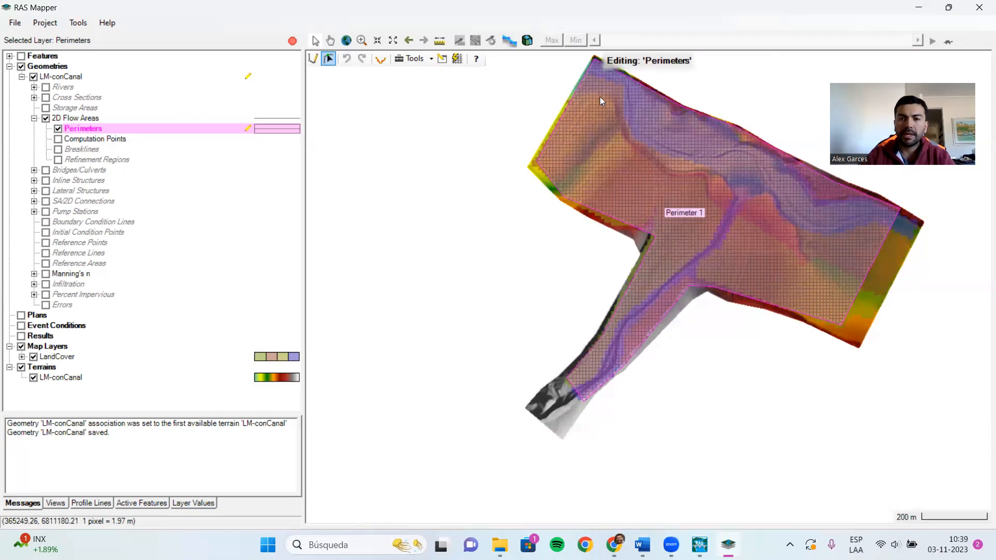
pyautogui.scroll(1, 776, 139)
pyautogui.scroll(2, 776, 139)
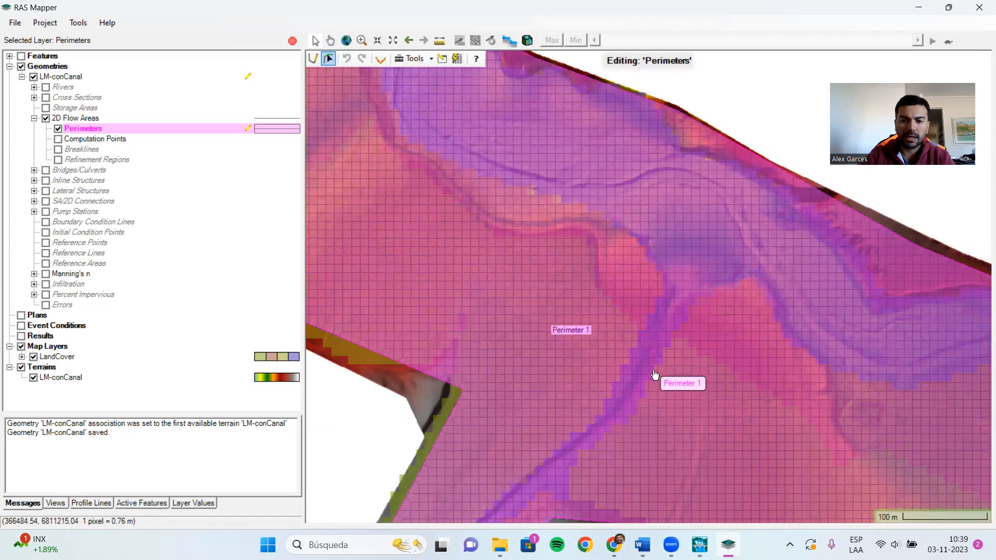
pyautogui.scroll(4, 594, 445)
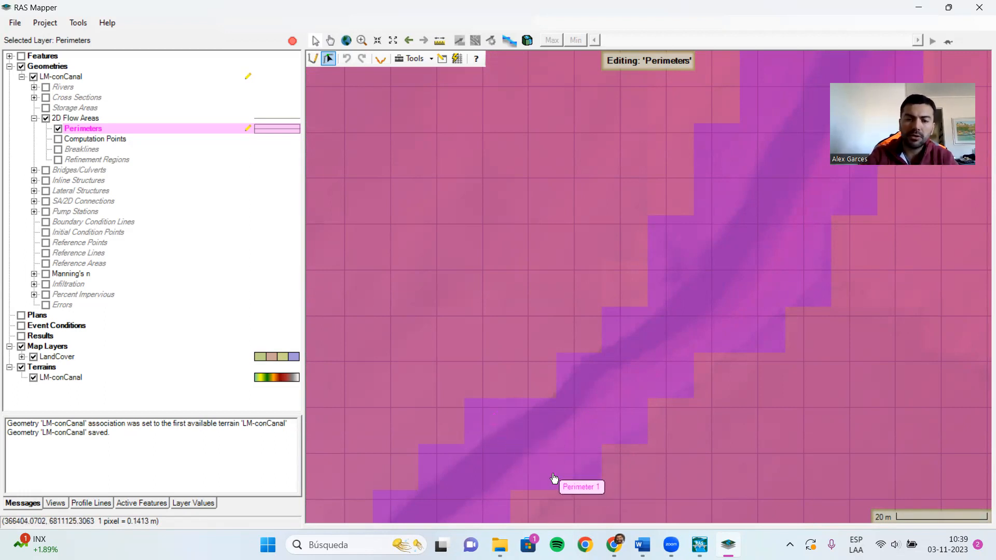
pyautogui.scroll(-1, 547, 457)
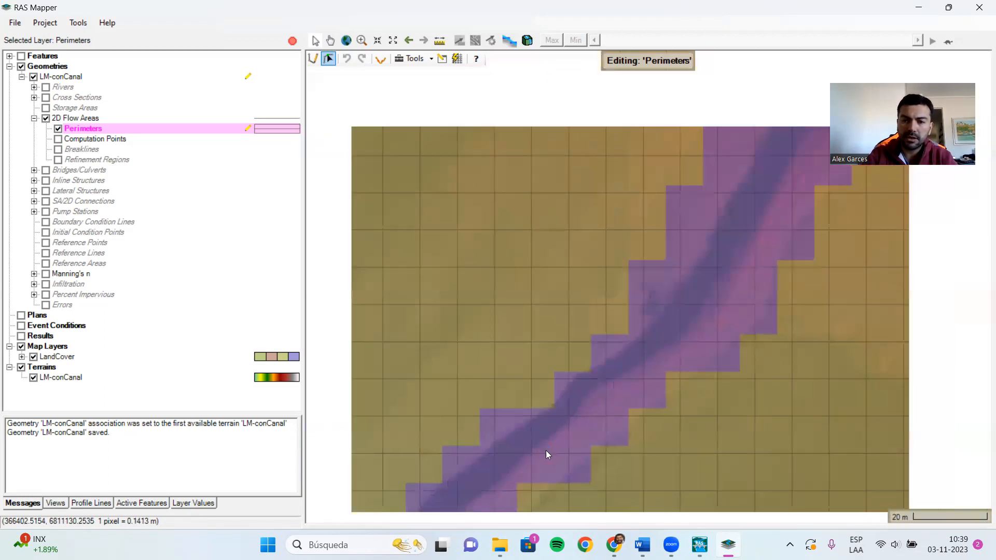
pyautogui.scroll(-1, 546, 454)
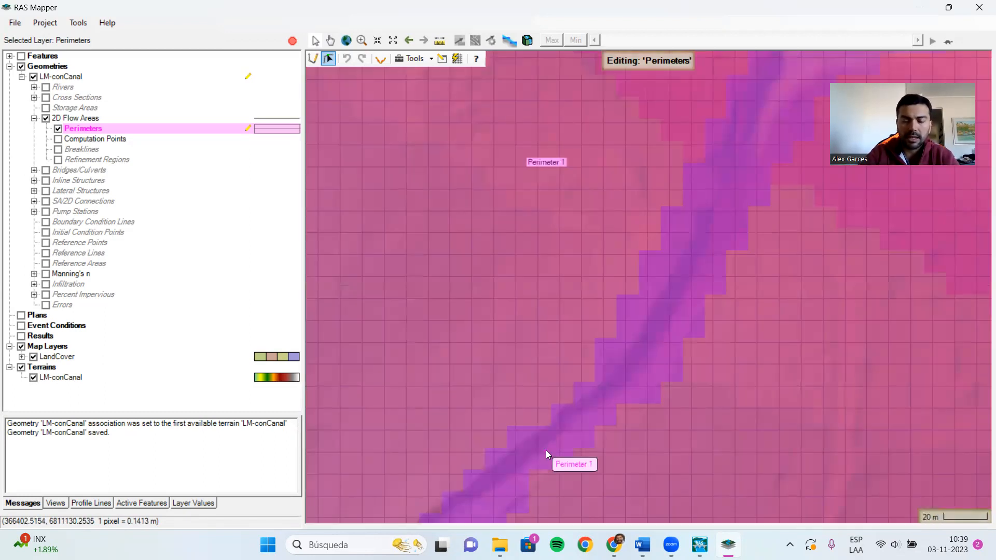
pyautogui.scroll(-2, 547, 457)
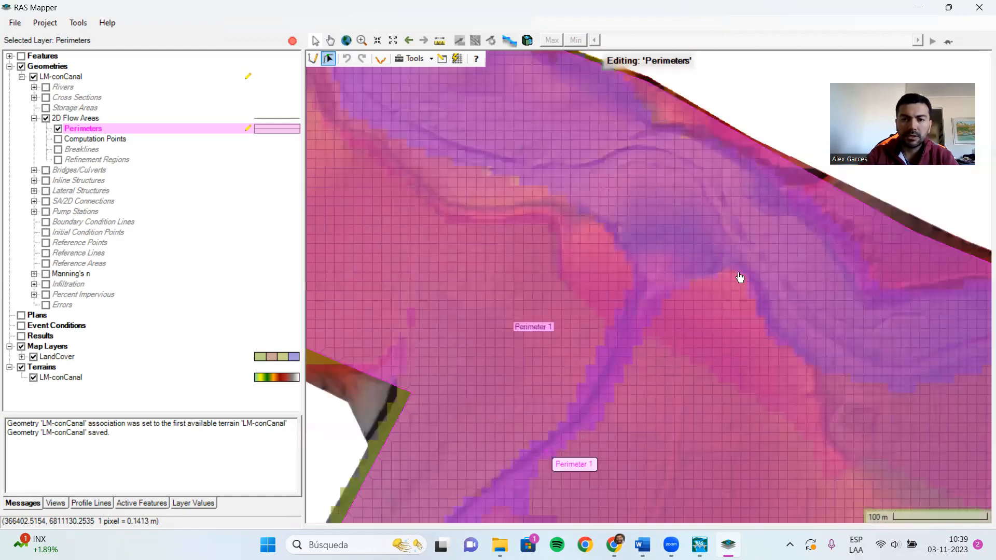
pyautogui.moveTo(745, 284); pyautogui.dragTo(608, 369)
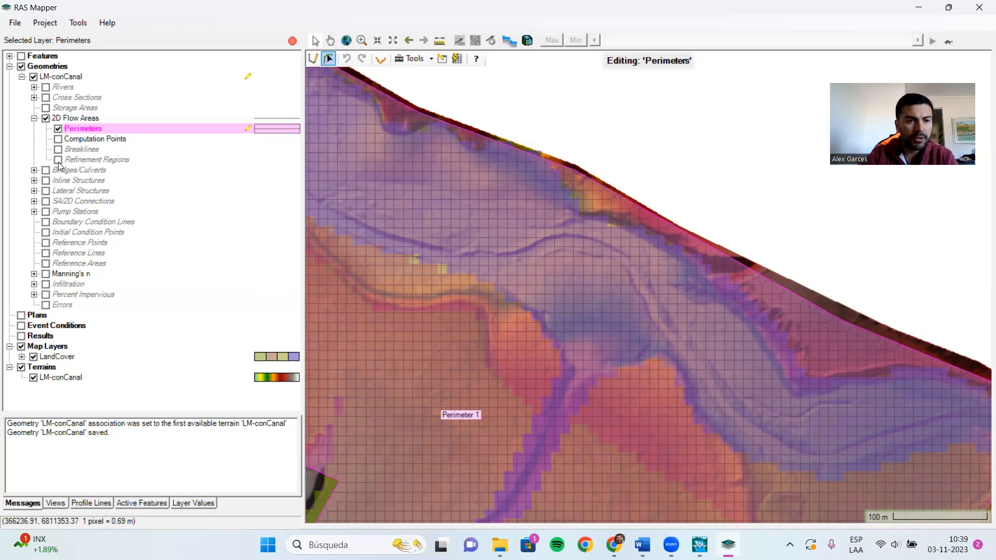
# - Turn on Refinement Regions and draw a six-vertex region around the channel's confluence with the main river, inside the northern perimeter edge
pyautogui.click(58, 160)
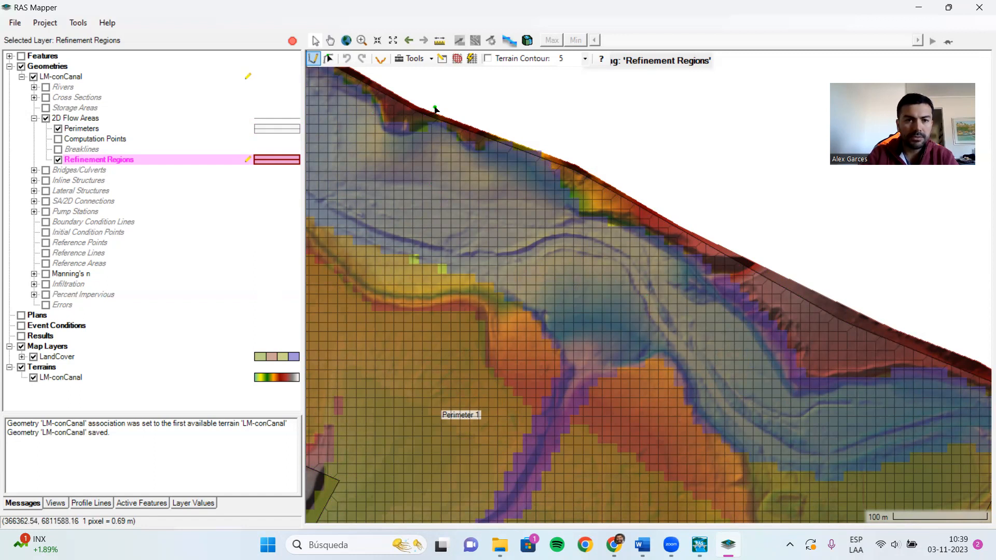
pyautogui.click(315, 60)
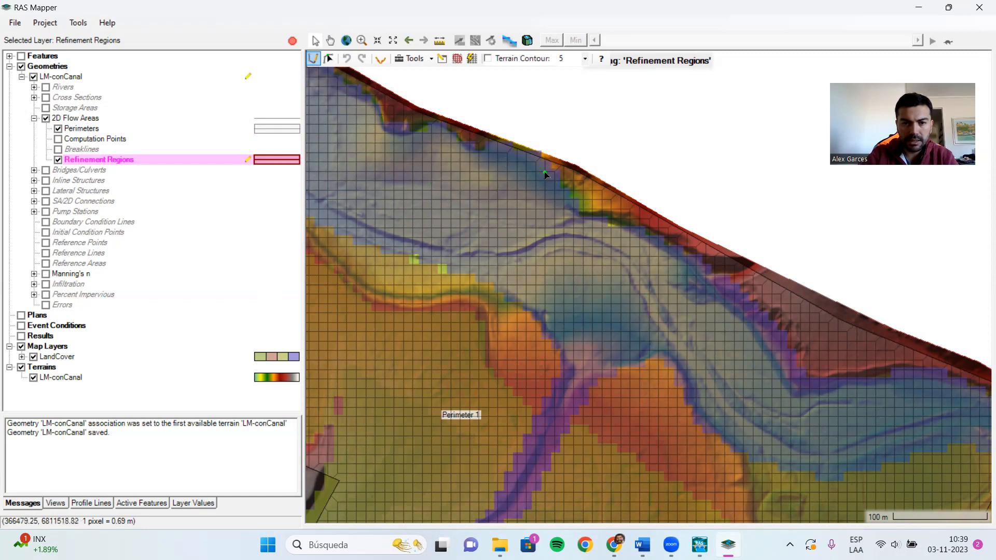
pyautogui.click(543, 169)
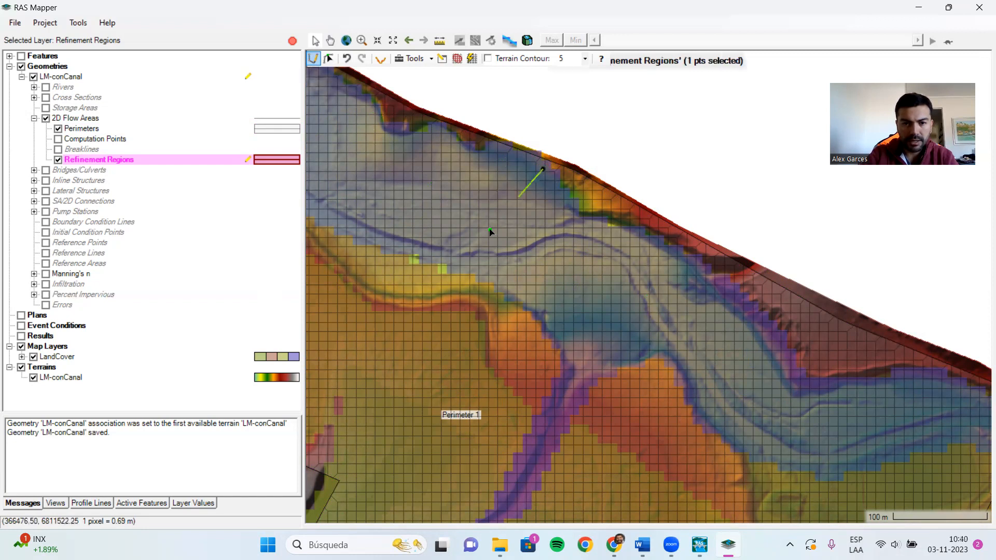
pyautogui.click(472, 277)
pyautogui.click(560, 367)
pyautogui.click(605, 382)
pyautogui.click(668, 366)
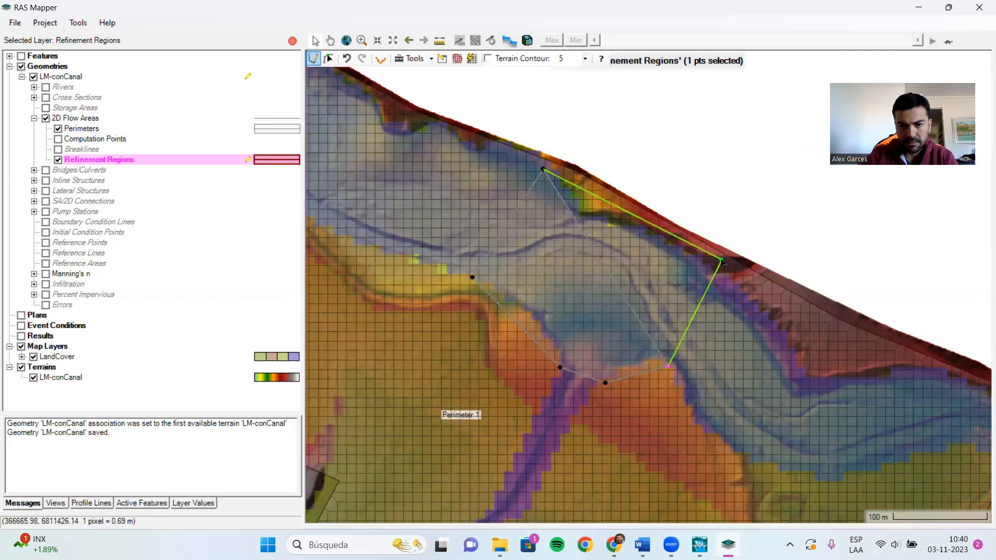
pyautogui.doubleClick(722, 261)
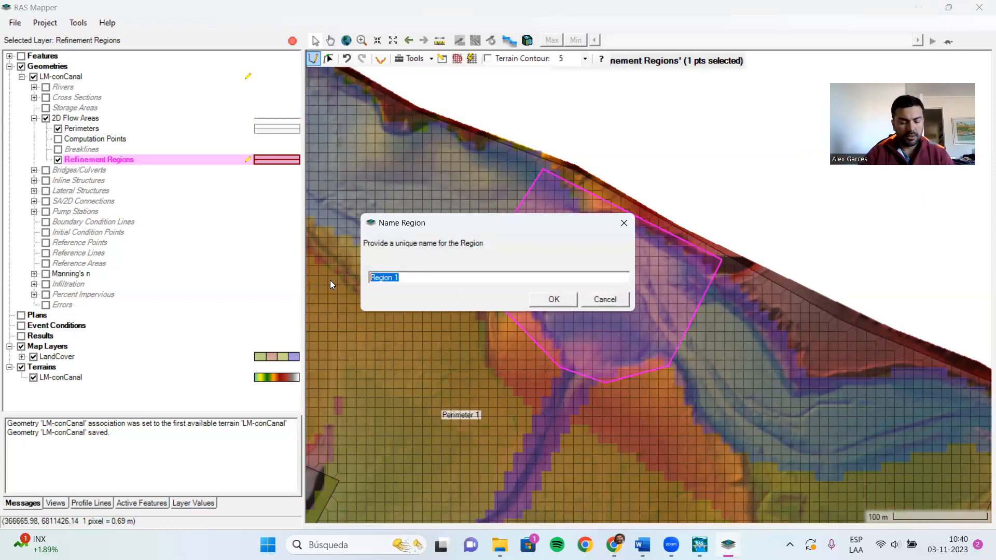
# - Name the new refinement region Confluencia
pyautogui.write('Confluencvi')
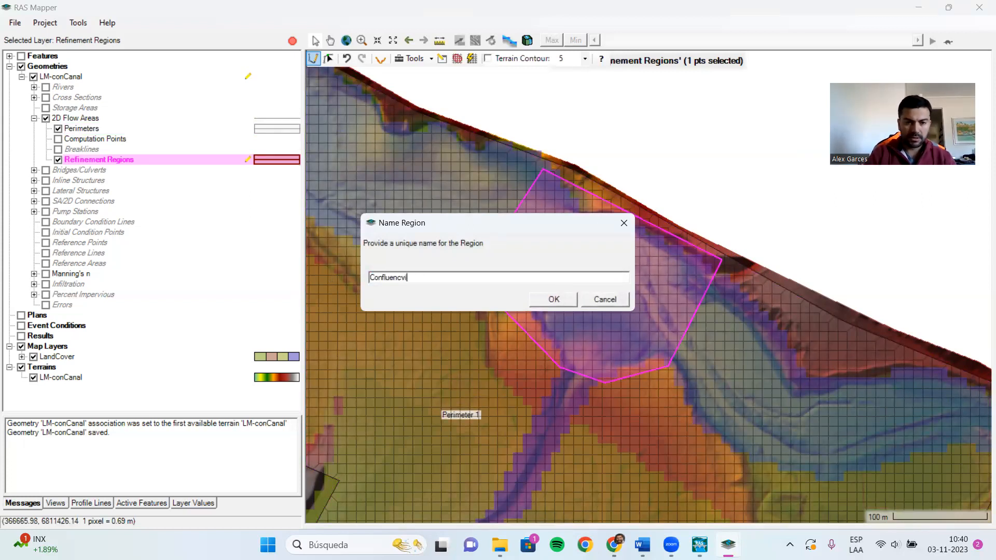
pyautogui.write('a')
pyautogui.press('BackSpace')
pyautogui.press('BackSpace')
pyautogui.press('BackSpace')
pyautogui.write('ia')
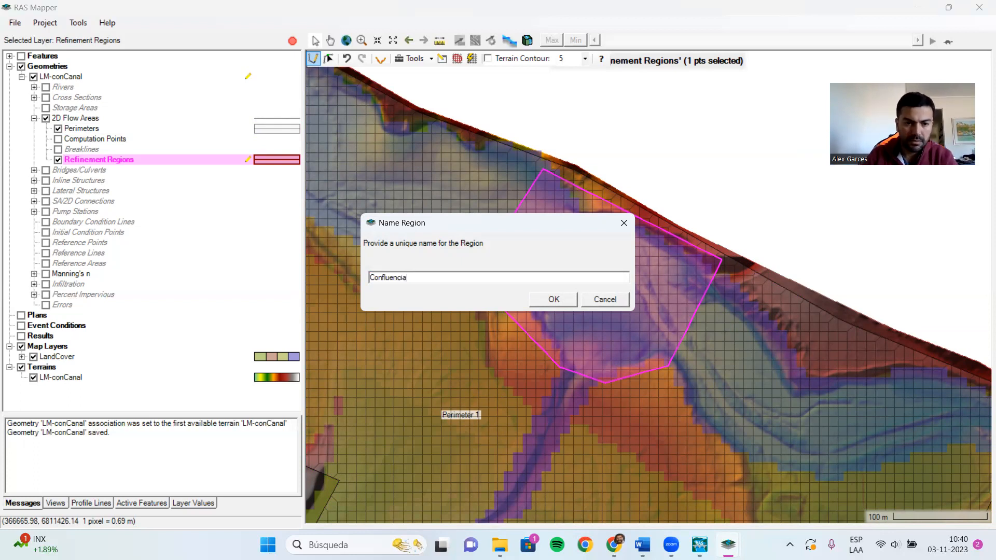
pyautogui.press('Return')
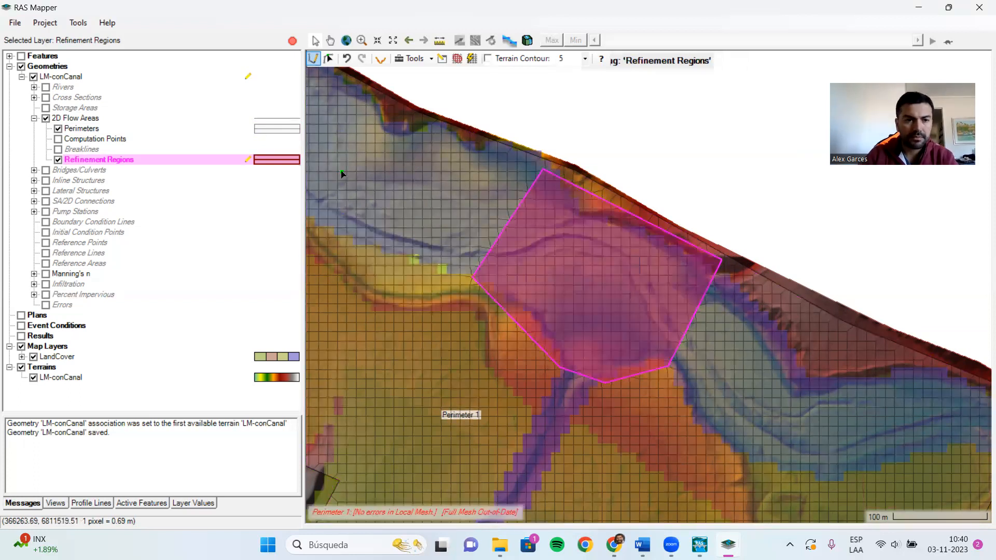
# - Set the Confluencia refinement region to cell size X 4, perimeter spacing 6 and near repeats 1, and accept the settings
pyautogui.click(442, 60)
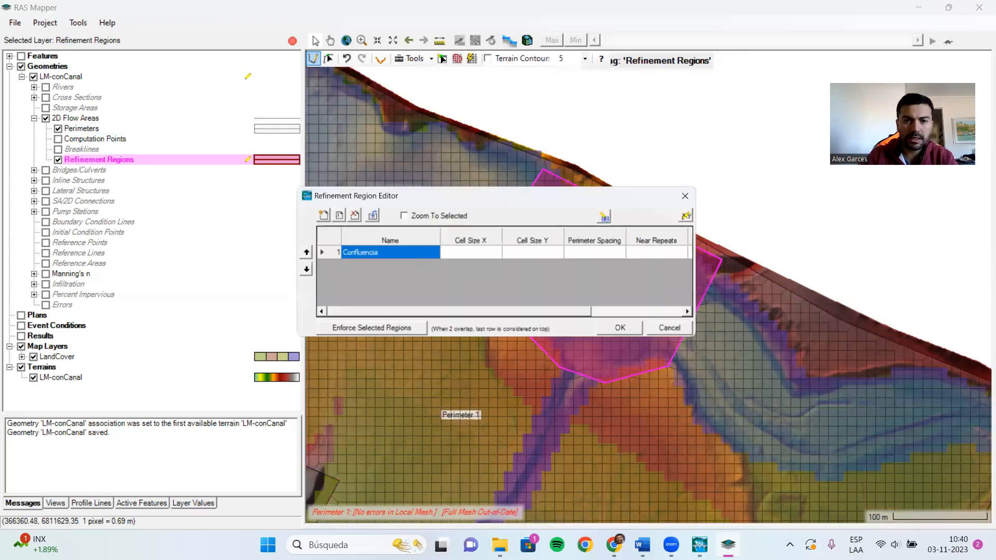
pyautogui.click(476, 249)
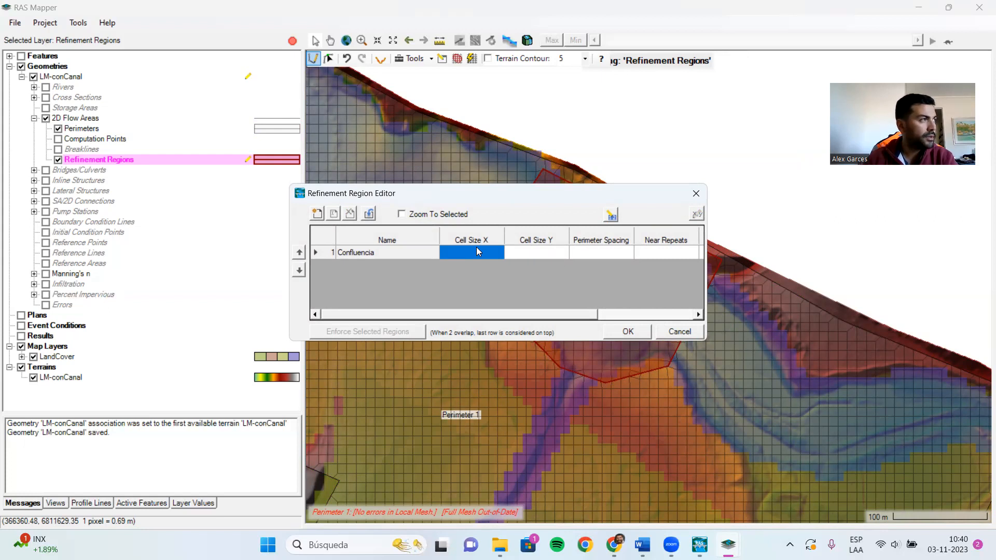
pyautogui.write('4')
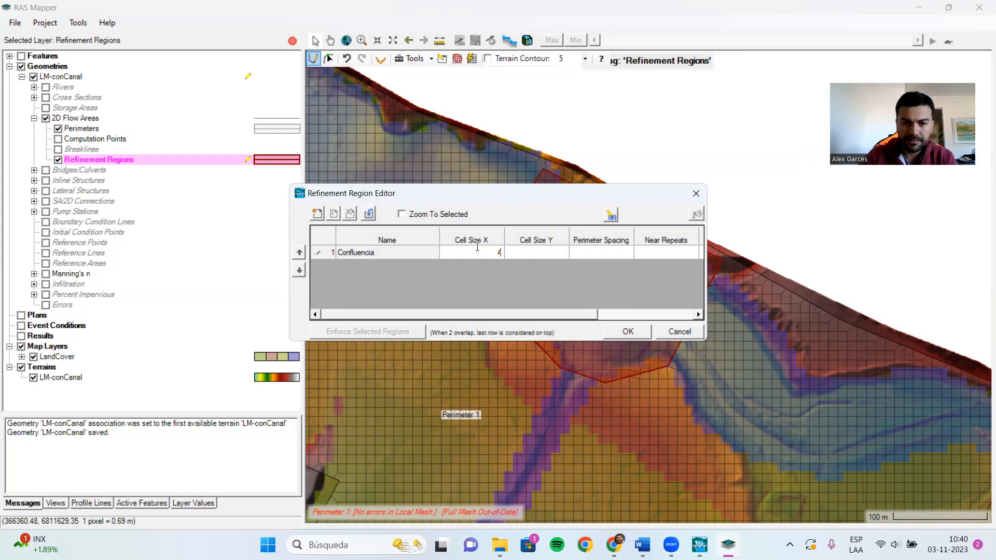
pyautogui.click(621, 252)
pyautogui.moveTo(595, 314); pyautogui.dragTo(657, 315)
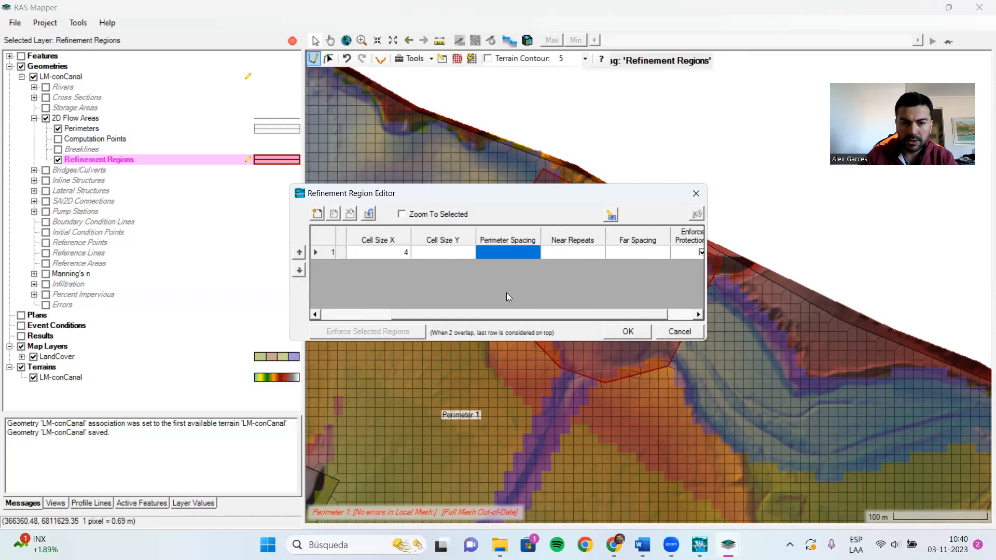
pyautogui.write('8')
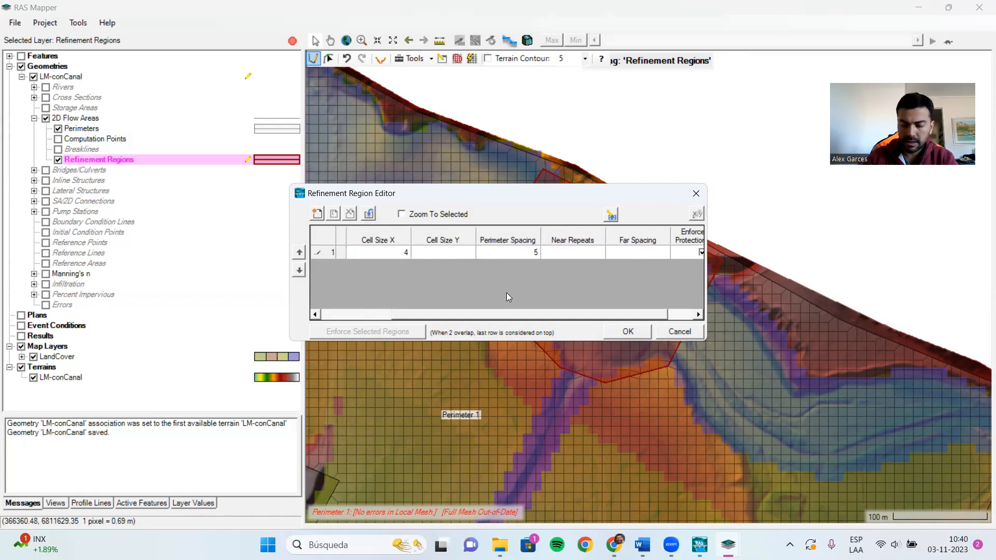
pyautogui.press('BackSpace')
pyautogui.write('6')
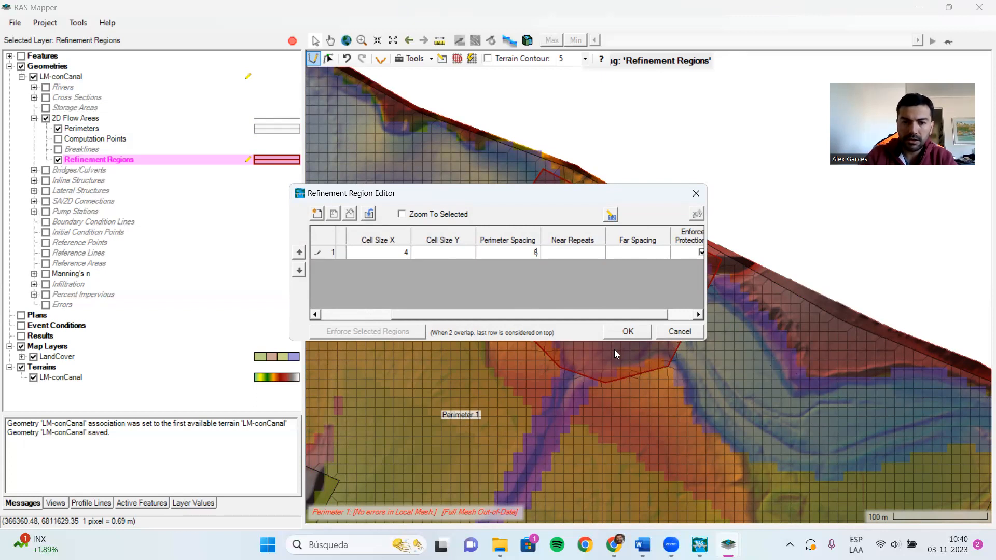
pyautogui.click(577, 257)
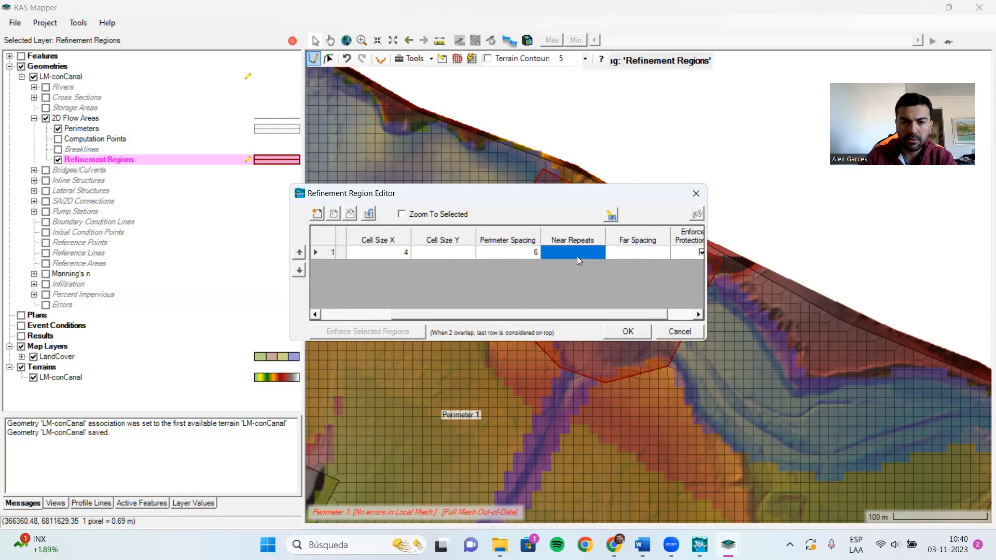
pyautogui.write('1')
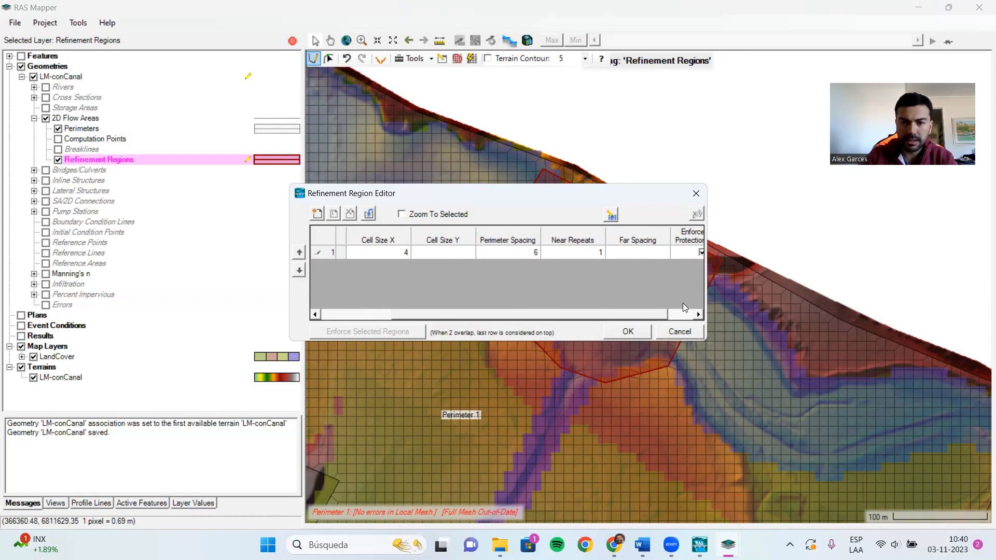
pyautogui.click(627, 332)
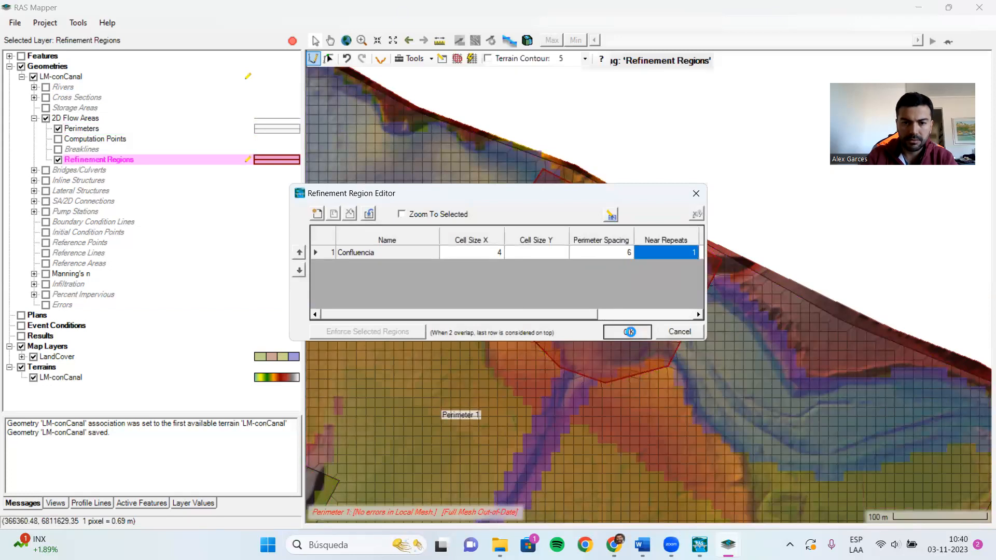
# - Enforce the Confluencia refinement region in the 2D flow area mesh and check the refined cells at the confluence
pyautogui.scroll(3, 674, 338)
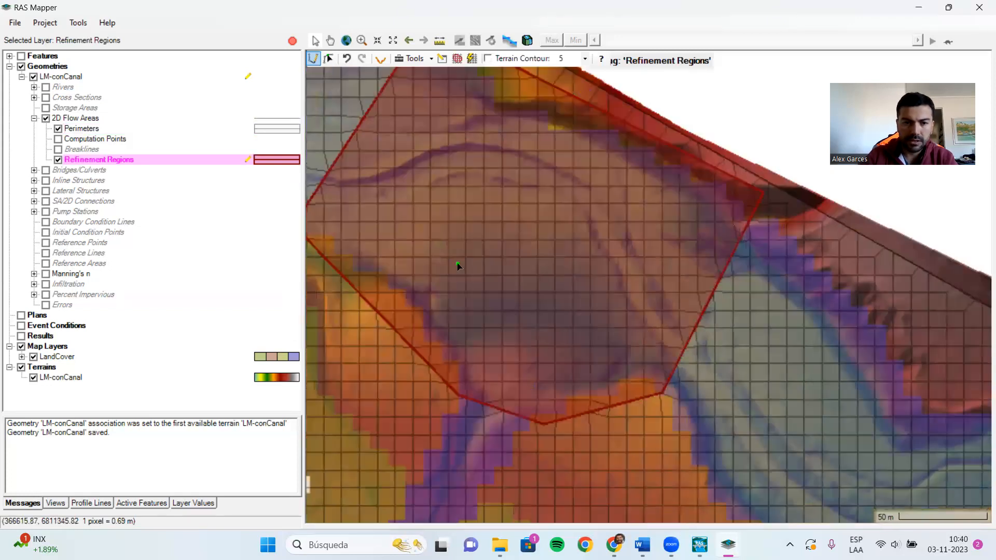
pyautogui.click(457, 59)
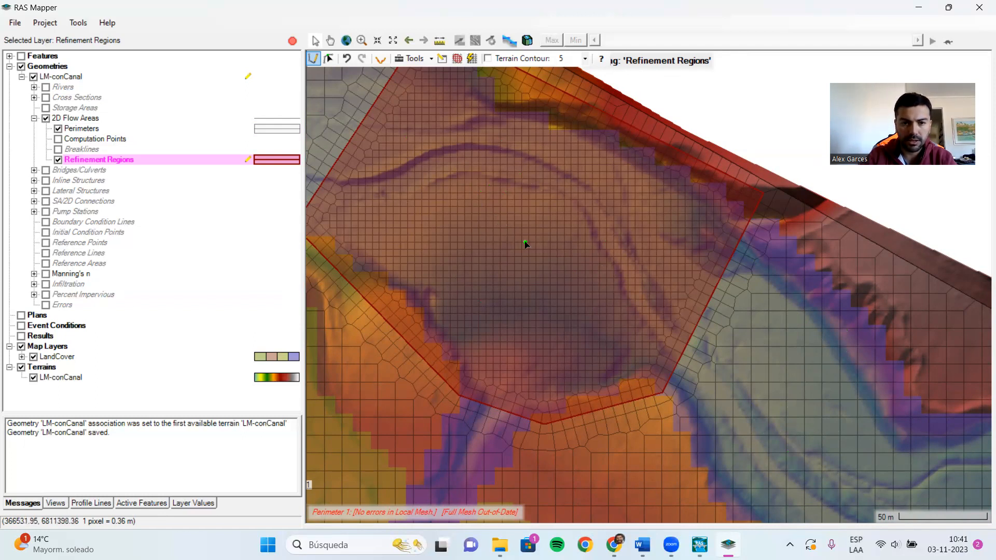
pyautogui.scroll(-2, 525, 242)
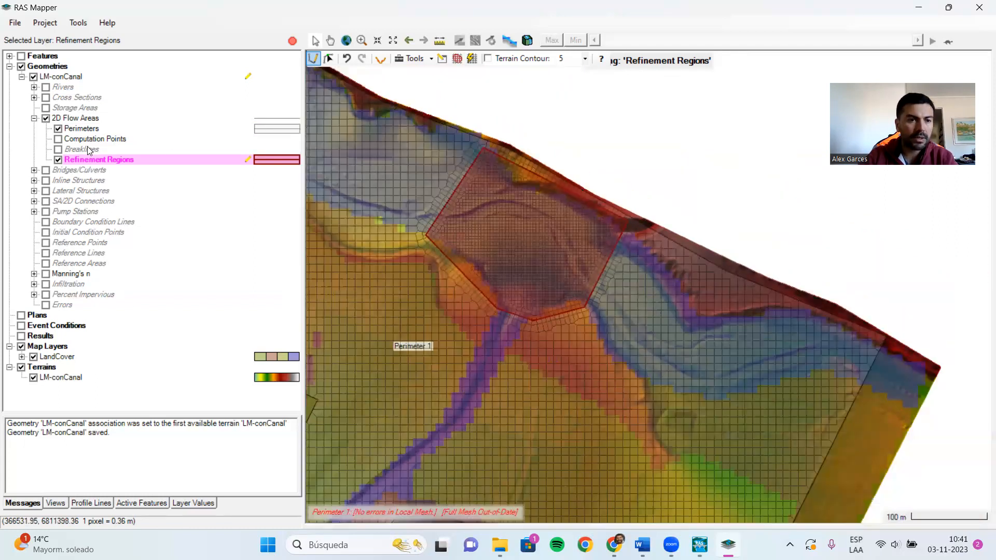
# - Turn on Breaklines and draw one along the main river from the eastern perimeter edge to the Confluencia region's southeastern edge
pyautogui.click(87, 147)
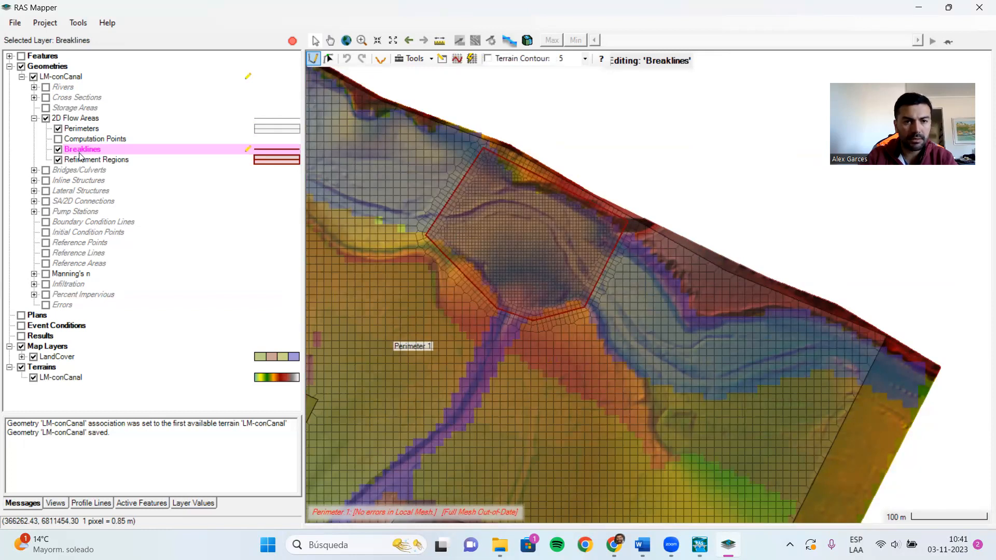
pyautogui.click(329, 58)
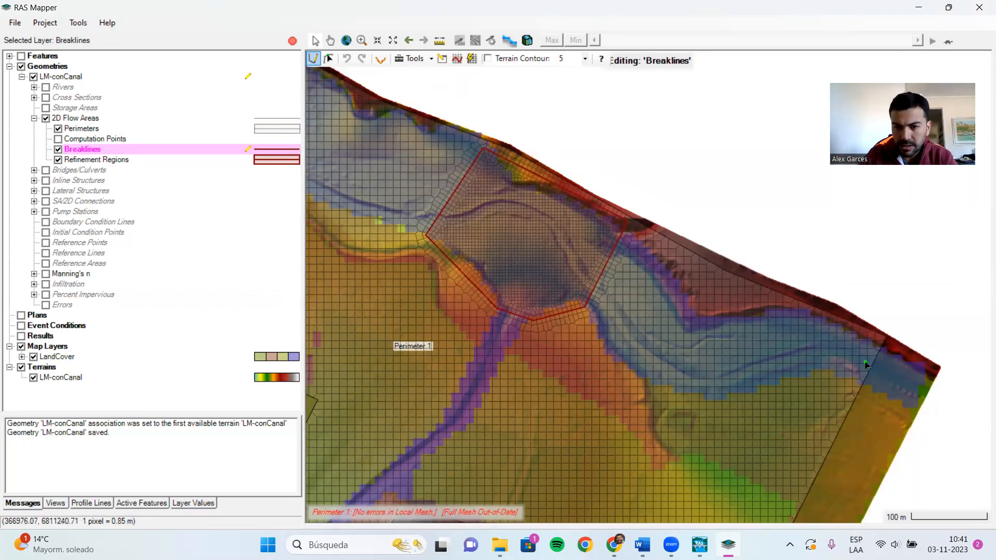
pyautogui.click(871, 365)
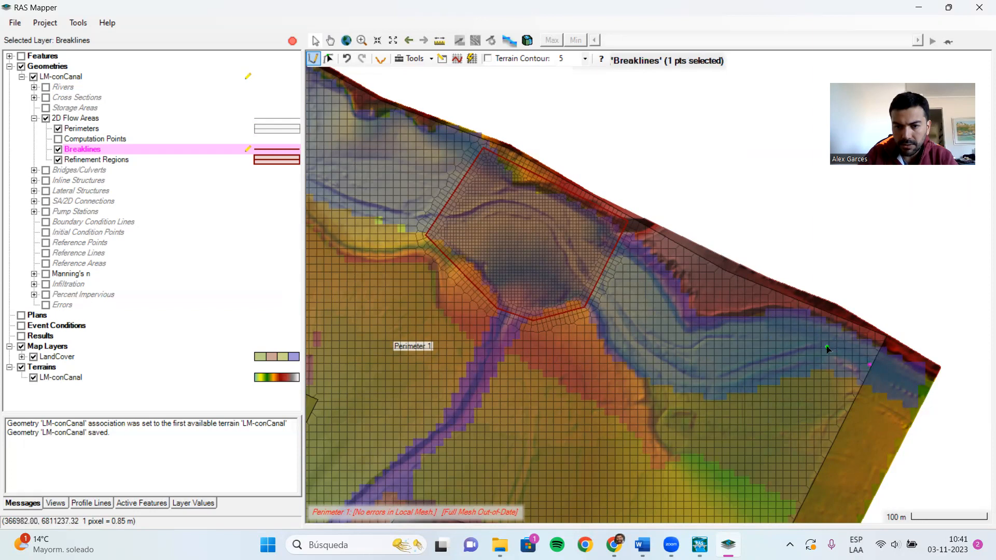
pyautogui.click(832, 346)
pyautogui.click(788, 357)
pyautogui.click(729, 378)
pyautogui.click(686, 379)
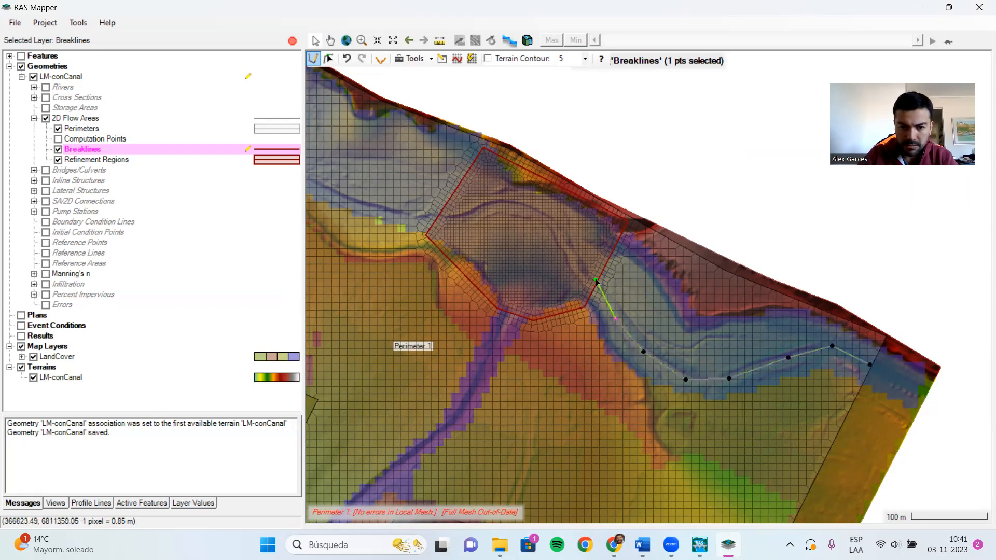
pyautogui.scroll(1, 595, 285)
pyautogui.scroll(2, 595, 285)
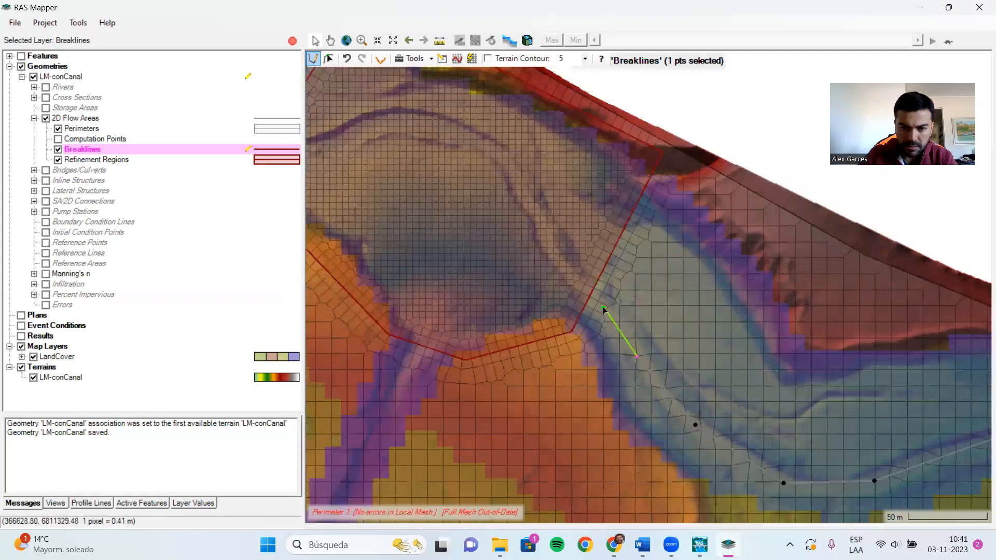
pyautogui.click(603, 312)
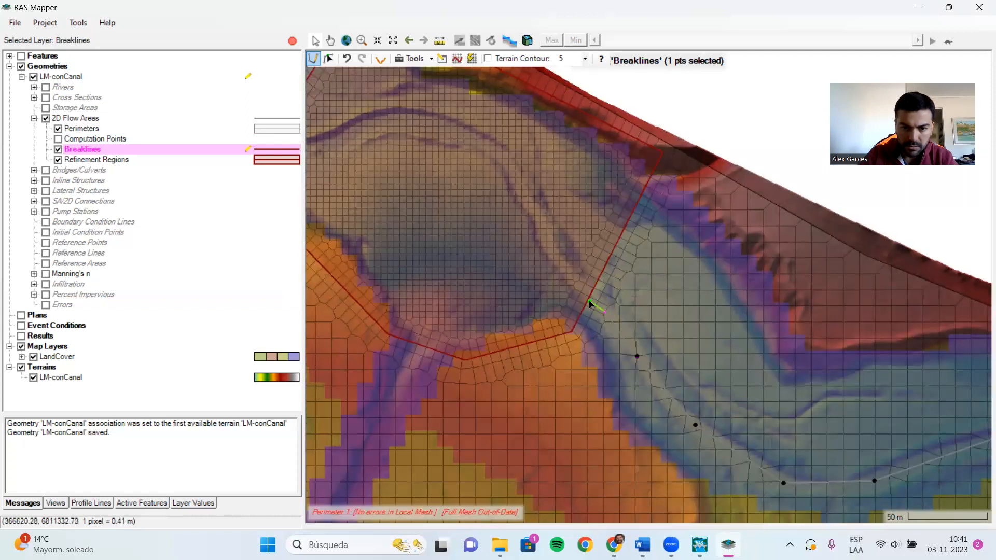
pyautogui.doubleClick(589, 301)
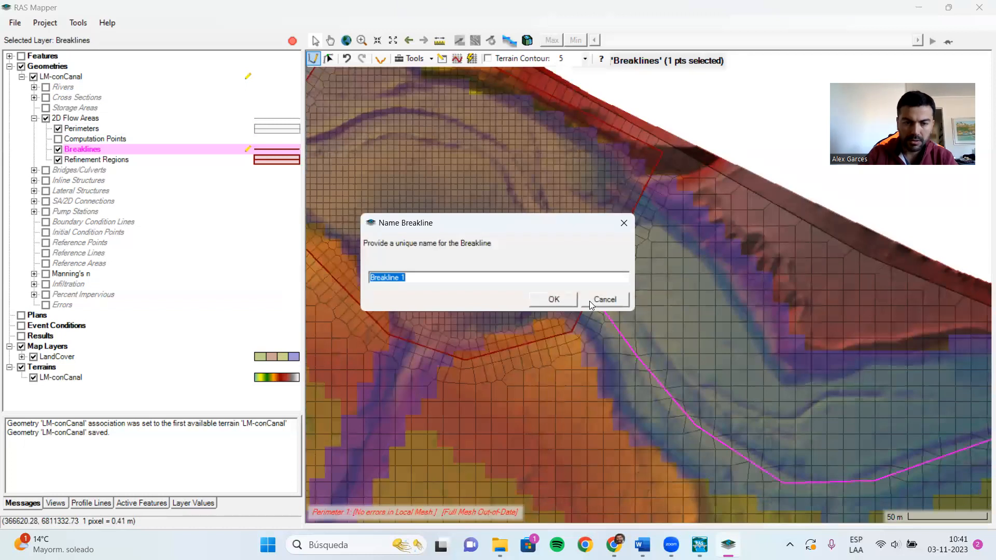
# - Name the eastern river breakline Rio01
pyautogui.write('Rio')
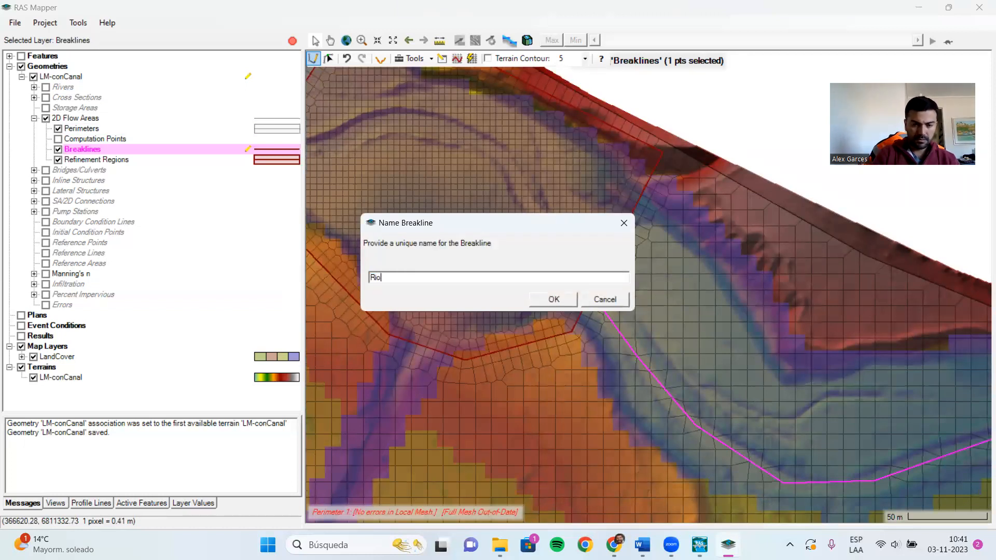
pyautogui.write('01')
pyautogui.press('Return')
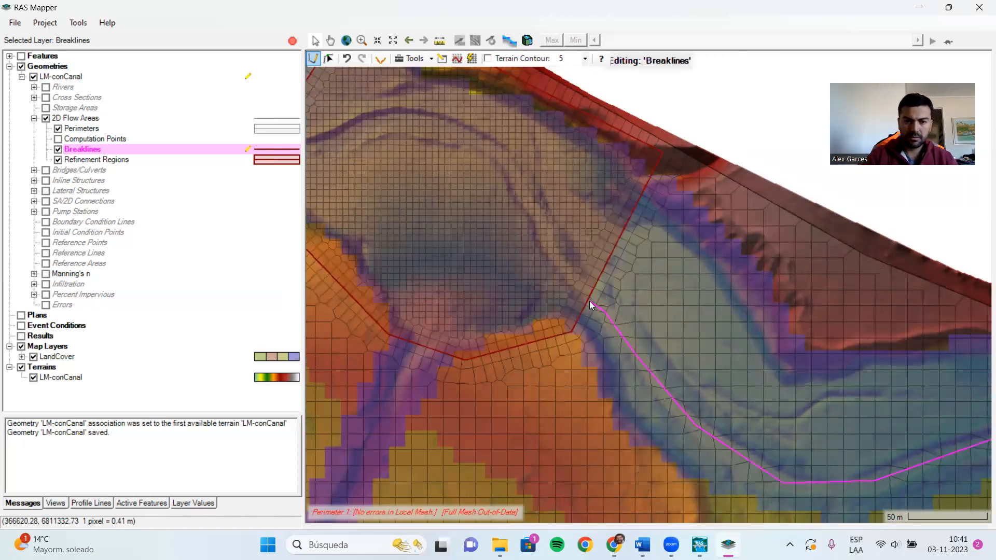
# - Draw a breakline along the main river from the Confluencia region's western corner to the northwestern perimeter edge and name it Rio02
pyautogui.scroll(-1, 687, 353)
pyautogui.scroll(-2, 687, 353)
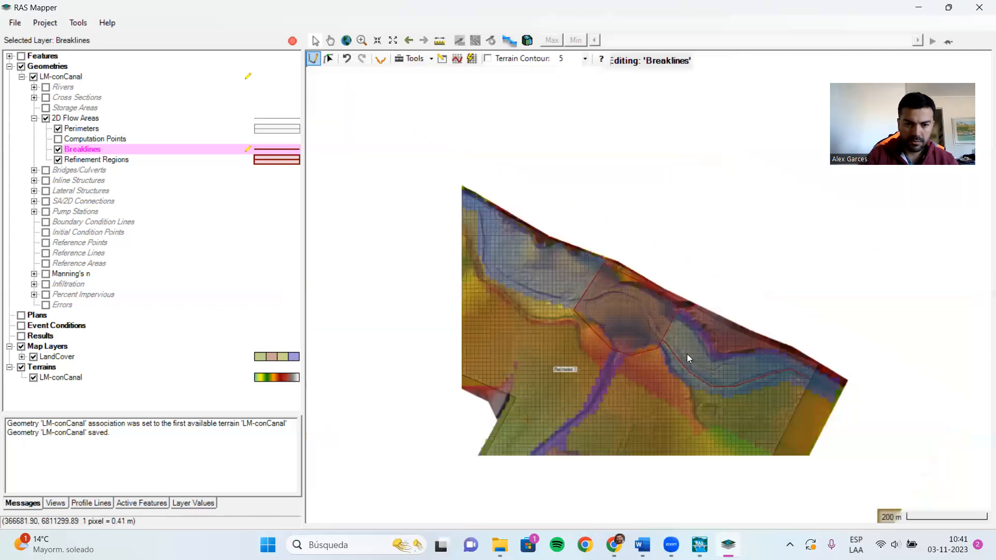
pyautogui.scroll(1, 409, 202)
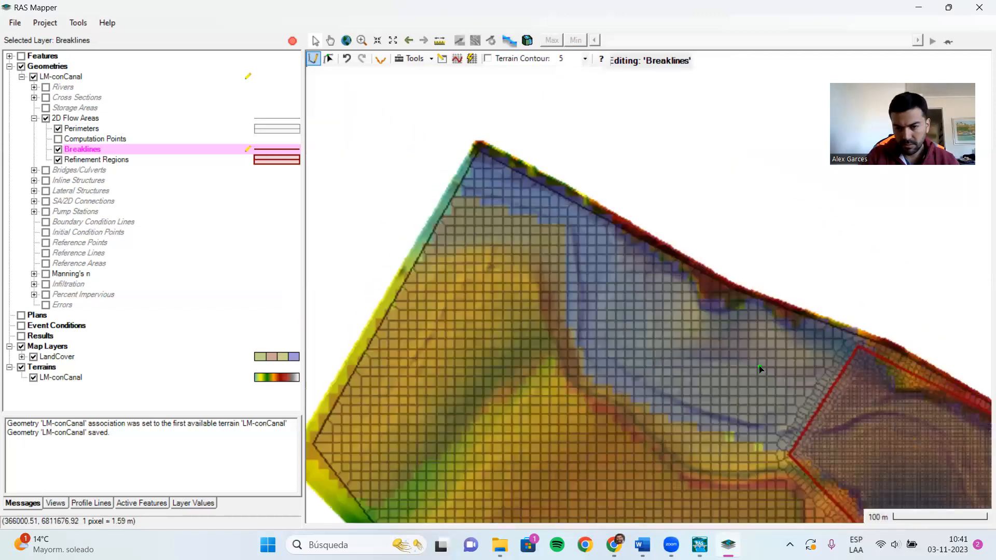
pyautogui.click(794, 442)
pyautogui.click(707, 422)
pyautogui.click(599, 357)
pyautogui.click(591, 327)
pyautogui.click(590, 260)
pyautogui.click(581, 217)
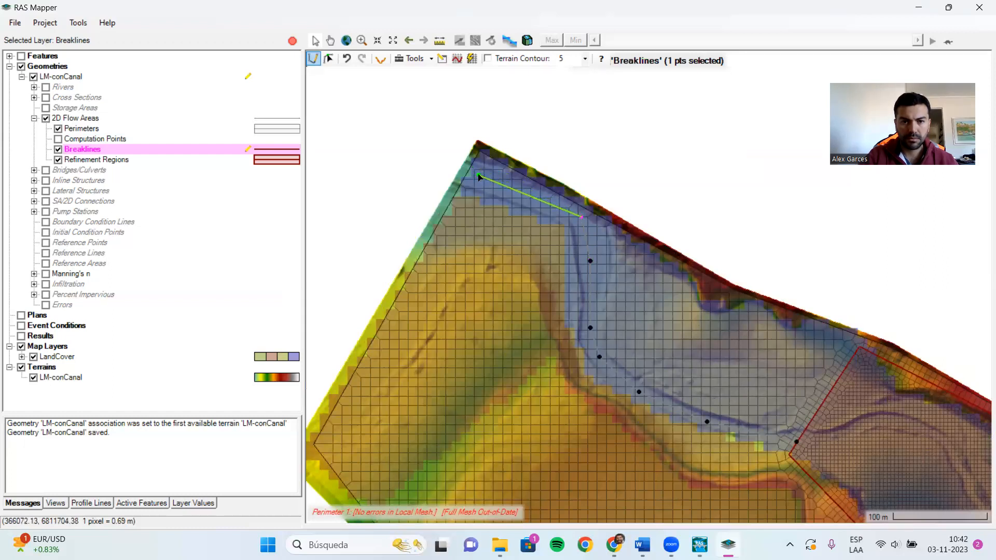
pyautogui.doubleClick(478, 178)
pyautogui.write('Rio02')
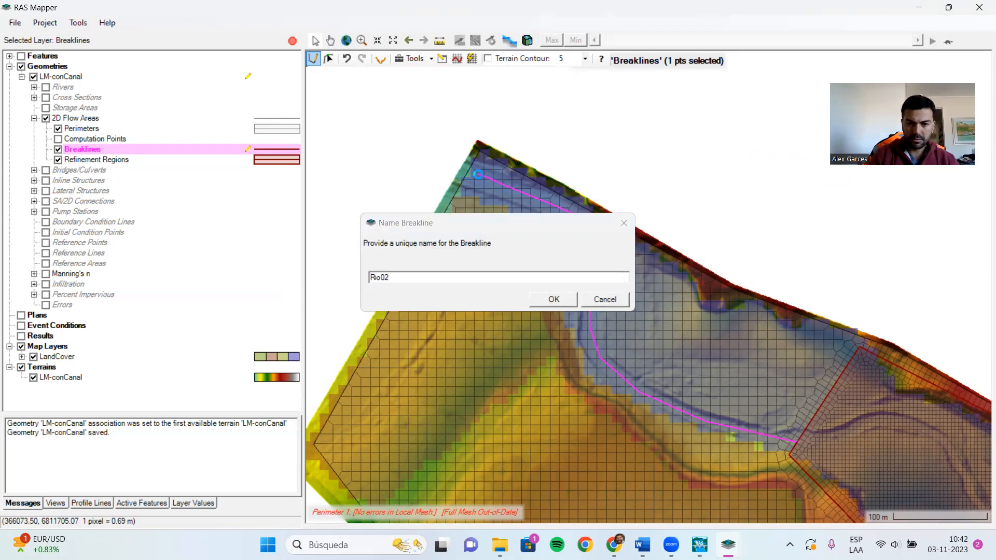
pyautogui.press('Return')
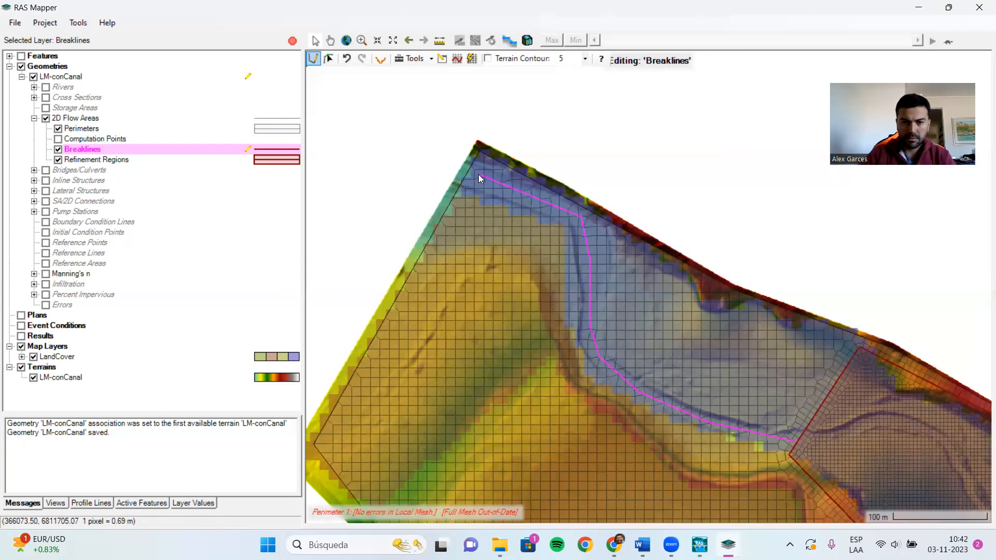
# - Draw a breakline along the tributary channel from the southwestern perimeter edge to the Confluencia region's southern edge and name it Quebrada
pyautogui.scroll(-2, 620, 219)
pyautogui.scroll(-2, 621, 220)
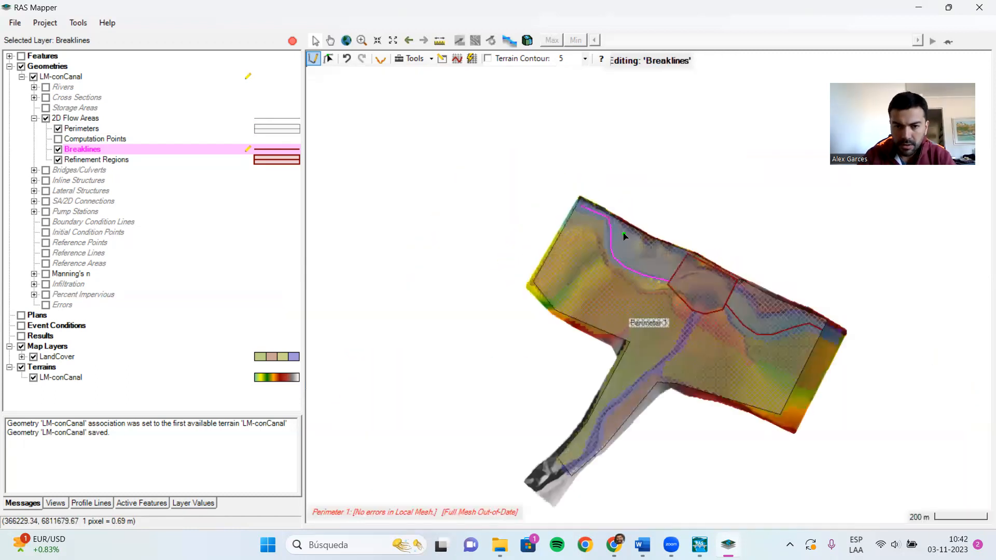
pyautogui.scroll(2, 550, 511)
pyautogui.scroll(2, 550, 511)
pyautogui.scroll(2, 584, 469)
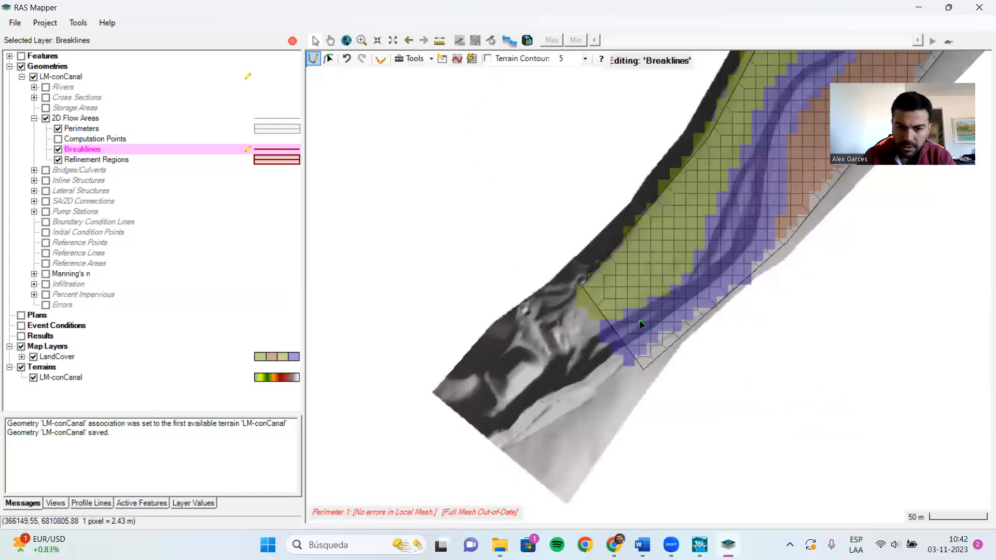
pyautogui.click(630, 343)
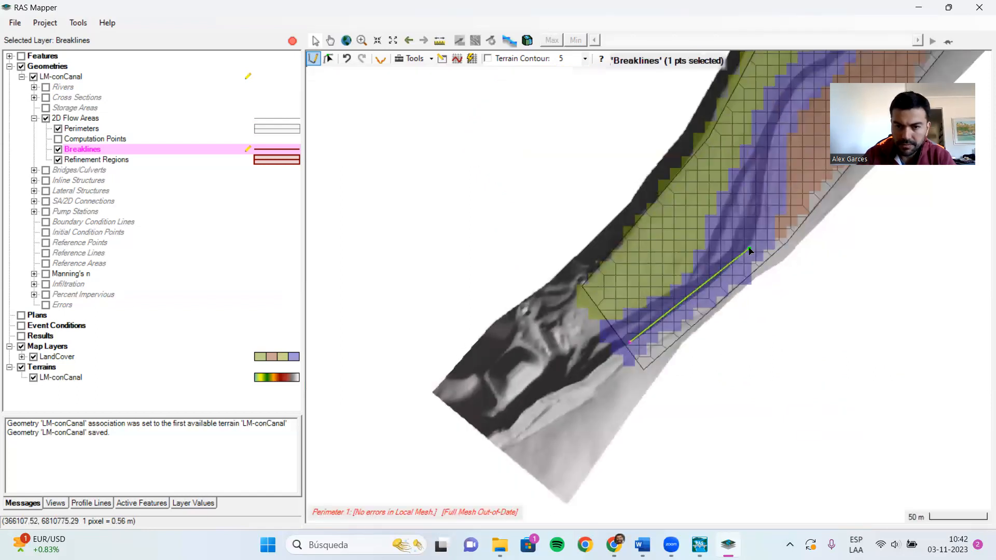
pyautogui.click(731, 262)
pyautogui.click(750, 238)
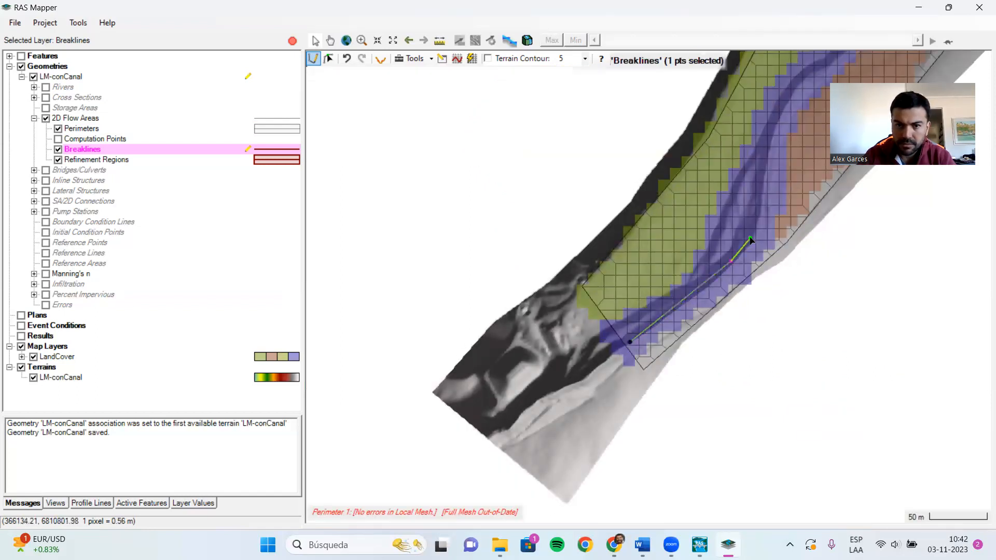
pyautogui.click(763, 183)
pyautogui.click(777, 132)
pyautogui.click(793, 92)
pyautogui.click(823, 69)
pyautogui.moveTo(798, 149); pyautogui.dragTo(663, 275)
pyautogui.click(668, 176)
pyautogui.doubleClick(745, 145)
pyautogui.moveTo(745, 146); pyautogui.dragTo(637, 379)
pyautogui.click(593, 270)
pyautogui.click(664, 206)
pyautogui.doubleClick(775, 123)
pyautogui.moveTo(803, 166); pyautogui.dragTo(705, 490)
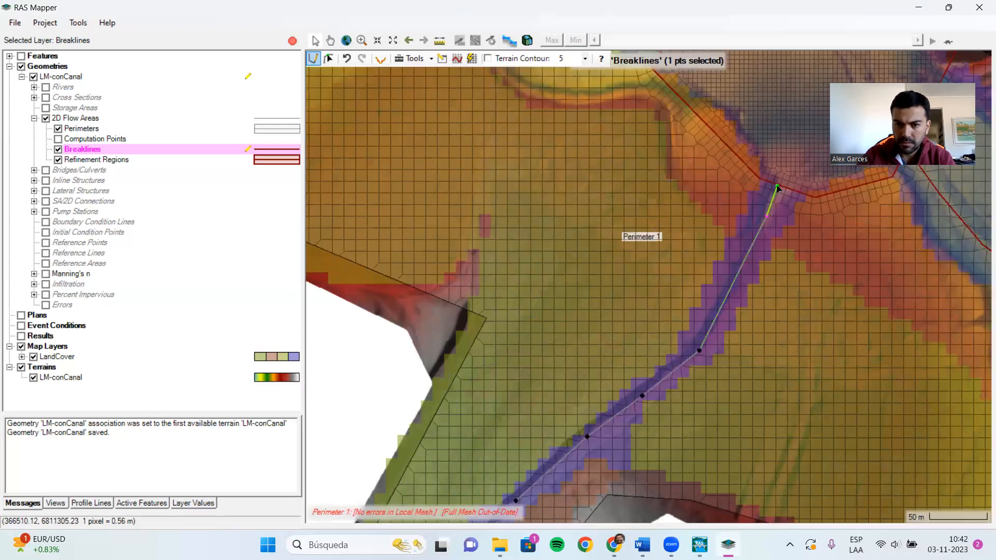
pyautogui.doubleClick(777, 186)
pyautogui.write('Quebrada')
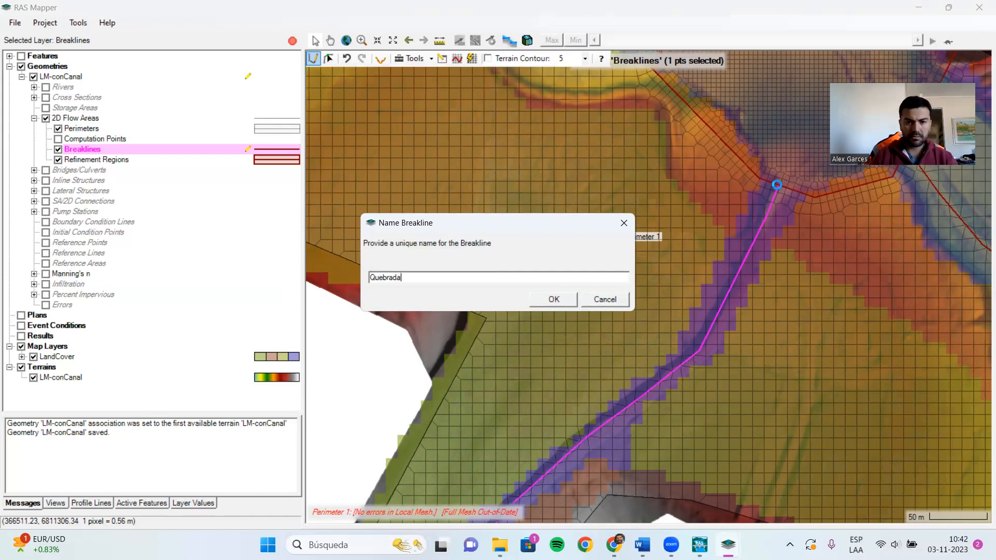
pyautogui.press('Return')
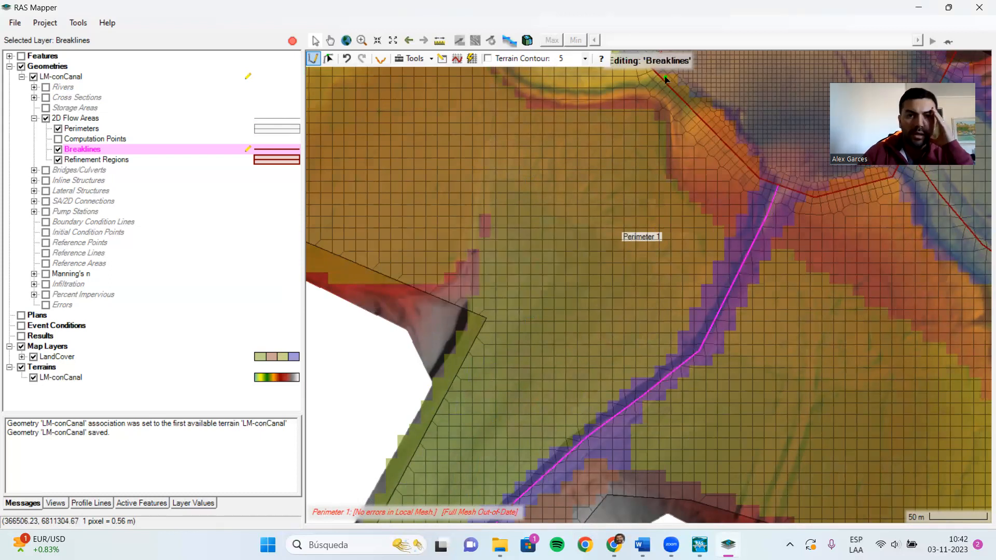
# - Open the breakline editor and set the near spacing of Rio01, Rio02 and Quebrada to 4
pyautogui.click(443, 59)
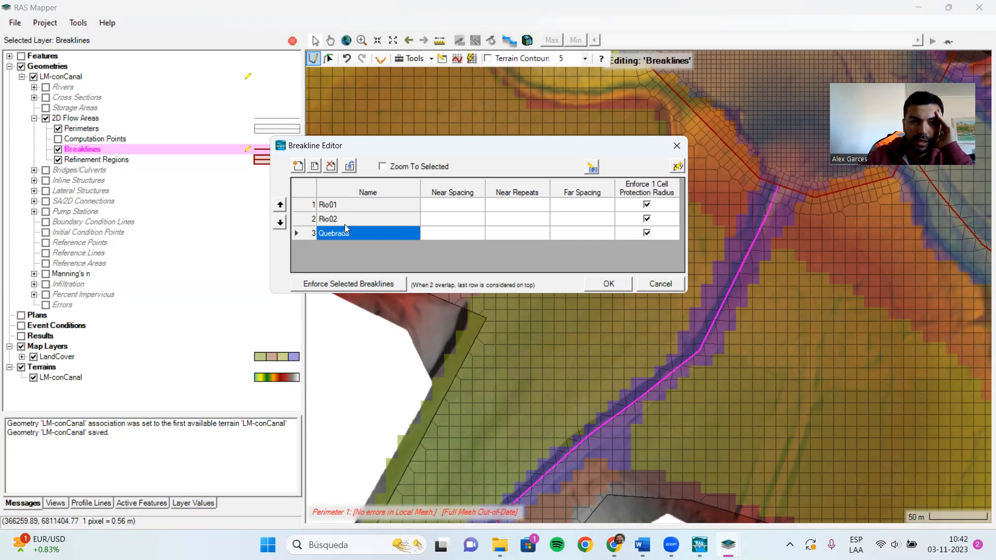
pyautogui.click(468, 207)
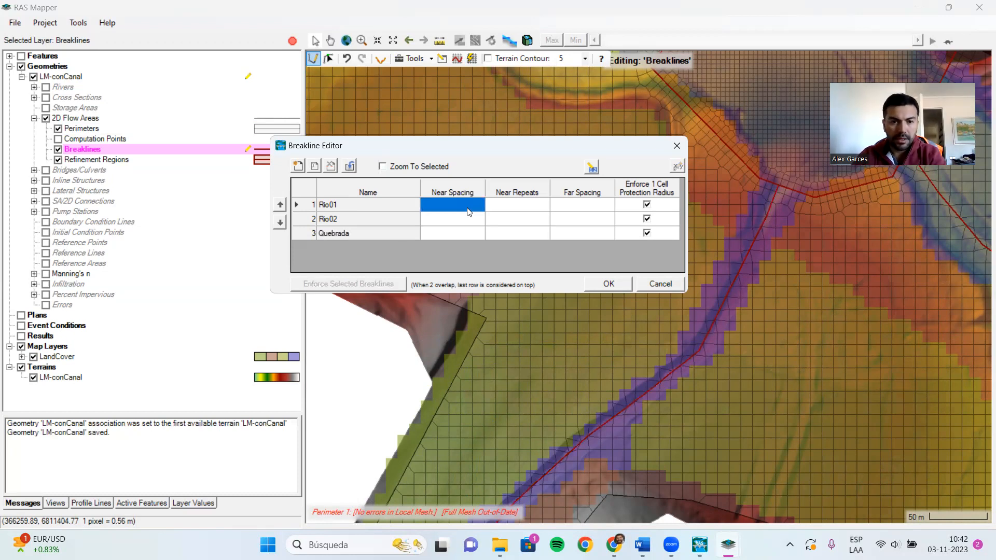
pyautogui.write('4')
pyautogui.click(470, 220)
pyautogui.write('4')
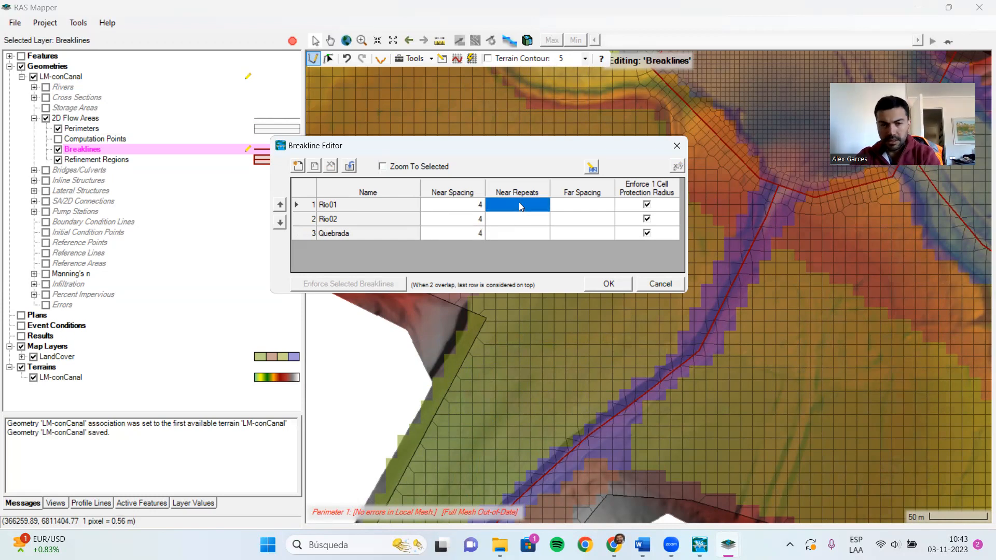
# - Set the near spacing of the Rio01, Rio02 and Quebrada breaklines to 2
pyautogui.click(457, 210)
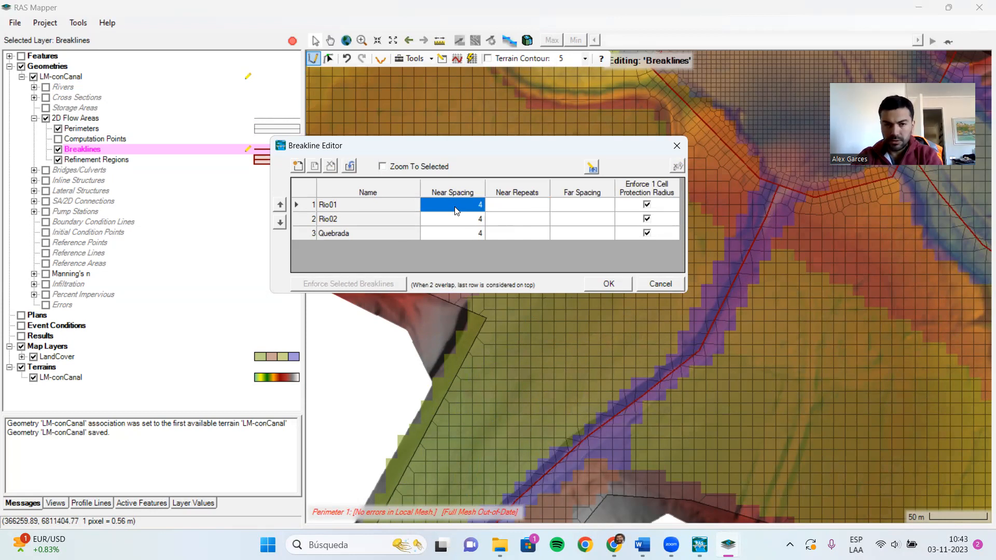
pyautogui.click(455, 208)
pyautogui.click(464, 220)
pyautogui.write('2')
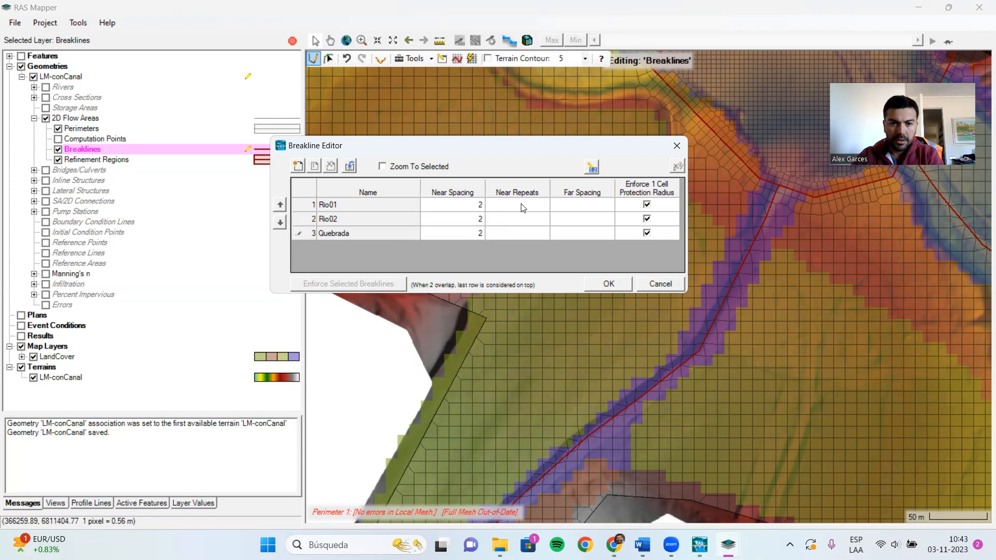
# - Set the near repeats of all three breaklines to 3, accept the settings and regenerate the mesh with the breaklines enforced
pyautogui.write('3')
pyautogui.click(525, 219)
pyautogui.write('3')
pyautogui.click(528, 232)
pyautogui.write('3')
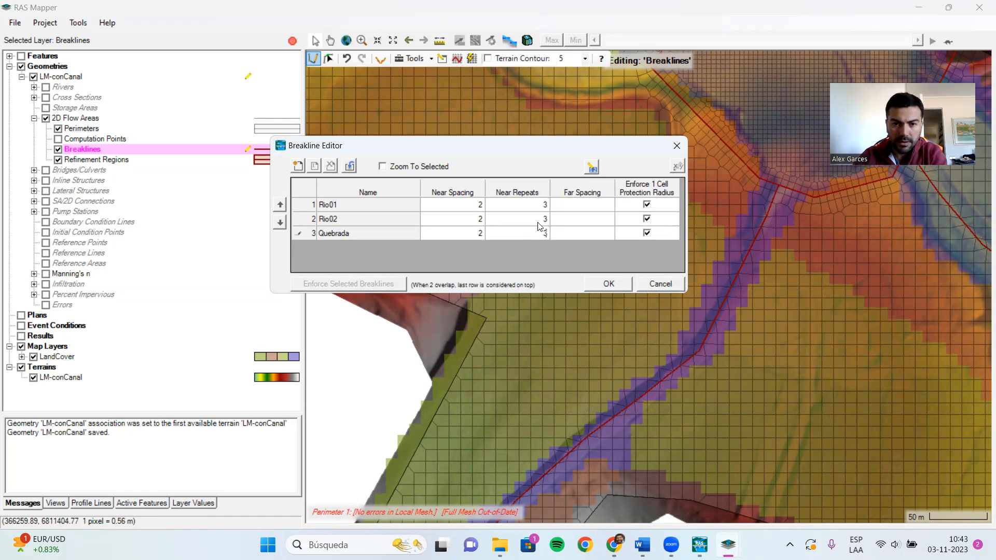
pyautogui.click(610, 285)
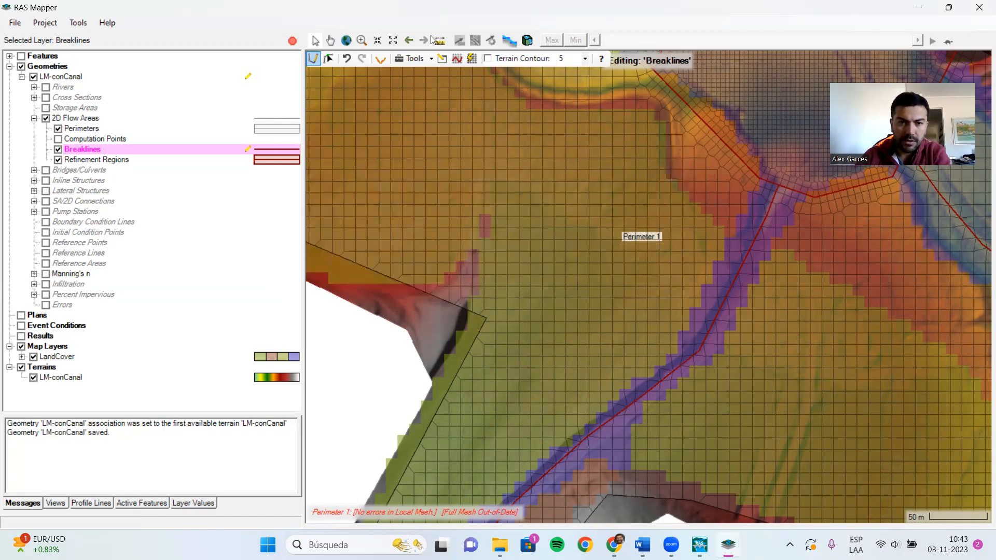
pyautogui.click(457, 58)
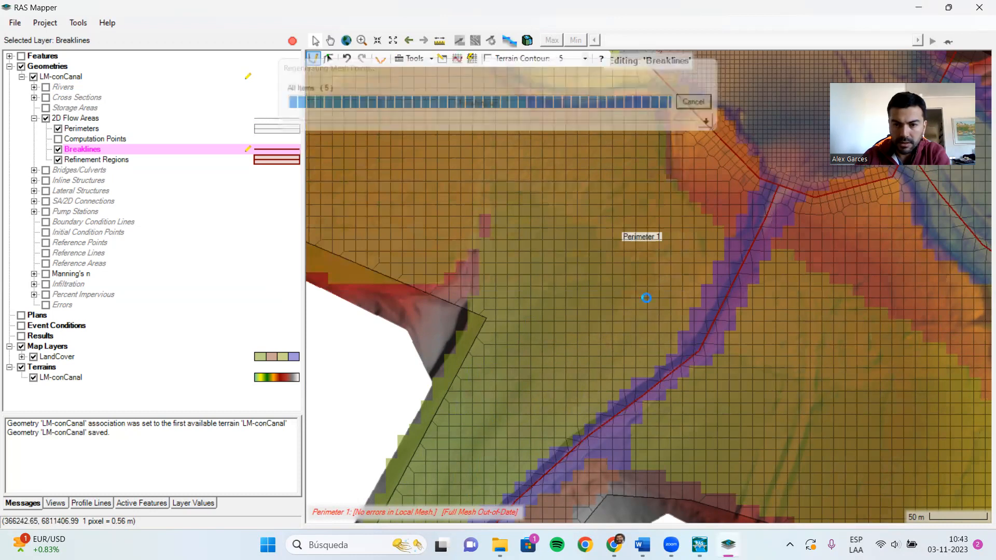
# - Examine the refined mesh cells along the Quebrada, Rio01 and Rio02 breaklines across the whole flow area
pyautogui.scroll(1, 721, 324)
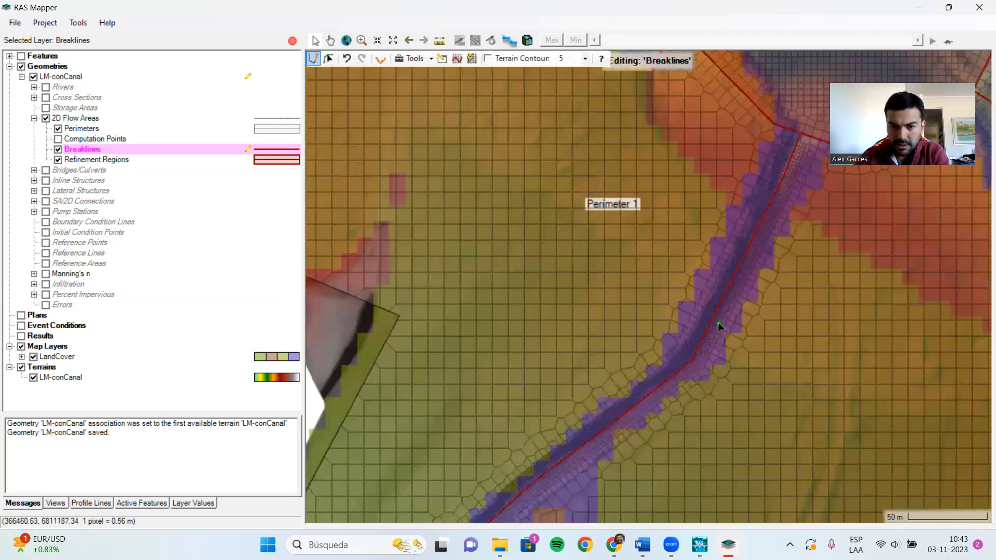
pyautogui.scroll(3, 719, 325)
pyautogui.scroll(4, 675, 322)
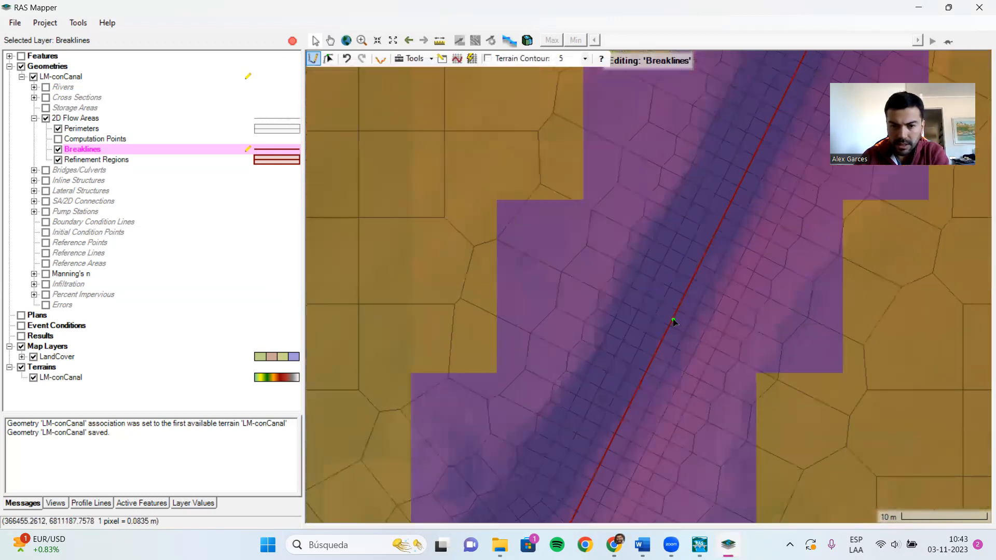
pyautogui.scroll(-2, 674, 321)
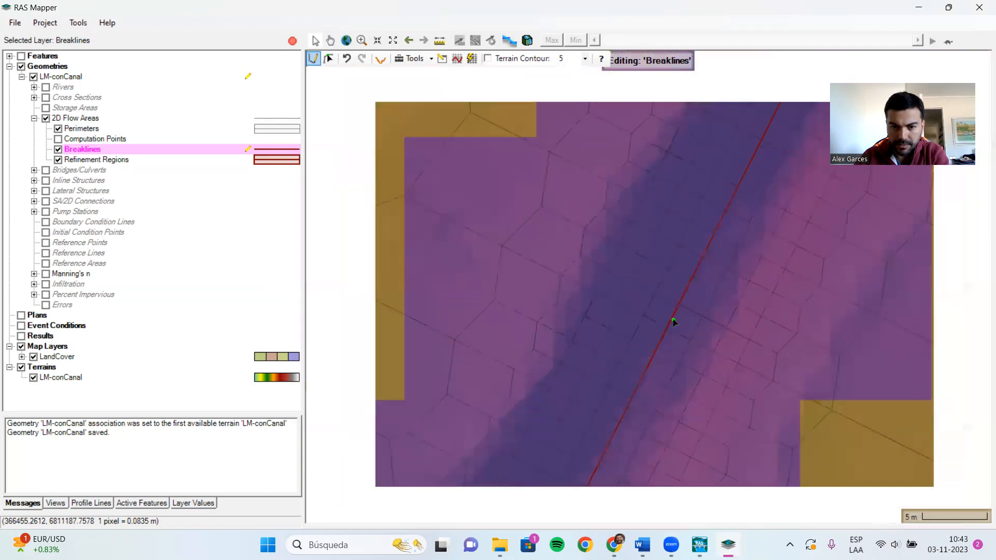
pyautogui.scroll(-3, 674, 322)
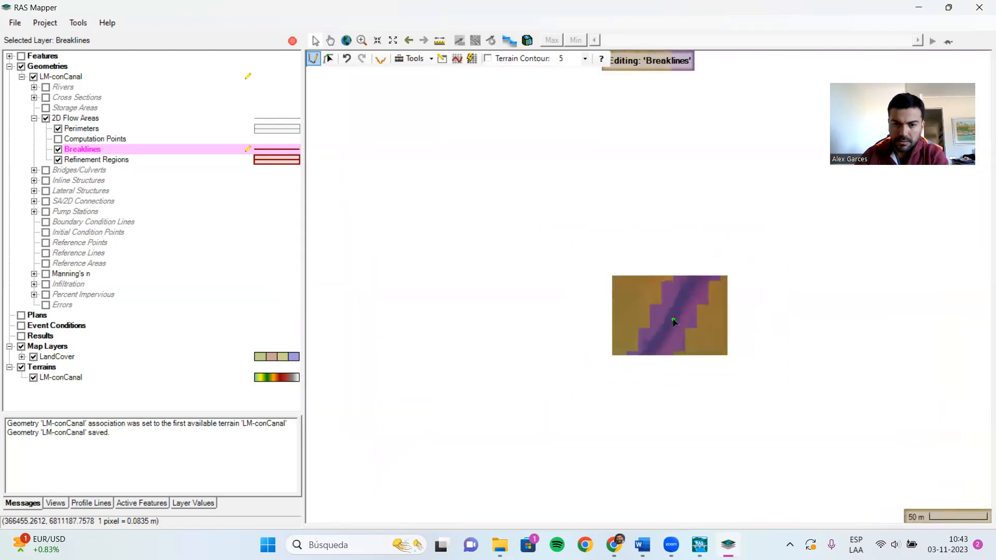
pyautogui.scroll(-3, 579, 400)
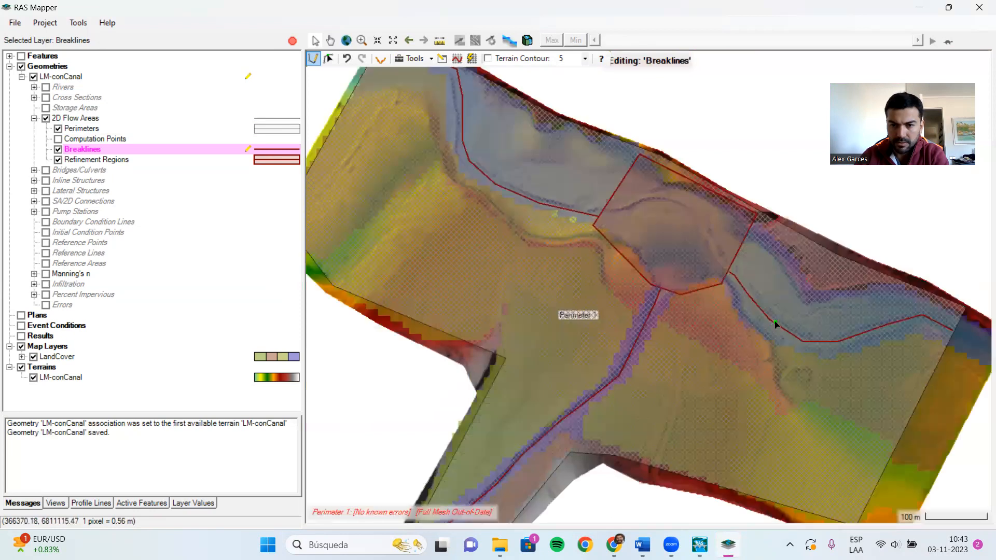
pyautogui.scroll(3, 775, 324)
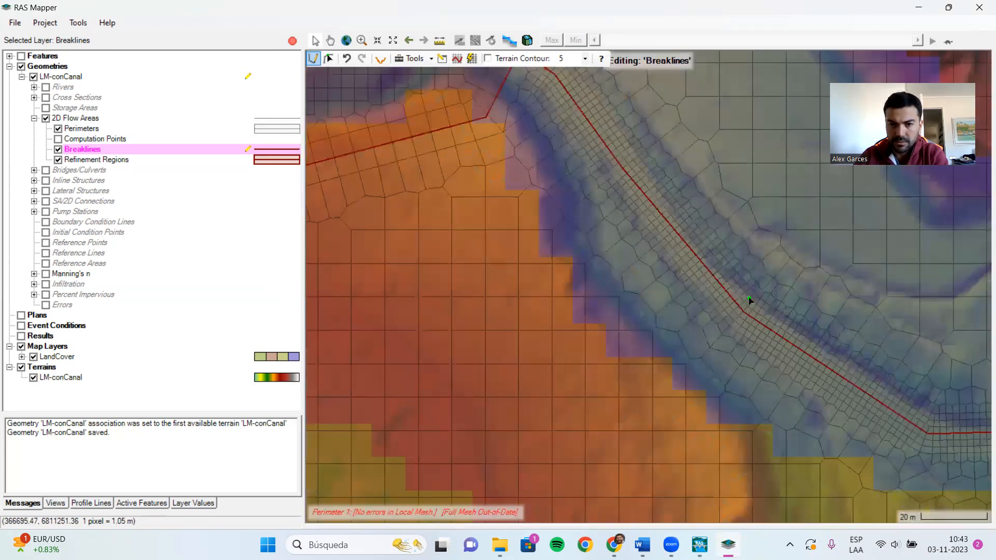
pyautogui.scroll(2, 693, 242)
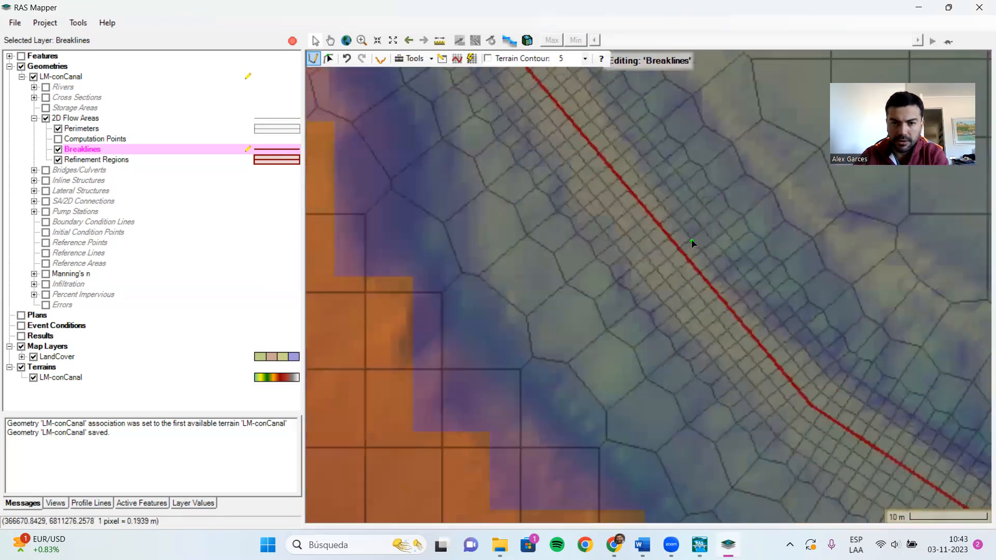
pyautogui.scroll(-4, 704, 279)
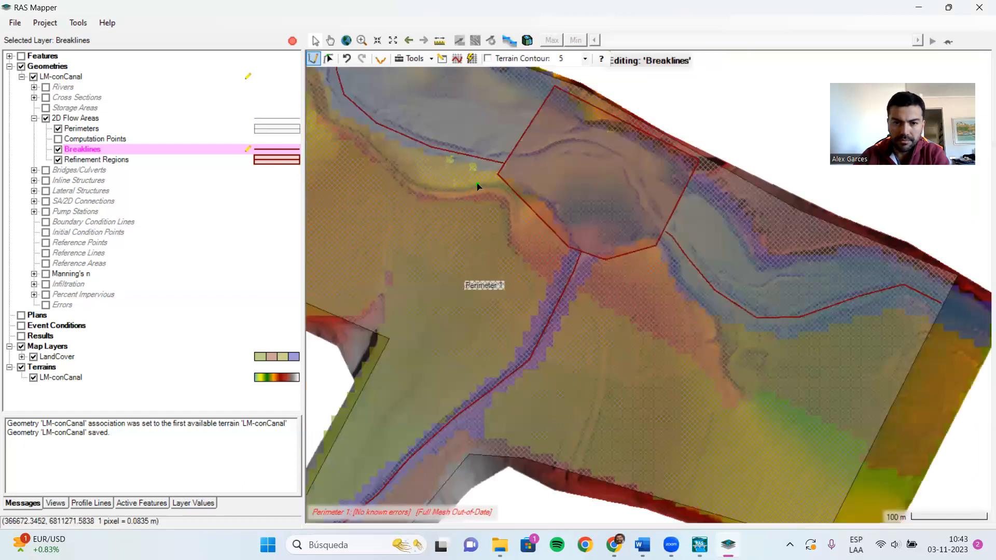
pyautogui.moveTo(477, 186); pyautogui.dragTo(758, 388)
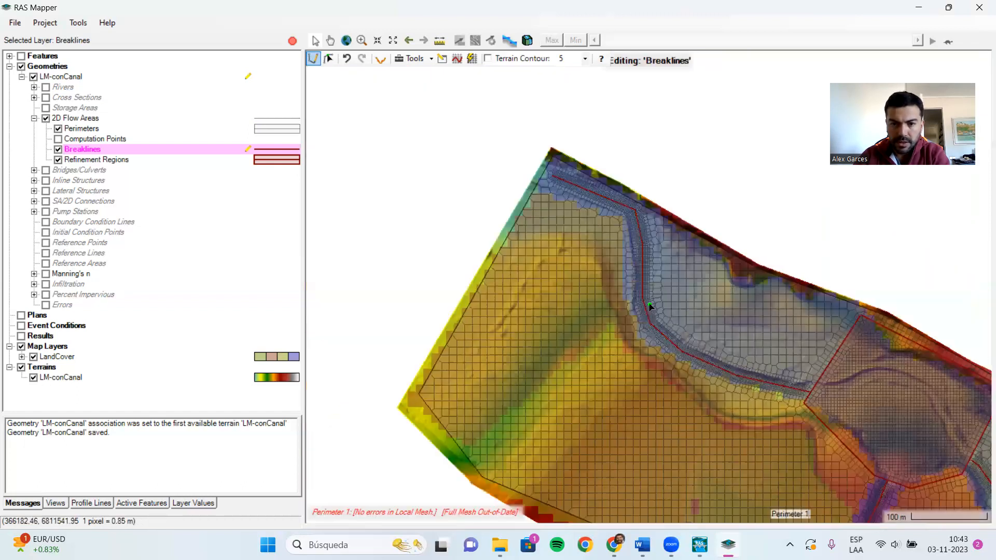
pyautogui.scroll(4, 650, 307)
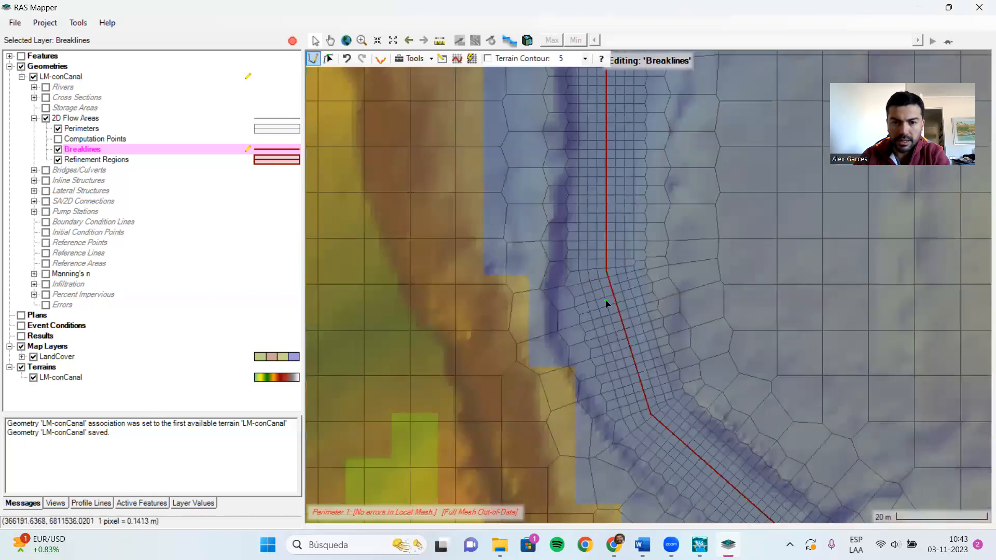
pyautogui.scroll(-3, 607, 304)
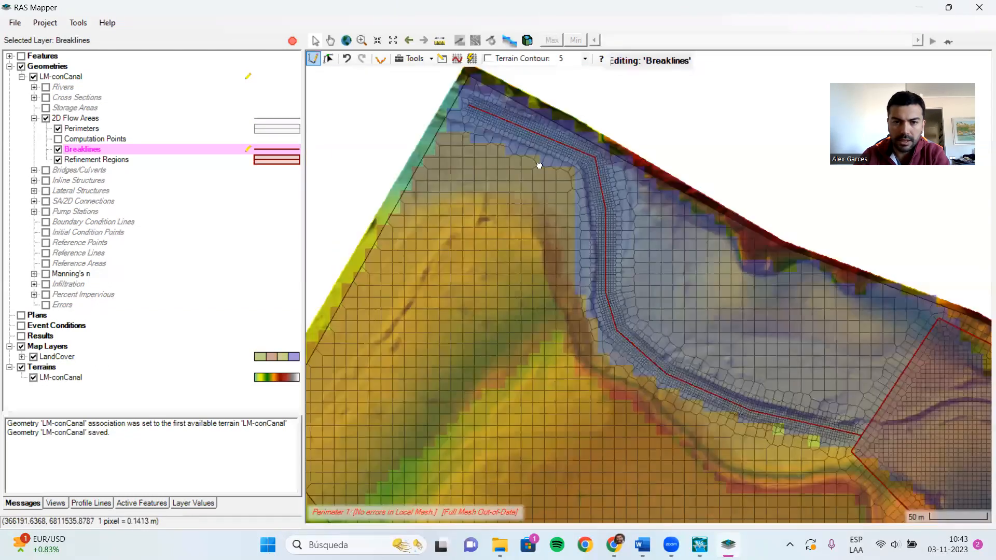
pyautogui.scroll(4, 551, 274)
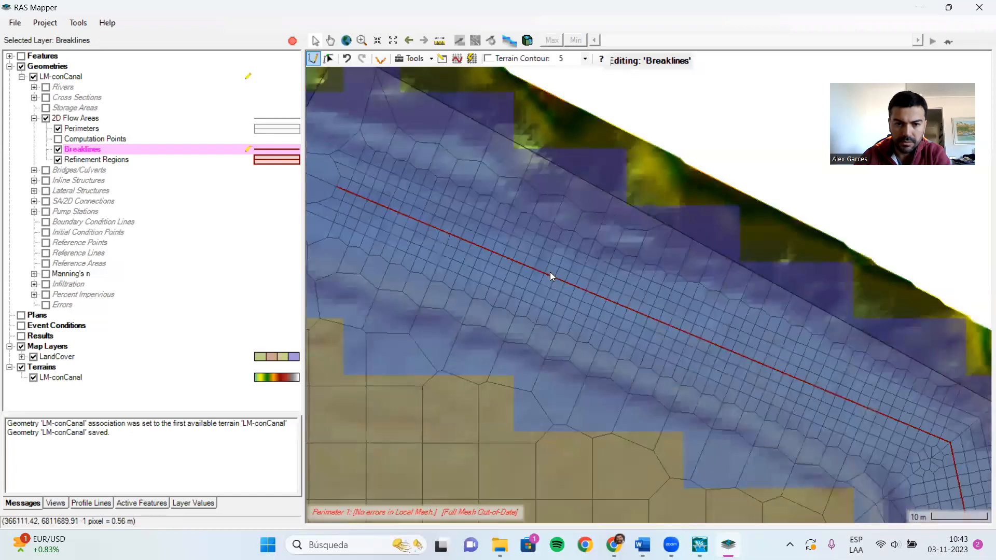
pyautogui.scroll(-8, 550, 272)
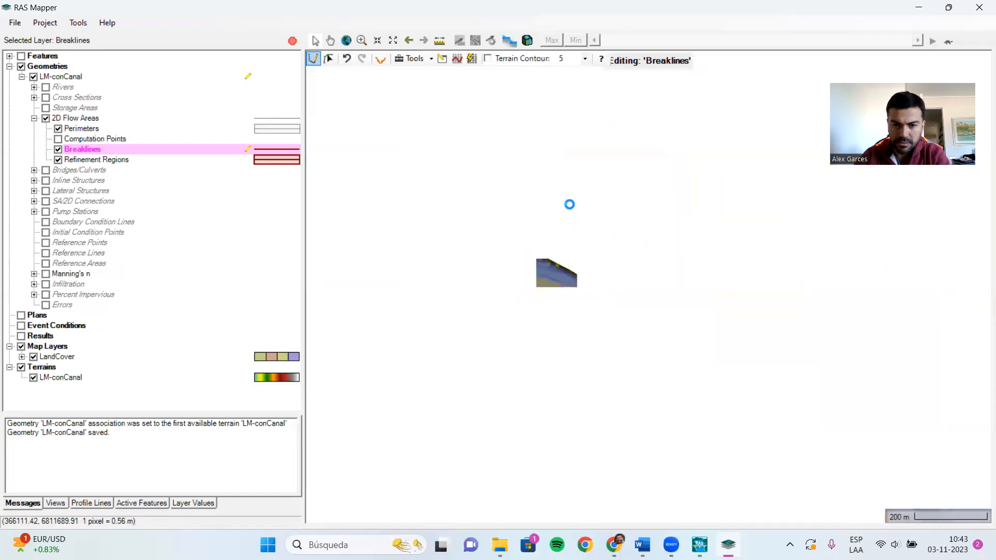
pyautogui.scroll(2, 648, 457)
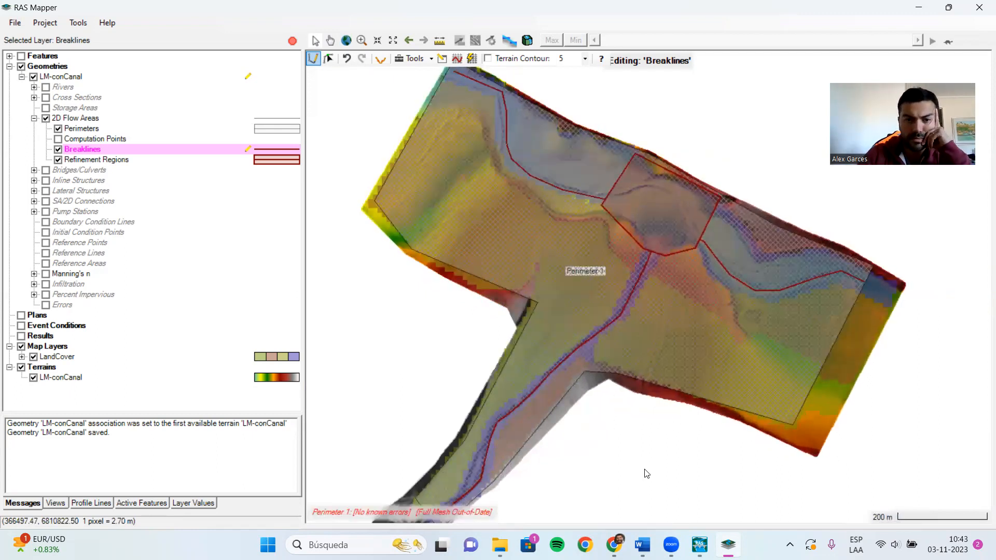
# - Stop editing the breaklines and save the edits to the LM-conCanal geometry
pyautogui.click(292, 37)
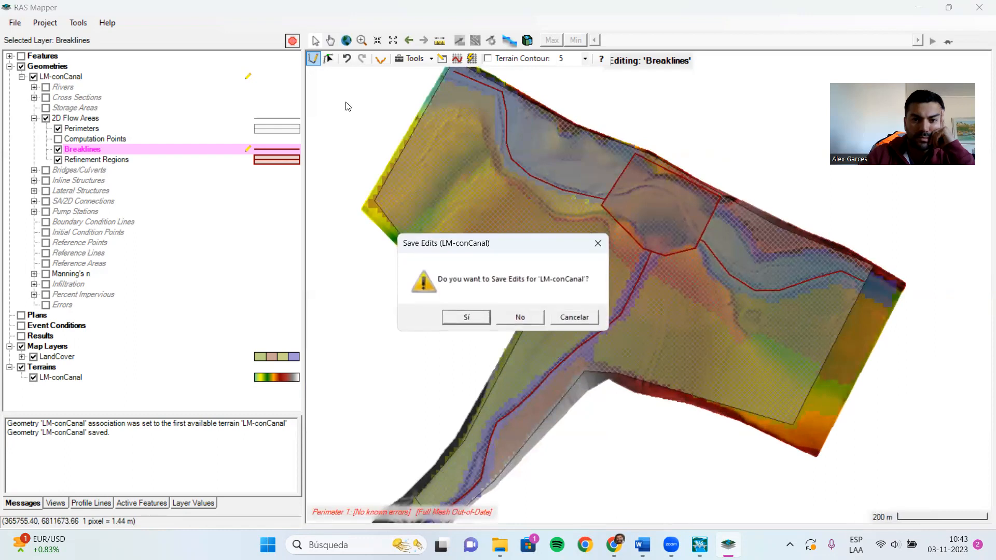
pyautogui.click(473, 316)
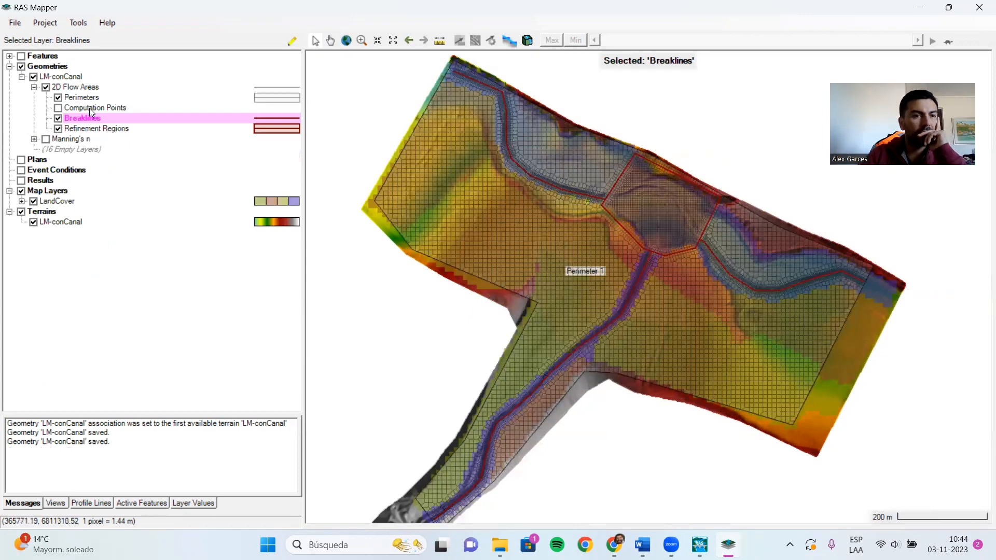
# - Start editing the 2D Flow Areas and regenerate Perimeter 1's computation points with breaklines and refinement regions enforced, replacing all existing points
pyautogui.click(80, 89)
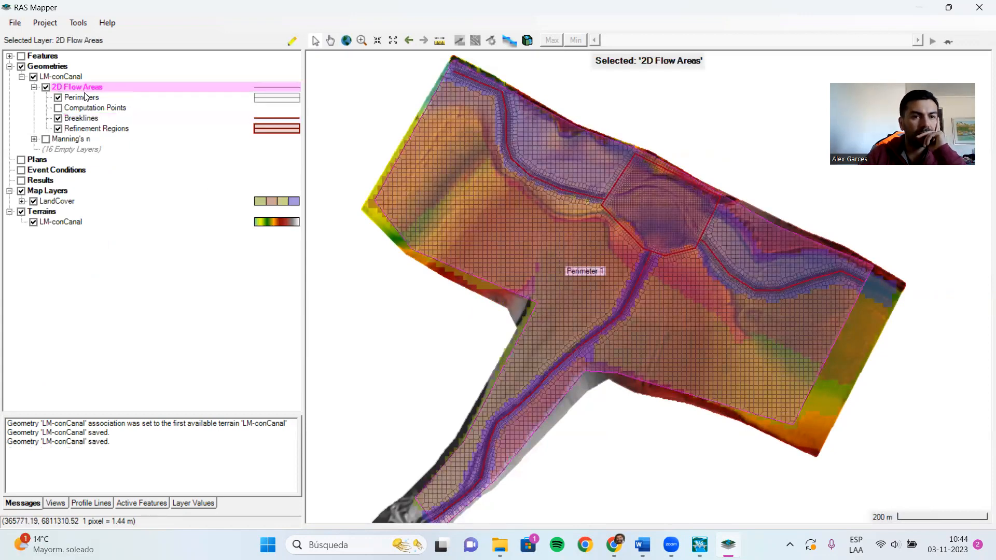
pyautogui.click(291, 41)
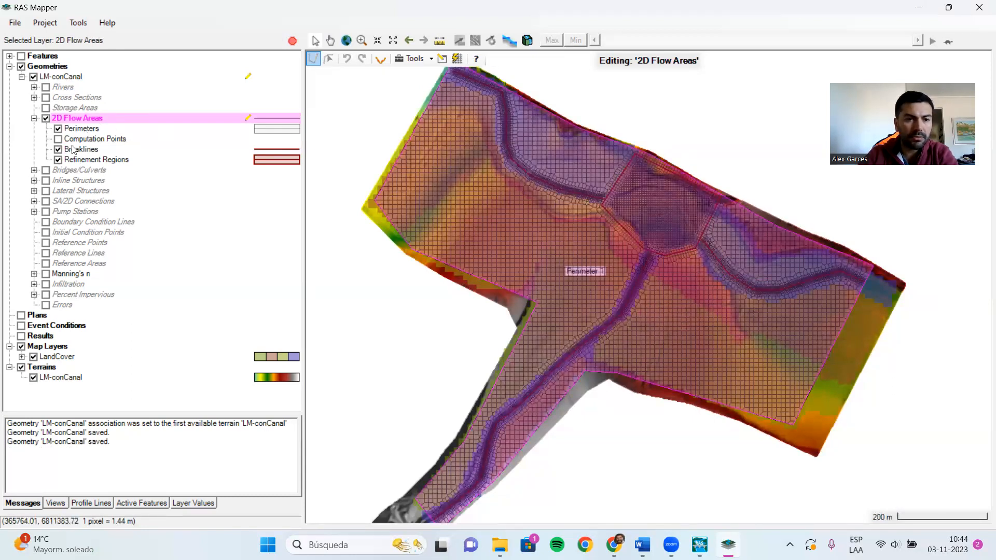
pyautogui.rightClick(80, 123)
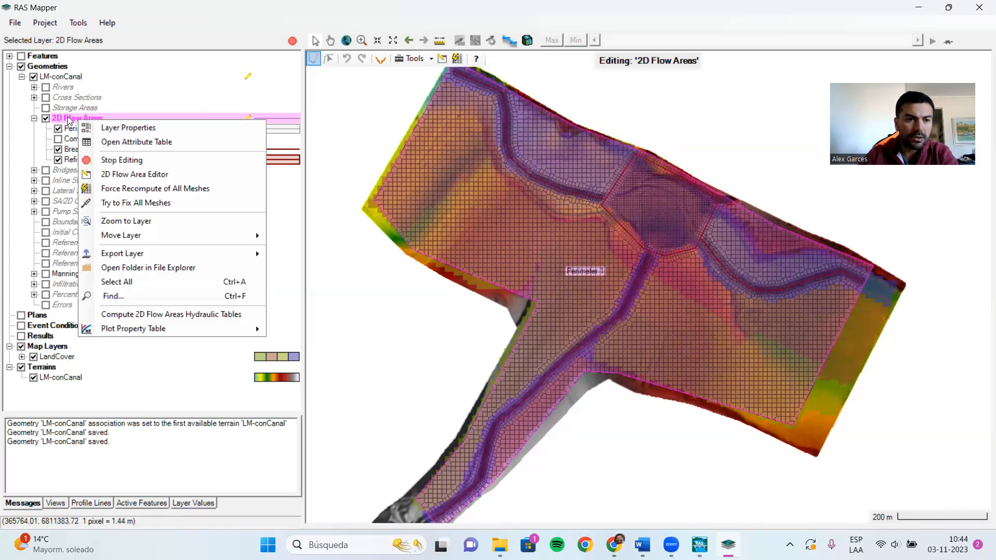
pyautogui.press('Escape')
pyautogui.click(442, 58)
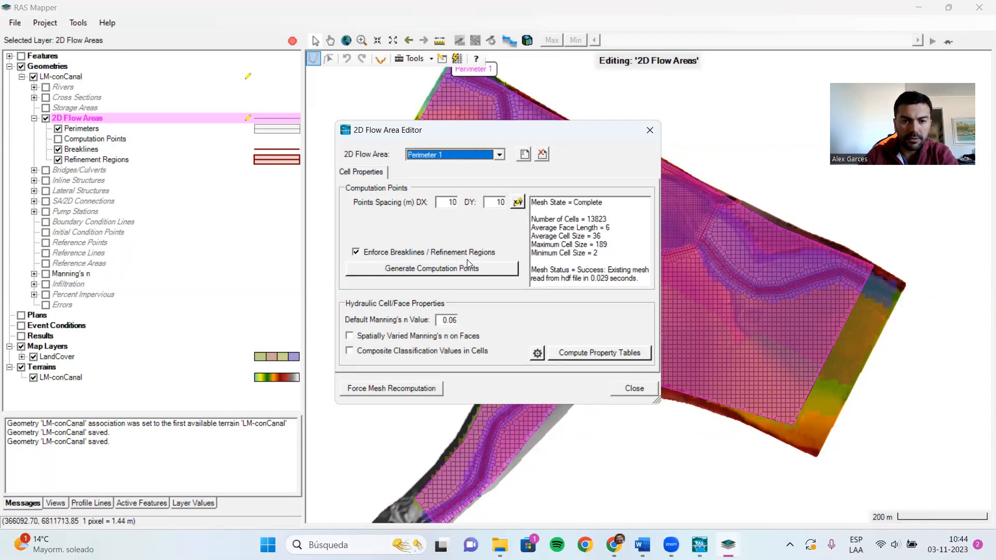
pyautogui.click(454, 271)
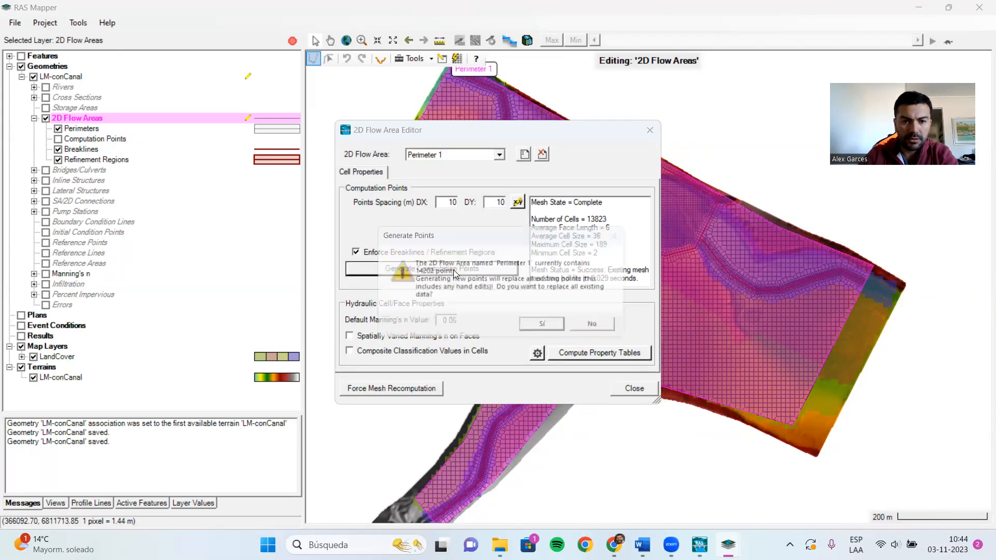
pyautogui.click(546, 327)
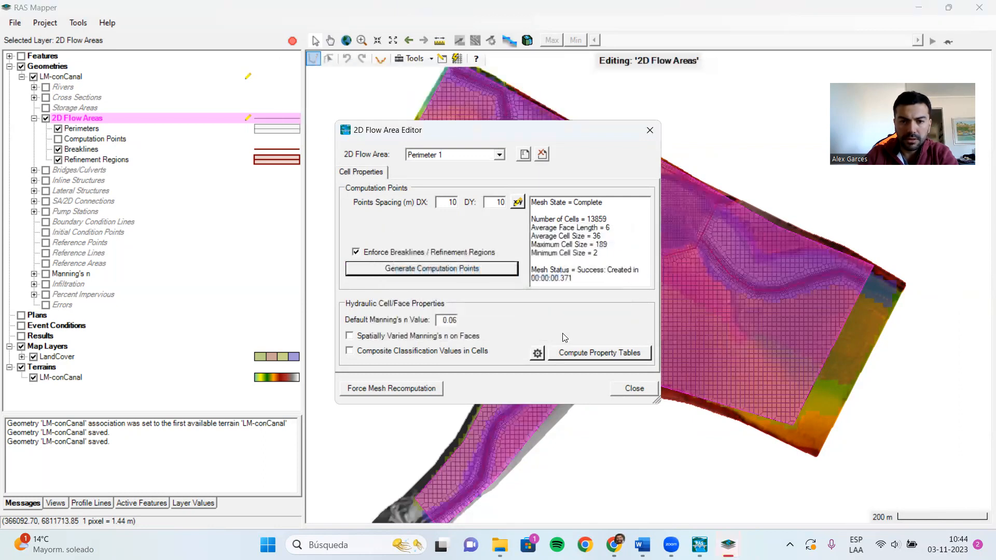
pyautogui.click(642, 389)
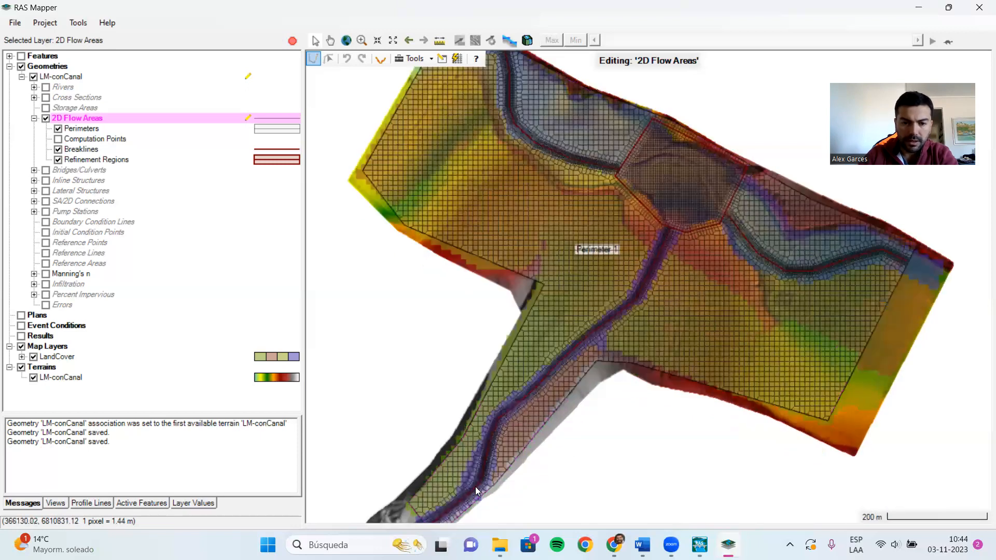
# - Examine the regenerated mesh along the Quebrada channel from the southwestern perimeter edge up to the Confluencia region
pyautogui.scroll(5, 475, 486)
pyautogui.scroll(-2, 581, 209)
pyautogui.scroll(2, 455, 369)
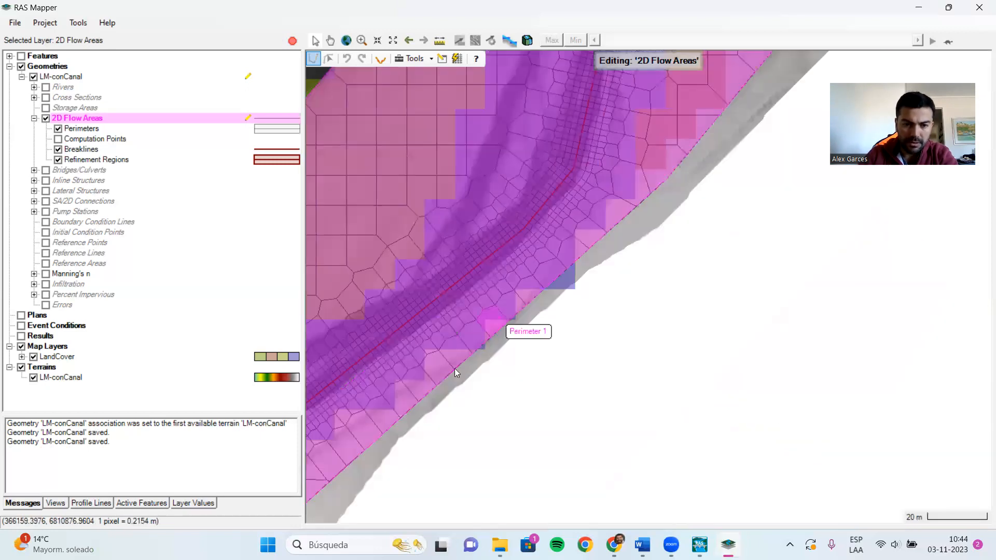
pyautogui.scroll(-3, 542, 396)
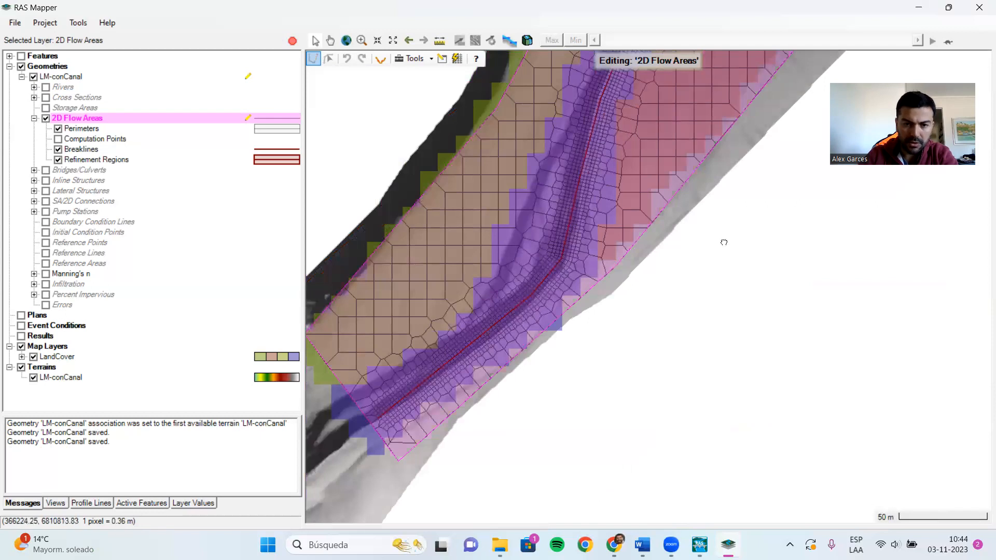
pyautogui.scroll(1, 726, 285)
pyautogui.scroll(-1, 549, 455)
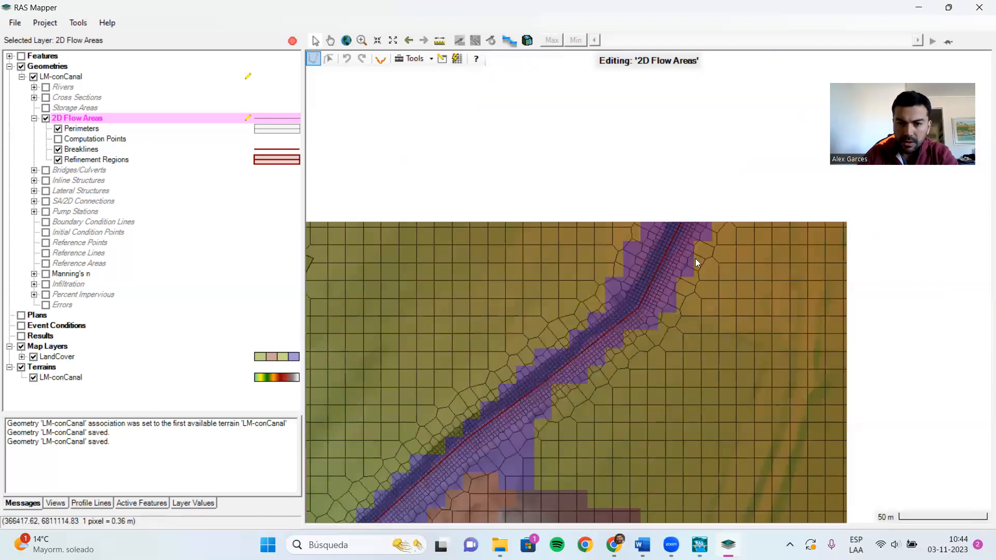
pyautogui.scroll(1, 695, 258)
pyautogui.scroll(-1, 707, 257)
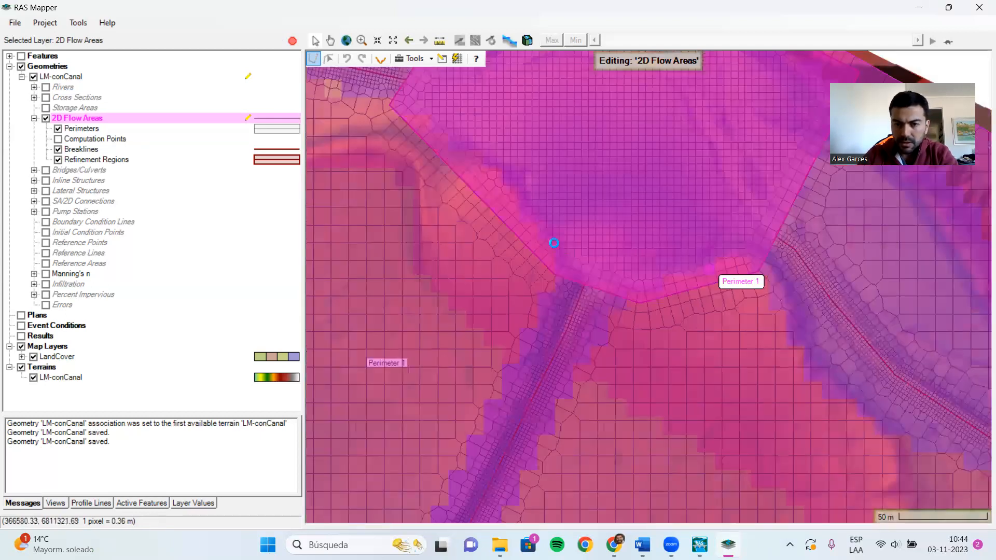
# - Examine the regenerated mesh along both river channels, around the Confluencia region and across the whole flow area
pyautogui.scroll(1, 549, 244)
pyautogui.scroll(-1, 549, 243)
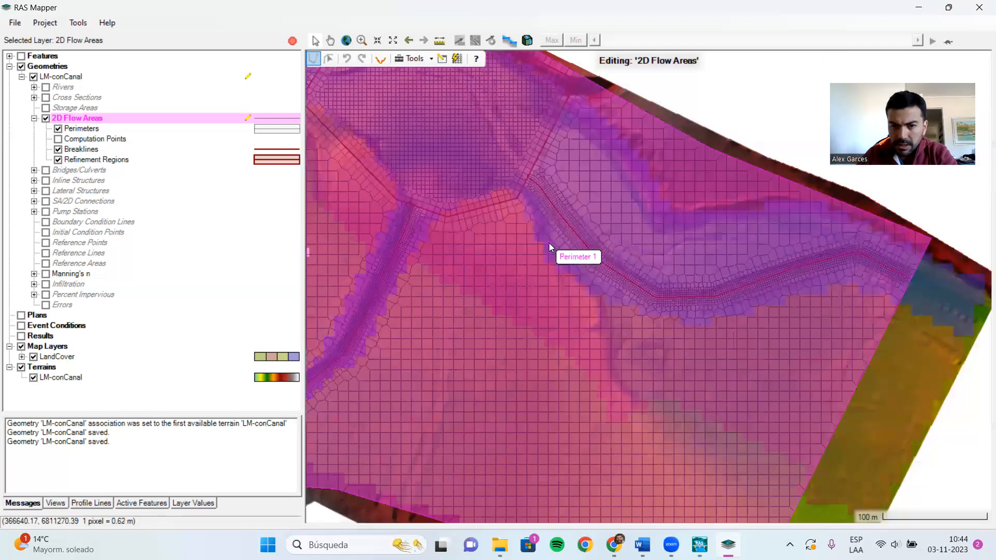
pyautogui.scroll(-1, 468, 249)
pyautogui.moveTo(541, 318); pyautogui.dragTo(561, 321)
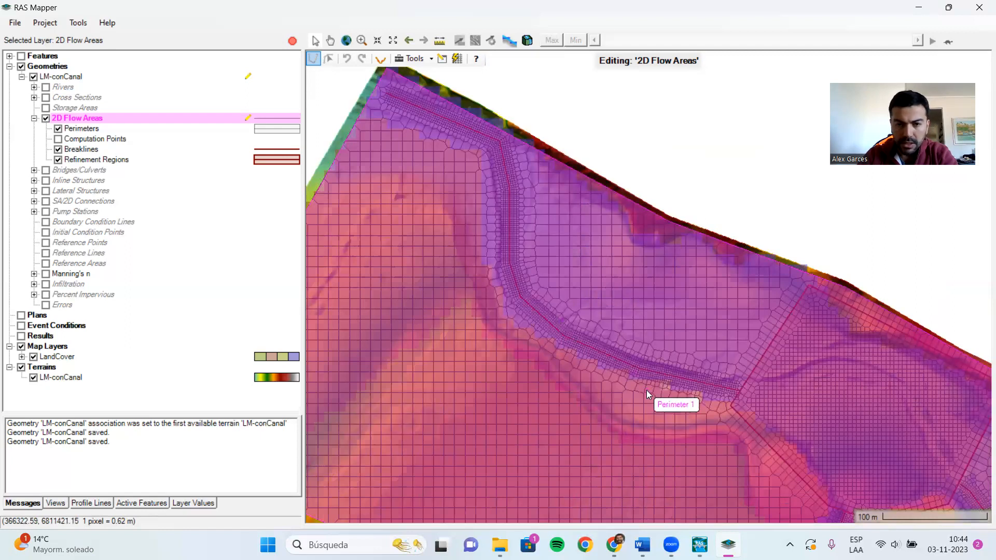
pyautogui.scroll(-1, 435, 250)
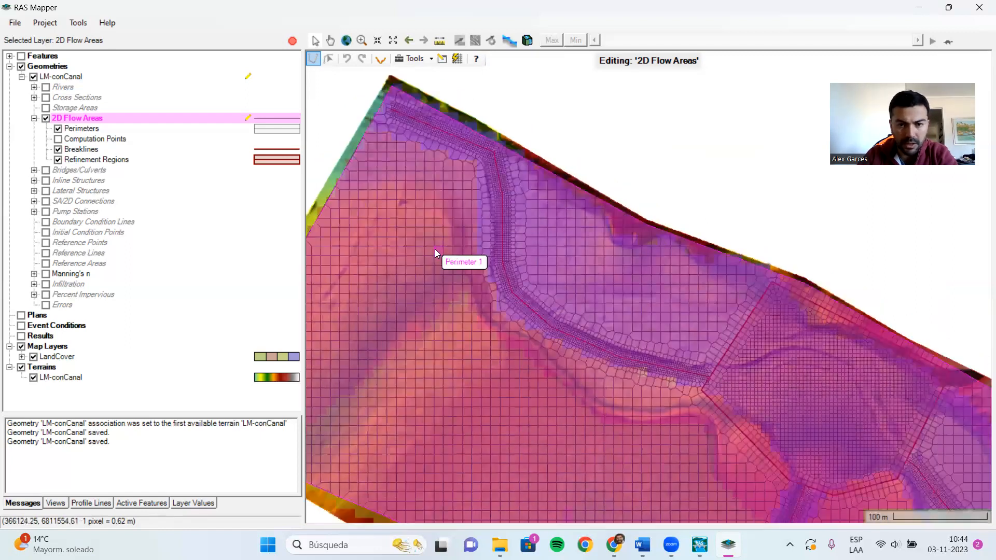
pyautogui.scroll(-2, 435, 249)
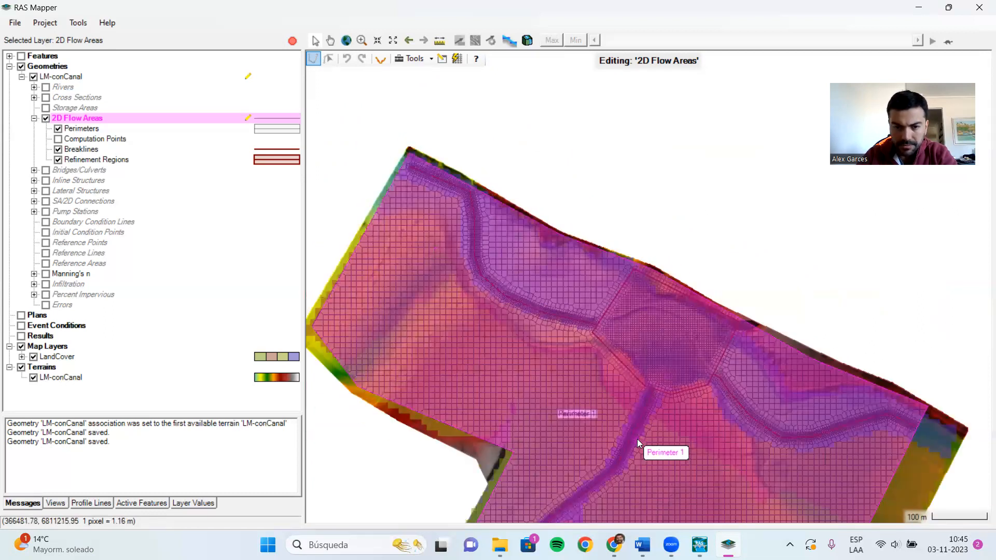
pyautogui.moveTo(658, 489); pyautogui.dragTo(608, 279)
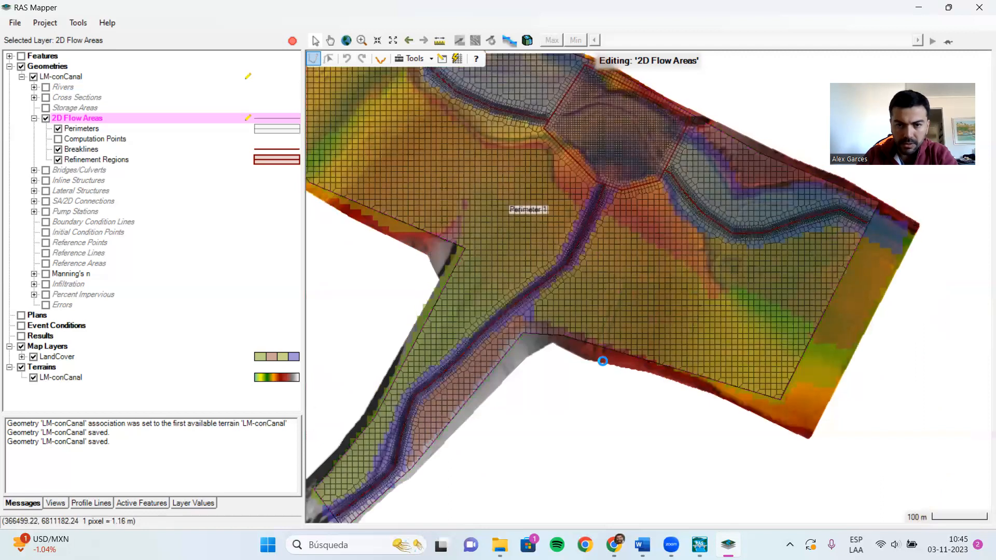
pyautogui.moveTo(571, 242); pyautogui.dragTo(603, 361)
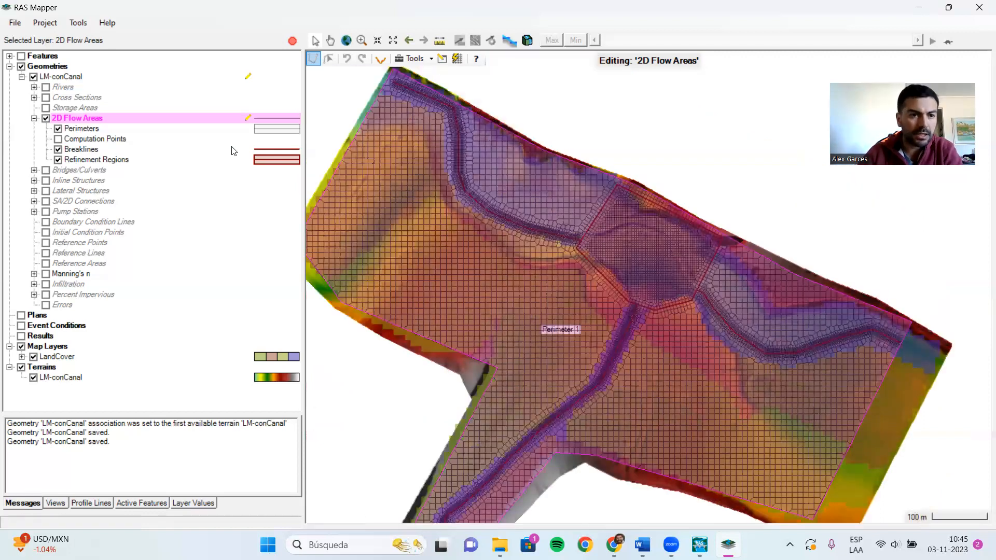
# - Switch editing to the Breaklines layer and draw a short straight breakline across the river channel northwest of the Confluencia region
pyautogui.click(95, 151)
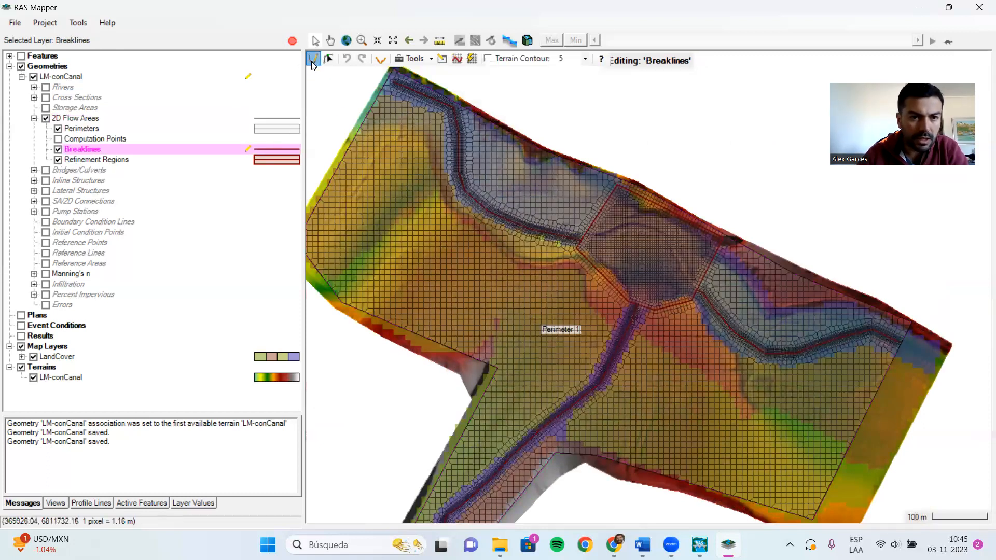
pyautogui.click(479, 232)
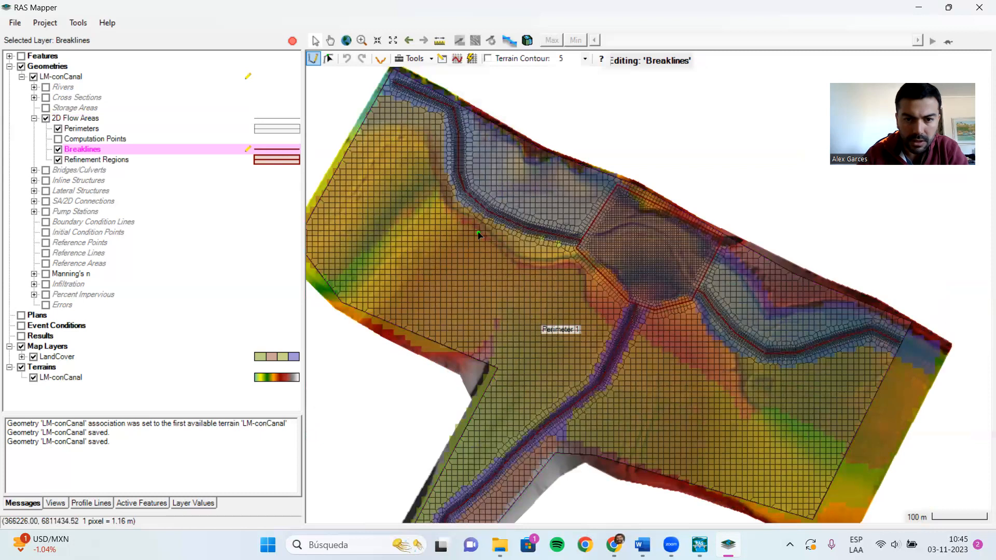
pyautogui.doubleClick(502, 192)
pyautogui.click(564, 299)
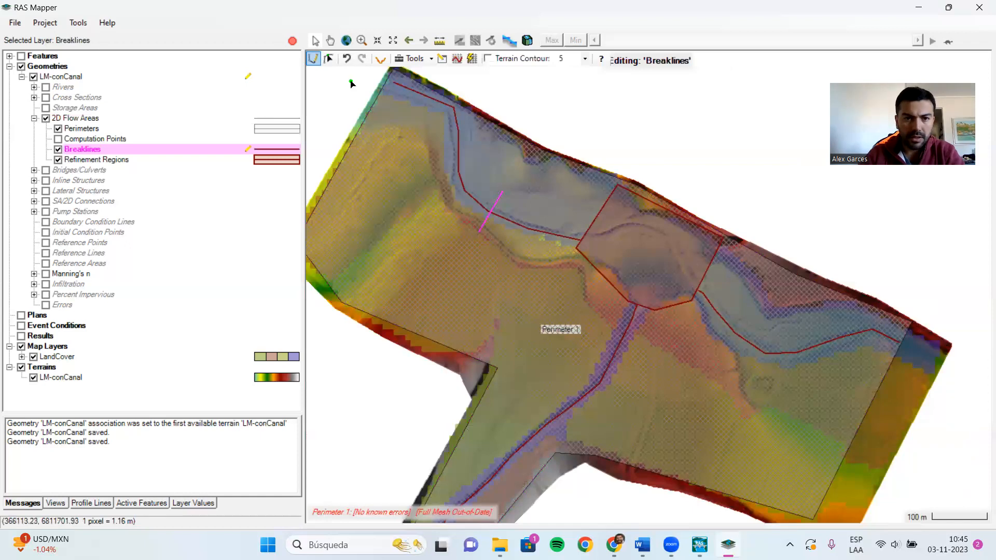
# - Give Breakline 1 a near spacing of 2 and 3 near repeats, and enforce all breaklines in the mesh
pyautogui.click(441, 59)
pyautogui.click(489, 294)
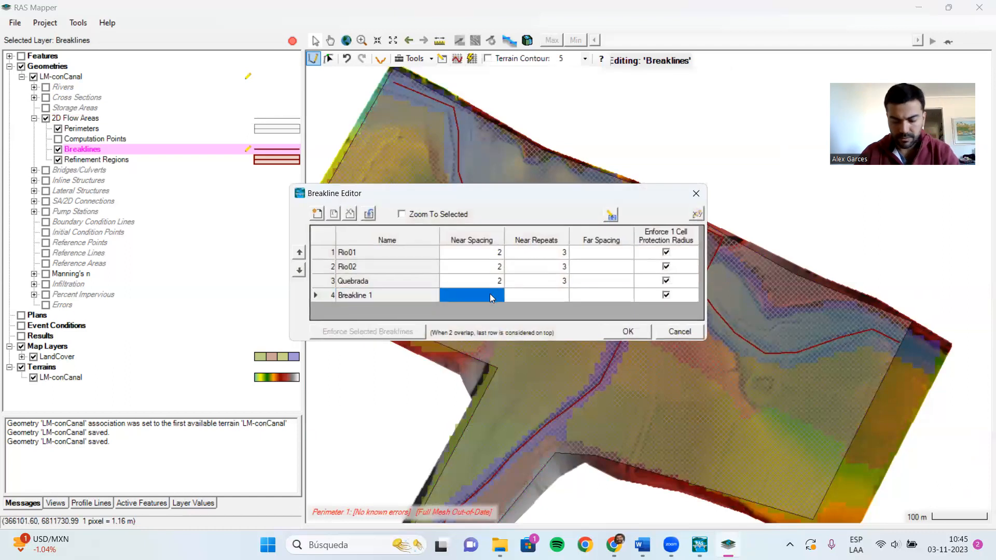
pyautogui.write('2')
pyautogui.click(560, 298)
pyautogui.write('3')
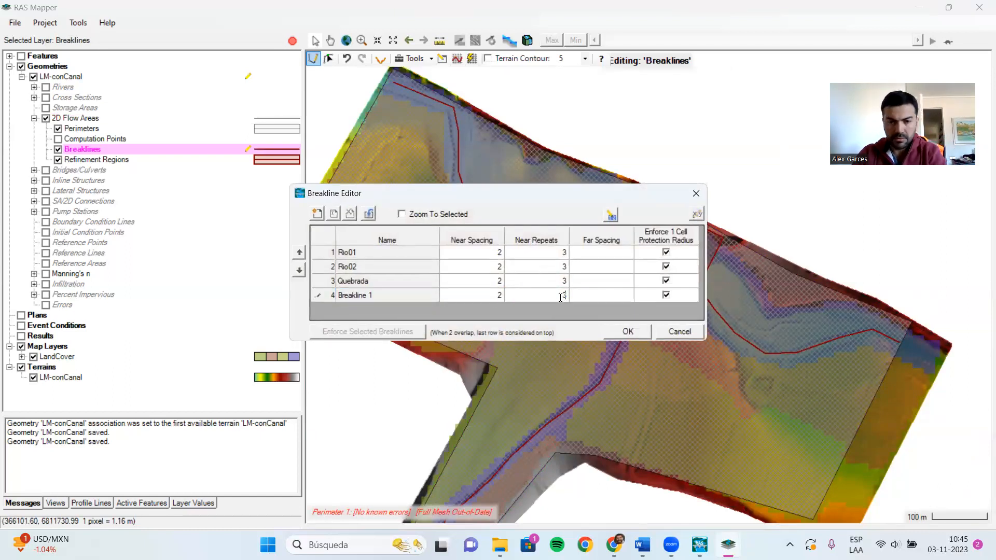
pyautogui.click(623, 332)
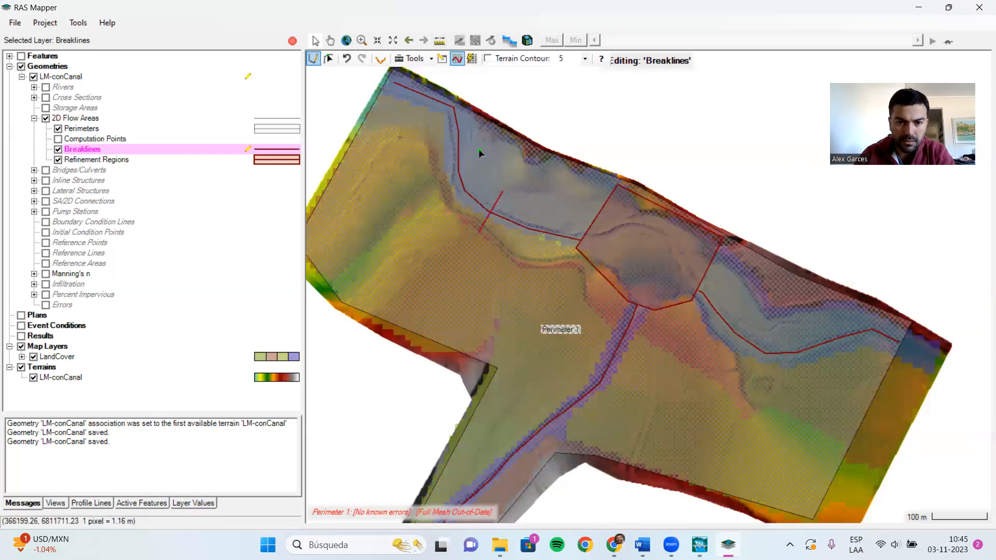
pyautogui.scroll(1, 486, 215)
pyautogui.scroll(3, 486, 214)
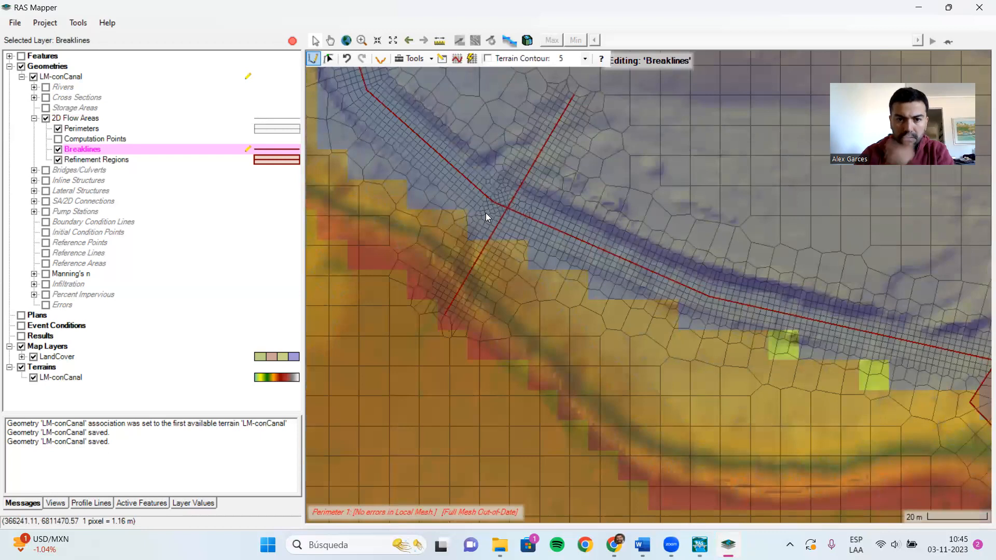
# - Set Breakline 1's near spacing to 4 and enforce all breaklines again
pyautogui.click(444, 59)
pyautogui.click(489, 295)
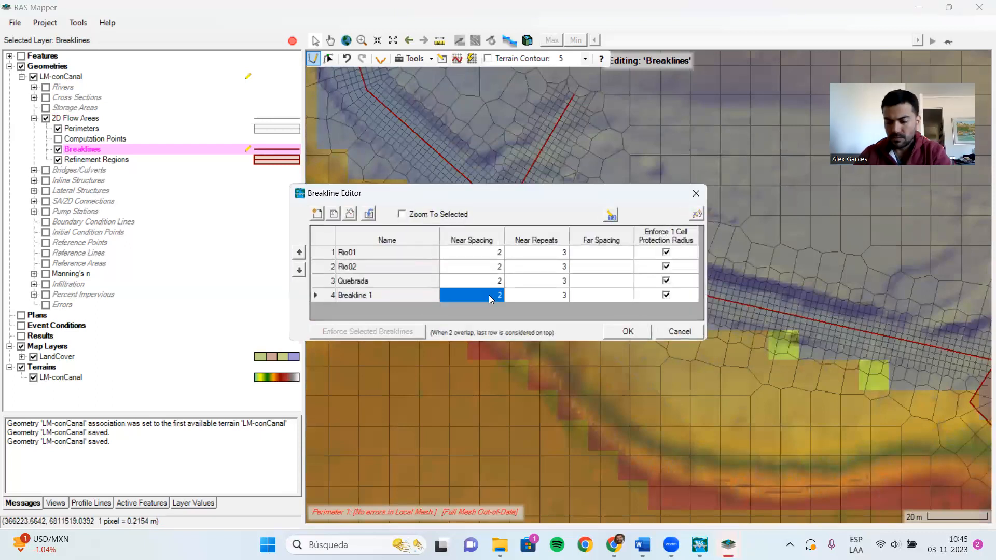
pyautogui.write('4')
pyautogui.click(627, 332)
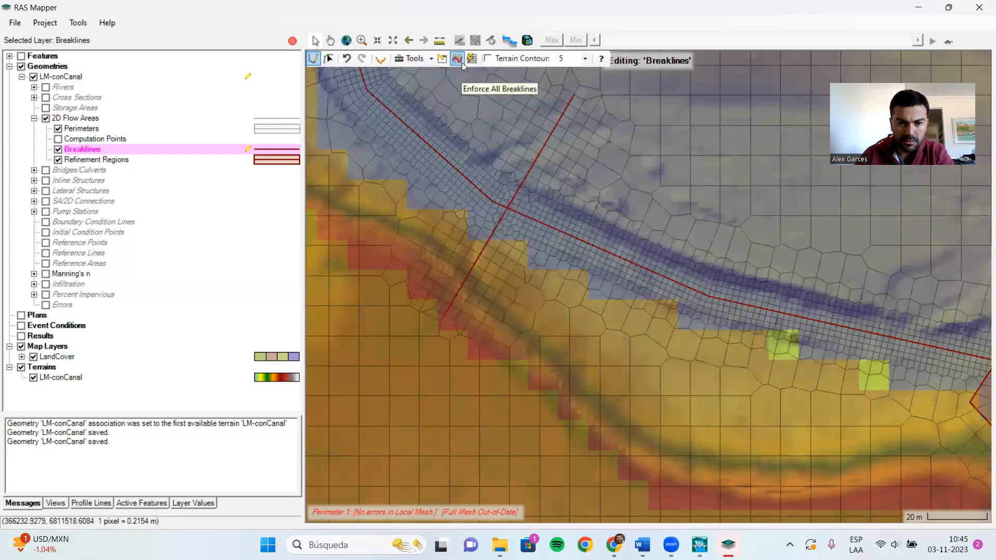
pyautogui.scroll(-2, 535, 171)
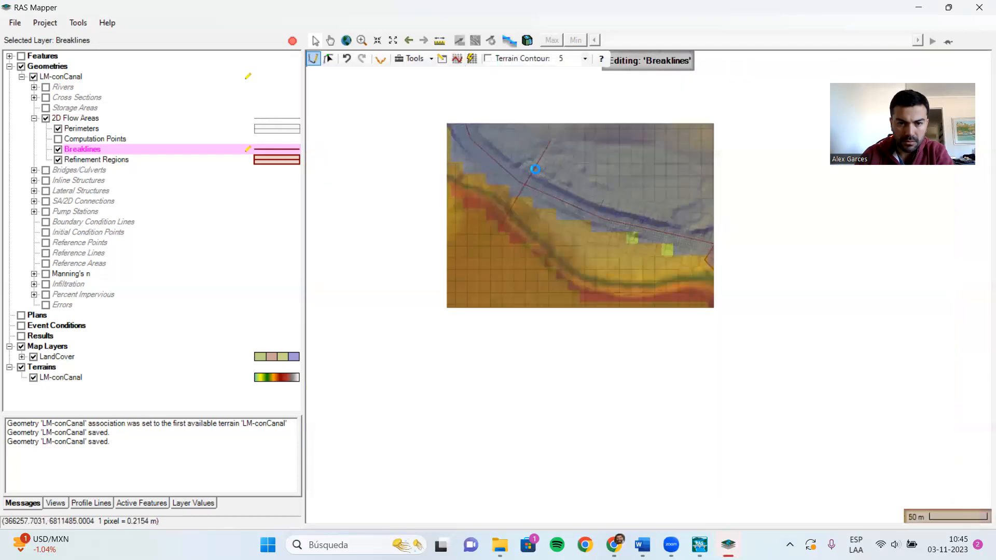
pyautogui.scroll(-2, 535, 170)
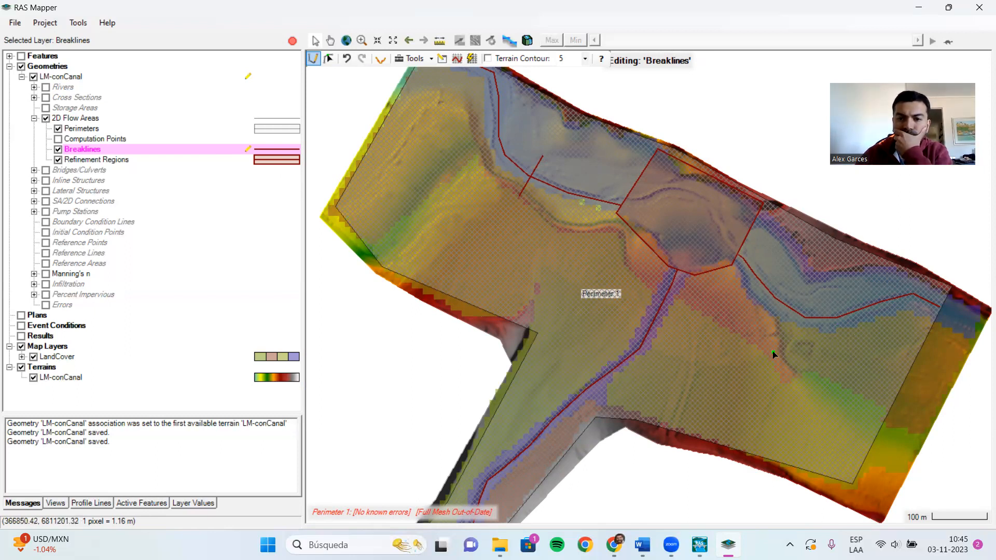
# - Draw an L-shaped breakline crossing the Quebrada channel southwest of the Confluencia region, with its second leg running northeast
pyautogui.click(650, 374)
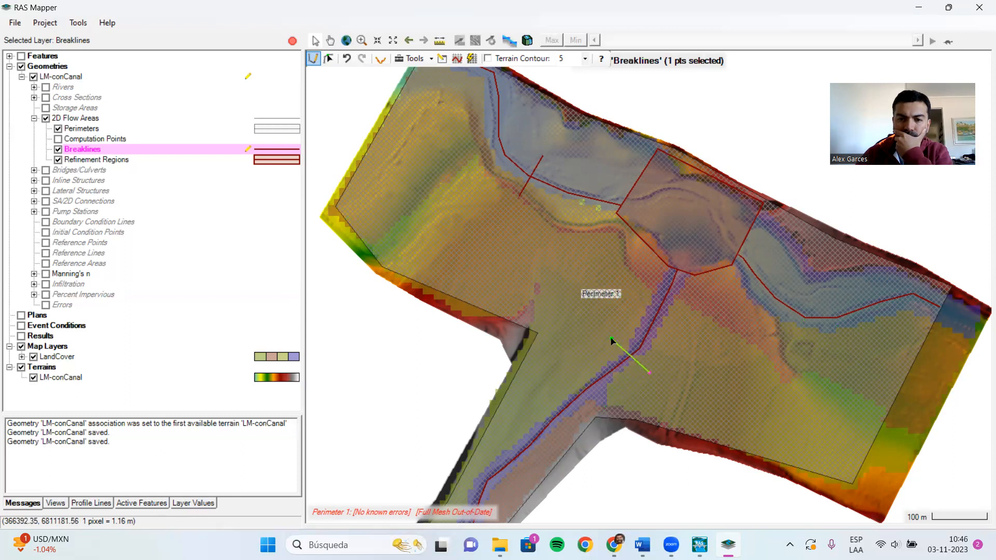
pyautogui.click(598, 337)
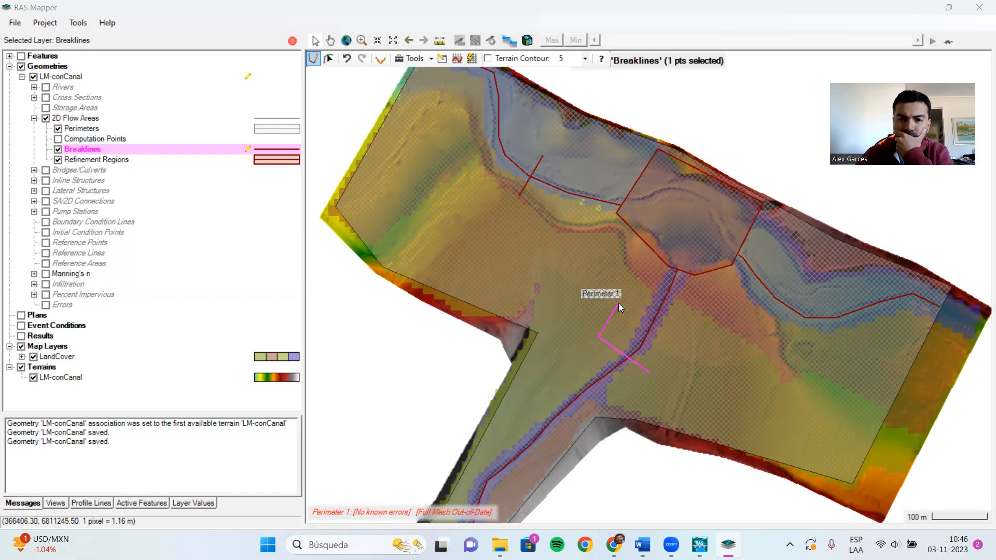
pyautogui.doubleClick(618, 303)
pyautogui.press('Return')
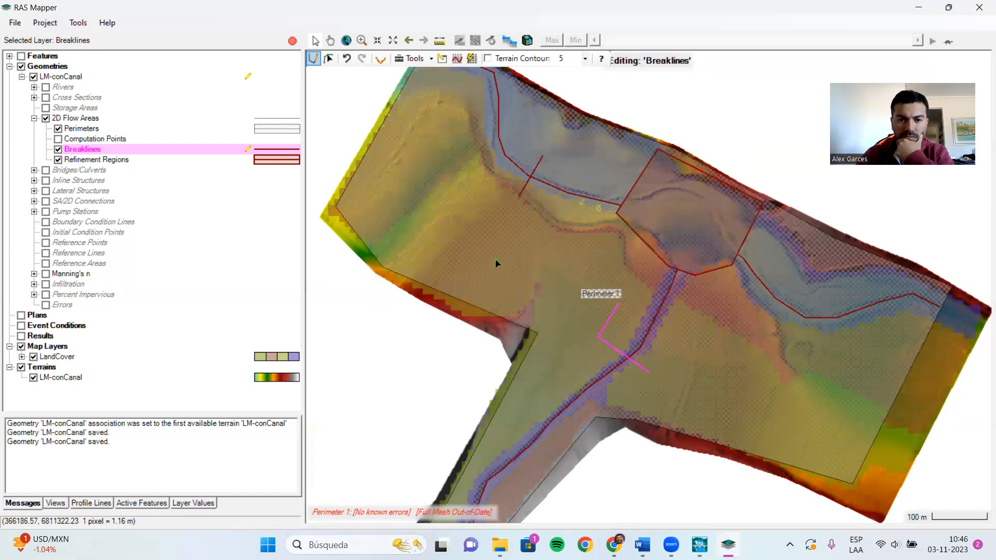
# - Set Breakline 2's near spacing to 4 and enforce the breaklines in the mesh
pyautogui.click(442, 58)
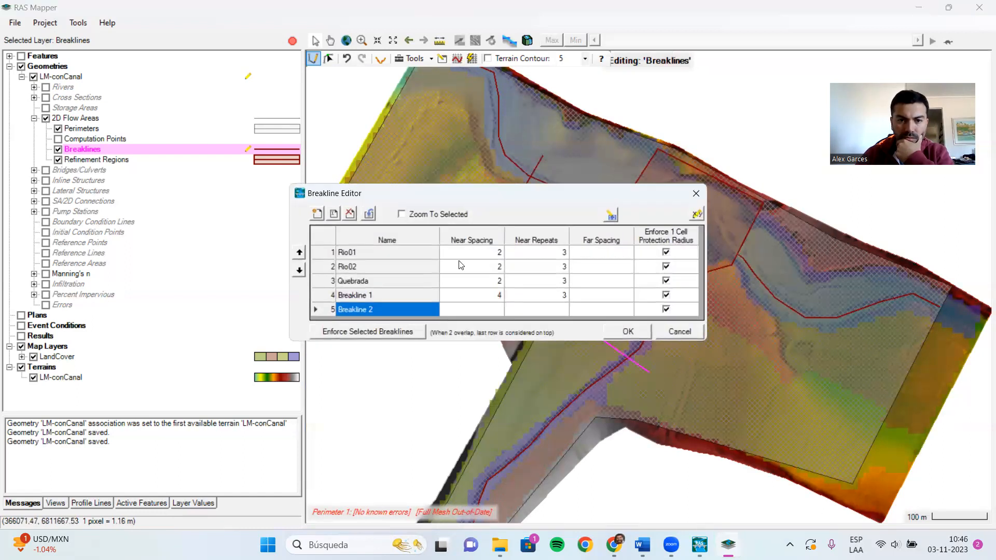
pyautogui.click(483, 312)
pyautogui.write('4')
pyautogui.click(570, 308)
pyautogui.click(628, 332)
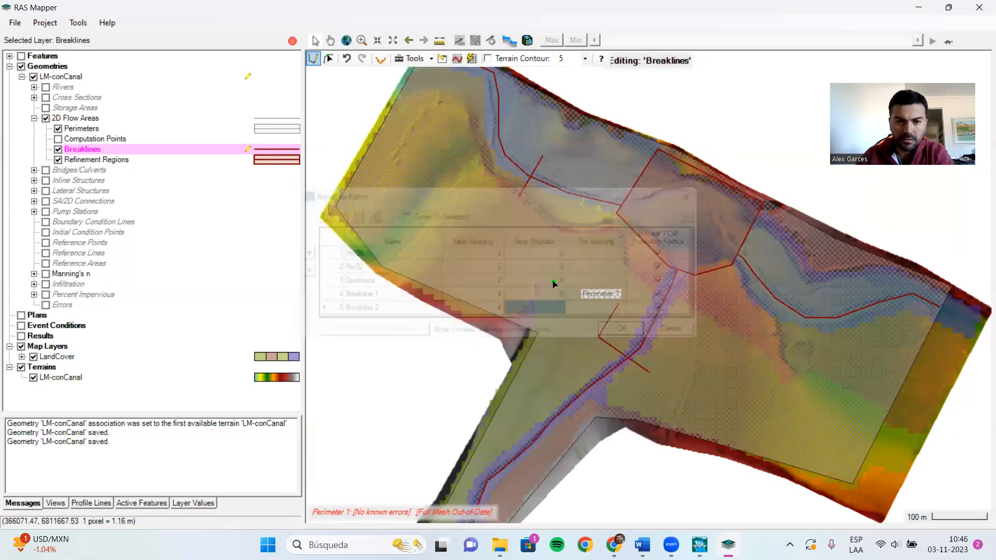
pyautogui.click(470, 60)
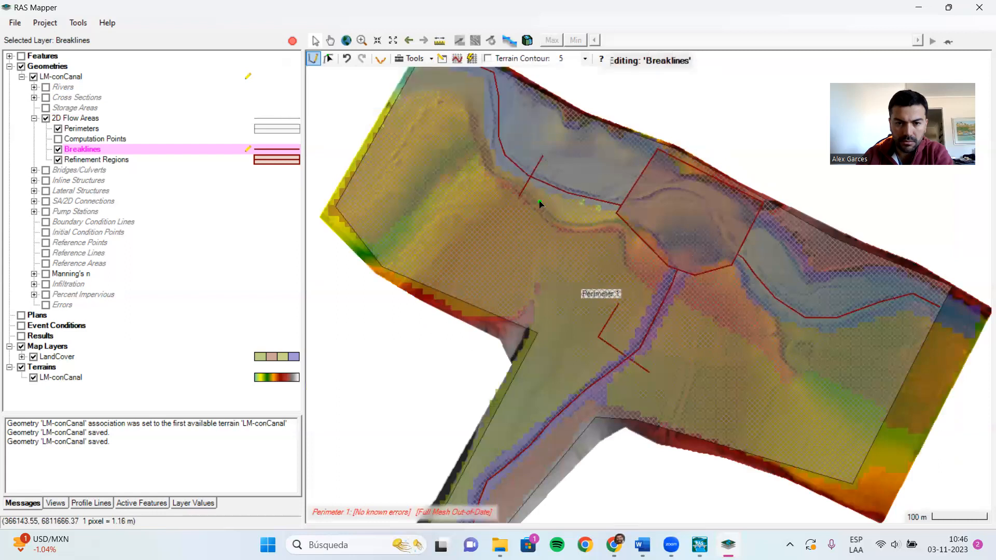
# - Examine the mesh around the L-shaped breakline and the faces of the cell flagged in red beside the Quebrada
pyautogui.scroll(2, 611, 338)
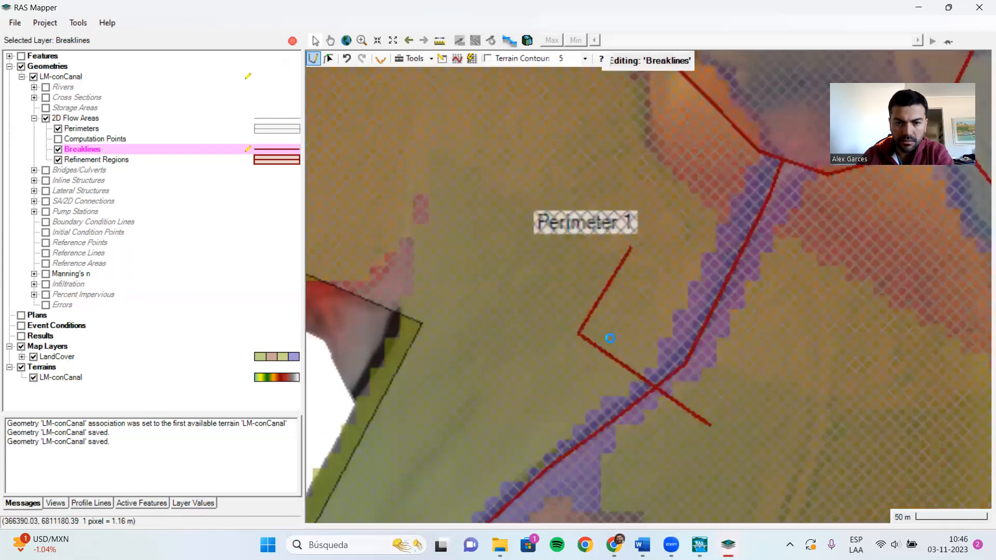
pyautogui.scroll(2, 610, 338)
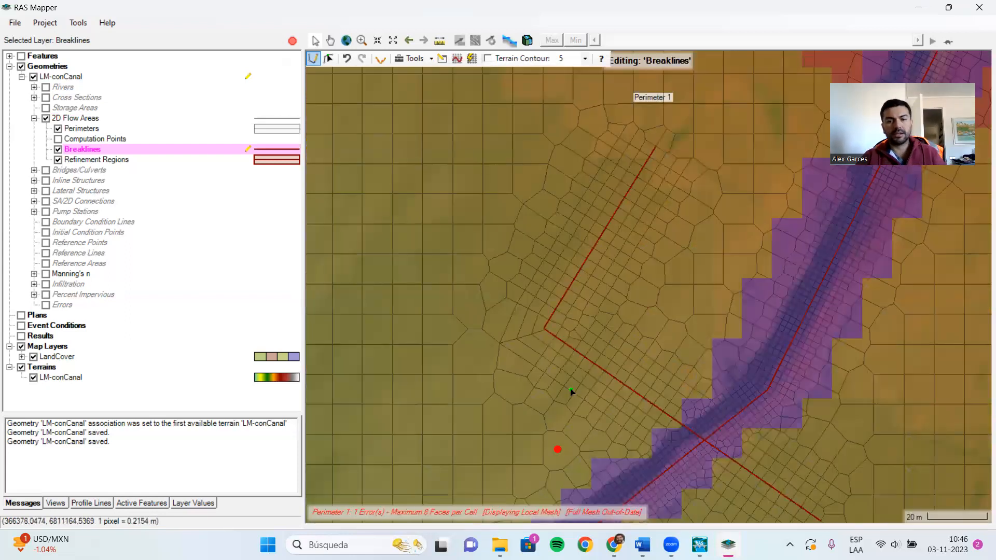
pyautogui.scroll(-2, 564, 224)
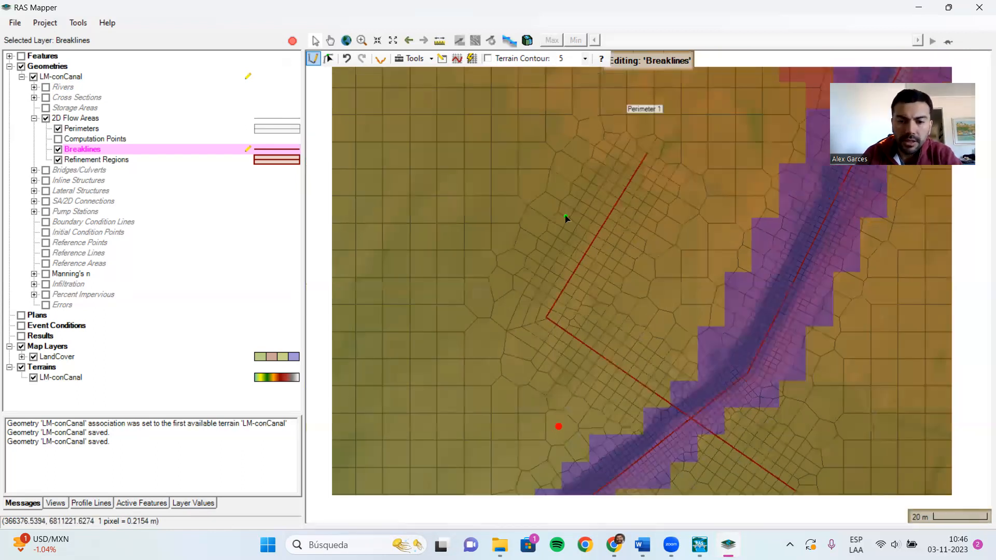
pyautogui.scroll(-2, 560, 457)
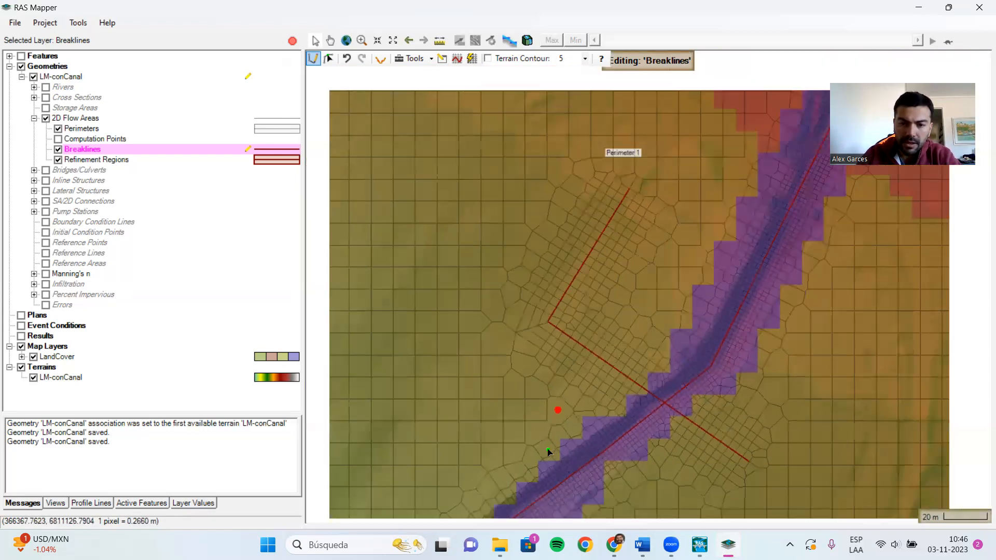
pyautogui.scroll(4, 559, 453)
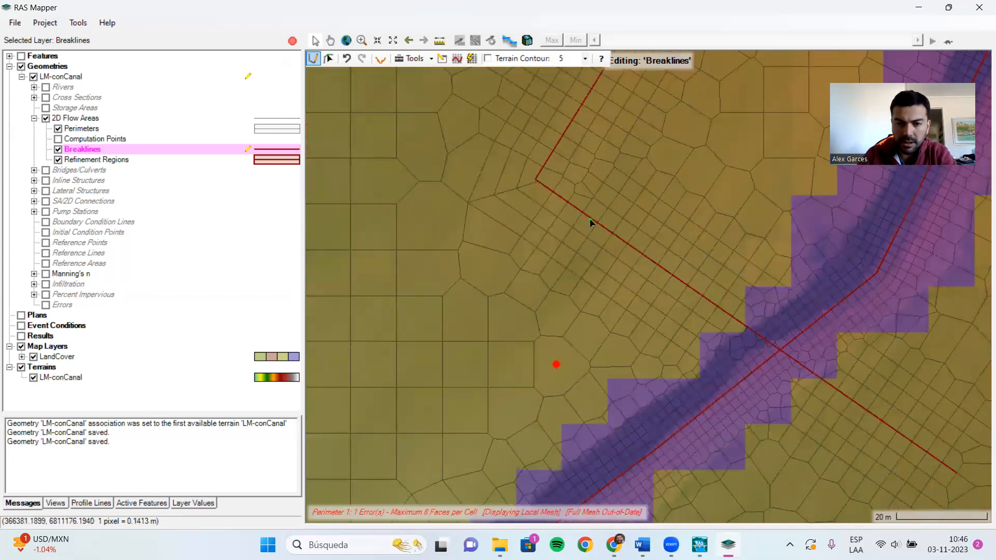
pyautogui.scroll(2, 551, 404)
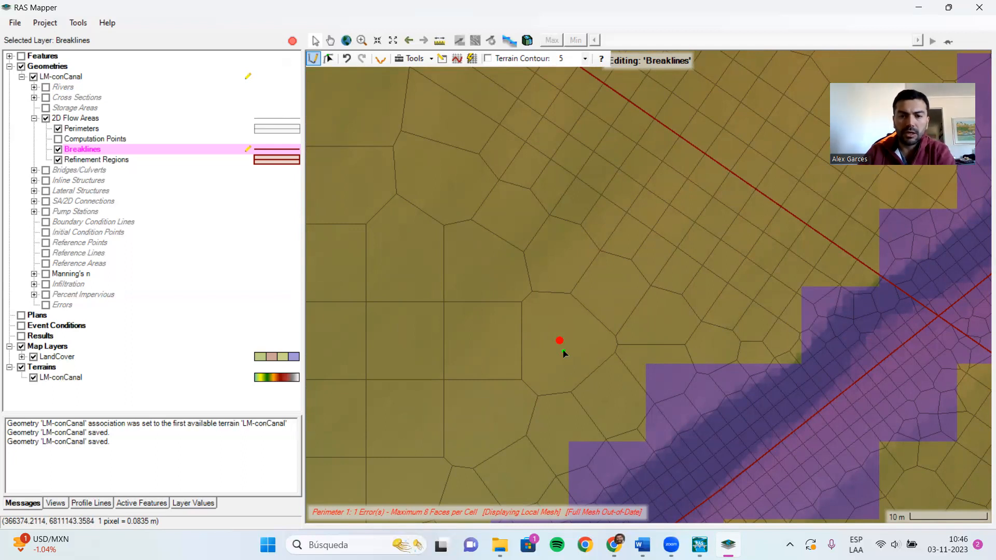
pyautogui.scroll(-1, 564, 353)
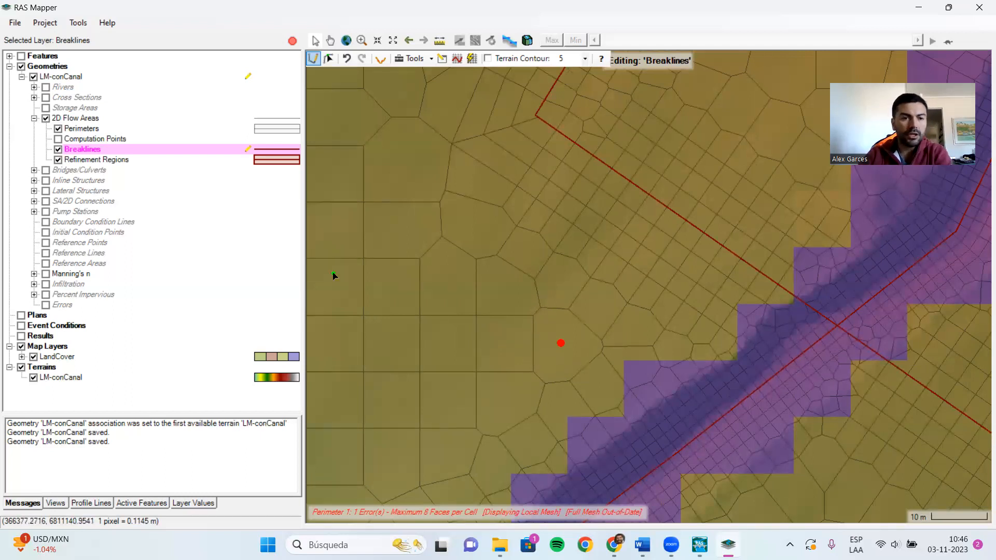
# - Display the Computation Points layer and make it the active editing layer with the Add New Feature tool
pyautogui.click(118, 139)
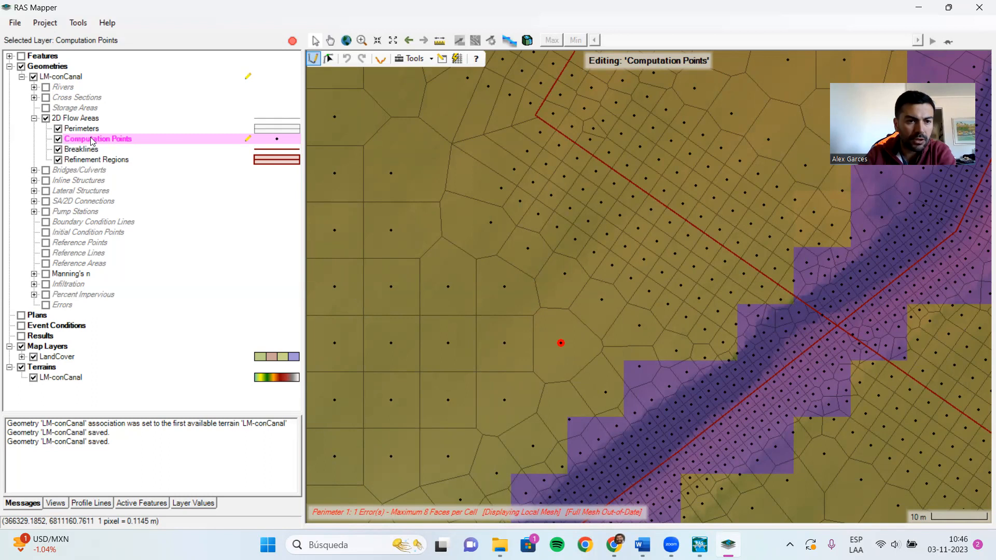
pyautogui.click(87, 129)
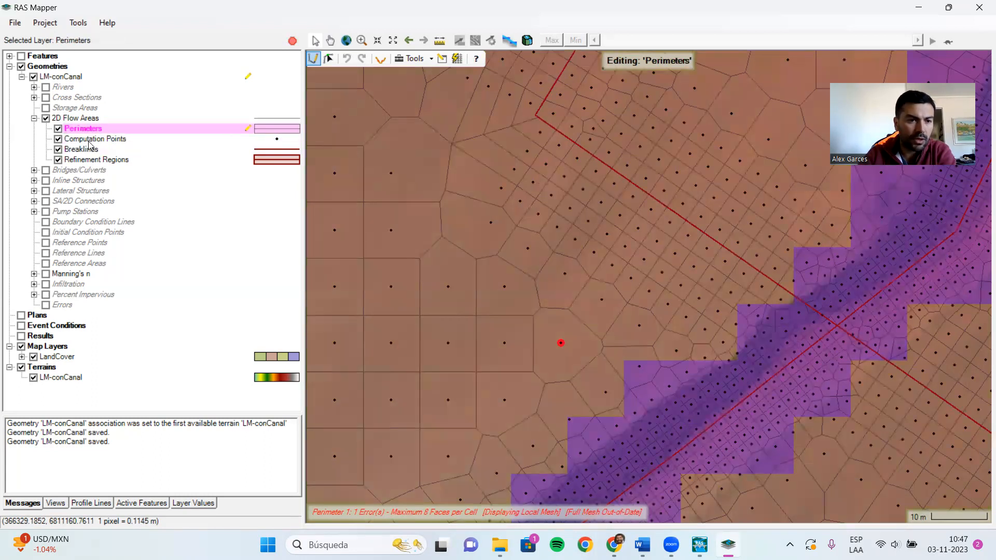
pyautogui.click(90, 150)
pyautogui.click(91, 160)
pyautogui.click(92, 140)
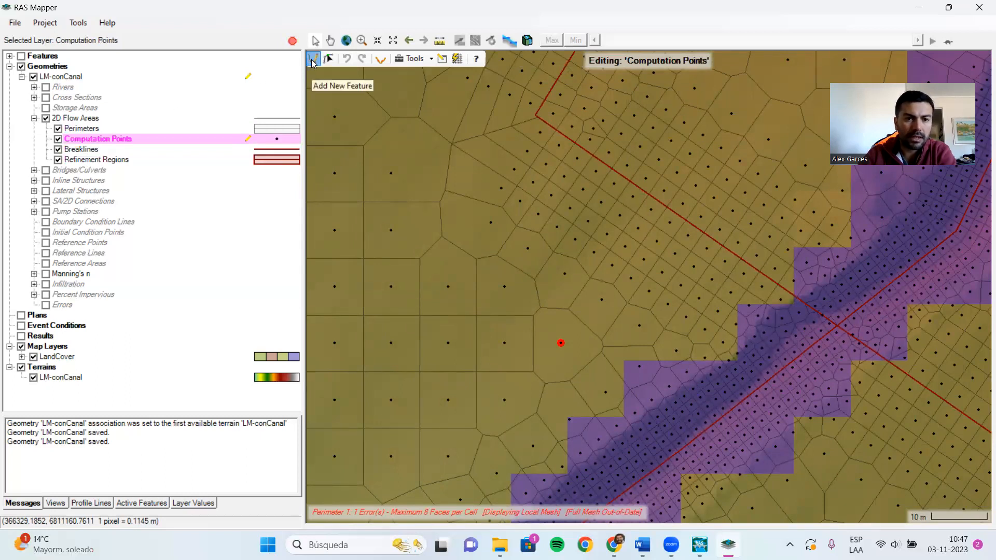
pyautogui.click(312, 62)
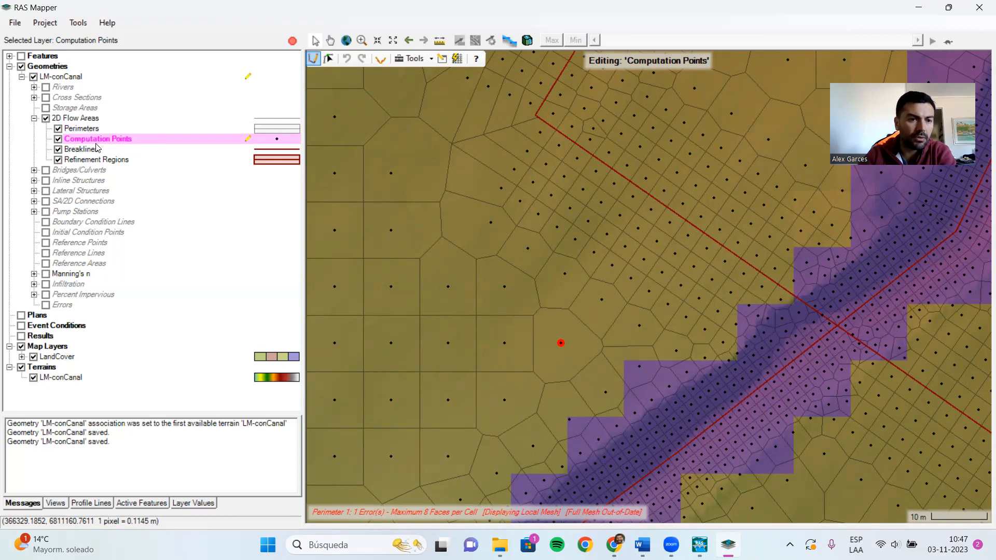
# - Save the edits to the LM-conCanal geometry and locate the red-flagged mesh cell beside the Quebrada
pyautogui.click(291, 42)
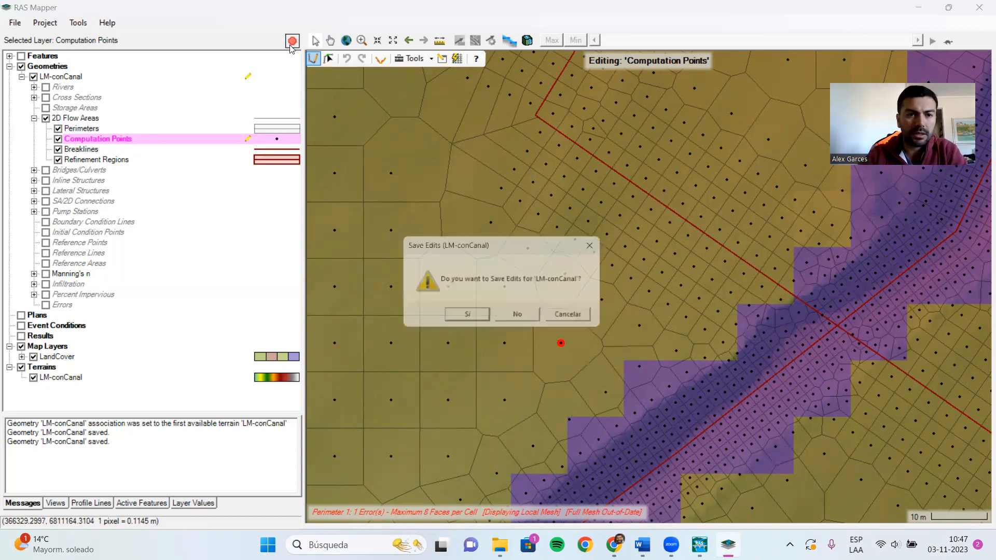
pyautogui.click(465, 313)
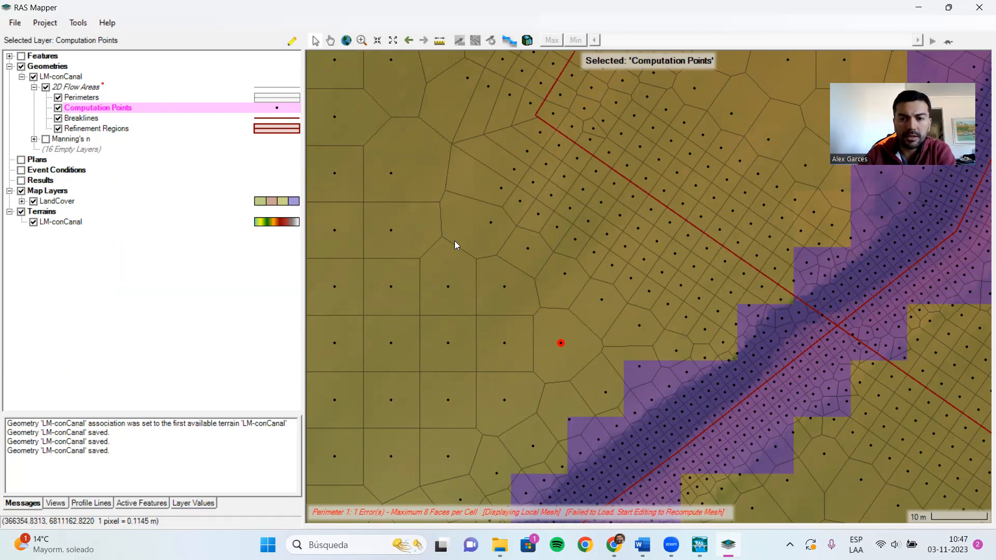
pyautogui.scroll(-5, 566, 276)
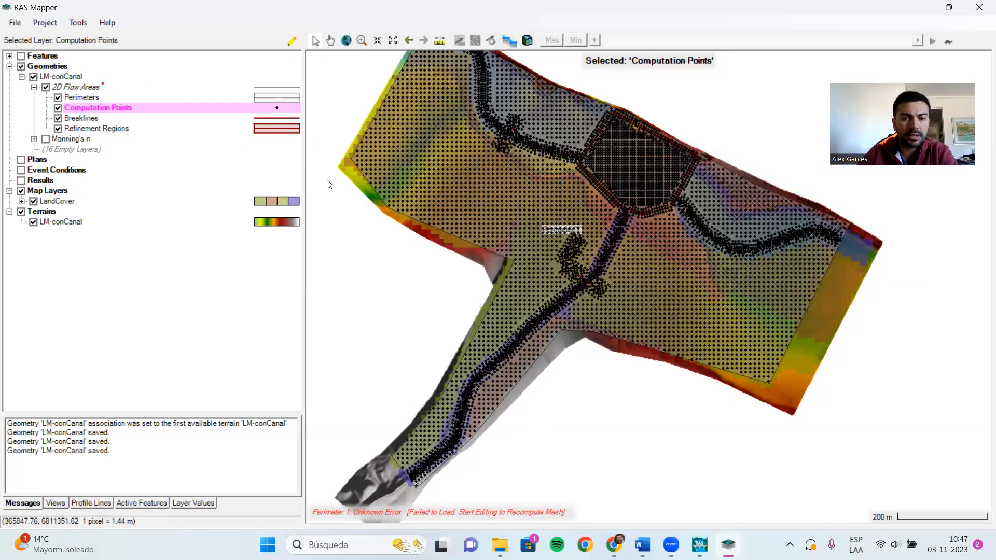
pyautogui.scroll(2, 564, 279)
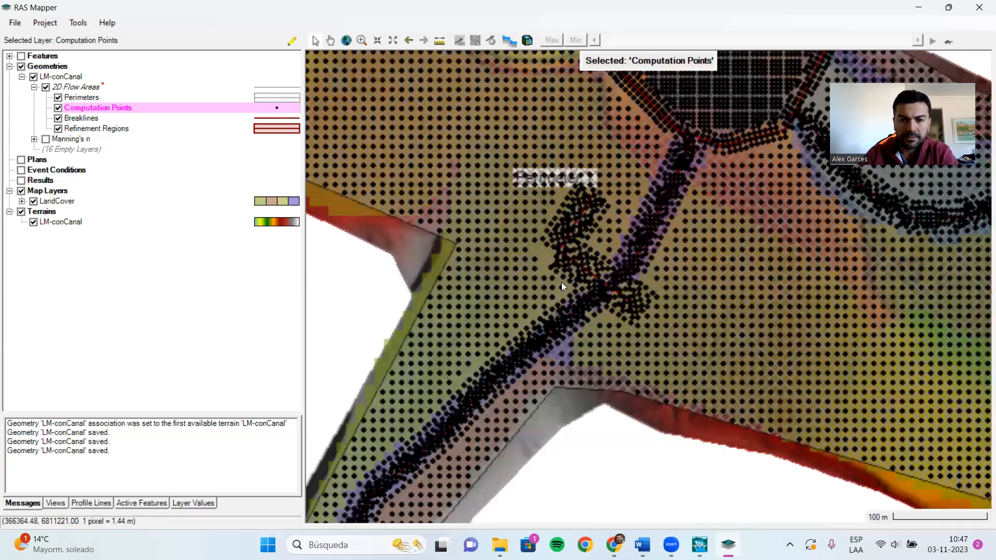
pyautogui.scroll(5, 580, 280)
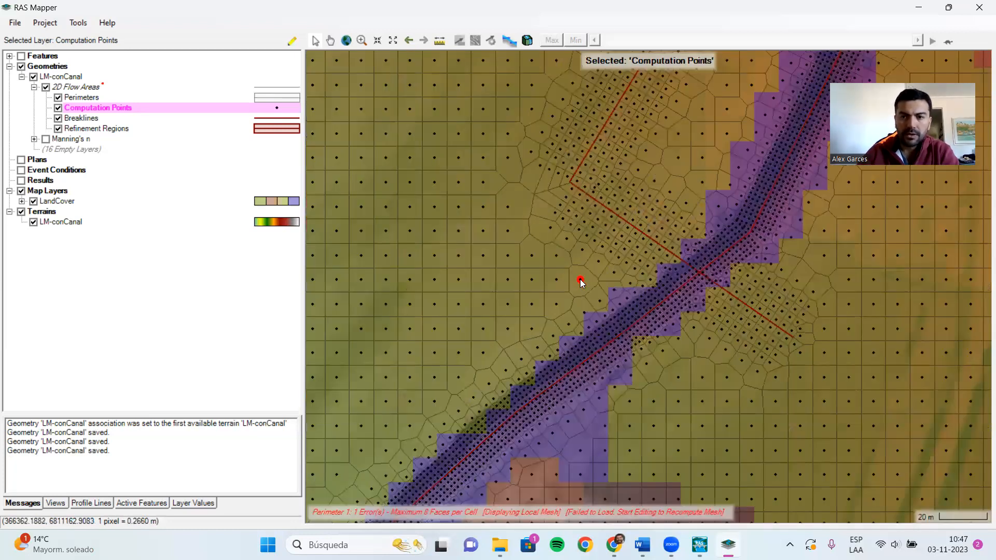
pyautogui.scroll(2, 582, 283)
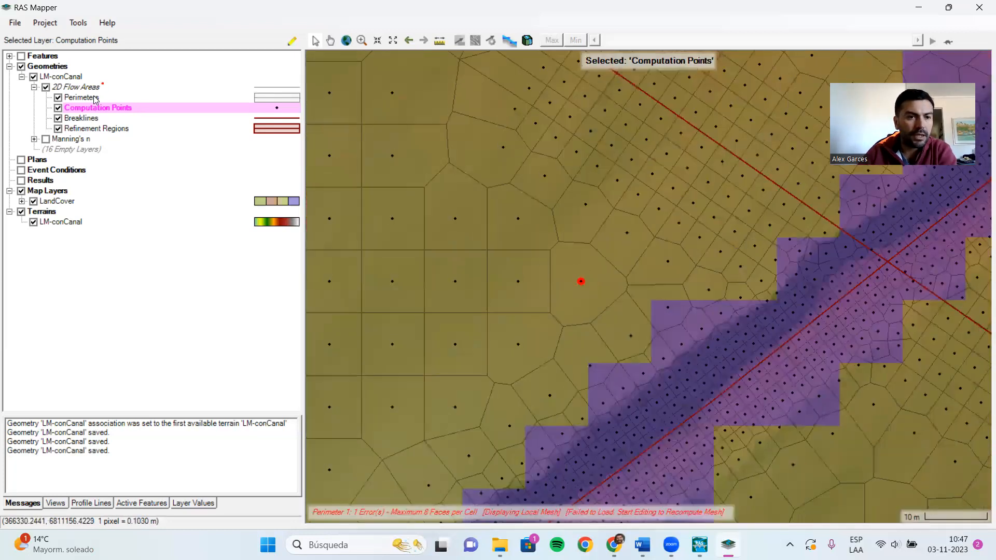
# - Add a computation point just east of the red-flagged cell beside the Quebrada and save the LM-conCanal edits
pyautogui.click(292, 41)
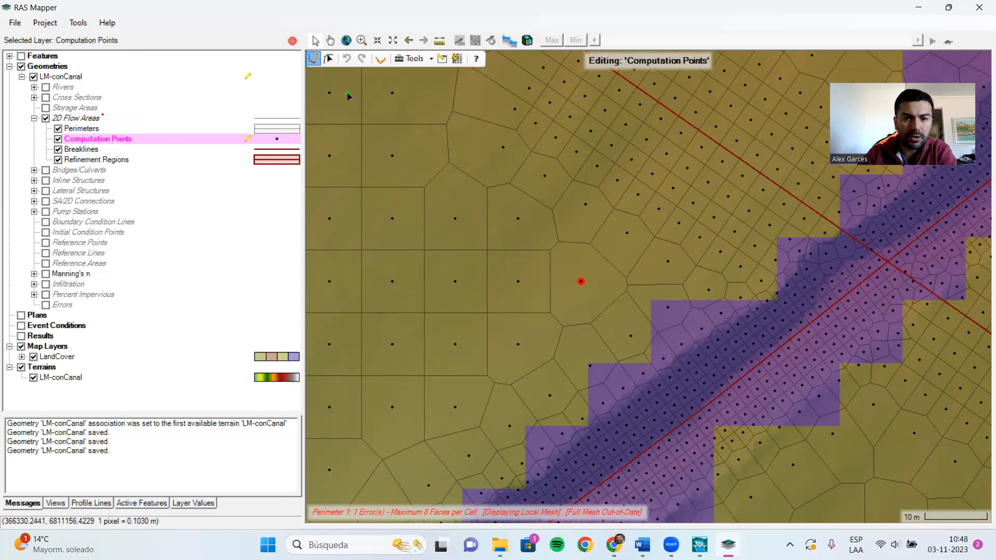
pyautogui.click(629, 286)
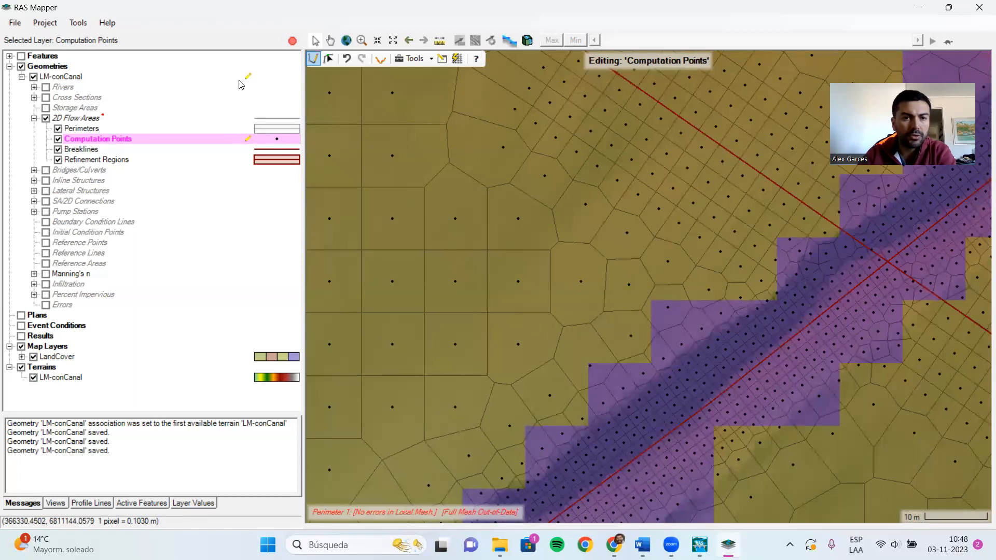
pyautogui.click(291, 41)
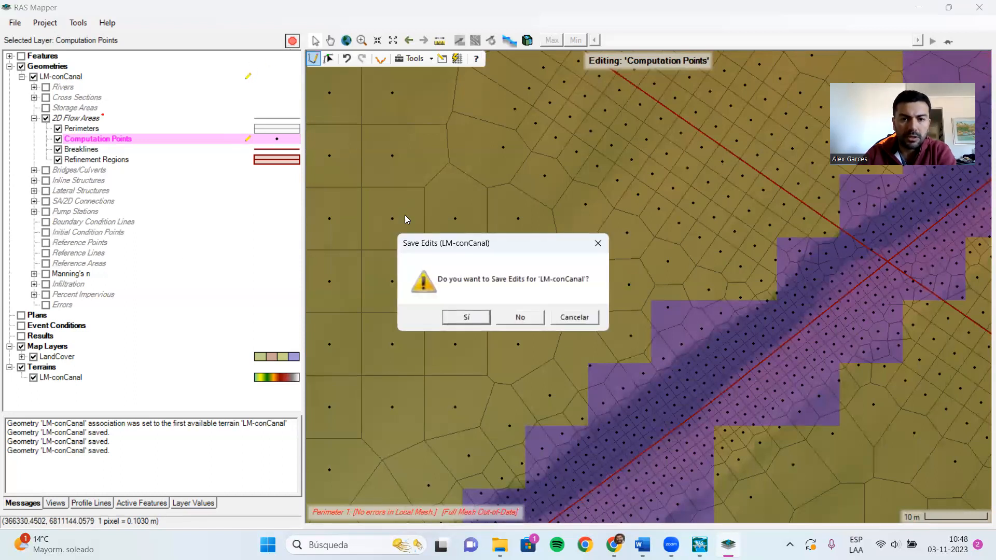
pyautogui.click(466, 318)
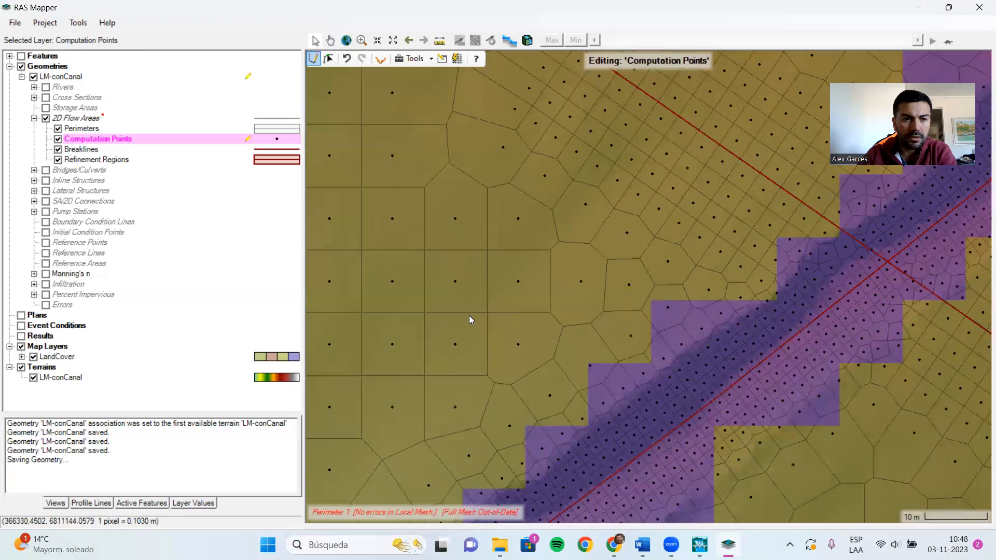
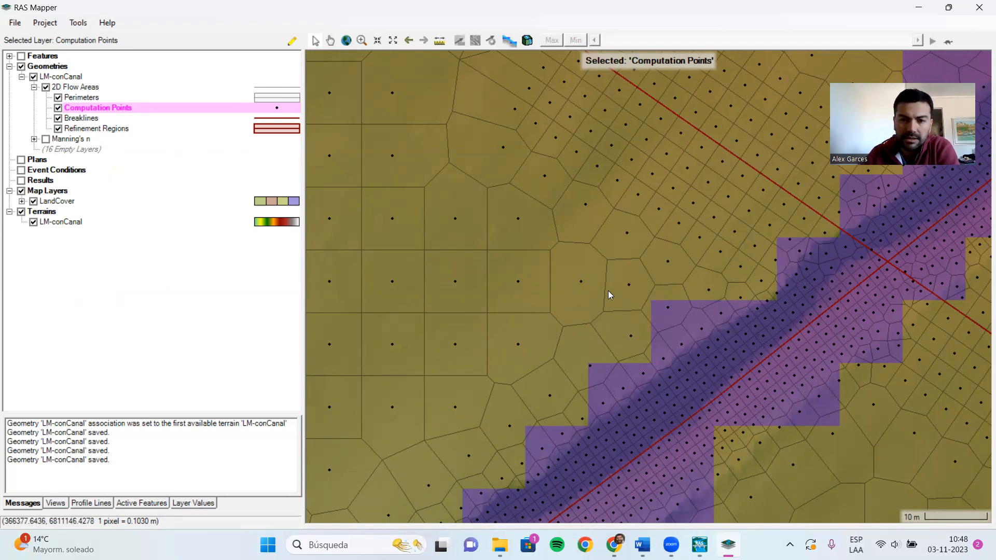
# - Start editing the 2D Flow Areas layer and check Perimeter 1's mesh state and status in the 2D Flow Area Editor
pyautogui.scroll(-1, 613, 284)
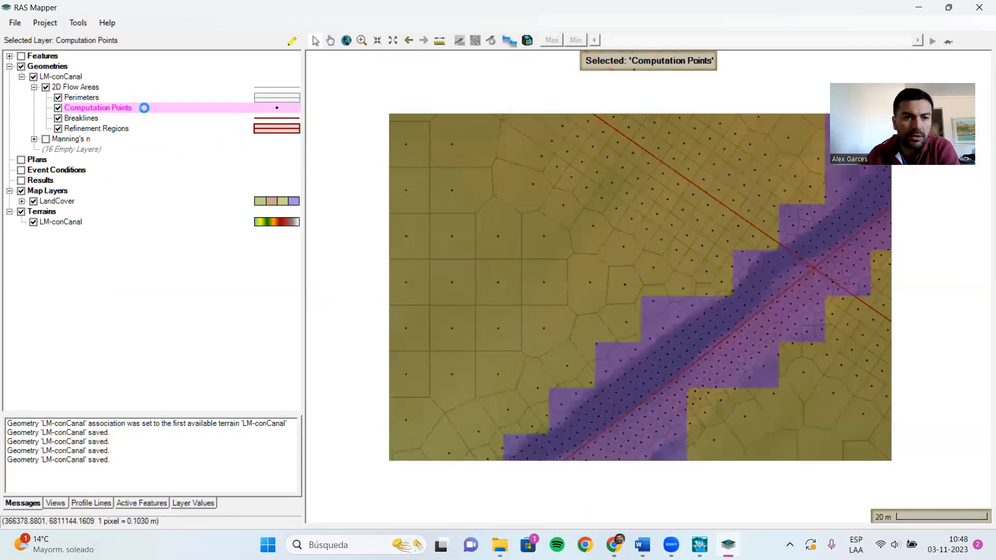
pyautogui.click(83, 87)
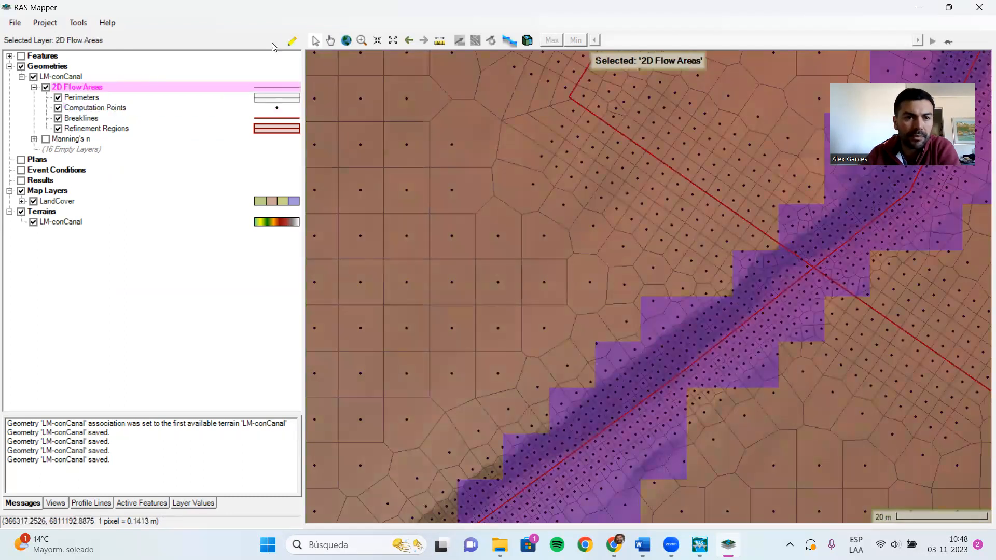
pyautogui.click(292, 41)
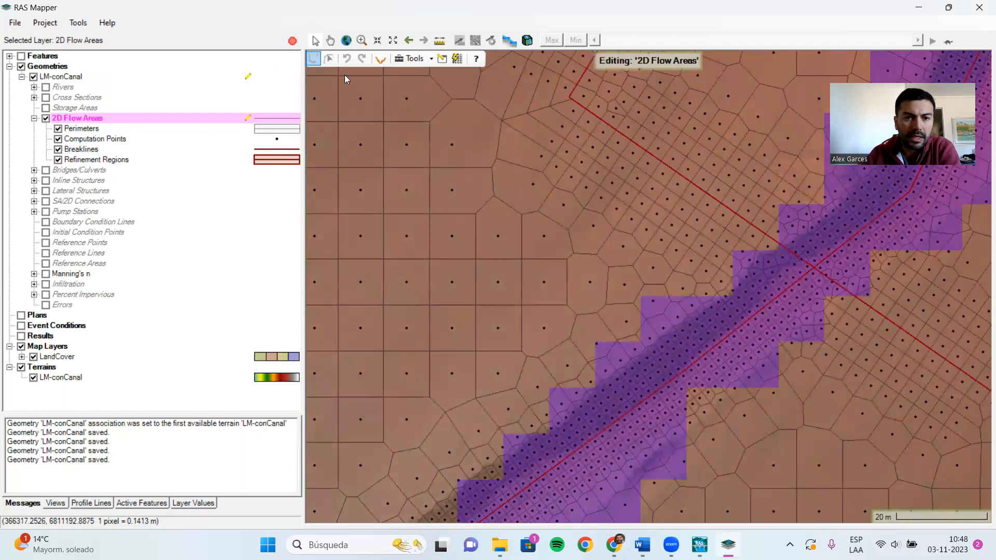
pyautogui.click(402, 76)
pyautogui.click(456, 58)
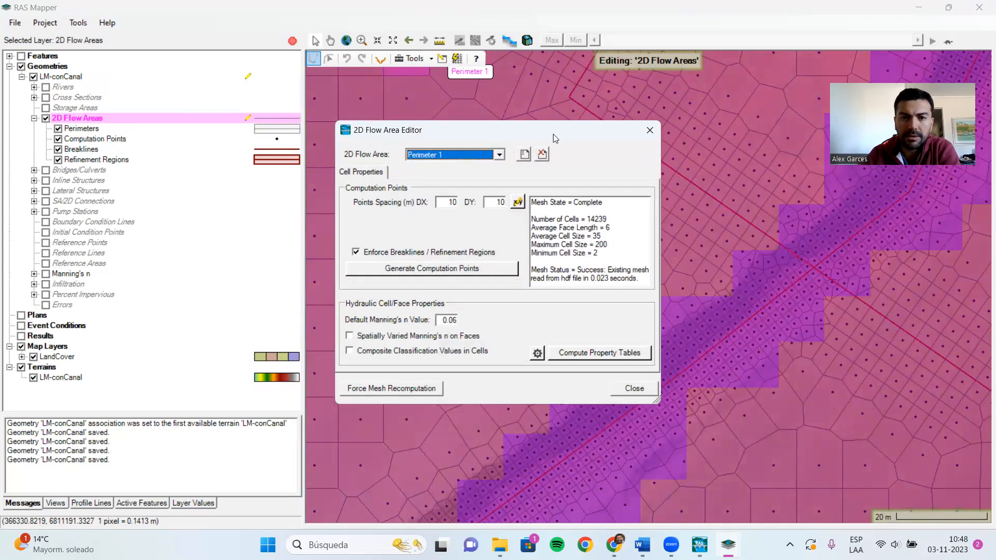
pyautogui.moveTo(551, 135); pyautogui.dragTo(415, 139)
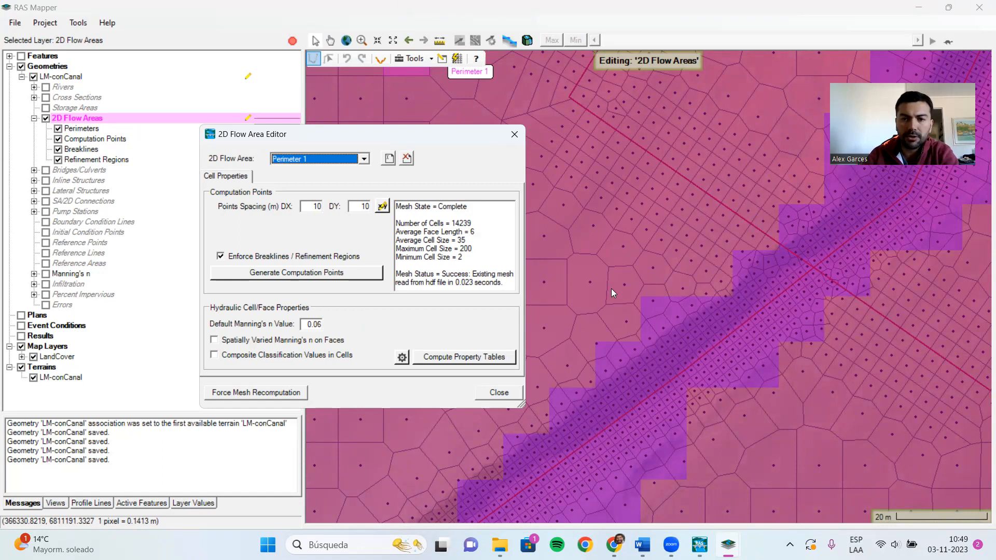
pyautogui.click(498, 392)
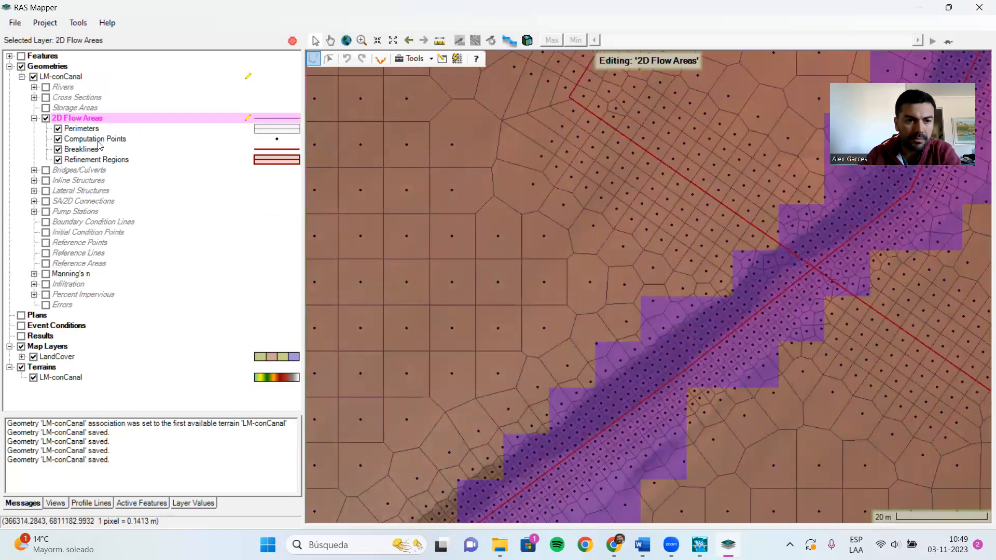
# - Delete Breakline 1 and Breakline 2 from the Breaklines layer and accept the remaining breaklines
pyautogui.click(98, 140)
pyautogui.click(86, 149)
pyautogui.click(449, 61)
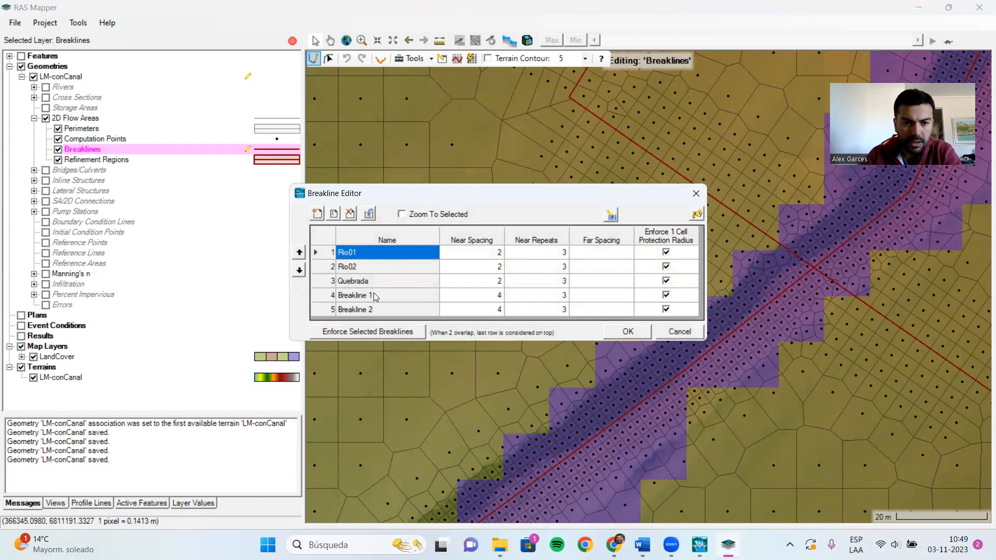
pyautogui.click(374, 295)
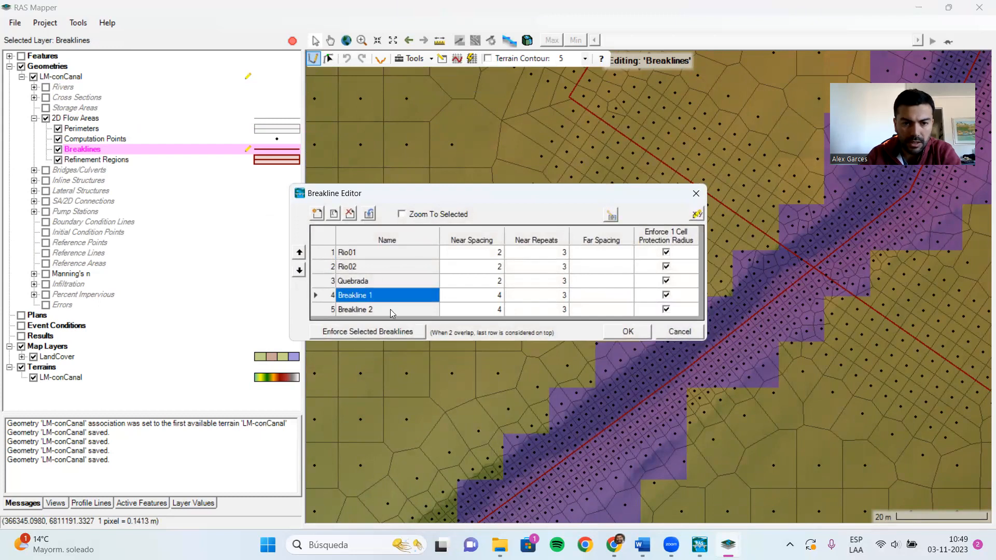
pyautogui.click(351, 216)
pyautogui.click(501, 319)
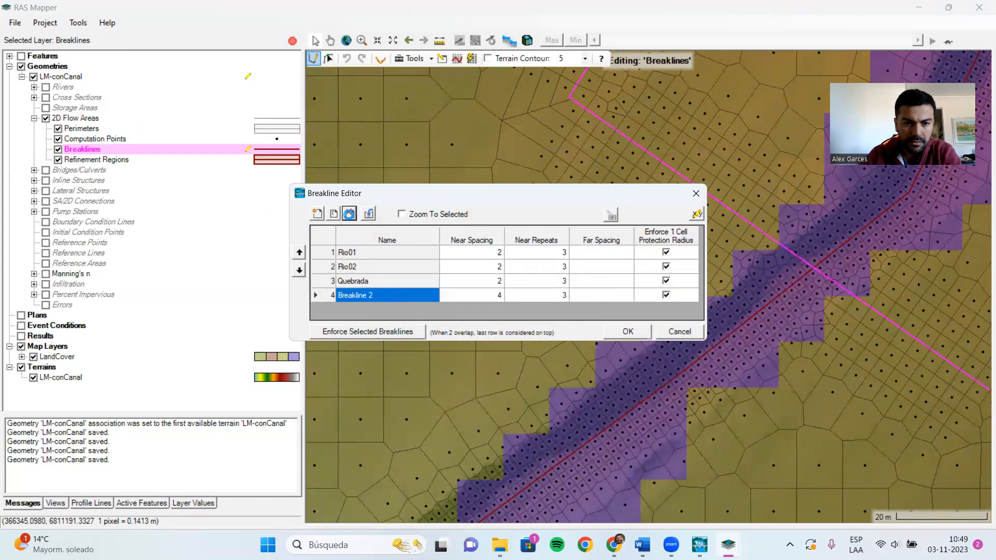
pyautogui.click(349, 213)
pyautogui.click(515, 316)
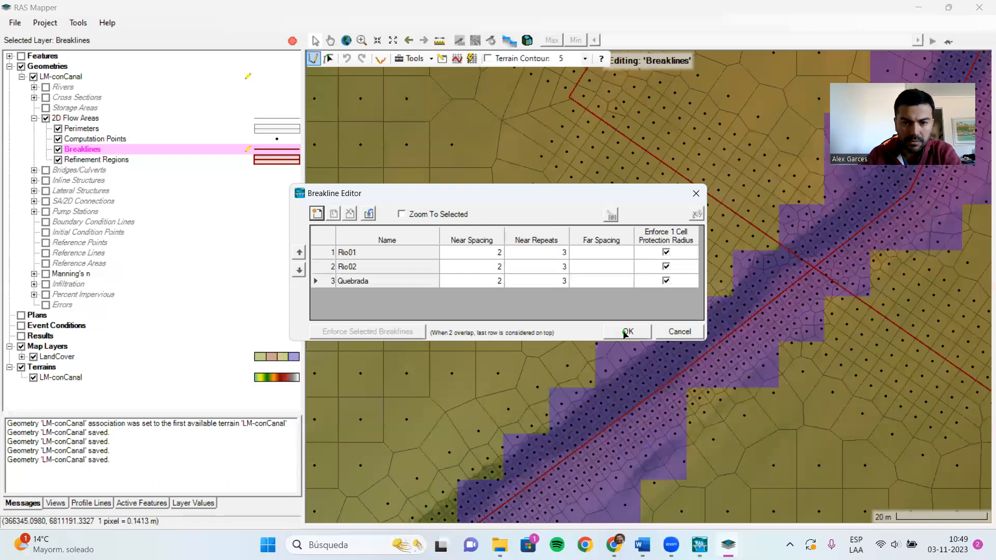
pyautogui.press('Return')
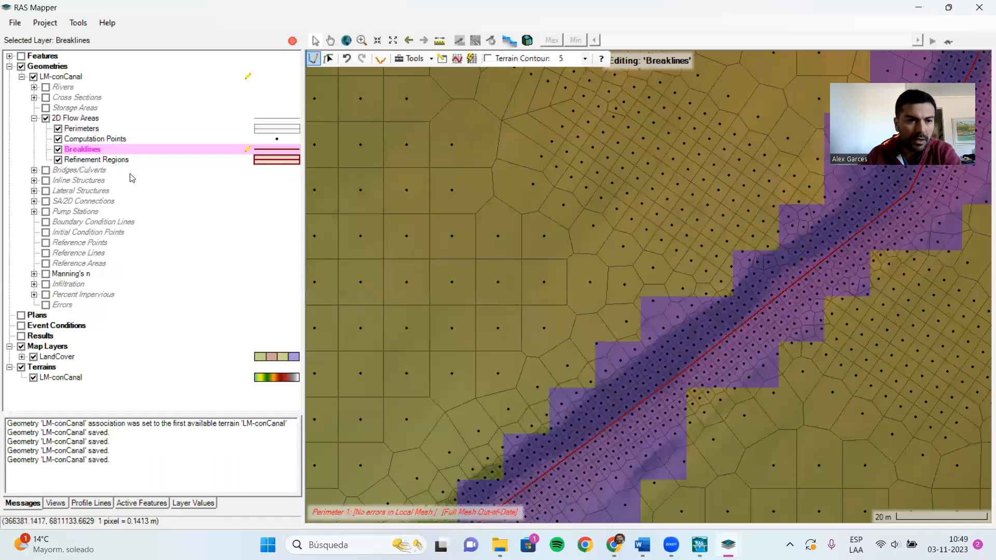
# - Regenerate Perimeter 1's computation points with breaklines and refinement regions enforced, and save the LM-conCanal edits
pyautogui.click(78, 118)
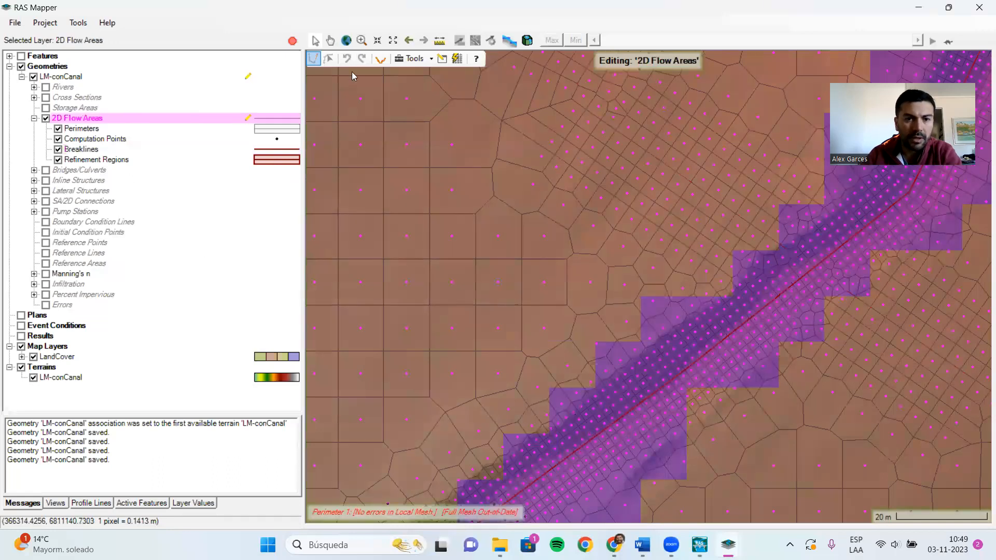
pyautogui.click(440, 59)
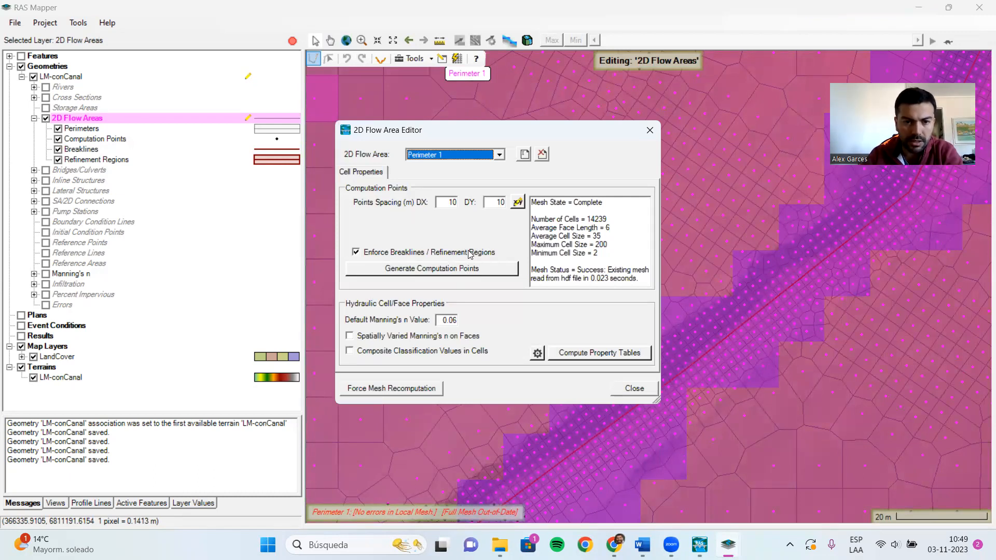
pyautogui.click(462, 271)
pyautogui.click(547, 328)
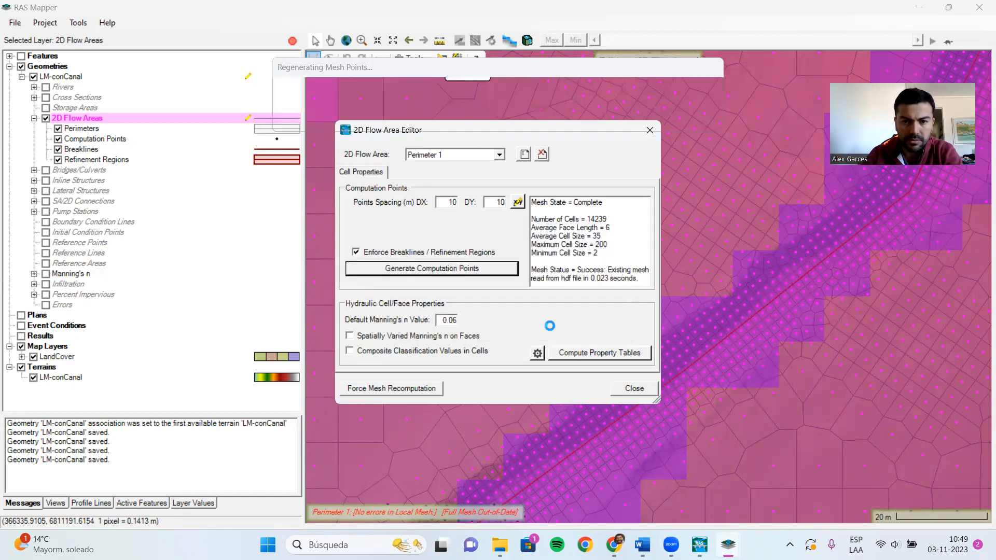
pyautogui.click(633, 387)
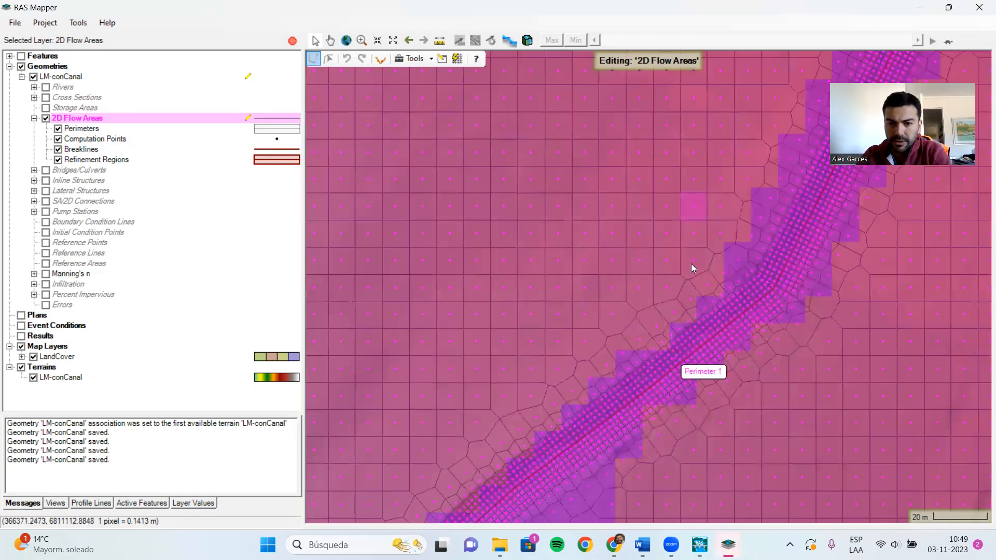
pyautogui.scroll(-3, 656, 372)
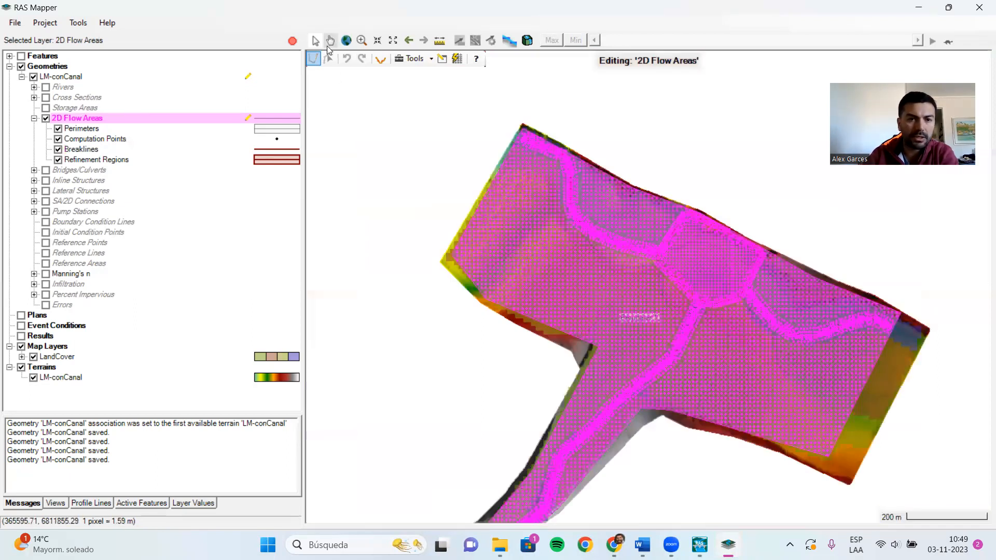
pyautogui.click(292, 40)
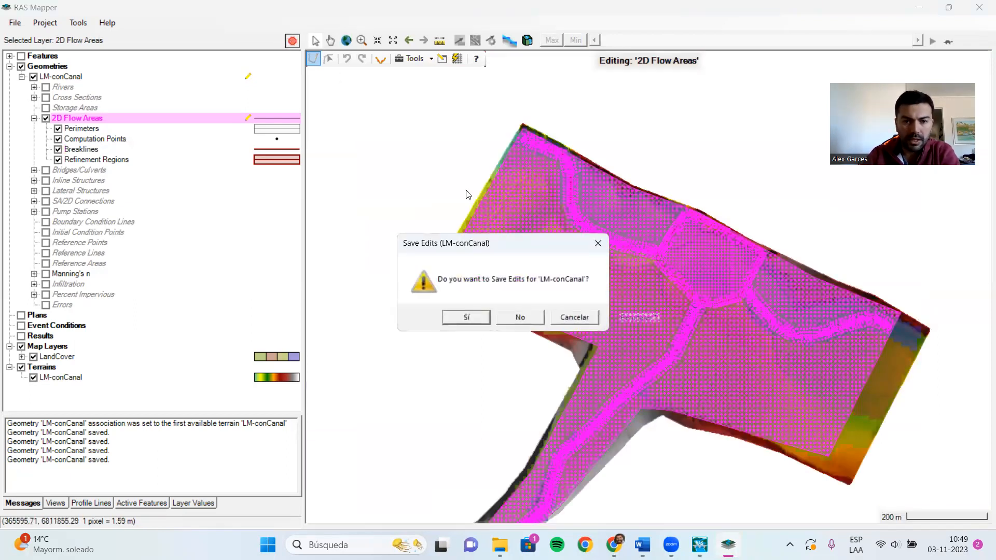
pyautogui.click(468, 318)
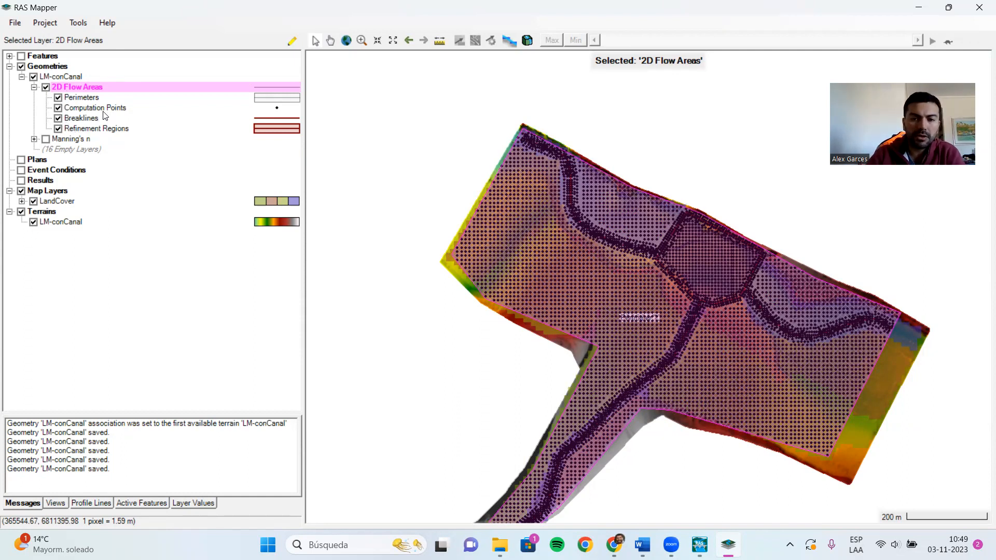
# - Start editing the LM-conCanal geometry, display the Boundary Condition Lines layer and make it the active editing layer
pyautogui.click(43, 77)
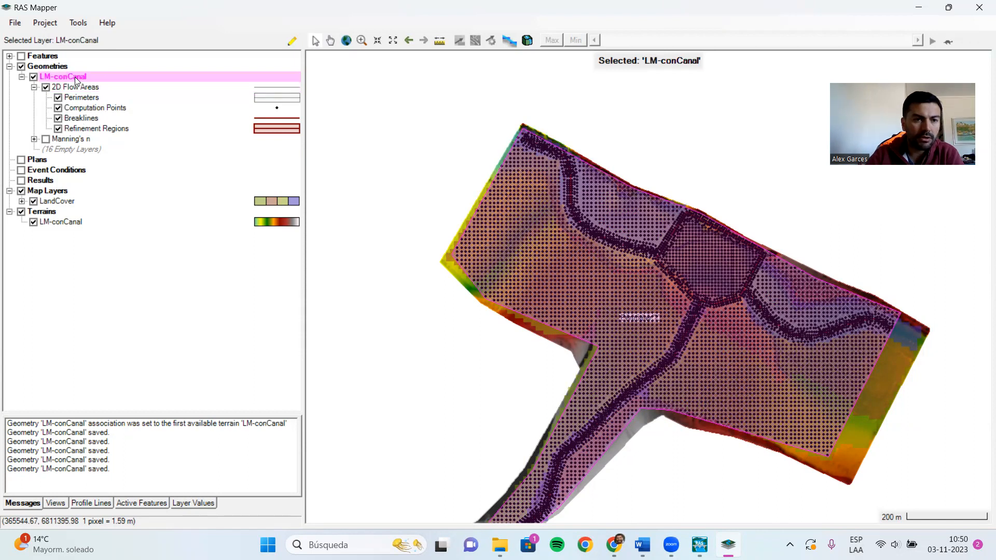
pyautogui.click(291, 42)
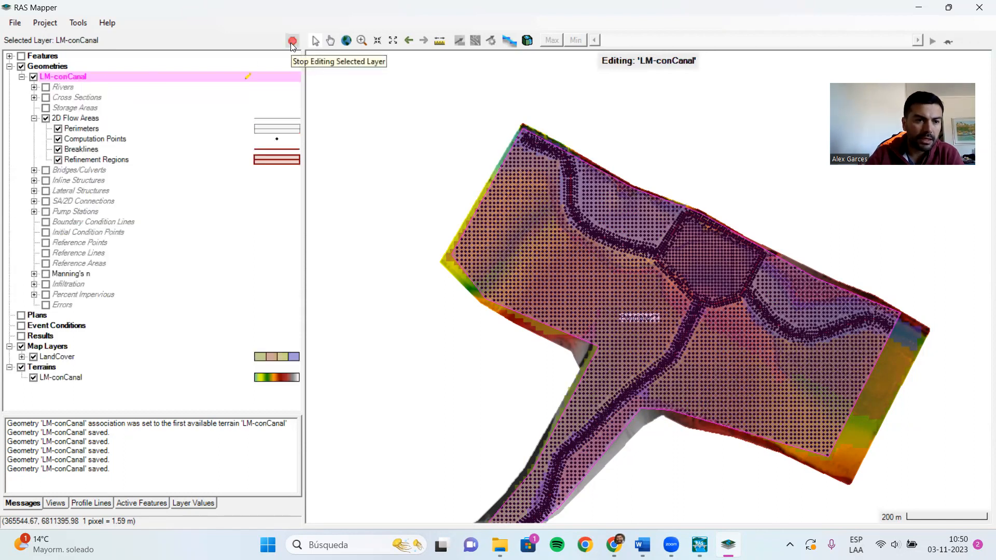
pyautogui.click(47, 222)
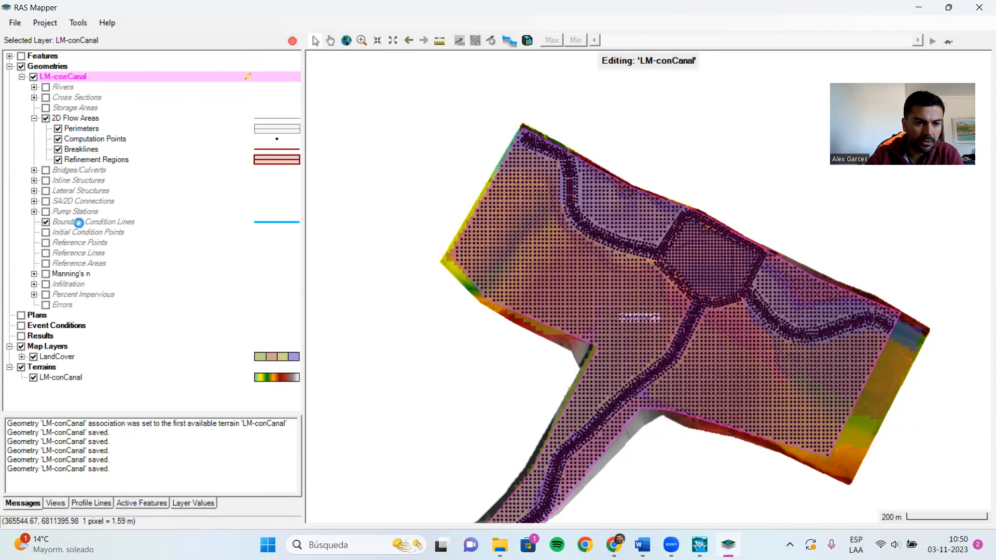
pyautogui.click(78, 223)
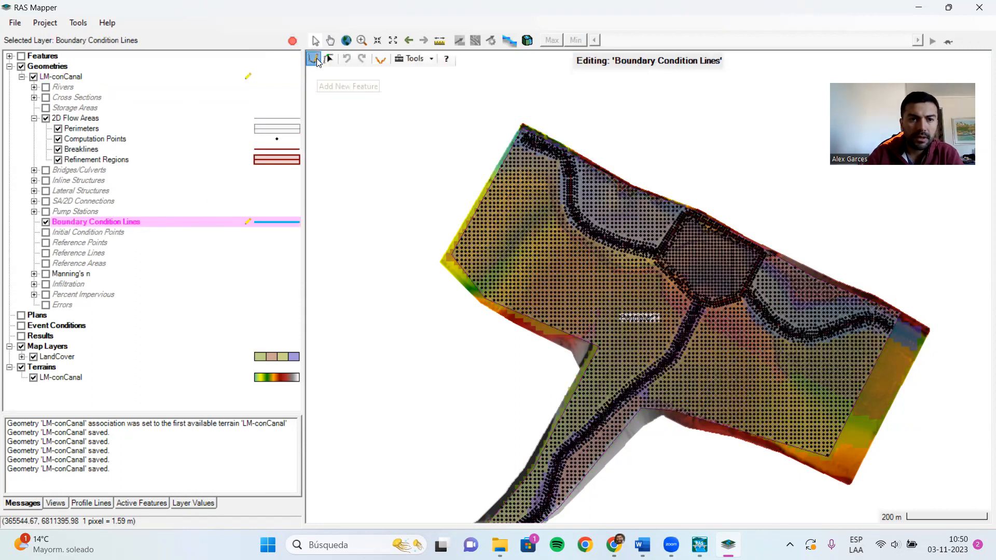
# - Draw a boundary condition line just outside the 2D area's eastern edge, across the river up to the northeast corner, and name it InRio
pyautogui.click(315, 59)
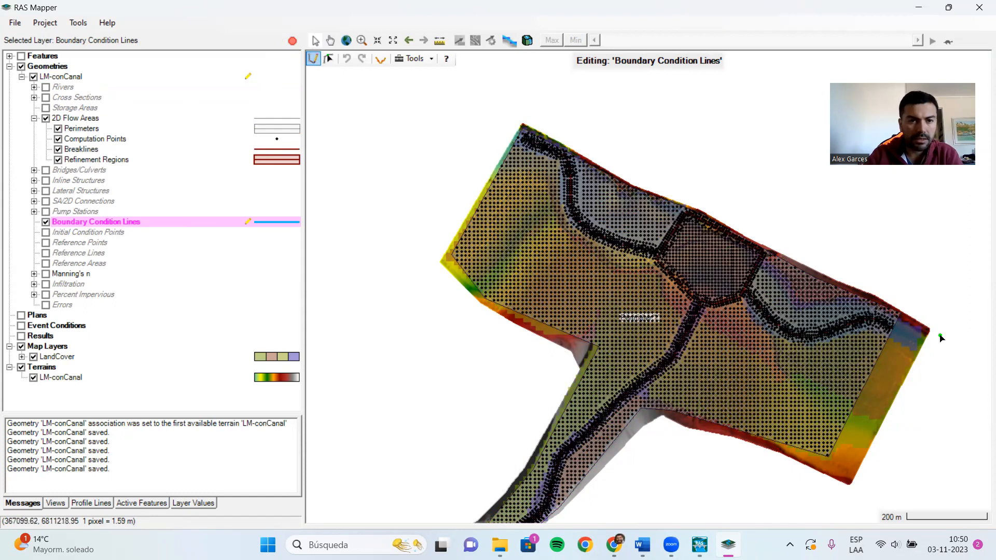
pyautogui.click(867, 393)
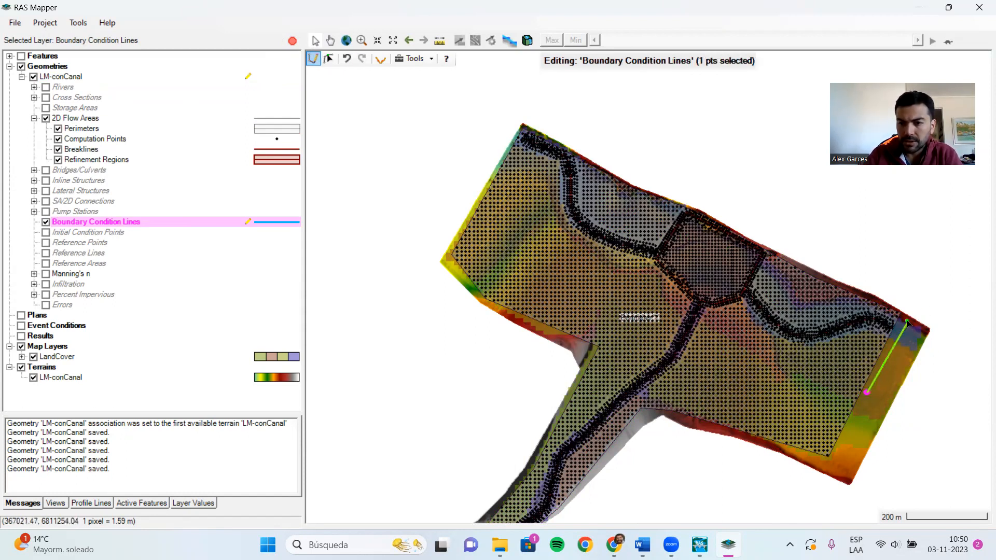
pyautogui.scroll(3, 906, 322)
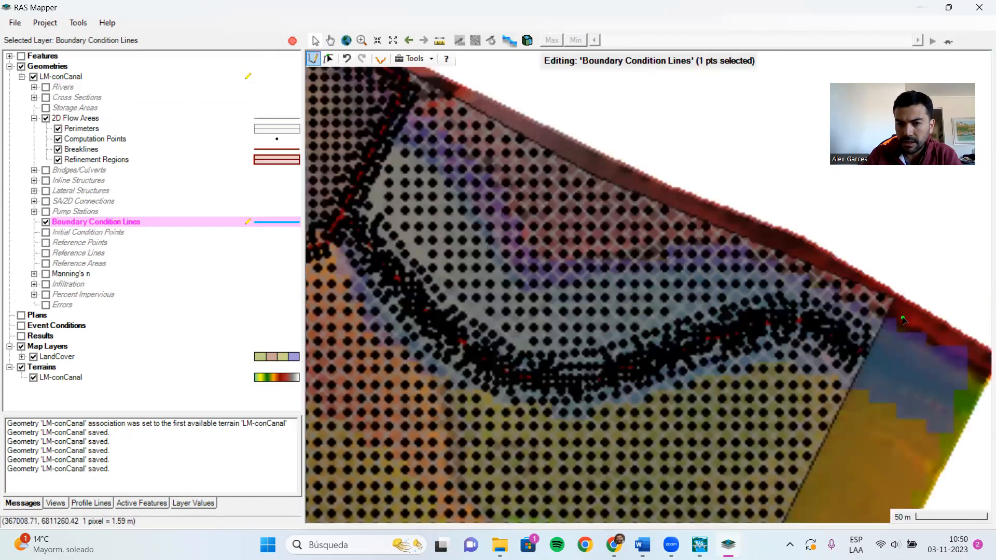
pyautogui.doubleClick(899, 310)
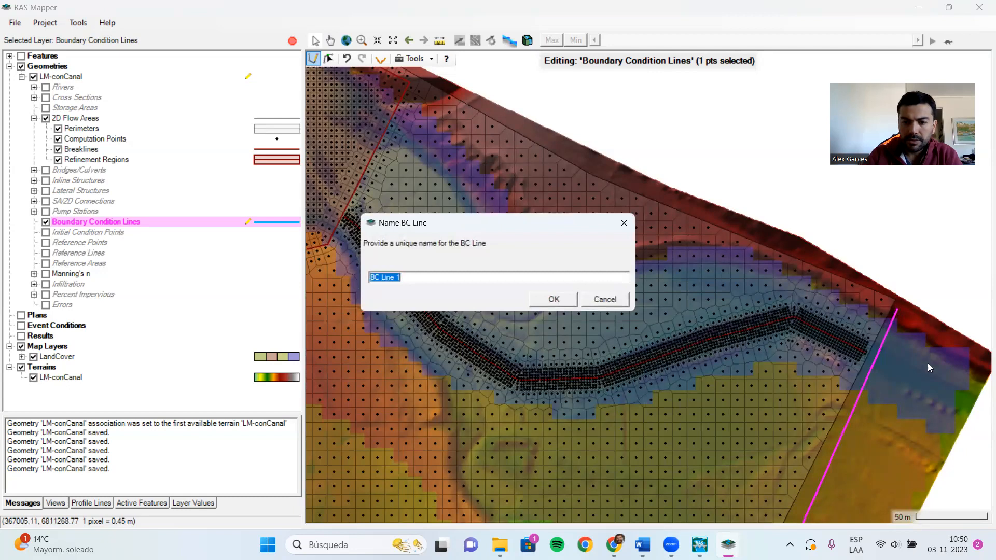
pyautogui.press('BackSpace')
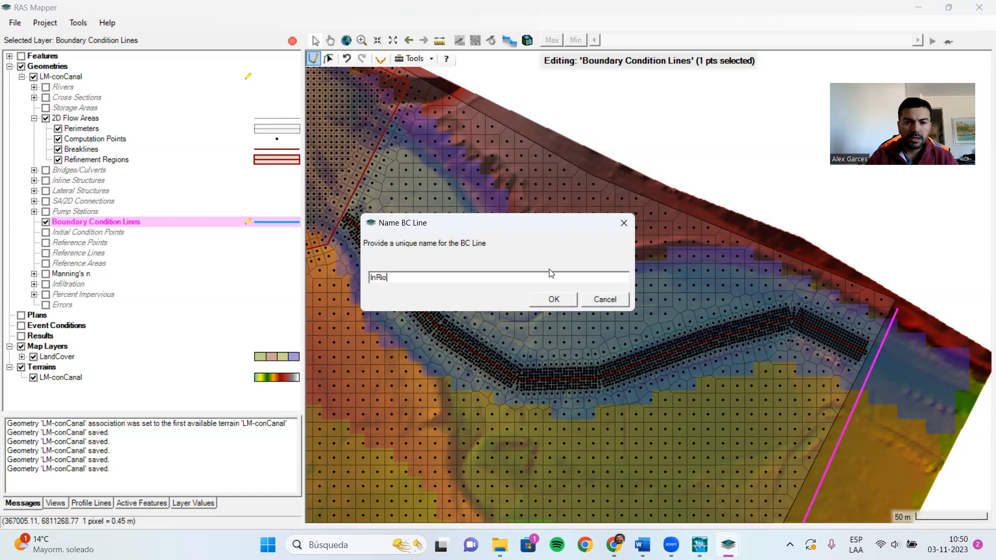
pyautogui.press('Return')
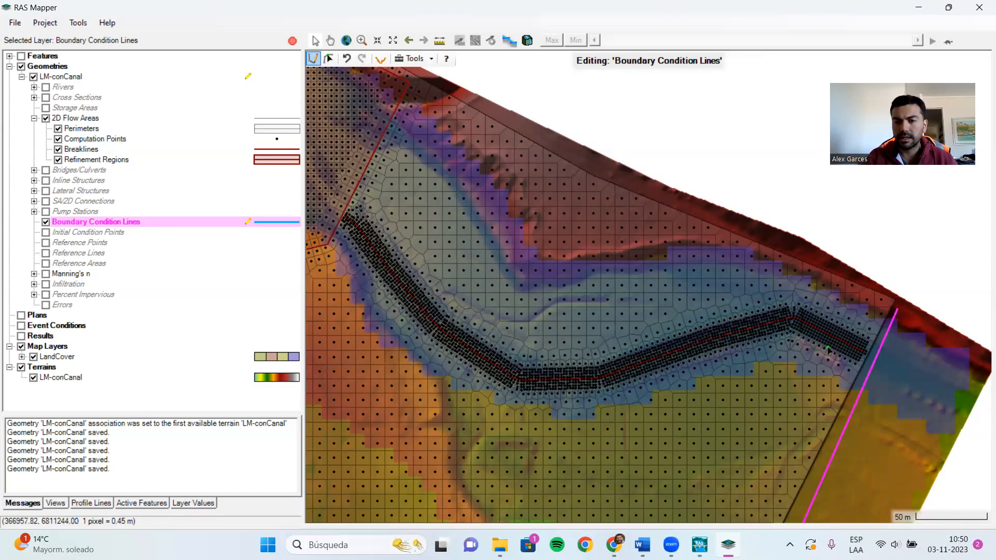
# - Draw a boundary condition line along the 2D area's northwestern edge, across the river up to the northern corner, and name it OutRio
pyautogui.scroll(-1, 905, 376)
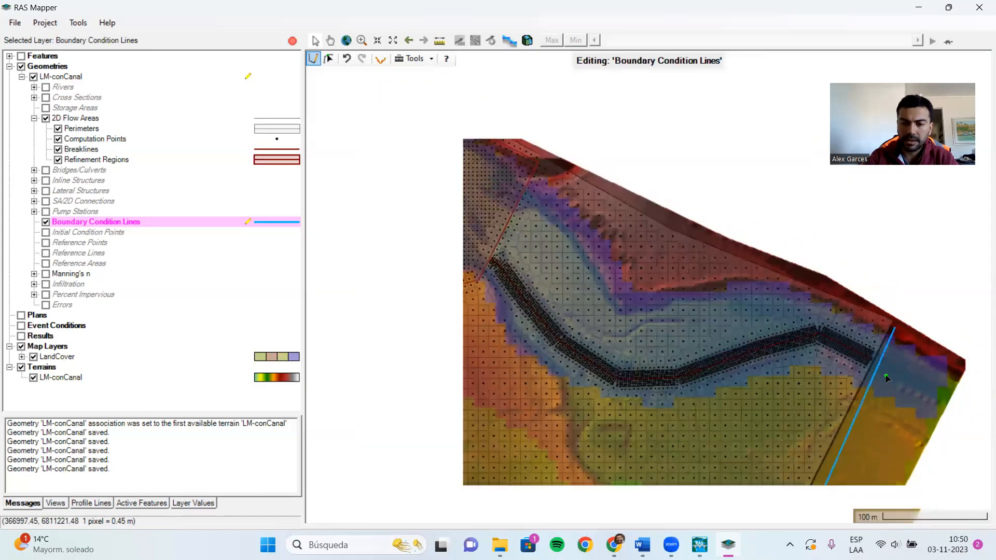
pyautogui.scroll(-1, 886, 376)
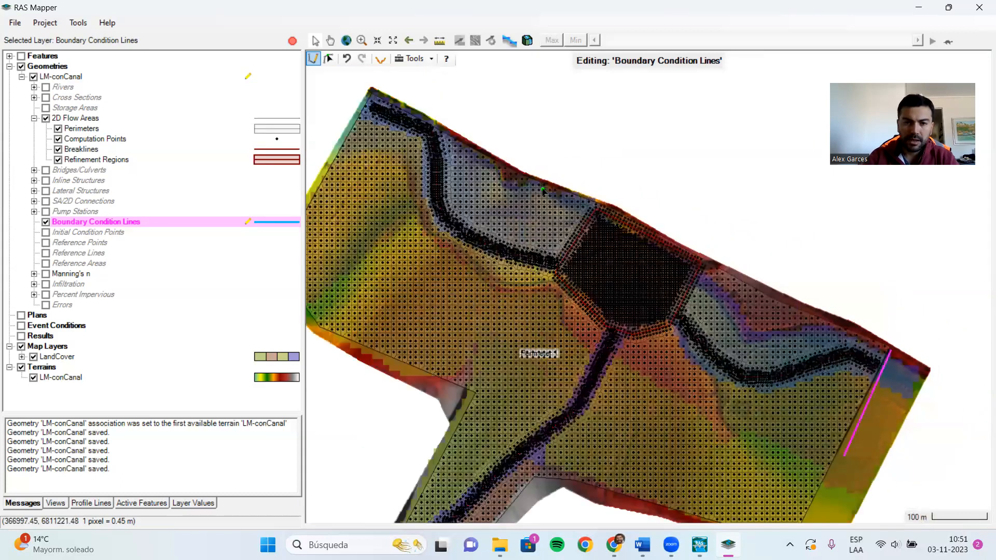
pyautogui.scroll(-1, 886, 375)
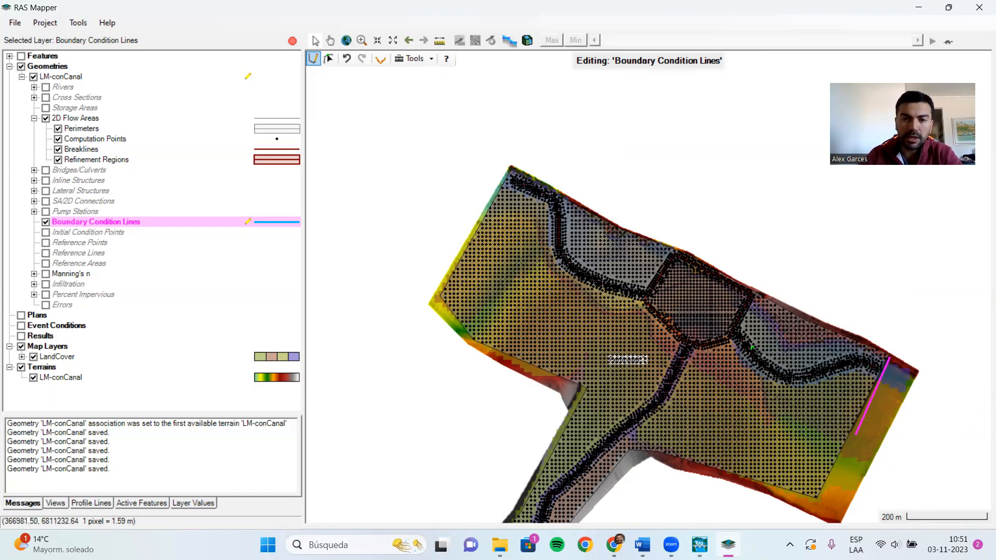
pyautogui.scroll(2, 500, 184)
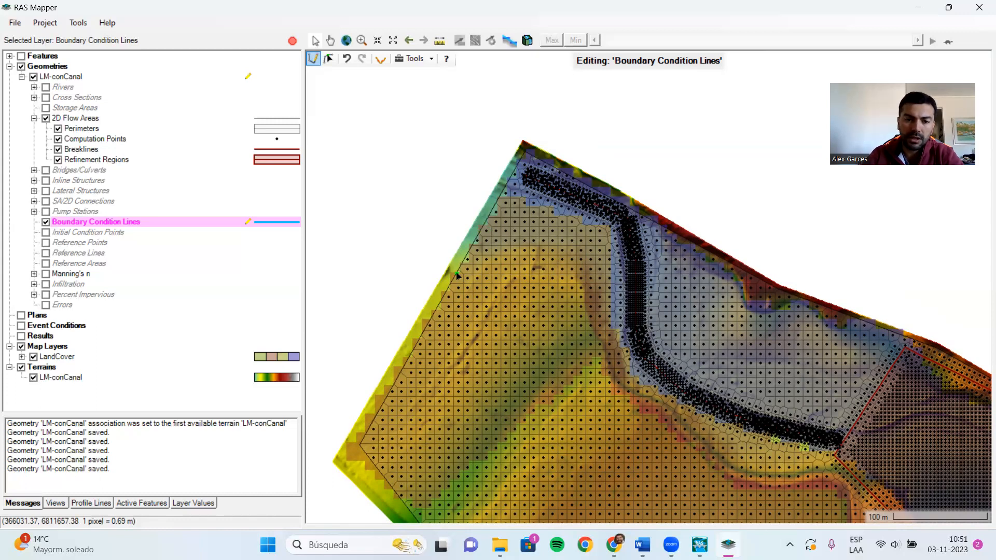
pyautogui.click(411, 341)
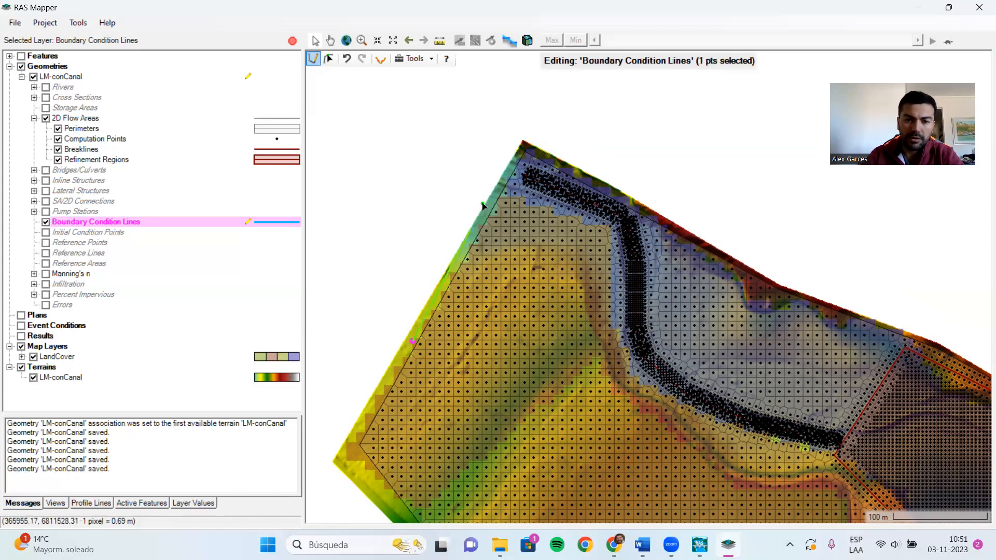
pyautogui.doubleClick(521, 147)
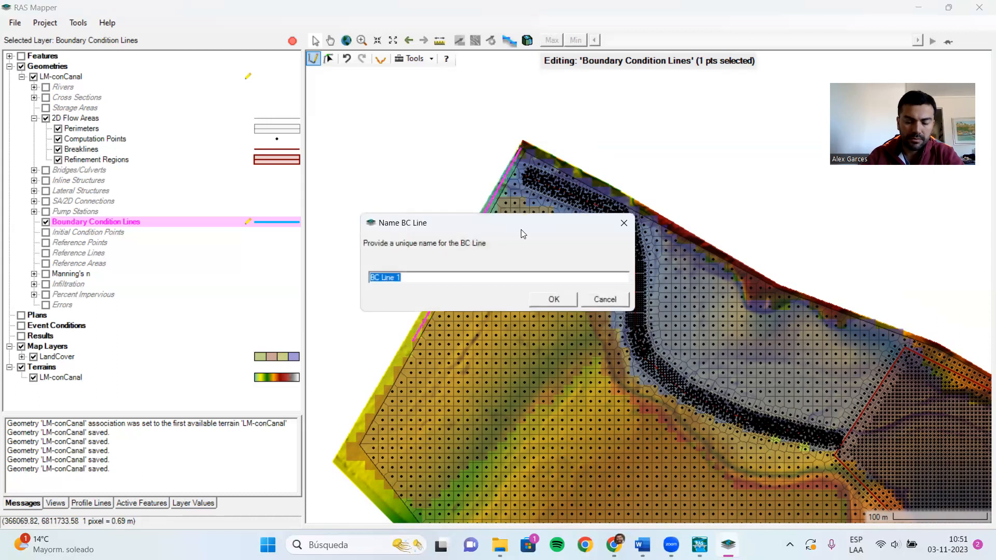
pyautogui.write('Outri')
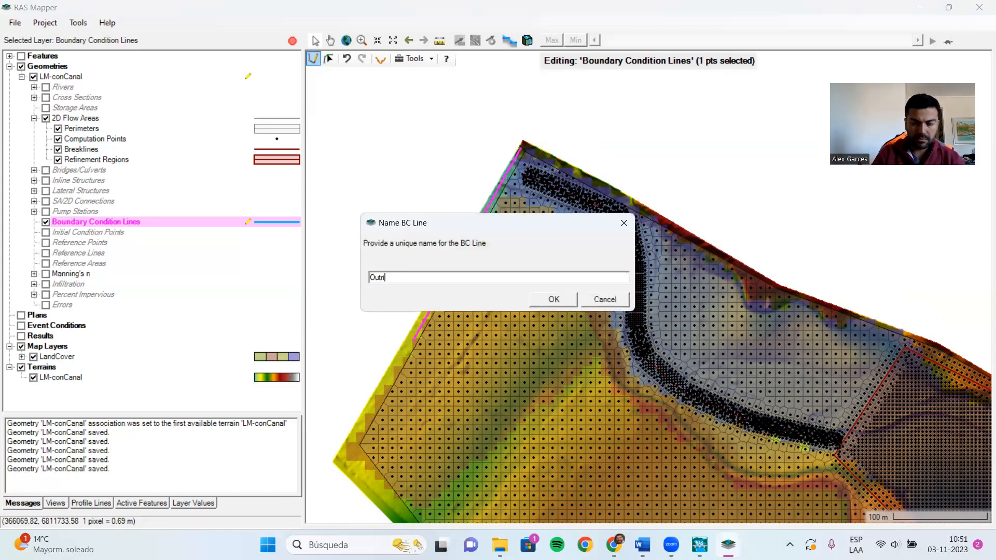
pyautogui.write('o')
pyautogui.press('BackSpace')
pyautogui.press('BackSpace')
pyautogui.press('BackSpace')
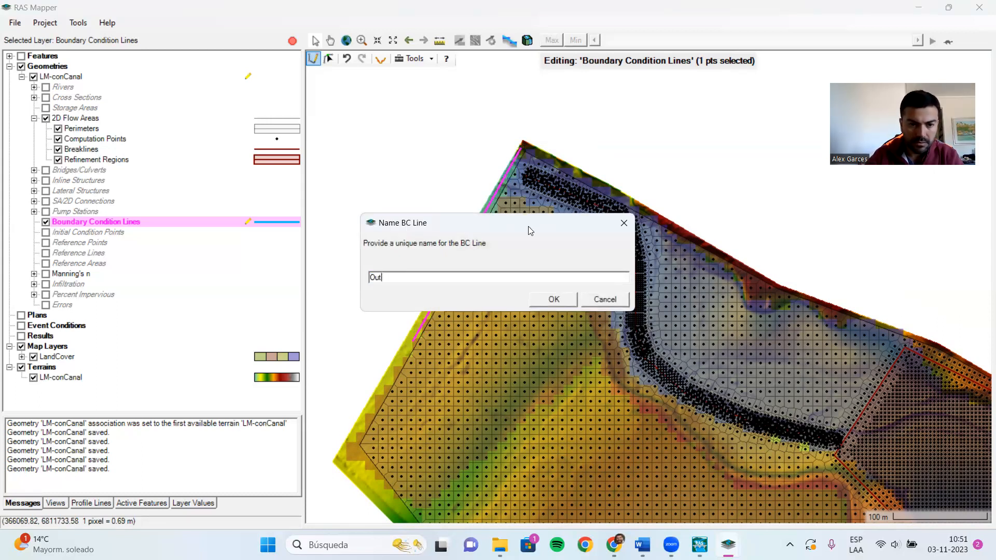
pyautogui.write('Tio')
pyautogui.click(557, 301)
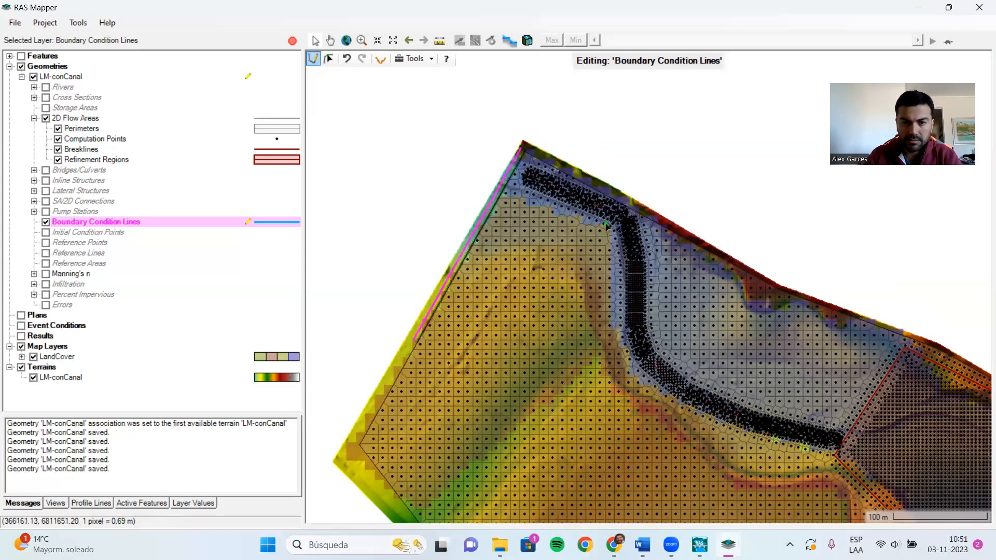
# - Draw a short boundary condition line just outside the southwestern end of the 2D area, across the tributary channel, and name it InQueb
pyautogui.scroll(-3, 540, 143)
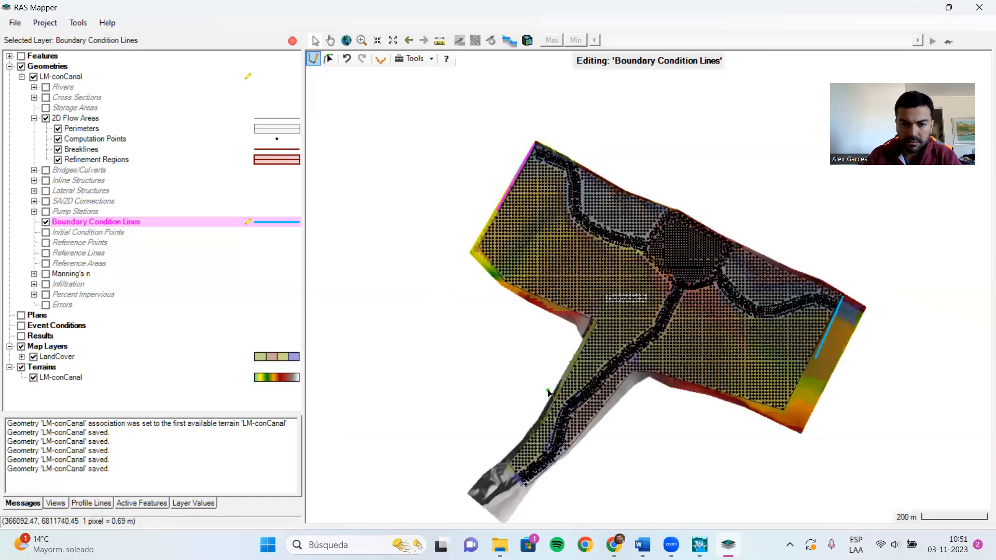
pyautogui.scroll(3, 517, 498)
pyautogui.scroll(3, 517, 498)
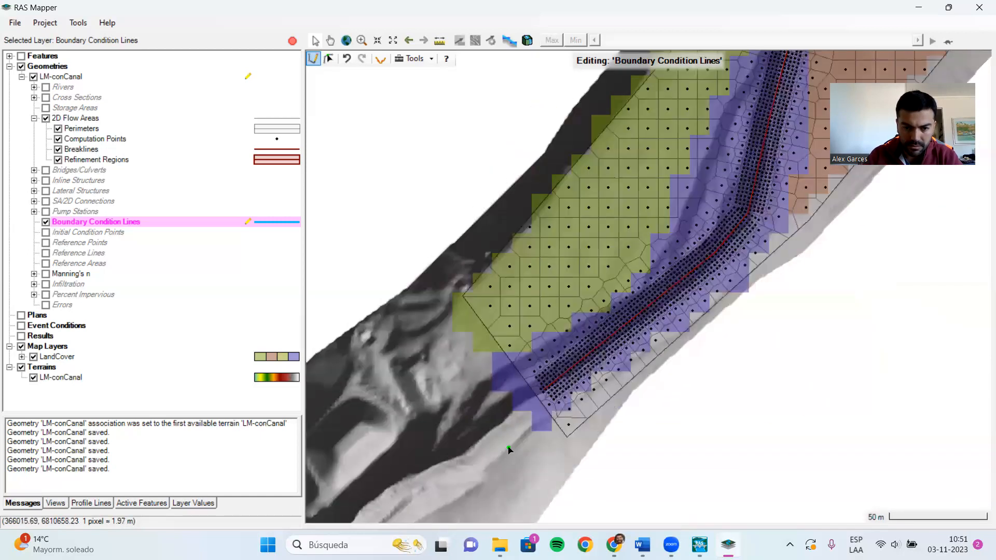
pyautogui.click(515, 375)
pyautogui.doubleClick(540, 415)
pyautogui.write('InQueb')
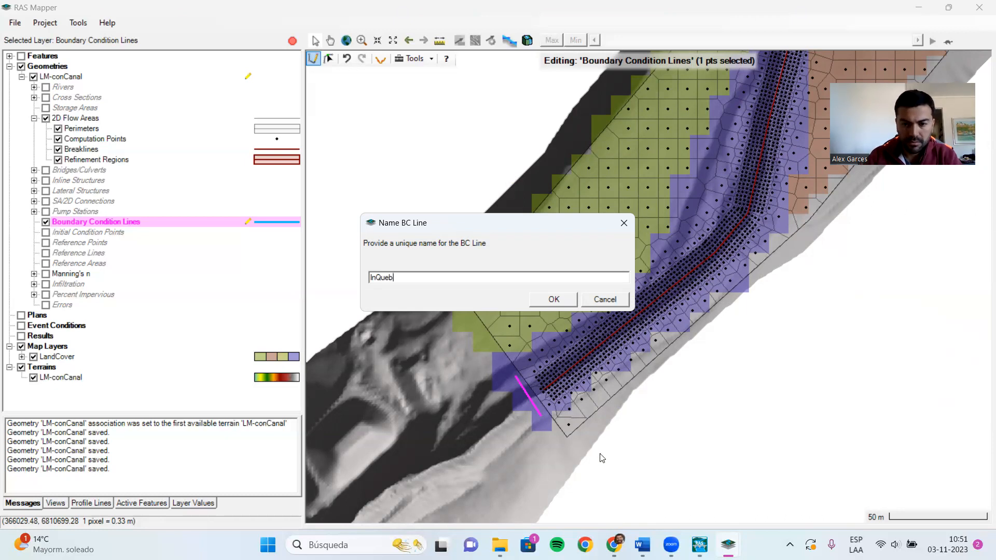
pyautogui.click(553, 299)
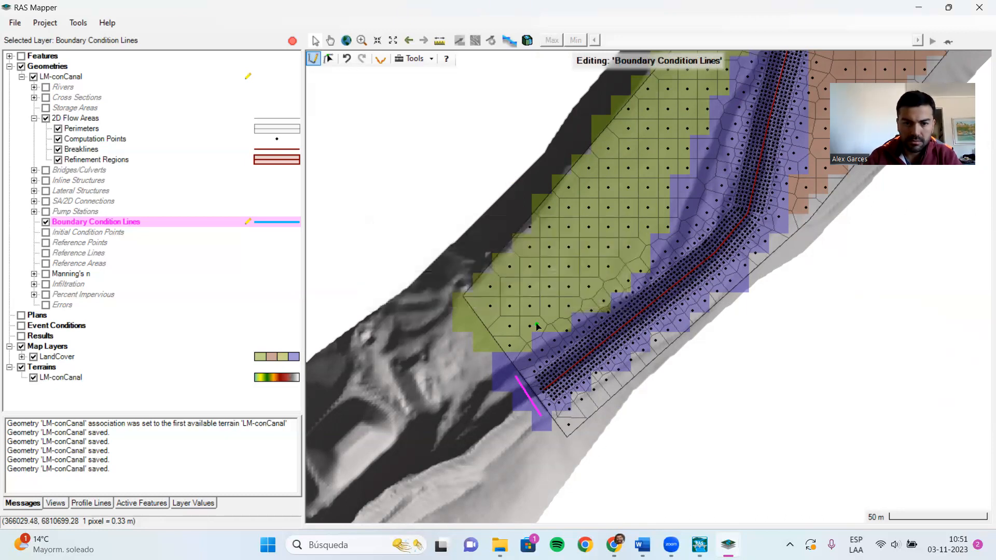
# - Select the LM-conCanal geometry and look through the commands available for it and for the Geometries group
pyautogui.scroll(-2, 512, 428)
pyautogui.scroll(-2, 511, 428)
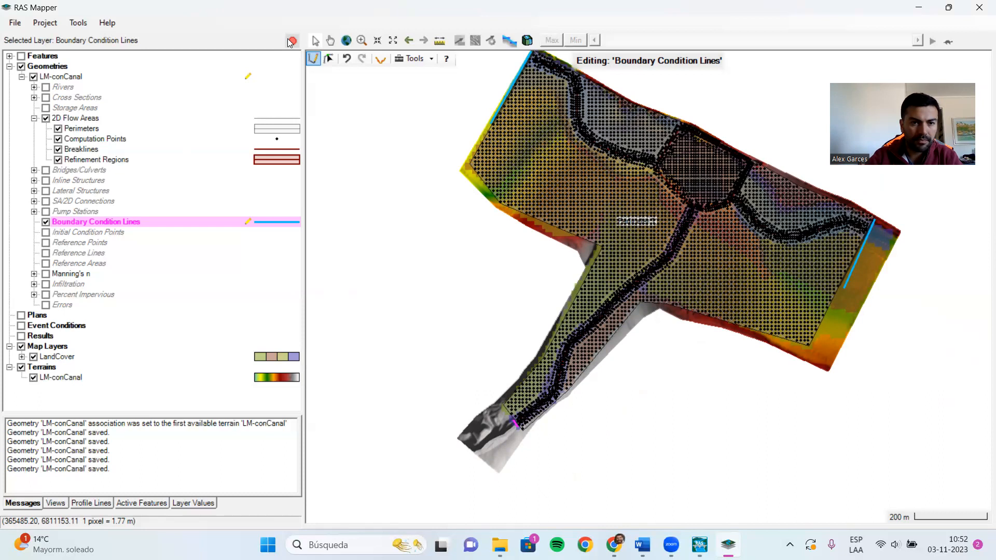
pyautogui.click(62, 77)
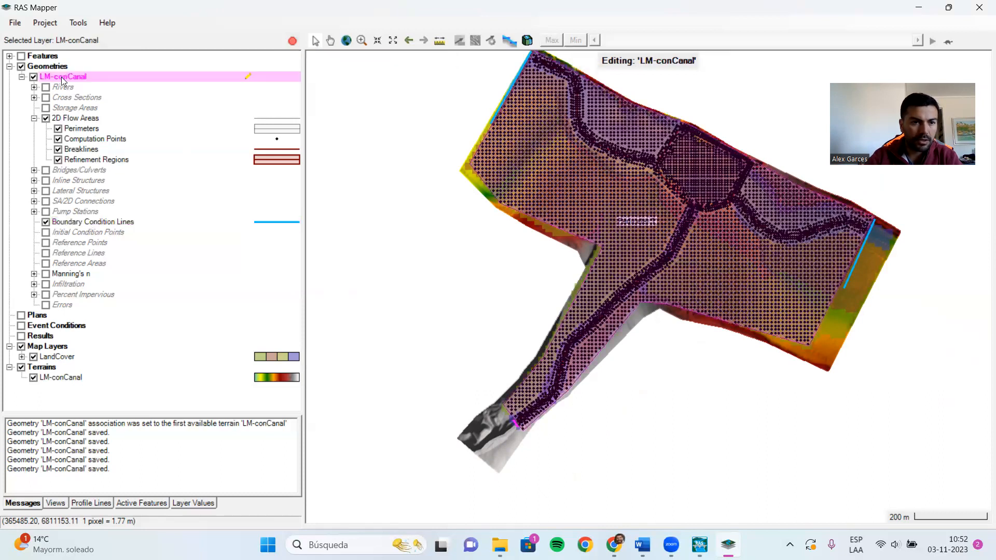
pyautogui.rightClick(61, 75)
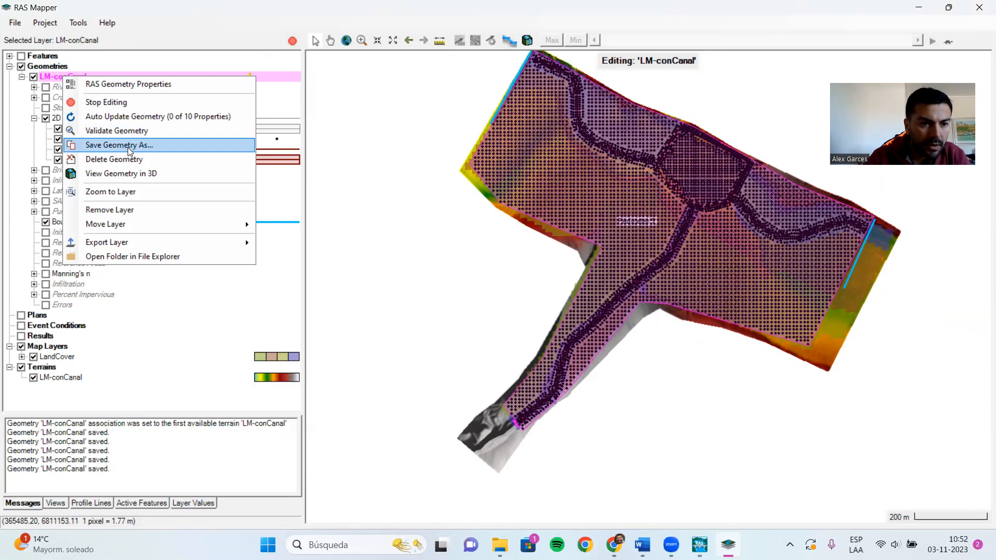
pyautogui.rightClick(37, 66)
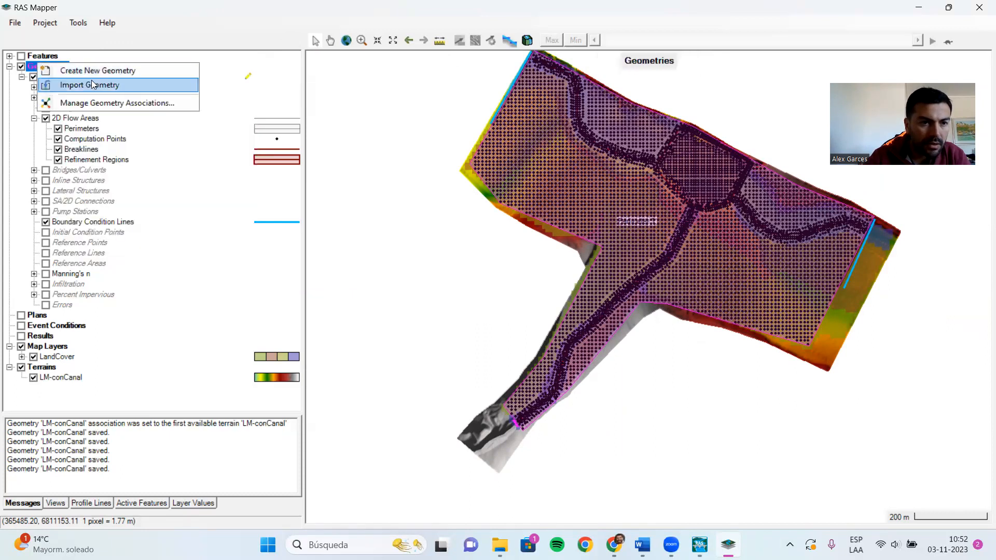
# - Check which terrain and Manning's n layers are associated with the LM-conCanal geometry
pyautogui.click(99, 102)
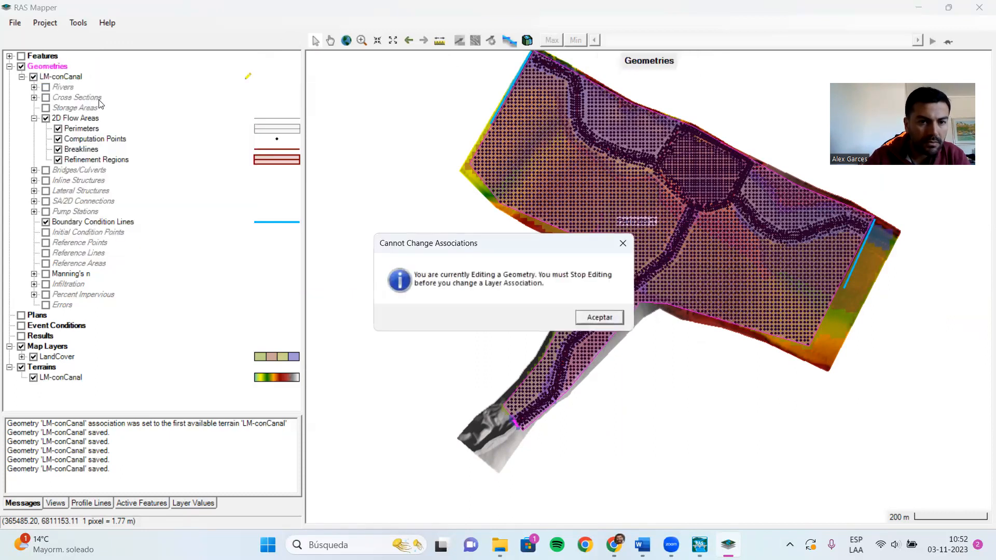
pyautogui.click(596, 316)
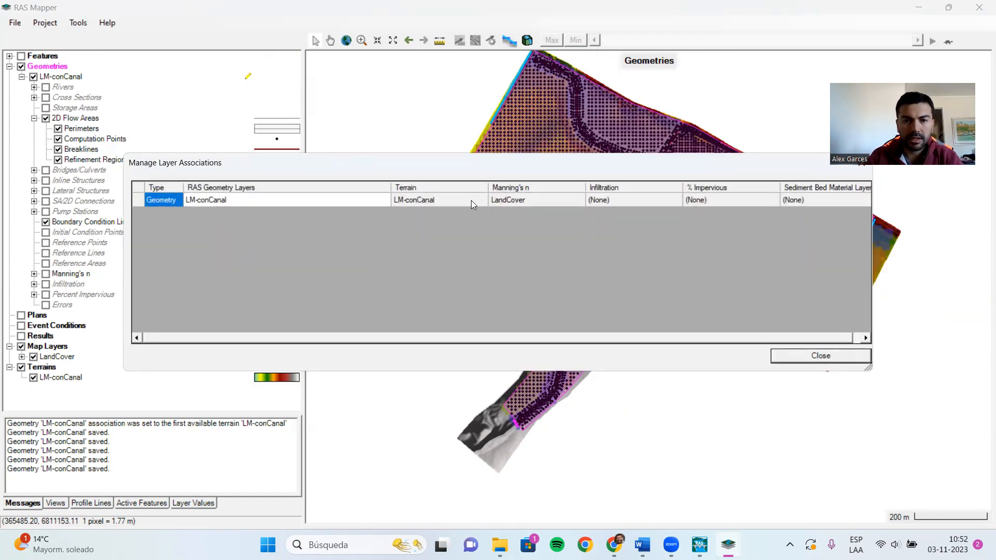
pyautogui.click(825, 355)
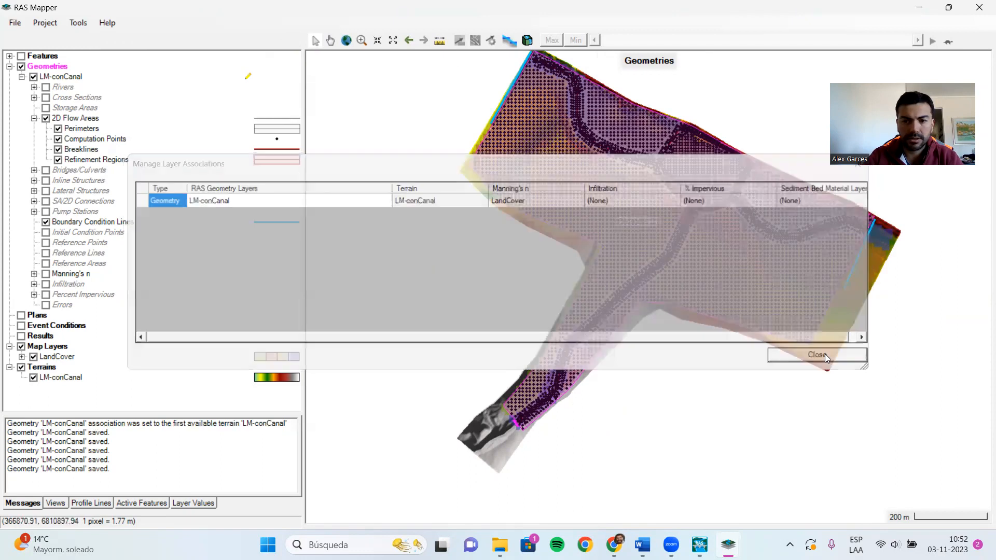
# - Stop editing the LM-conCanal geometry, saving its edits, and close RAS Mapper
pyautogui.click(248, 76)
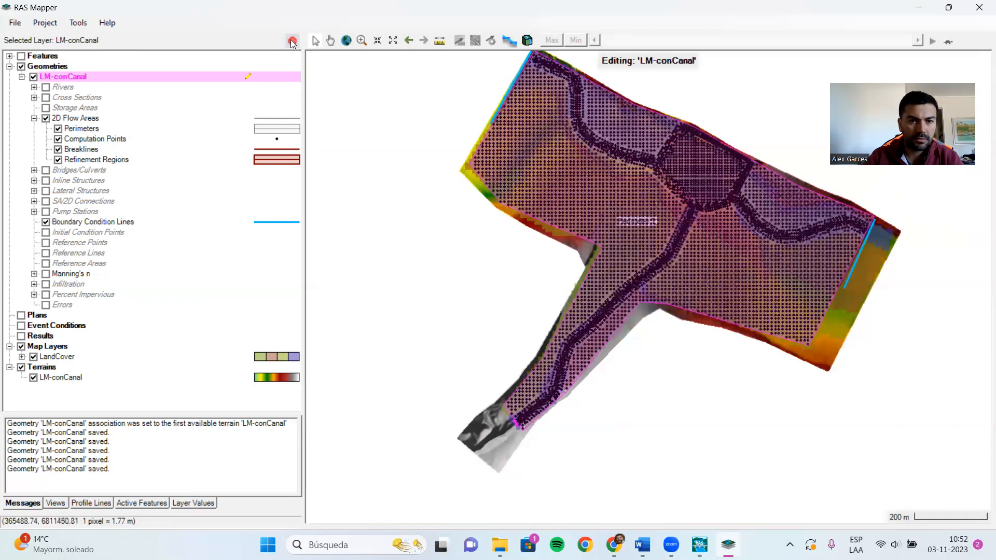
pyautogui.click(292, 41)
pyautogui.click(468, 317)
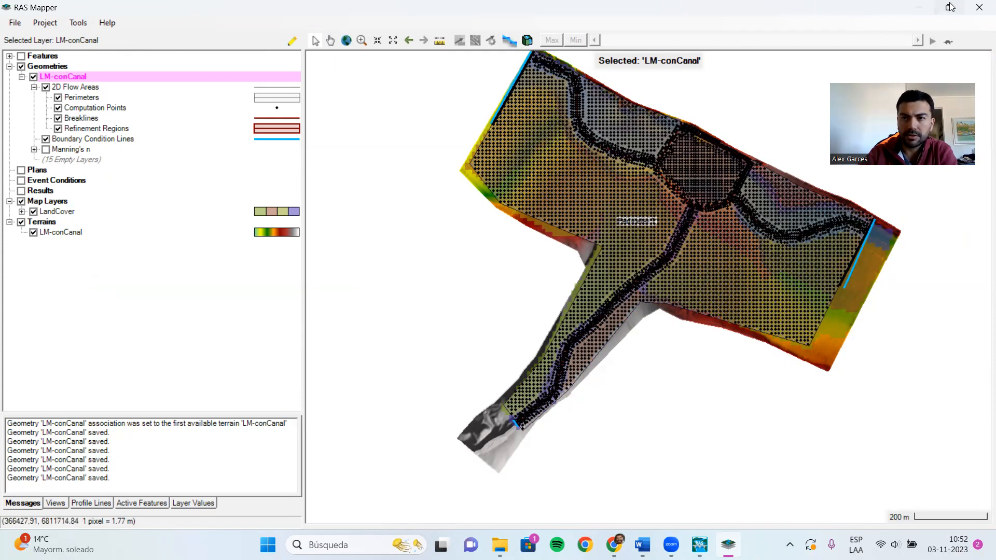
pyautogui.click(979, 7)
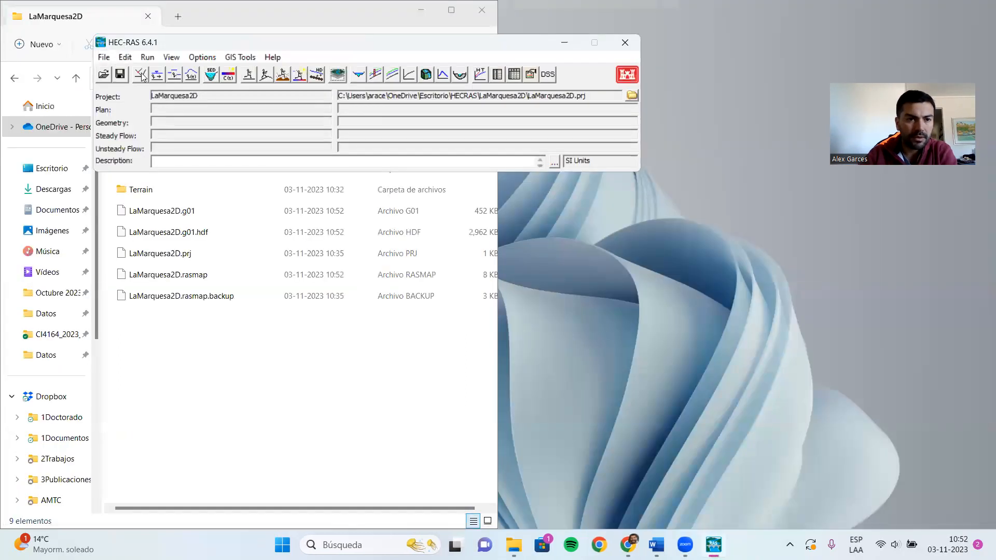
# - Load the LM-conCanal geometry into the geometric data editor
pyautogui.click(140, 74)
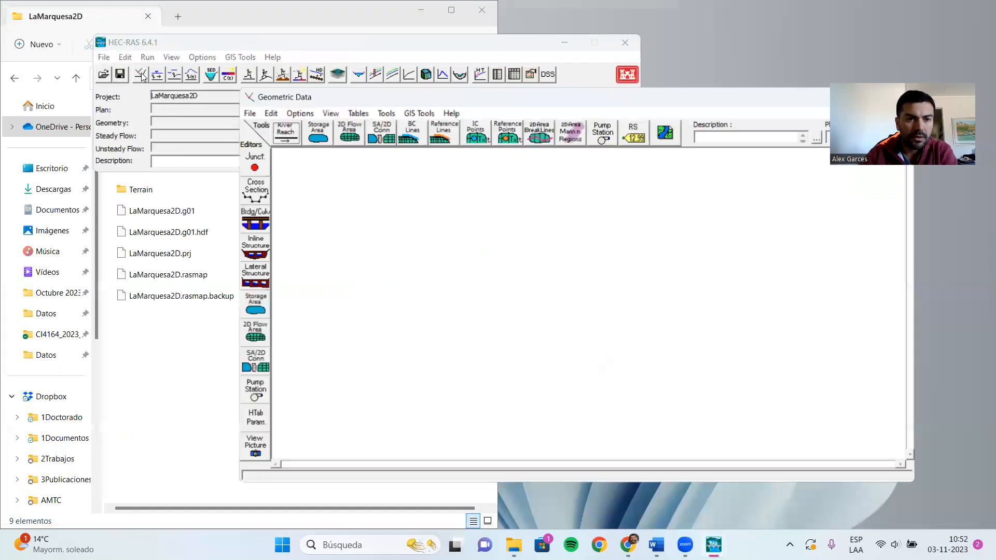
pyautogui.click(249, 113)
pyautogui.click(311, 143)
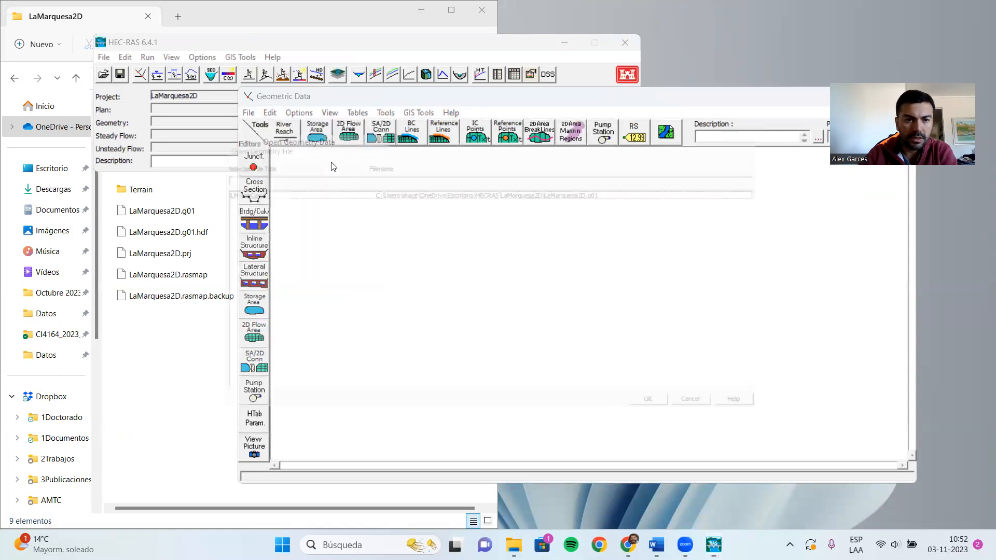
pyautogui.click(278, 188)
pyautogui.click(677, 417)
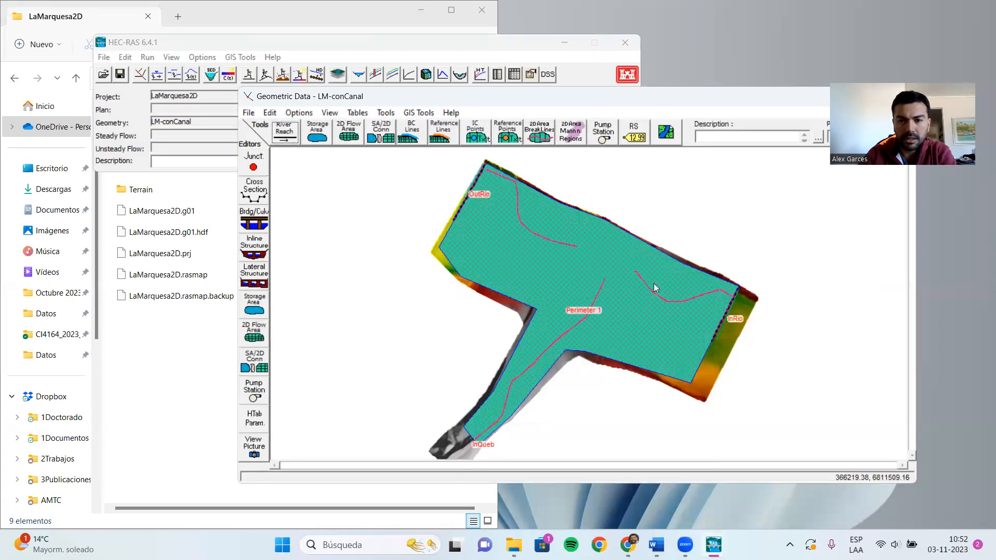
# - Inspect the computational mesh around the InRio boundary line and close the geometric data editor
pyautogui.scroll(3, 732, 309)
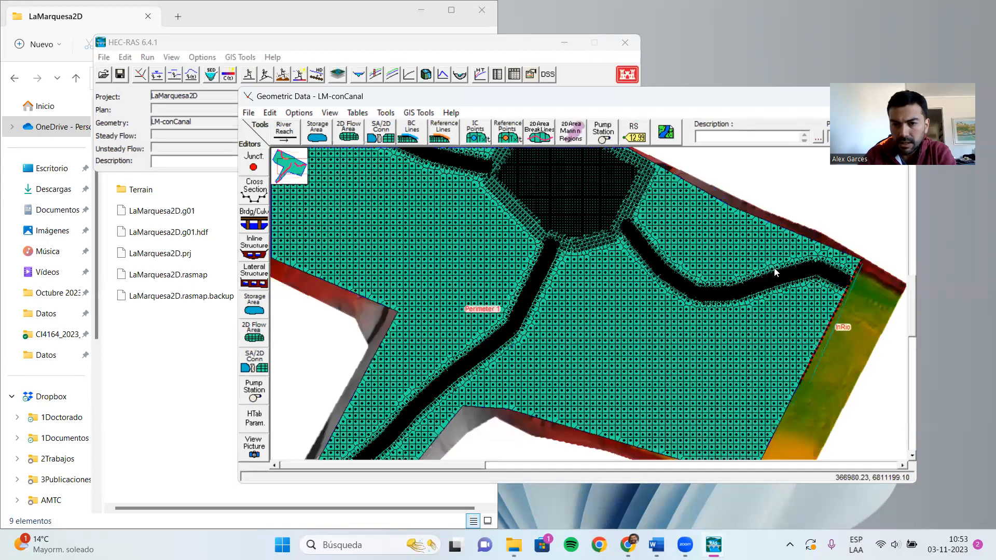
pyautogui.scroll(3, 760, 285)
pyautogui.scroll(-2, 759, 280)
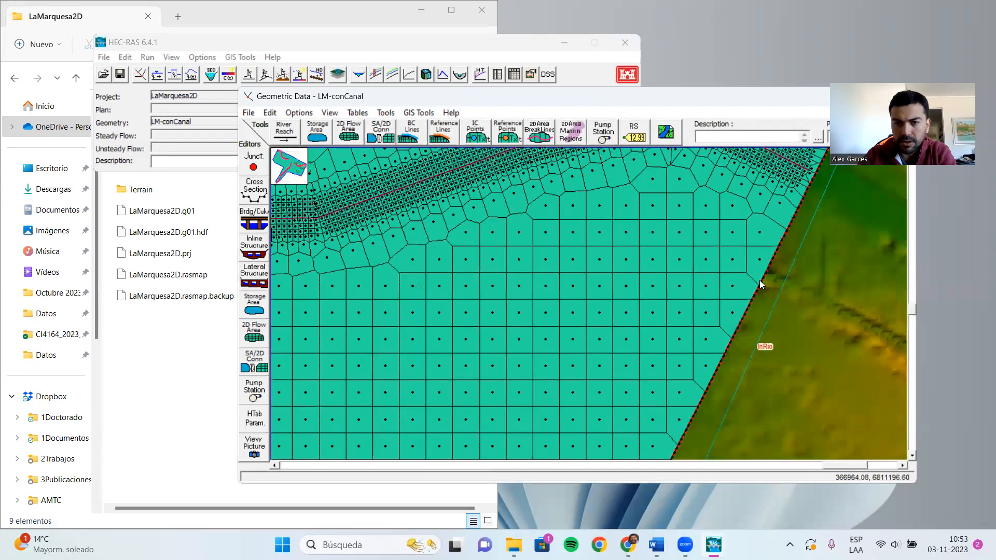
pyautogui.scroll(-4, 771, 319)
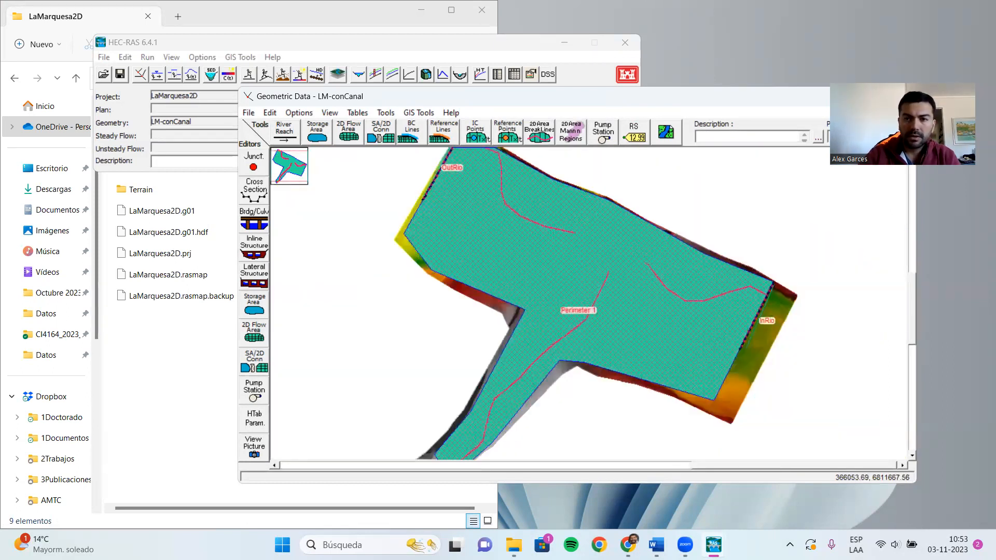
pyautogui.click(900, 96)
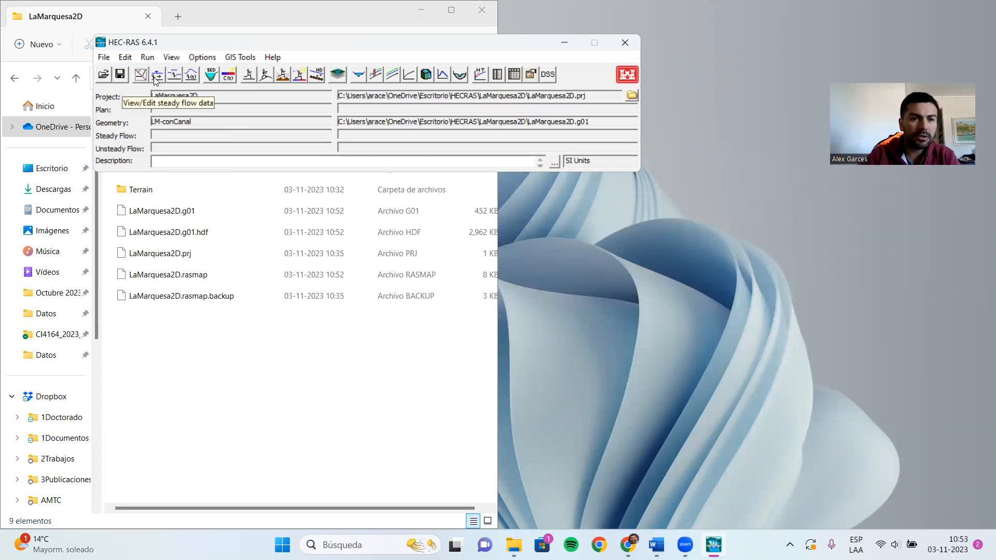
# - Open the unsteady flow data editor and bring up RAS Mapper alongside it
pyautogui.click(192, 78)
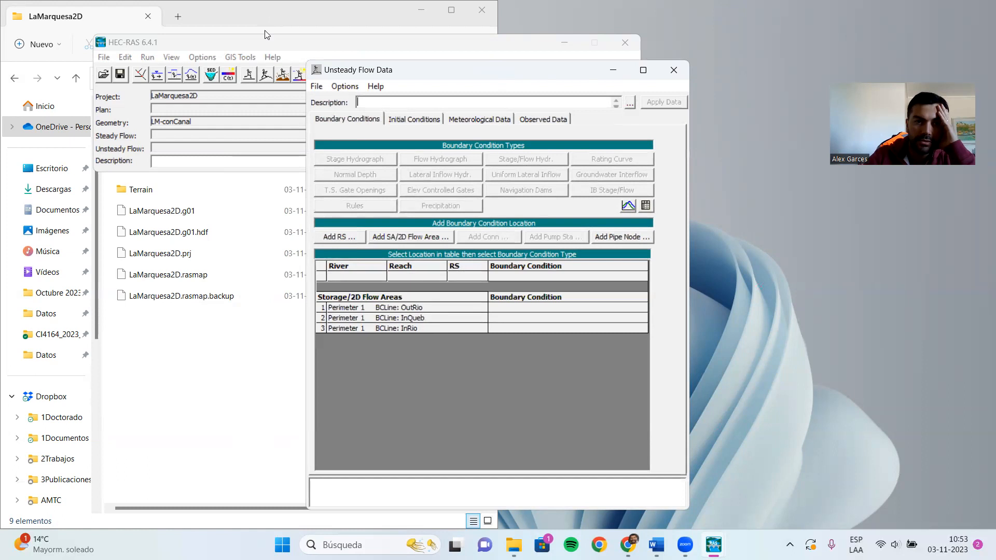
pyautogui.click(317, 49)
pyautogui.click(338, 75)
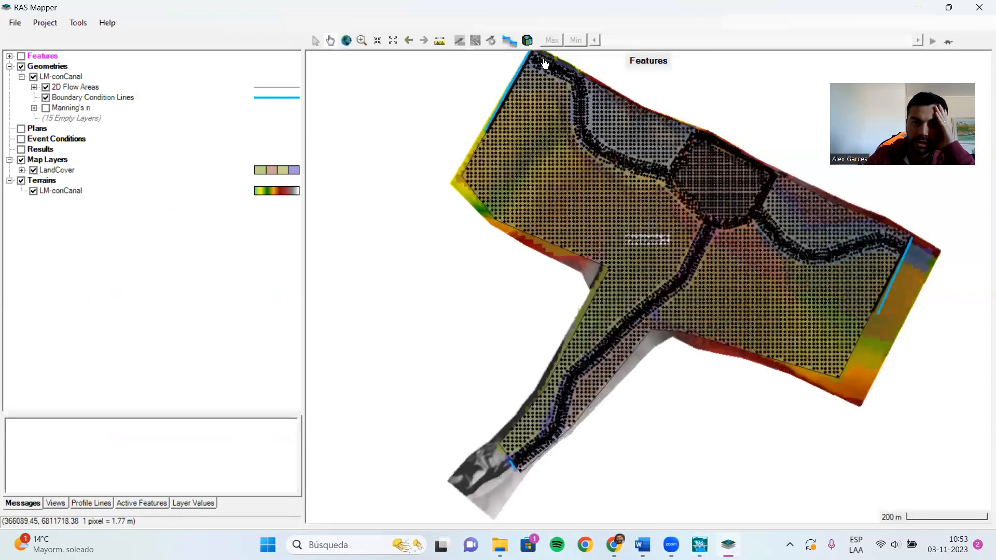
# - Measure the terrain slope along the river channel breakline just upstream of the OutRio boundary
pyautogui.scroll(4, 543, 63)
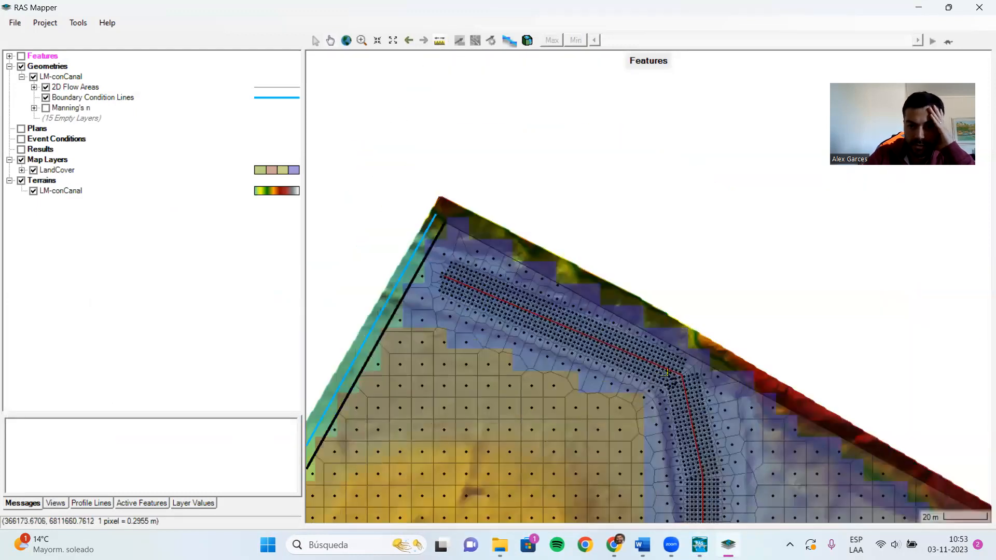
pyautogui.click(669, 372)
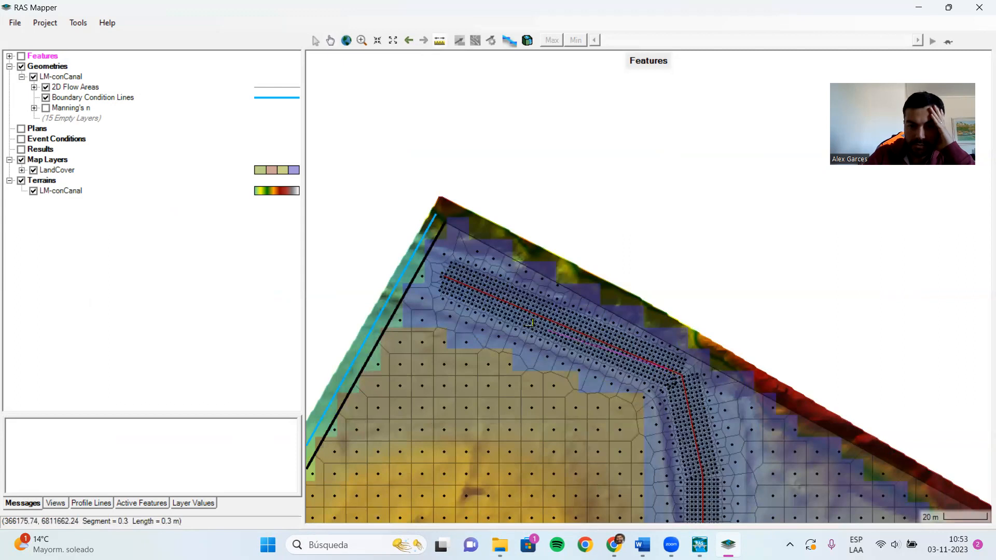
pyautogui.rightClick(417, 264)
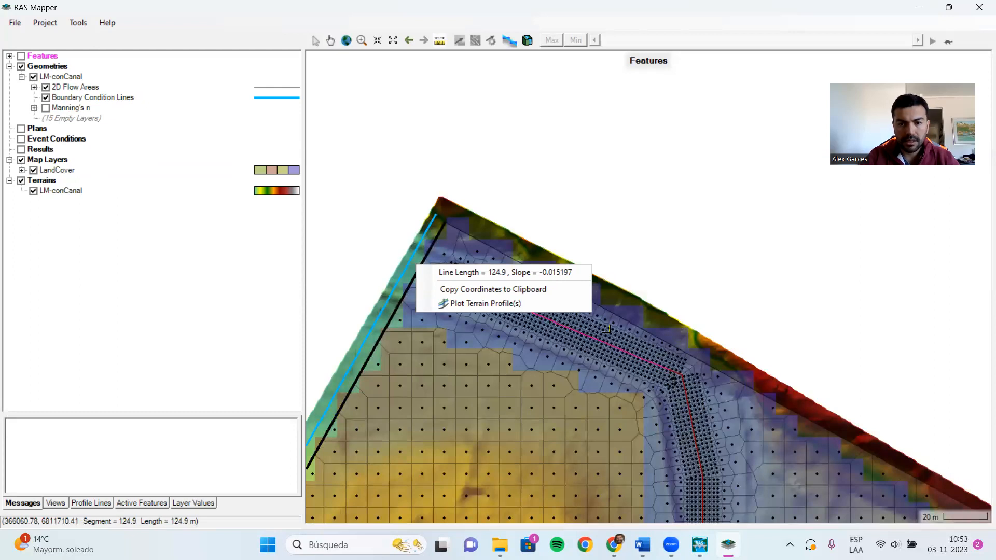
pyautogui.click(627, 345)
pyautogui.click(620, 350)
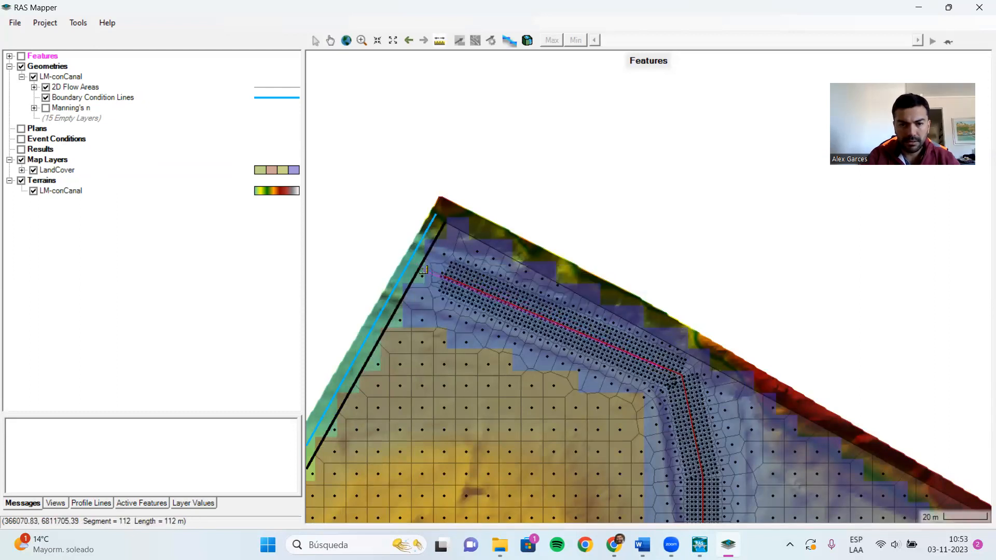
pyautogui.rightClick(426, 268)
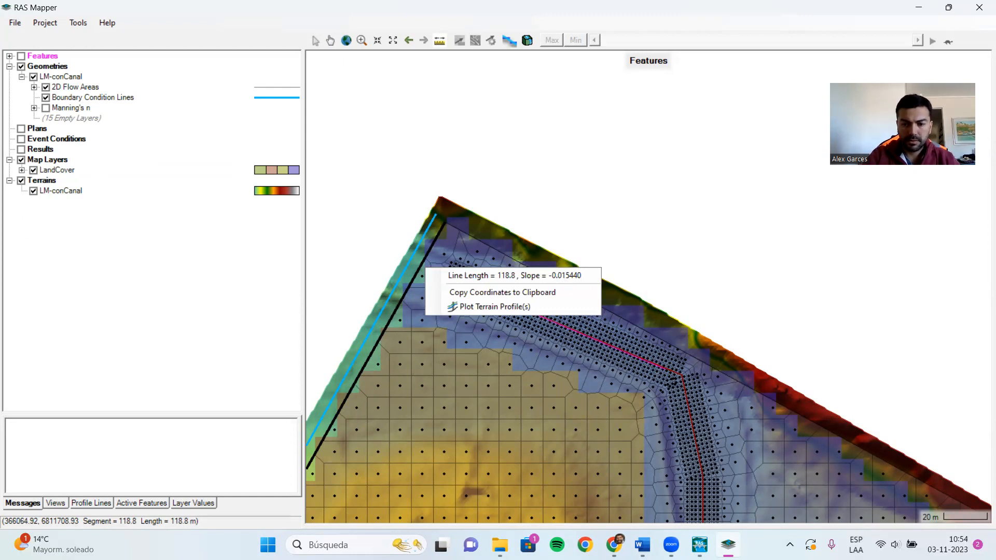
# - Assign a normal depth boundary condition with a friction slope of 0.015 to the OutRio line in the unsteady flow data
pyautogui.click(700, 545)
pyautogui.click(768, 467)
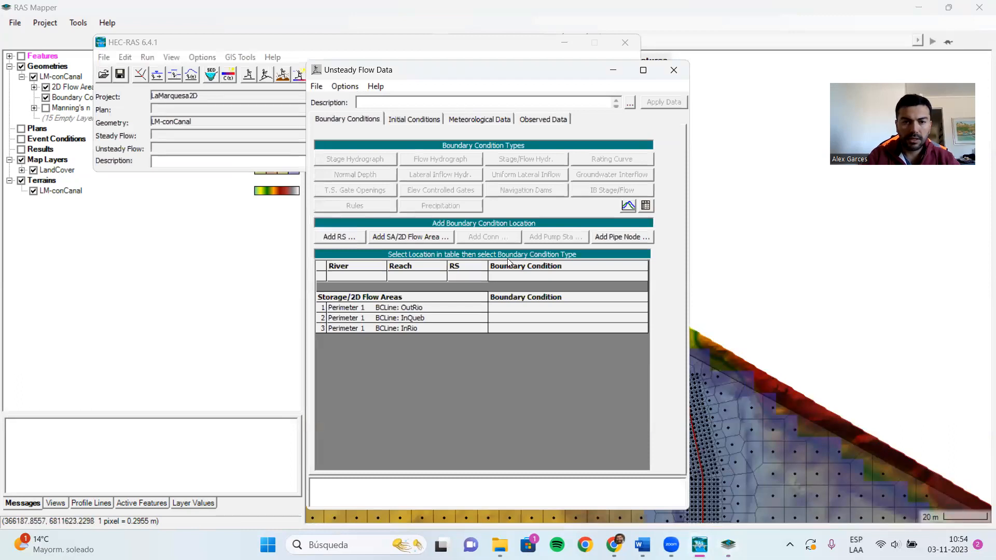
pyautogui.click(515, 308)
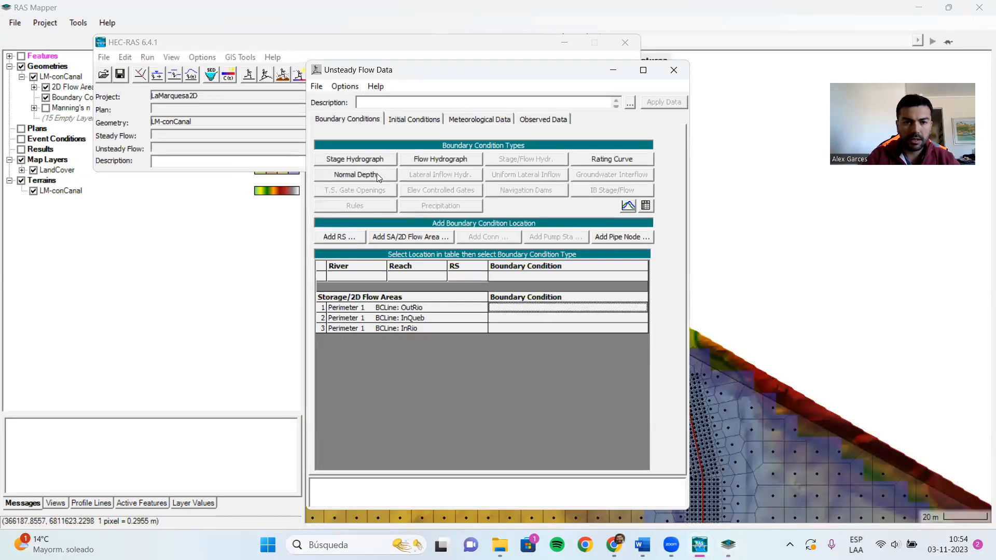
pyautogui.click(377, 174)
pyautogui.click(592, 268)
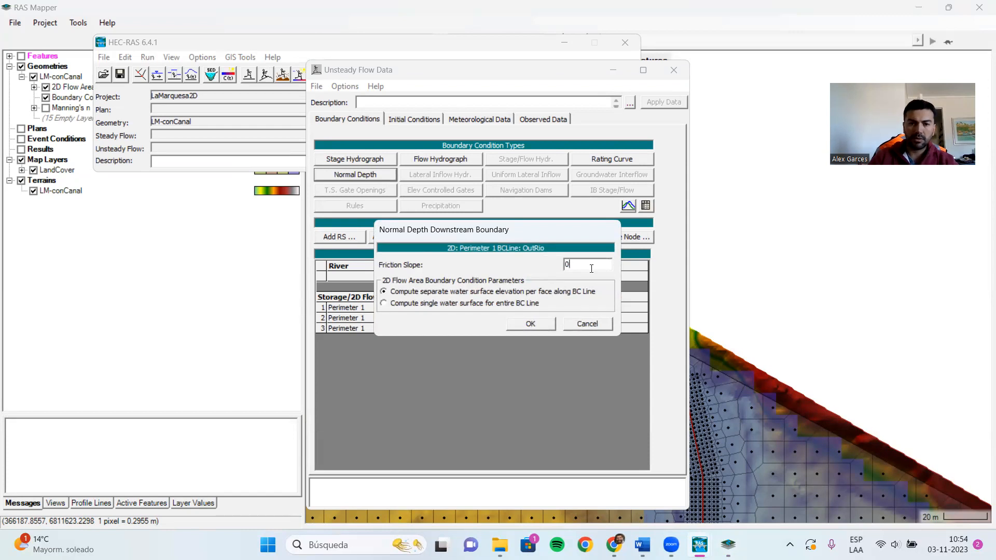
pyautogui.write('.015')
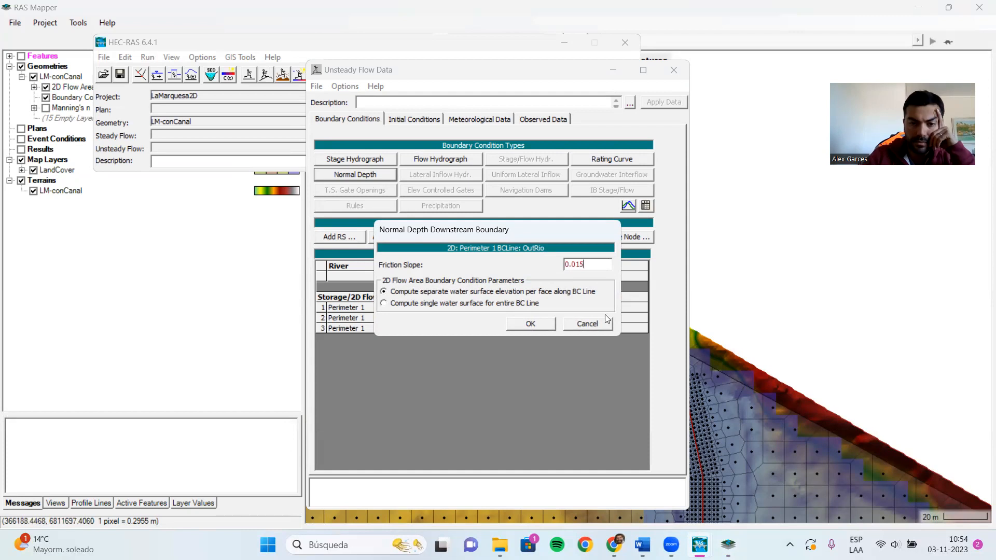
pyautogui.click(531, 323)
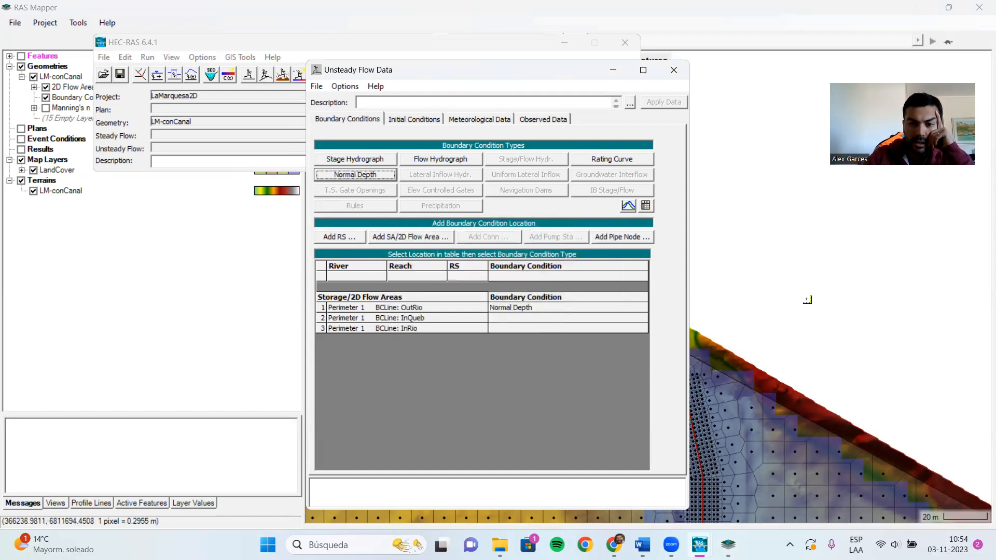
# - Measure the terrain slope along the tributary channel across the InQueb boundary line in RAS Mapper
pyautogui.click(807, 300)
pyautogui.scroll(-8, 733, 185)
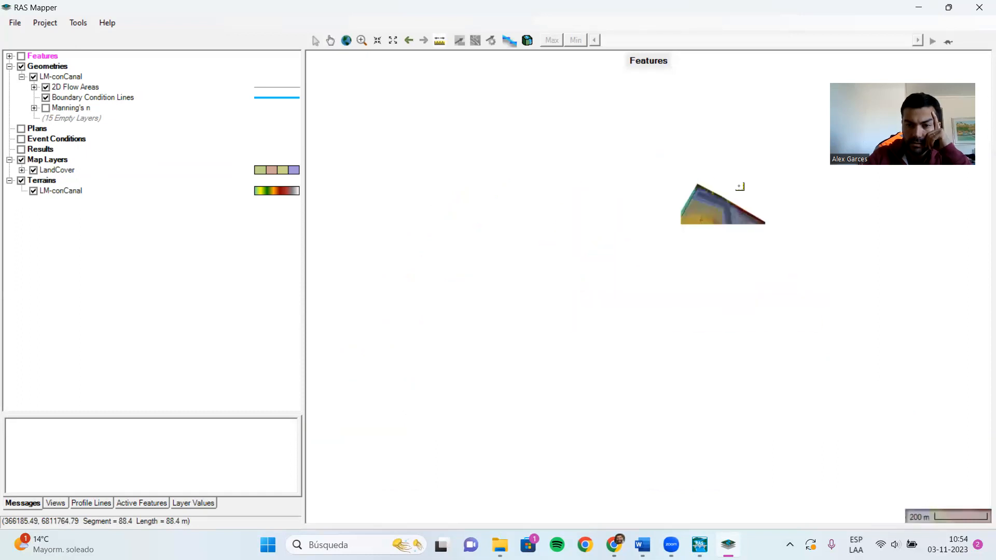
pyautogui.scroll(6, 740, 187)
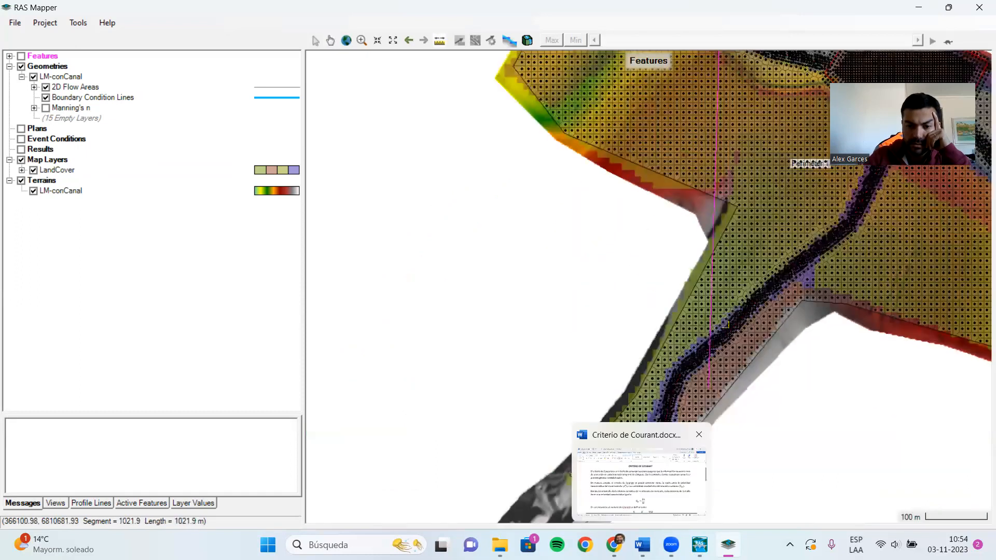
pyautogui.scroll(4, 661, 449)
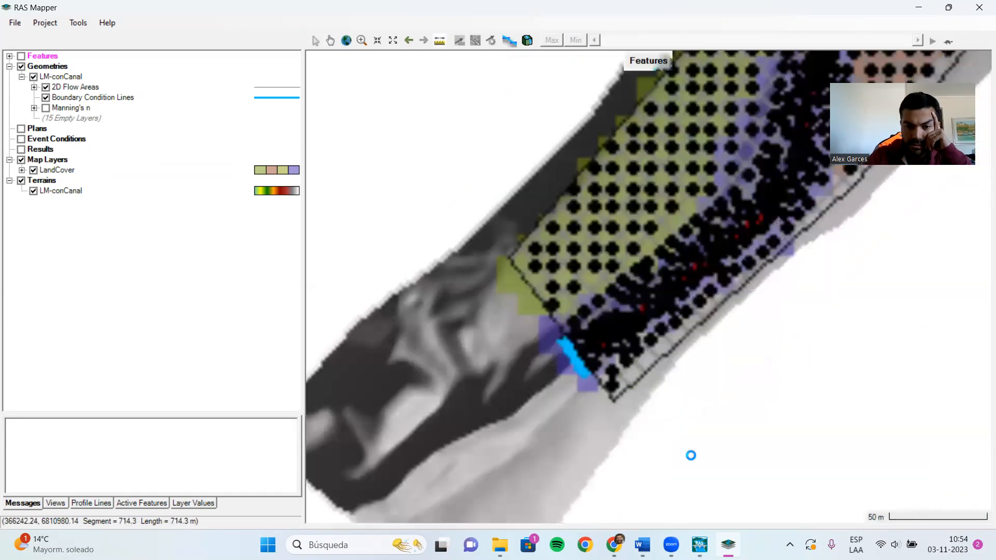
pyautogui.rightClick(547, 385)
pyautogui.click(549, 381)
pyautogui.click(571, 366)
pyautogui.click(594, 352)
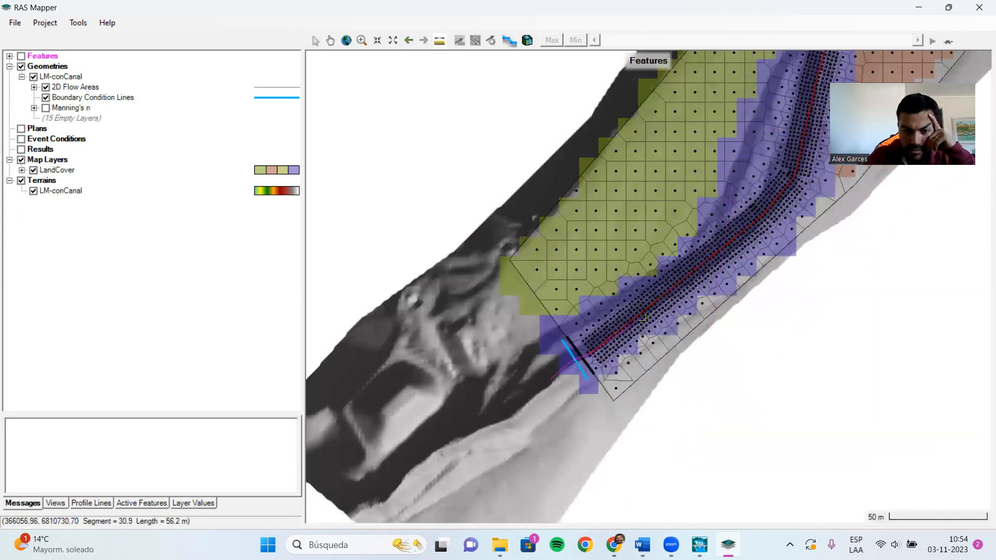
pyautogui.rightClick(672, 294)
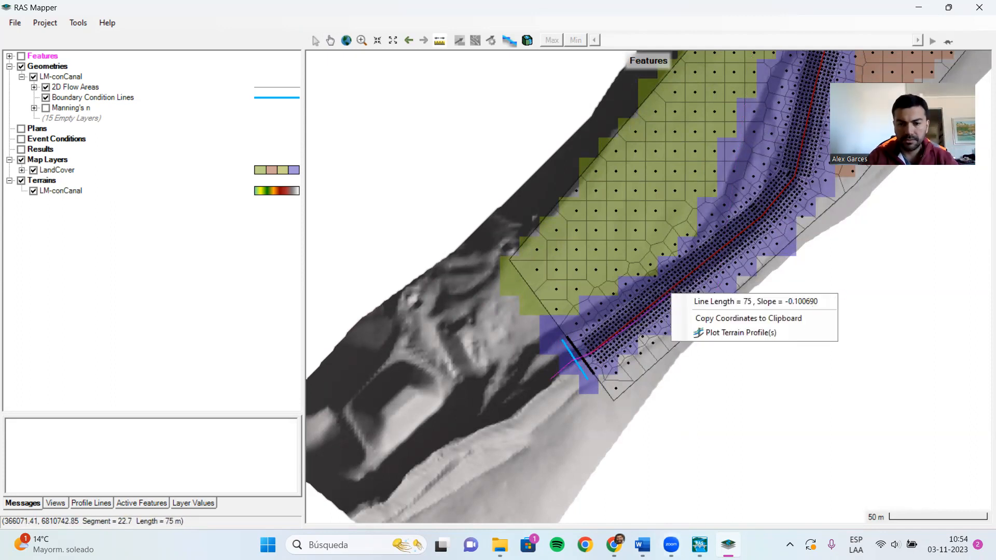
# - Return to the unsteady flow data and open a flow hydrograph for the InQueb boundary line
pyautogui.moveTo(699, 544)
pyautogui.click(769, 480)
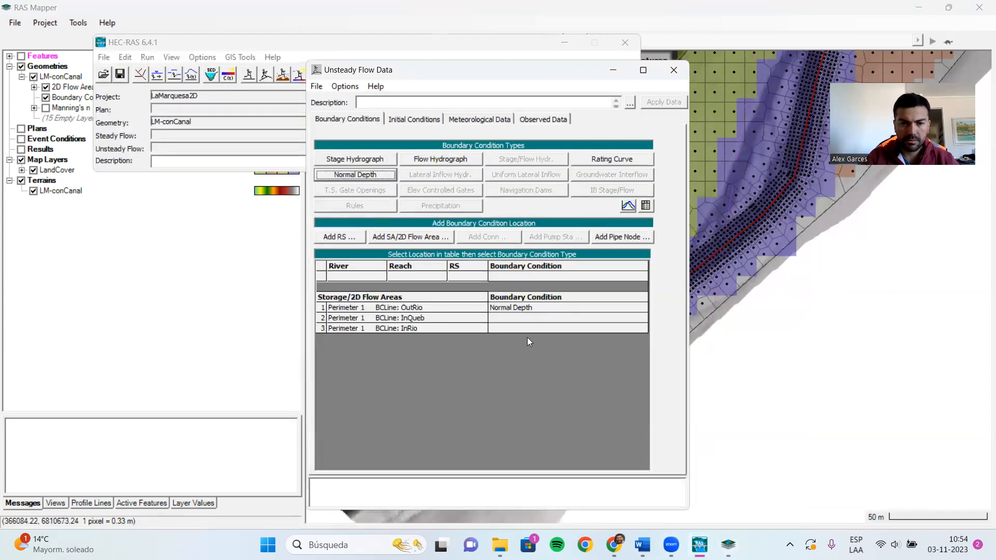
pyautogui.click(524, 318)
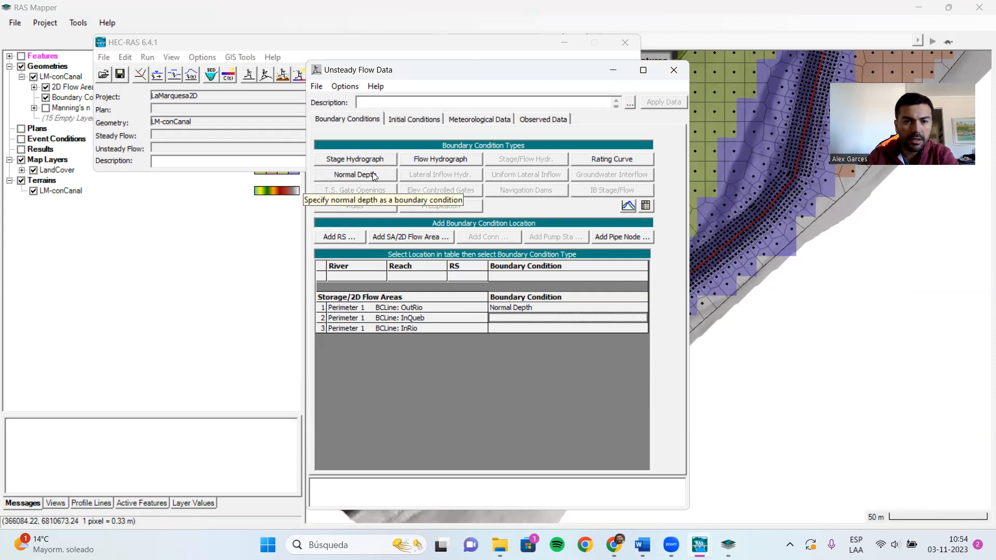
pyautogui.click(440, 159)
pyautogui.click(575, 269)
# - Enter InQueb flows of 0, 30, 50 and 50 m3/s at hours 0, 1, 2 and 5, and interpolate the missing values
pyautogui.write('0')
pyautogui.press('Return')
pyautogui.write('30')
pyautogui.press('Return')
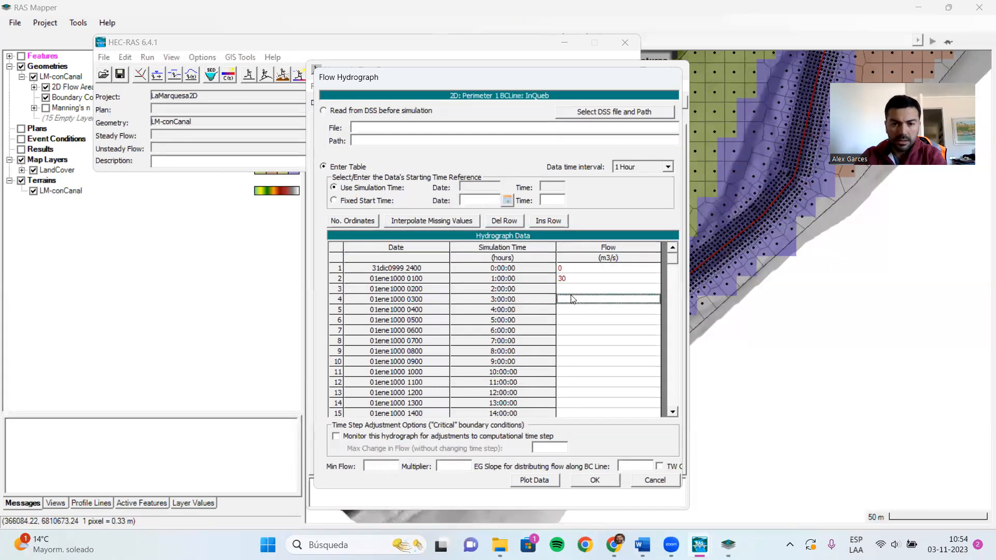
pyautogui.write('50')
pyautogui.click(567, 322)
pyautogui.write('50')
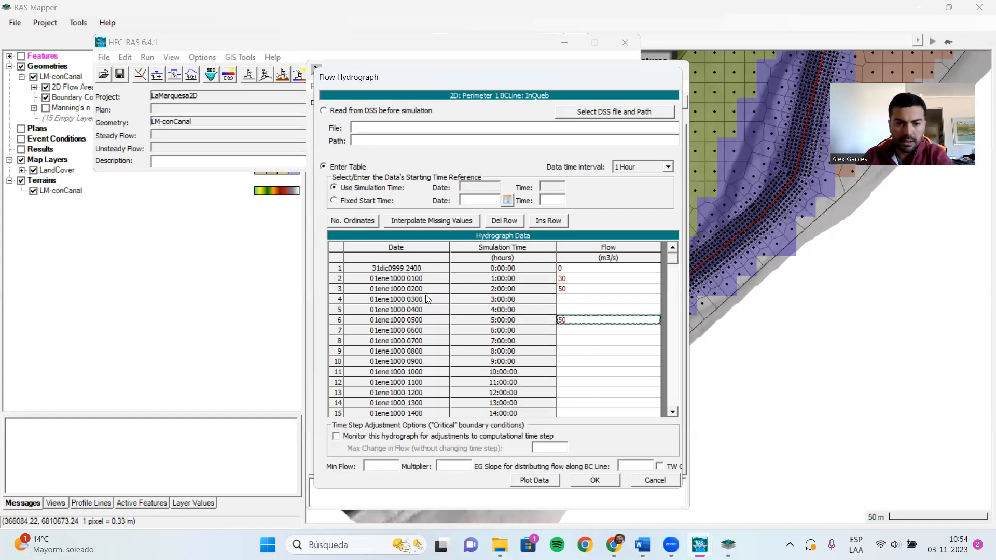
pyautogui.click(400, 222)
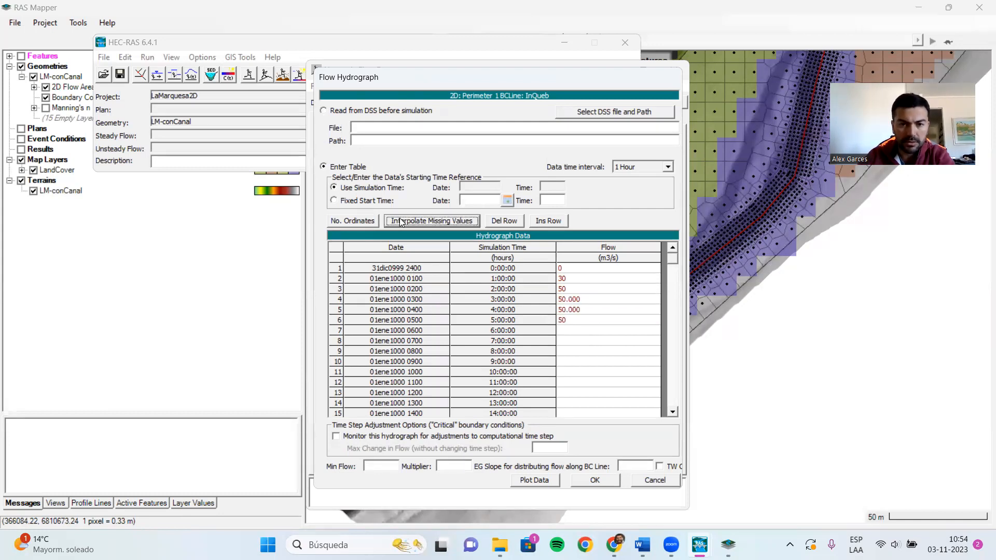
# - Set the EG slope for distributing flow along the InQueb boundary line to 0.1 and accept its flow hydrograph
pyautogui.click(624, 466)
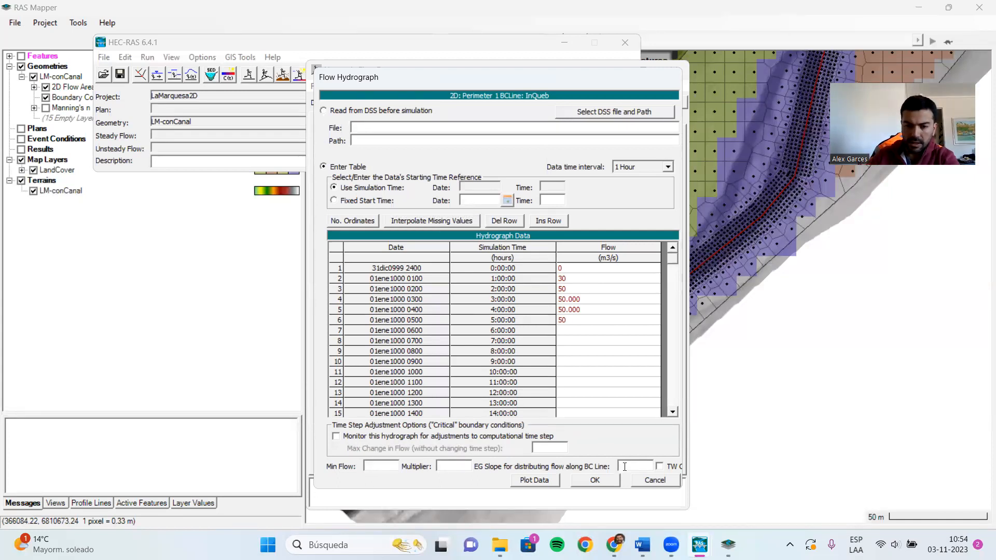
pyautogui.write('0.1')
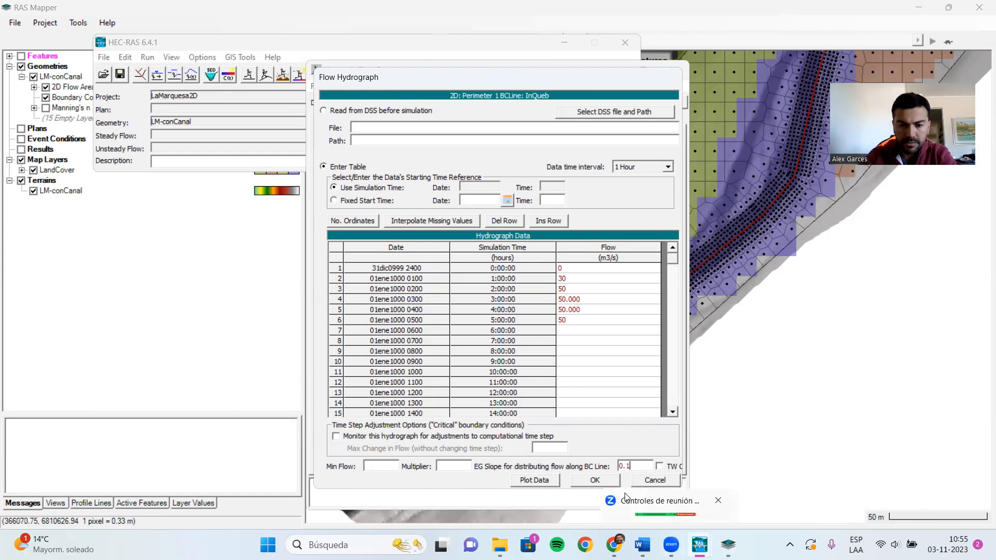
pyautogui.click(602, 482)
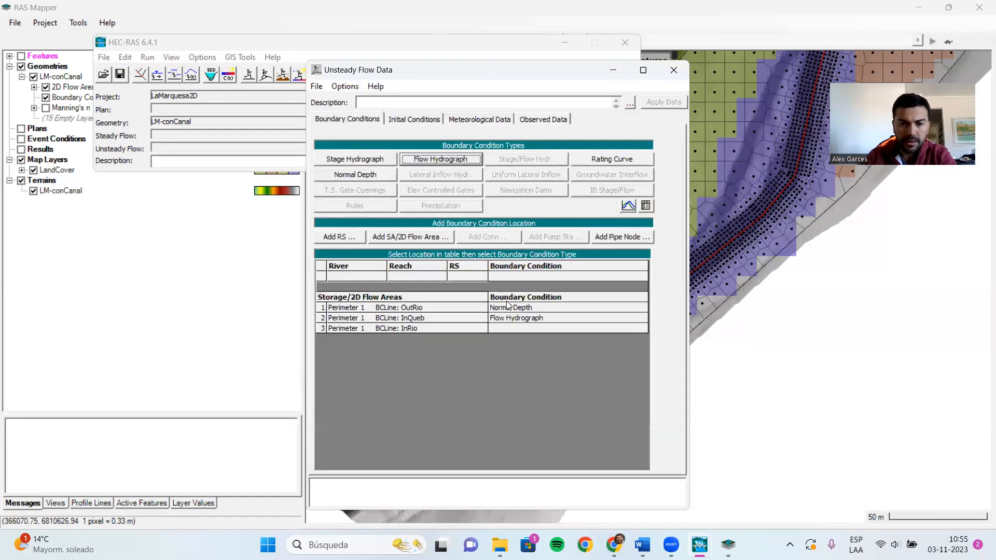
# - Switch to RAS Mapper and measure the terrain slope along the main river channel across the InRio boundary line
pyautogui.click(714, 342)
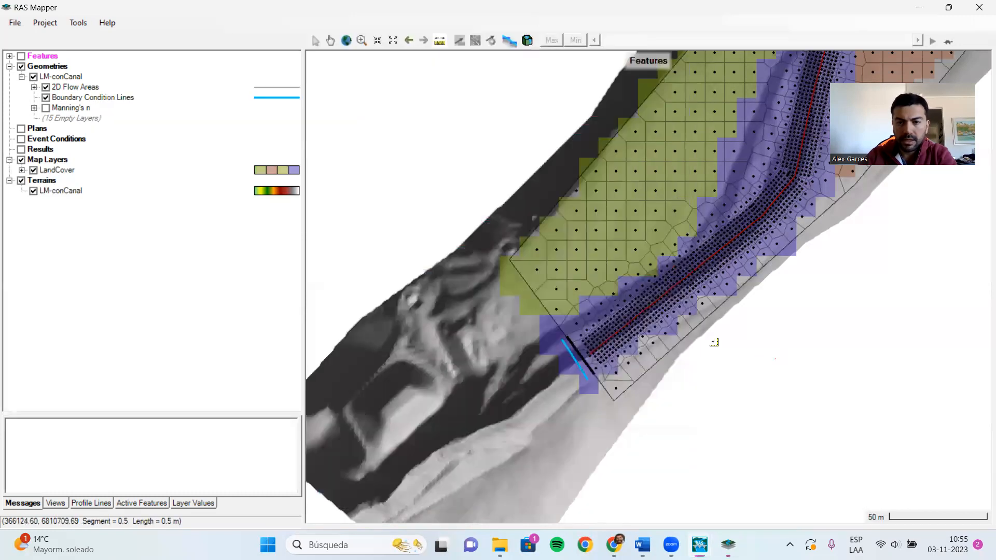
pyautogui.scroll(-4, 714, 342)
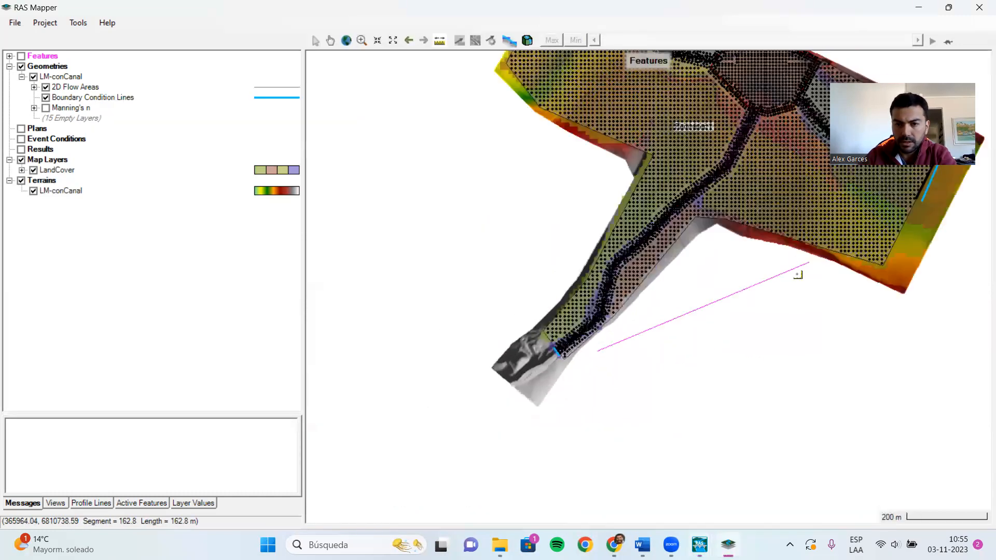
pyautogui.scroll(-2, 676, 353)
pyautogui.scroll(1, 830, 234)
pyautogui.scroll(5, 828, 235)
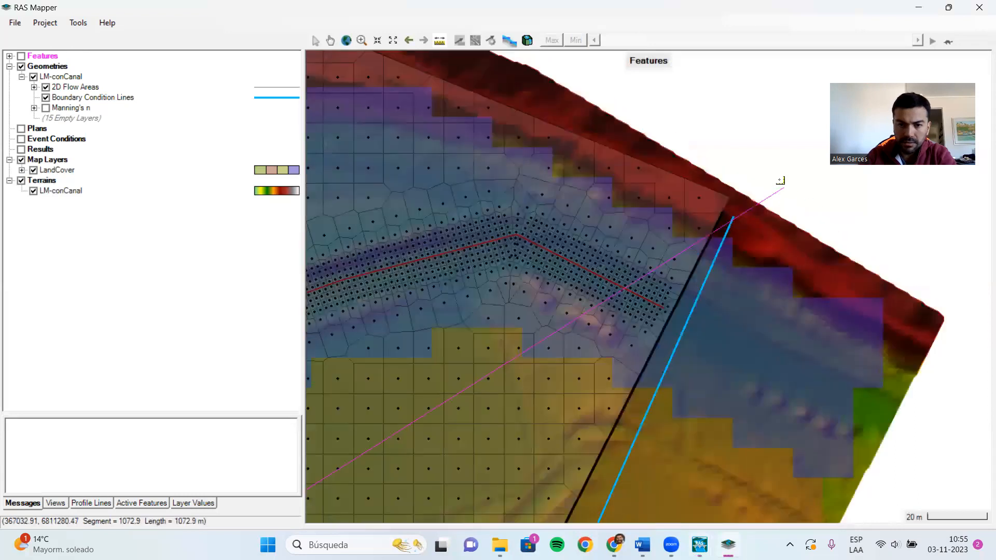
pyautogui.rightClick(779, 181)
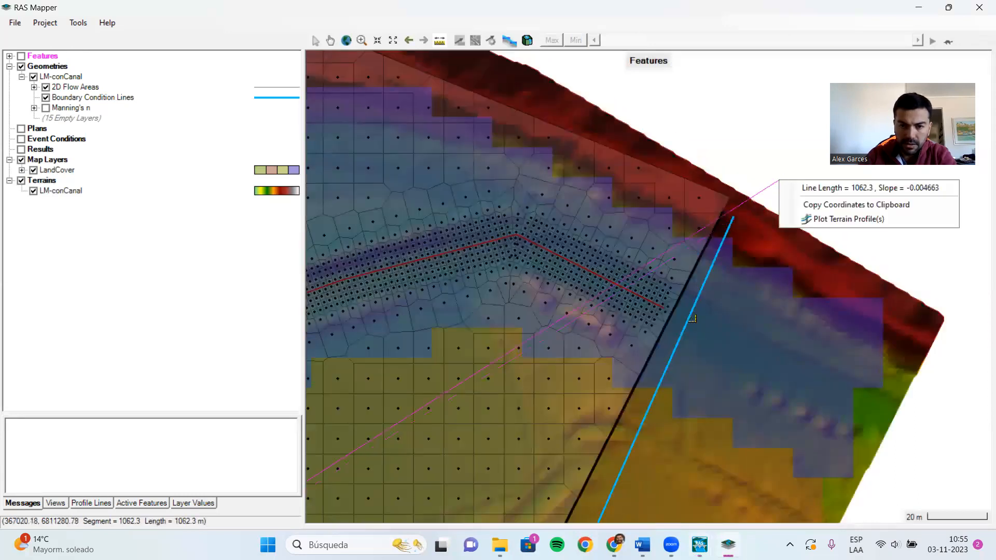
pyautogui.click(813, 386)
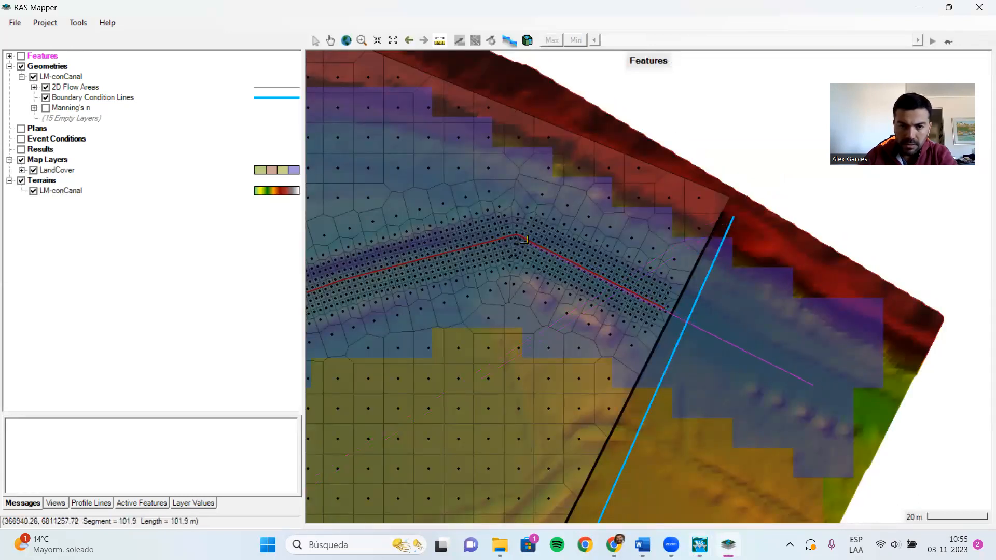
pyautogui.rightClick(520, 236)
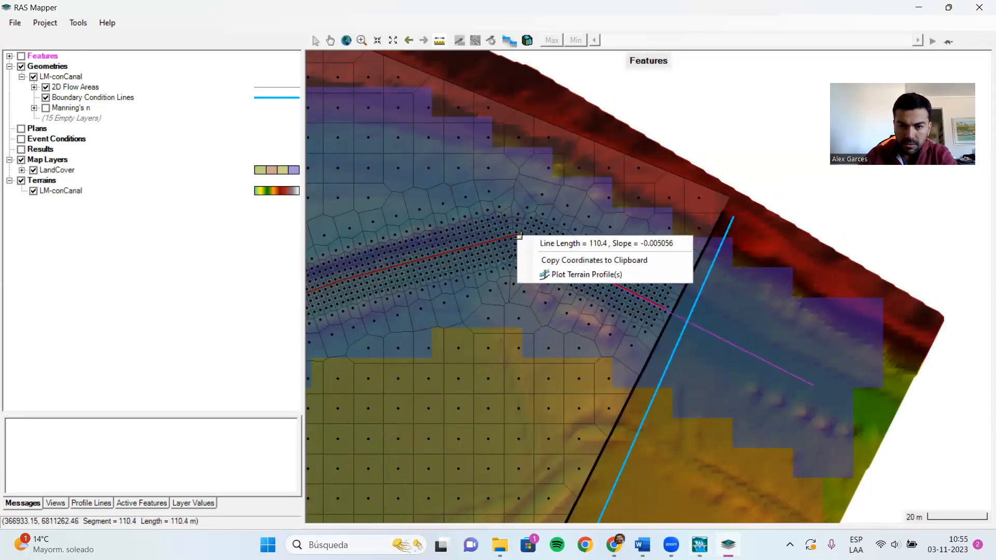
pyautogui.click(878, 416)
pyautogui.rightClick(519, 236)
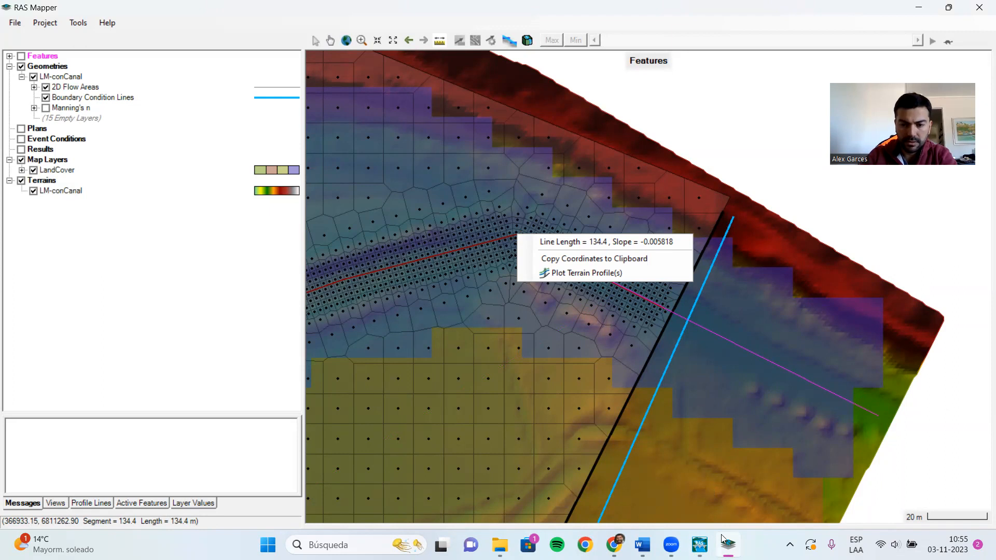
# - Return to the unsteady flow data, open a flow hydrograph for the InRio boundary line, and set its EG slope to 0.006
pyautogui.click(699, 544)
pyautogui.click(736, 496)
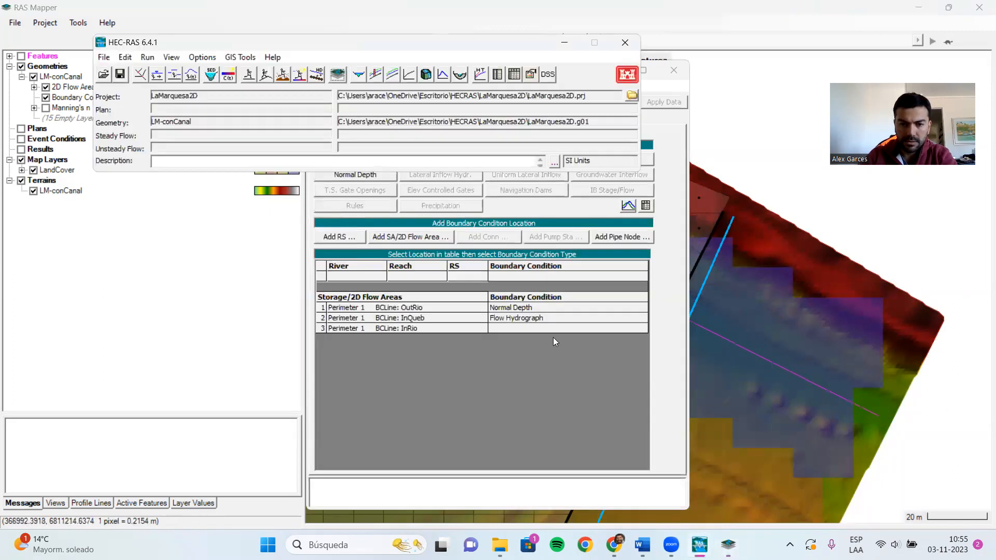
pyautogui.click(537, 329)
pyautogui.click(430, 159)
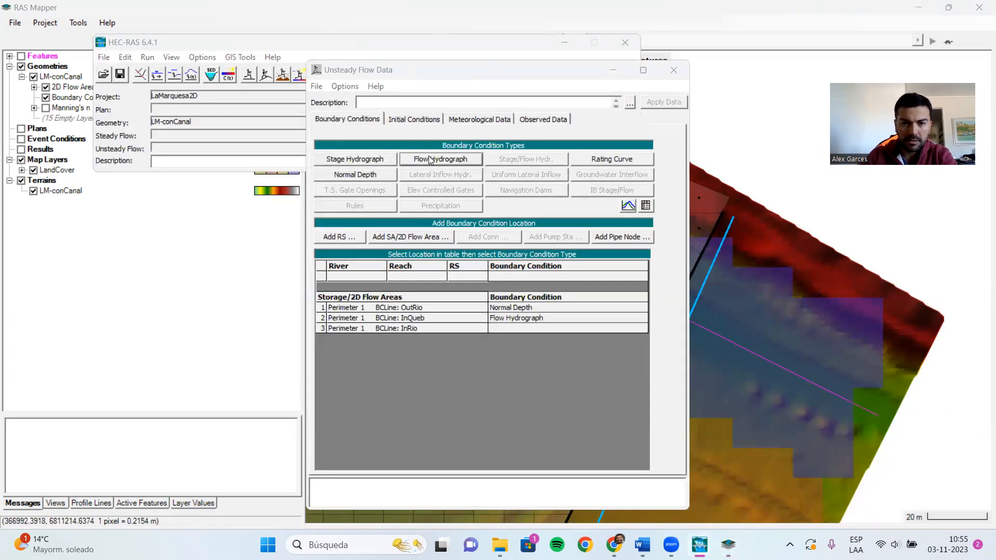
pyautogui.click(628, 466)
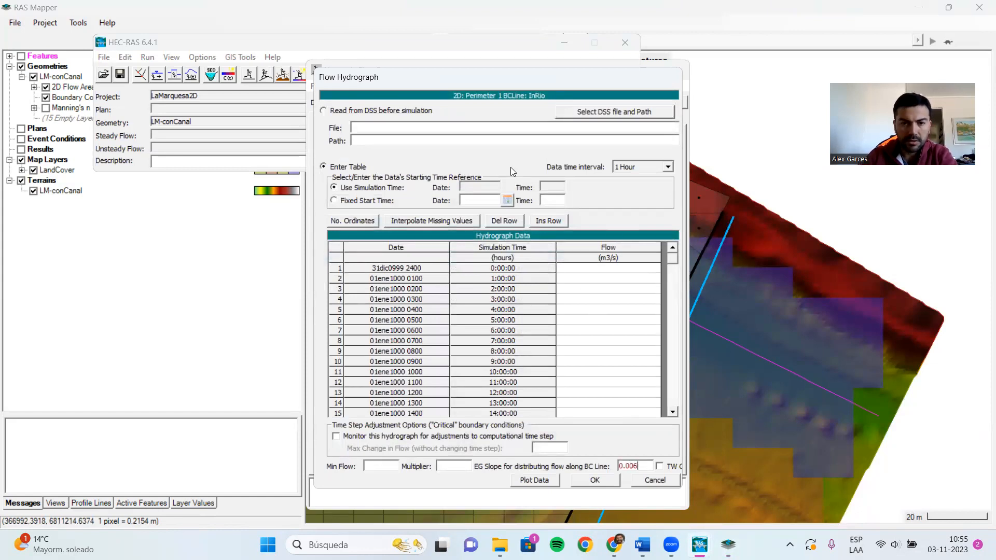
# - Enter InRio flows of 0, 80, 100 and 100 m3/s at hours 0, 1, 2 and 5, interpolate the missing values, and accept the hydrograph
pyautogui.click(576, 270)
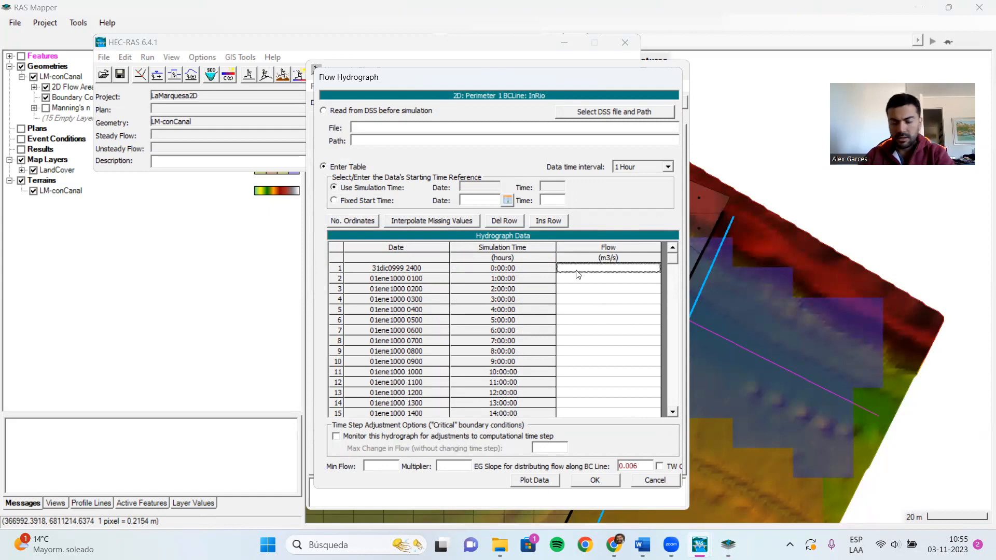
pyautogui.write('0')
pyautogui.press('Return')
pyautogui.write('8')
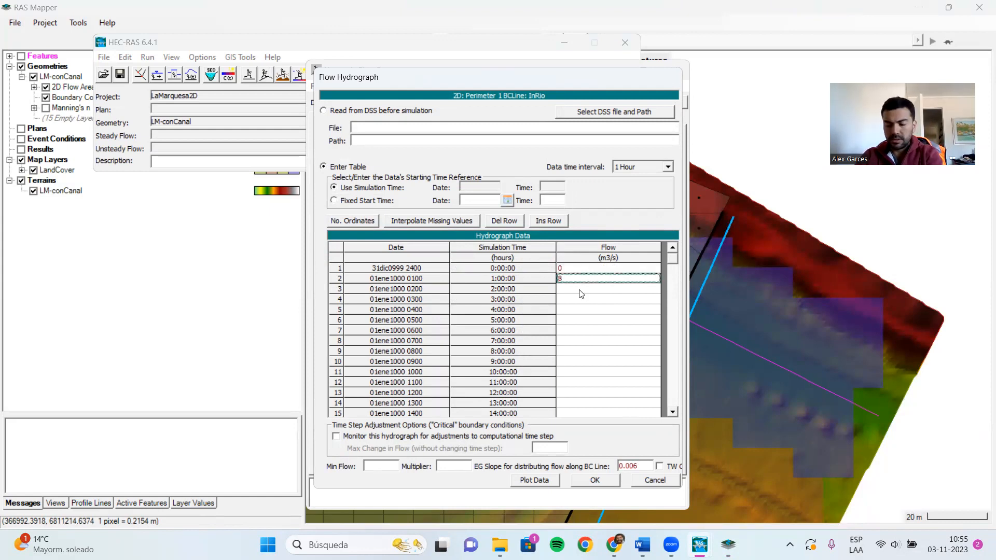
pyautogui.write('0')
pyautogui.press('Return')
pyautogui.write('100')
pyautogui.click(568, 322)
pyautogui.write('100')
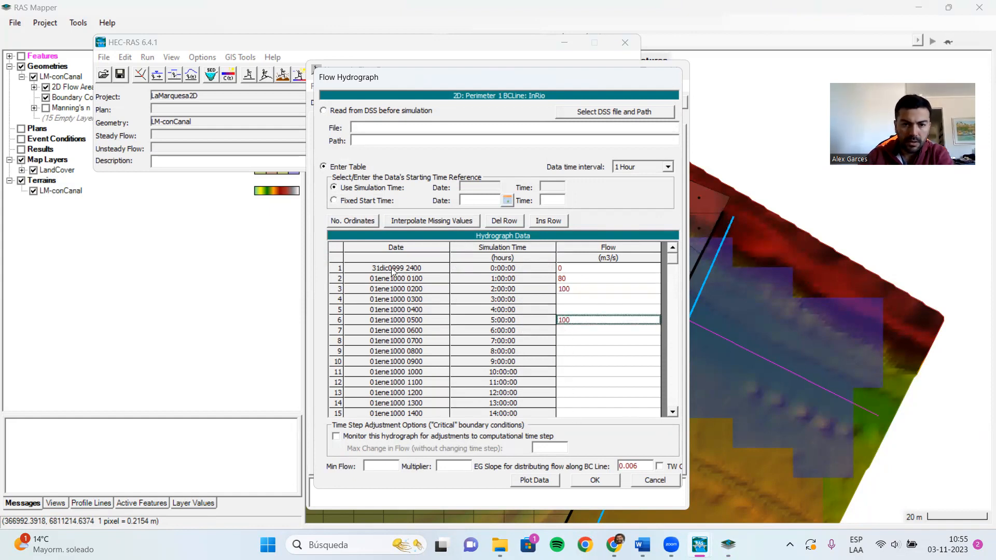
pyautogui.click(433, 223)
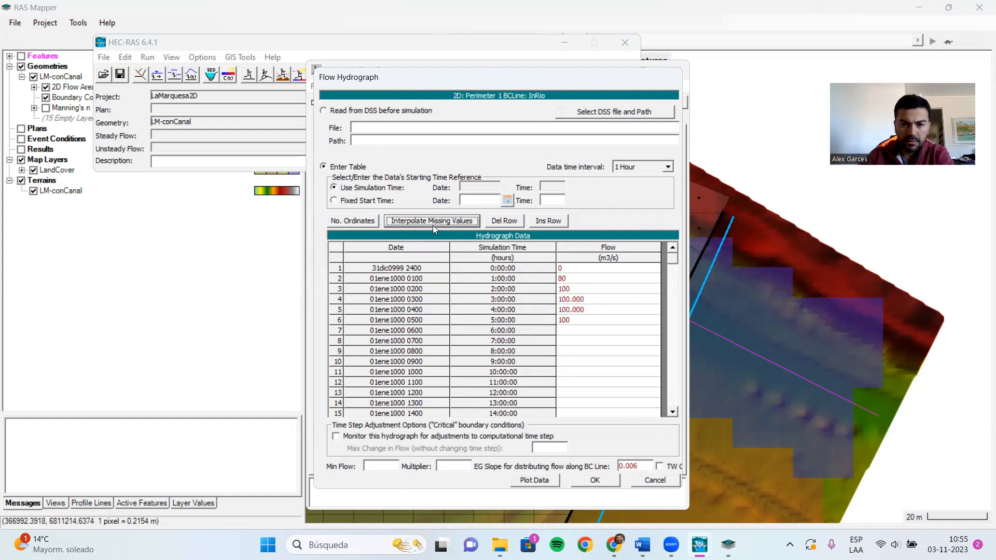
pyautogui.click(596, 481)
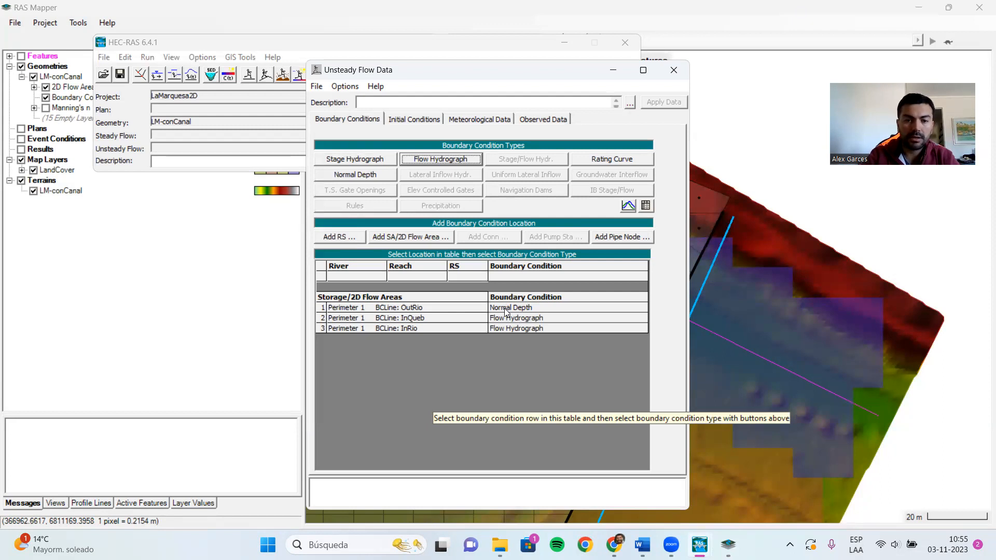
# - Save the unsteady flow data with the title Q1 in the LaMarquesa2D folder and close its editor
pyautogui.click(674, 70)
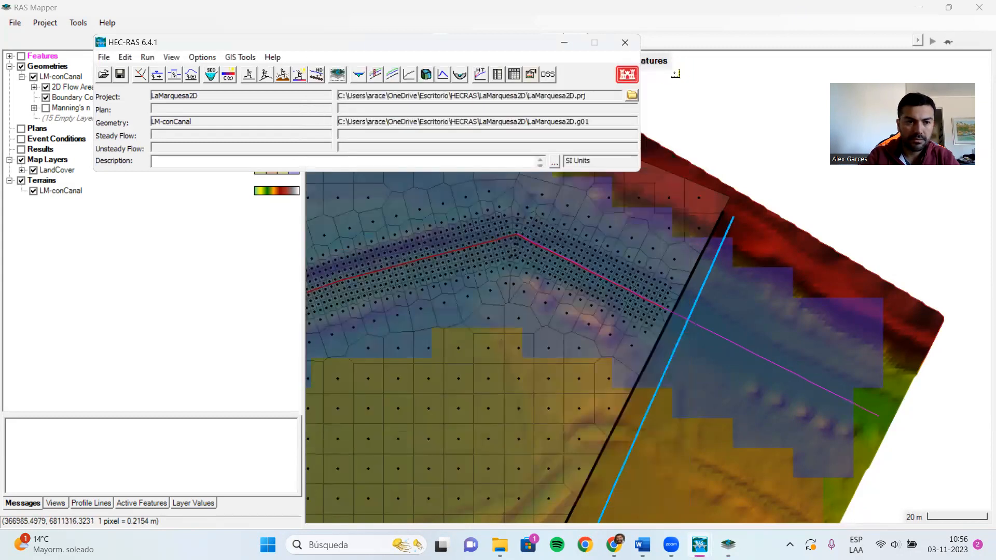
pyautogui.click(192, 74)
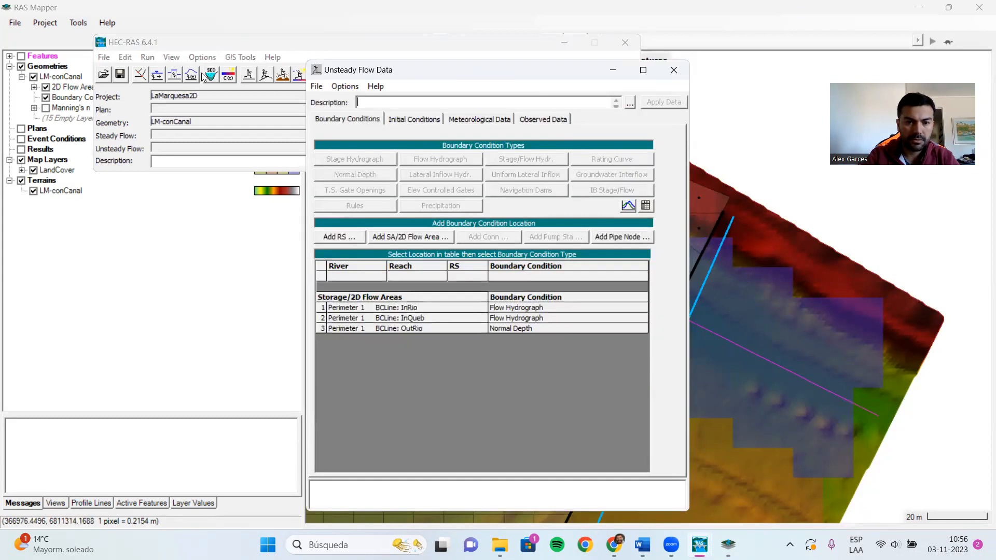
pyautogui.click(316, 87)
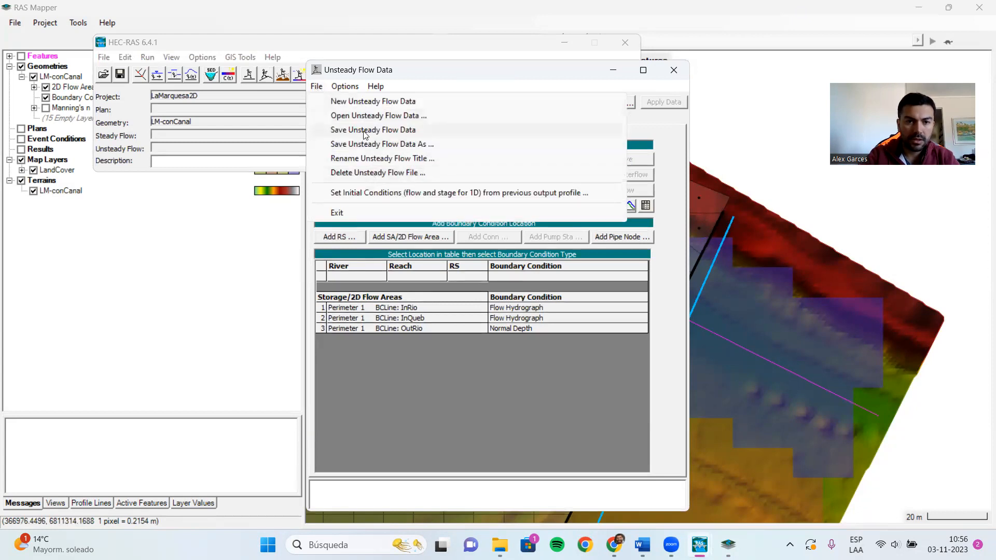
pyautogui.click(365, 132)
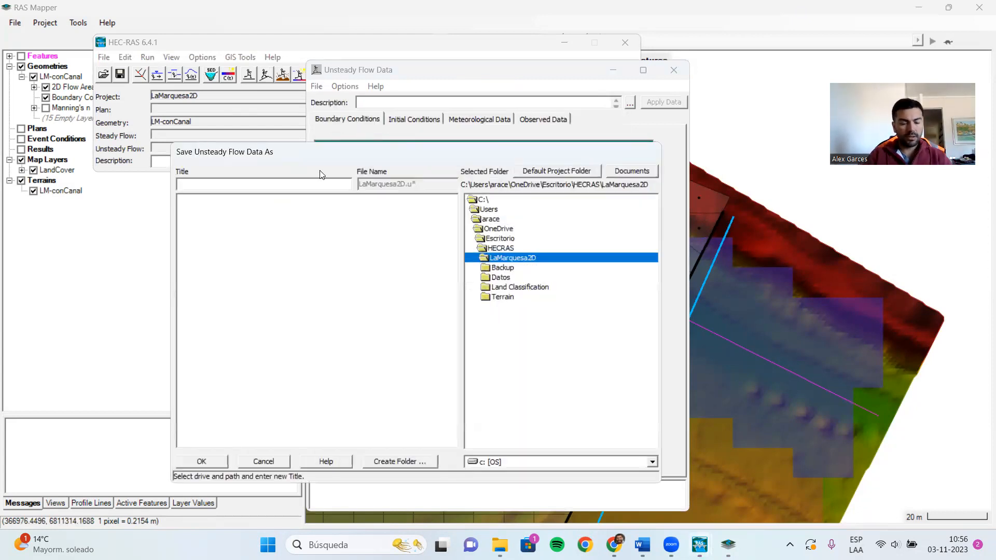
pyautogui.write('Q1')
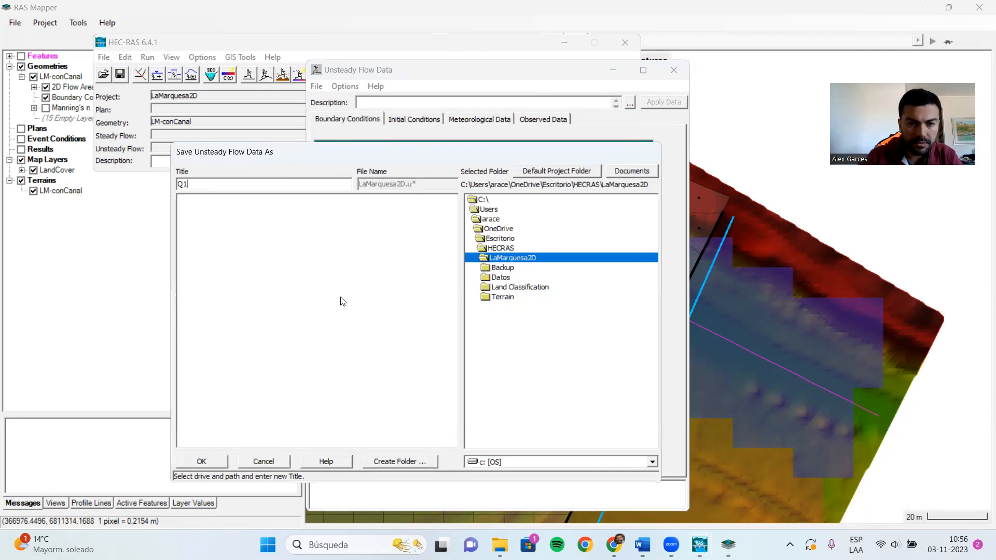
pyautogui.click(203, 459)
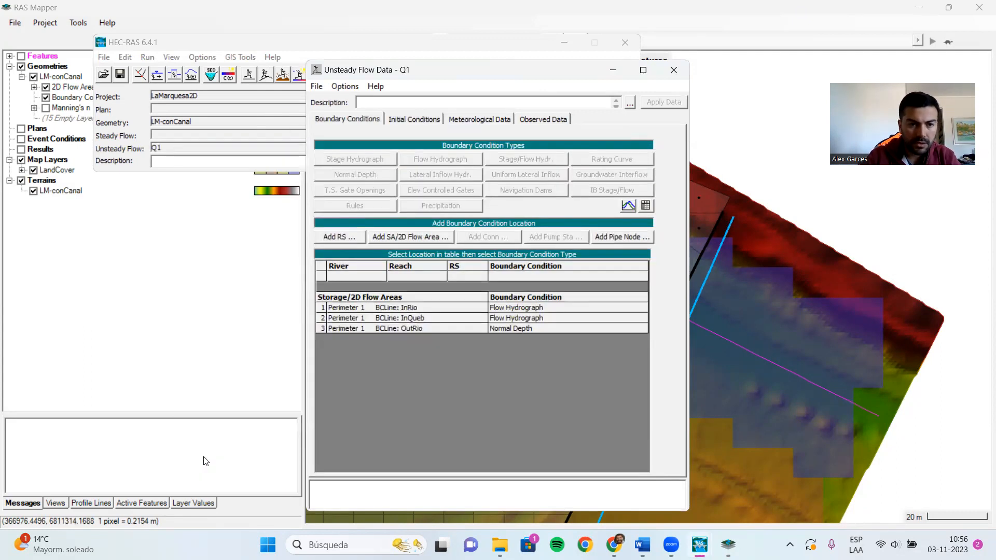
pyautogui.click(316, 86)
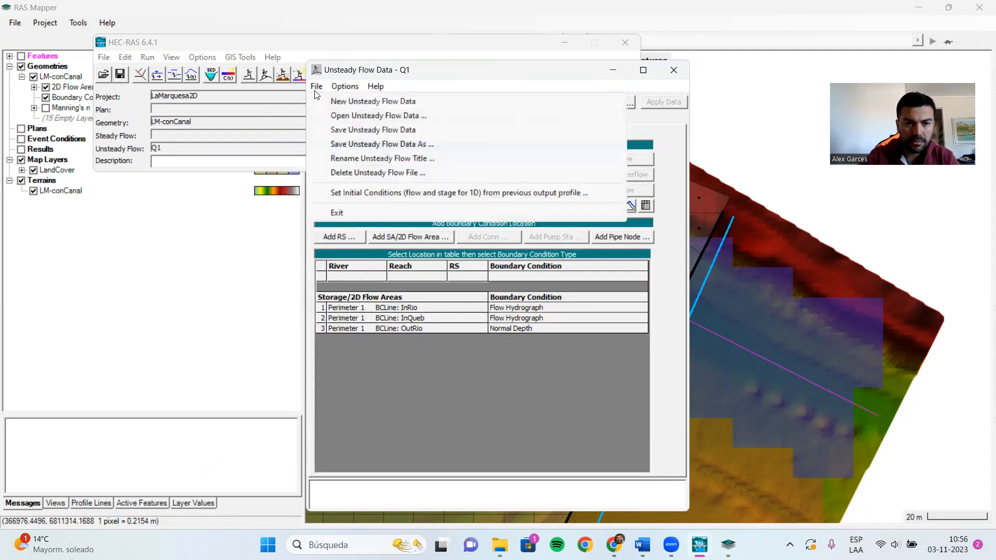
pyautogui.click(363, 130)
pyautogui.click(674, 70)
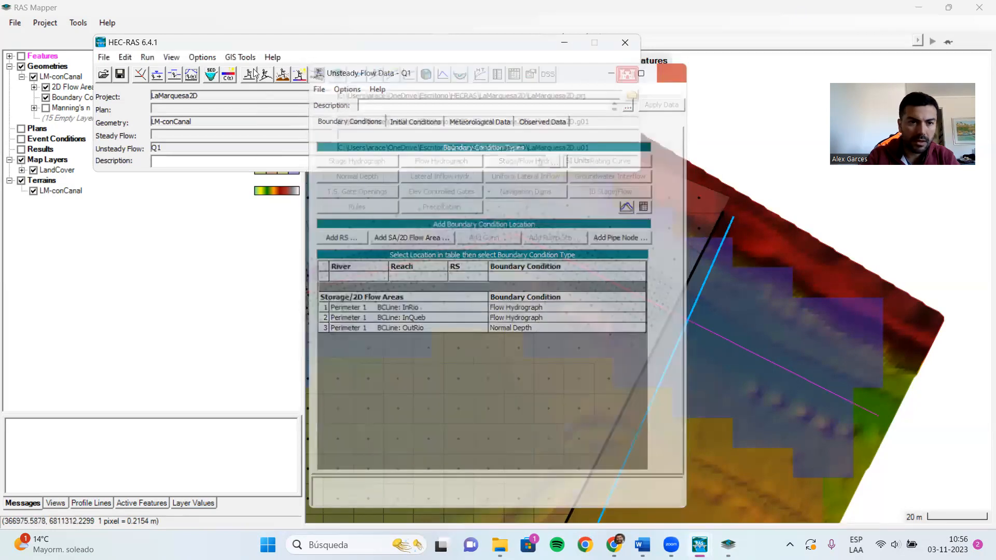
# - Open the unsteady flow analysis and save a plan titled LM-conCanal-Q1 in the LaMarquesa2D folder
pyautogui.click(266, 75)
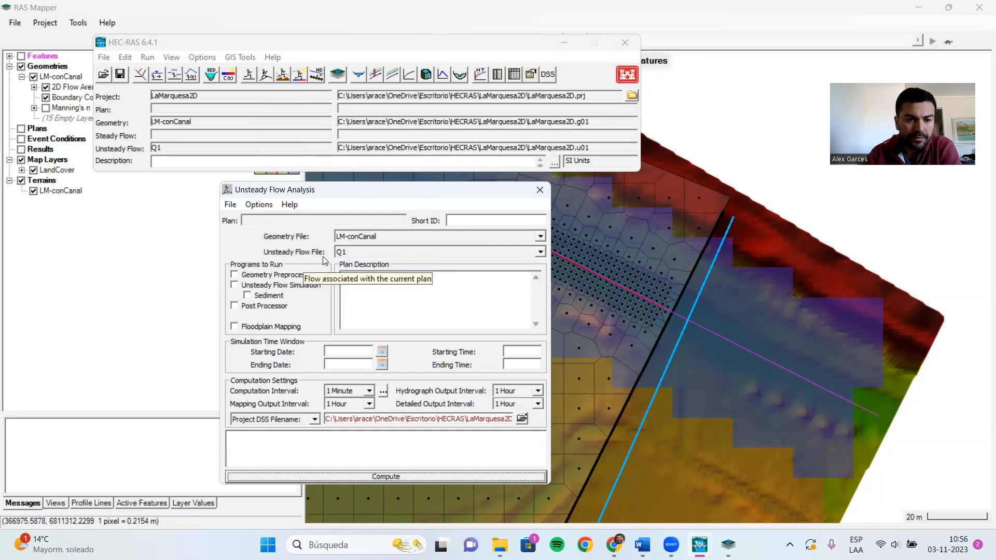
pyautogui.click(230, 205)
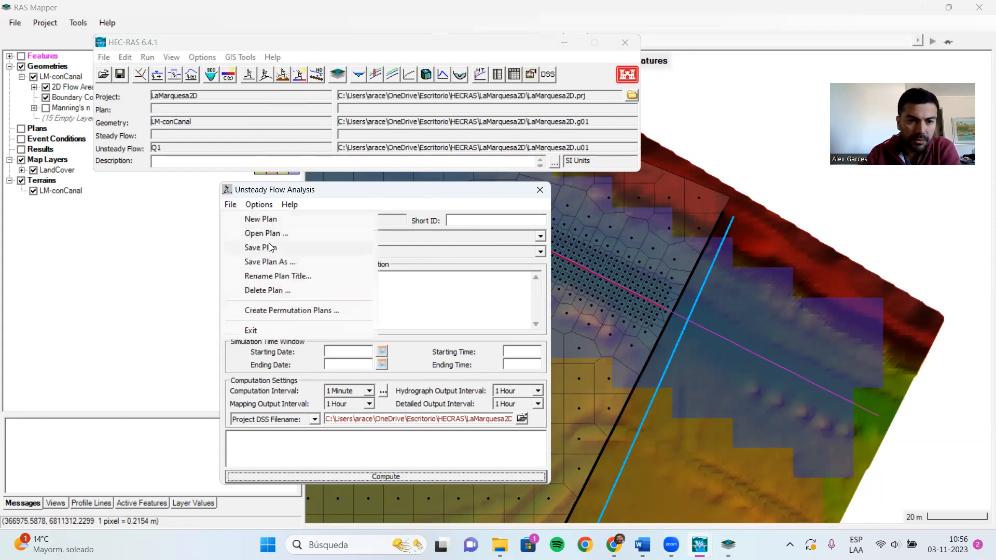
pyautogui.click(262, 249)
pyautogui.click(281, 184)
pyautogui.write('L')
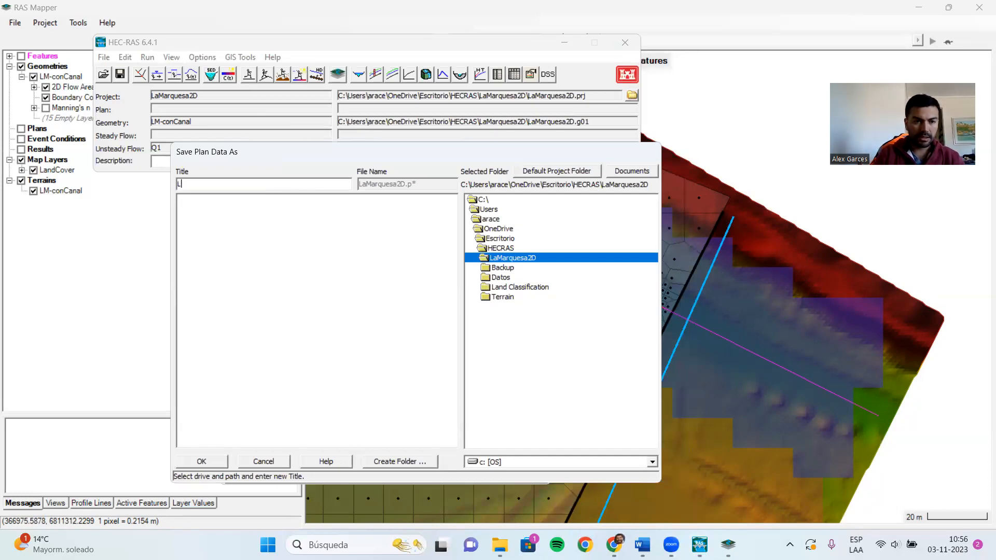
pyautogui.write('M-conCanal')
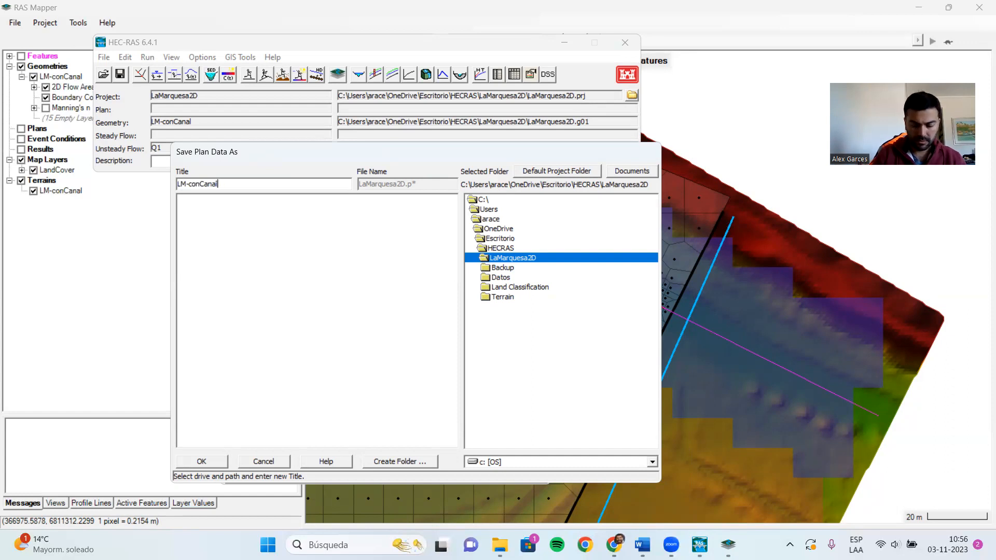
pyautogui.write('-Q1')
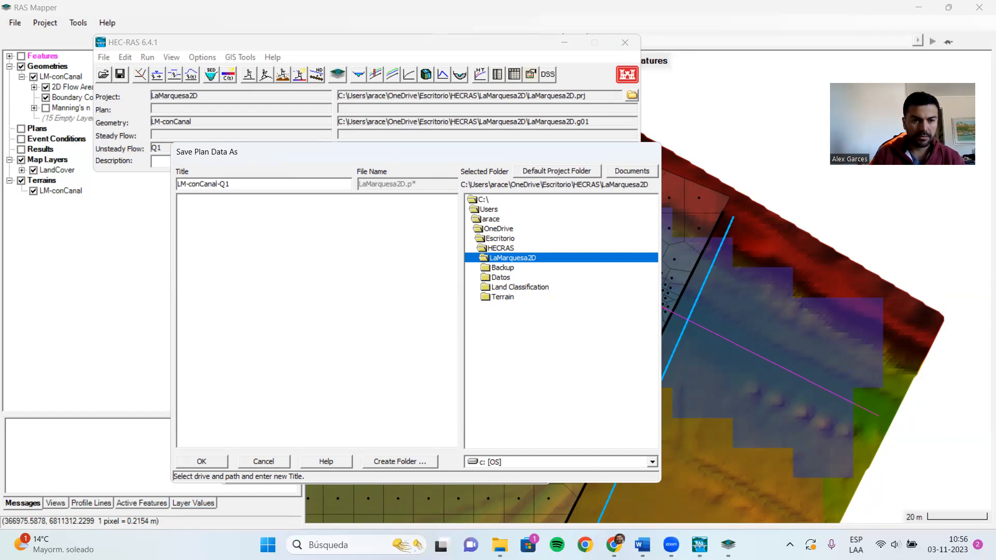
pyautogui.press('Return')
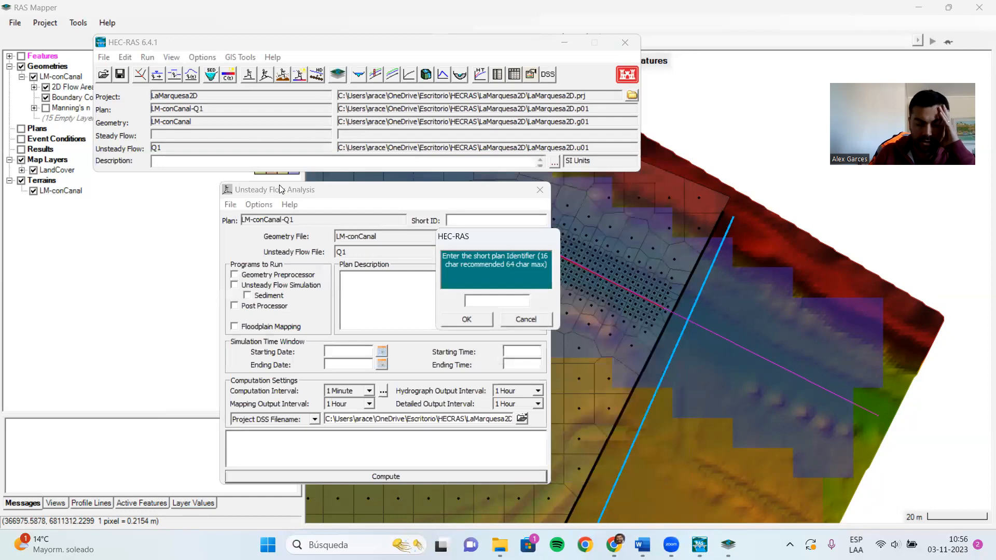
# - Assign LMcCQ1 as the short identifier of the plan
pyautogui.write('LM')
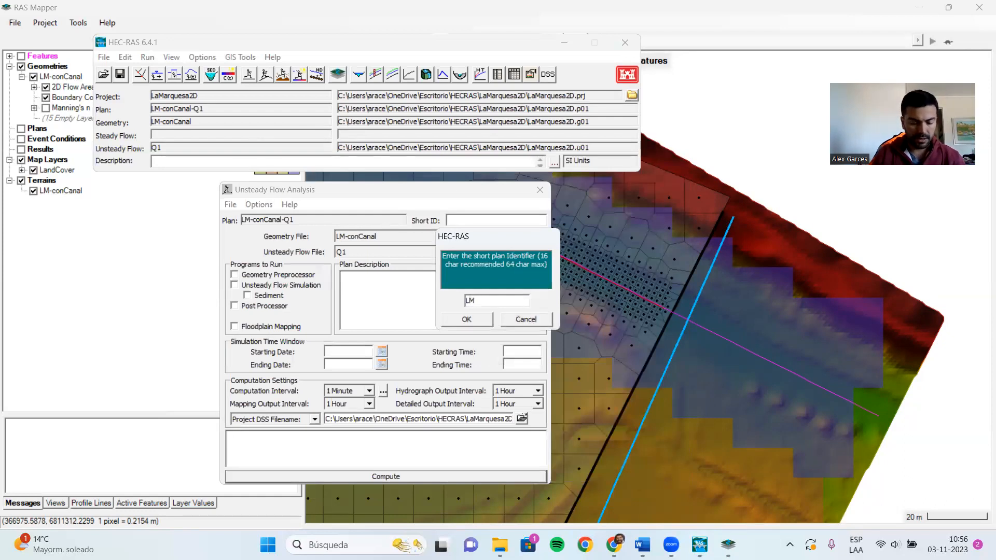
pyautogui.write('cCQ1')
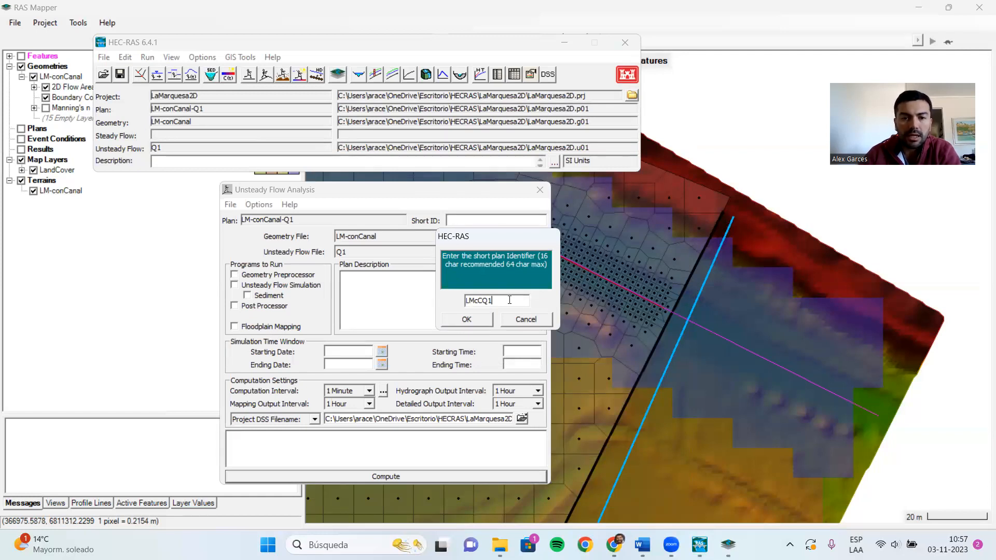
pyautogui.click(480, 320)
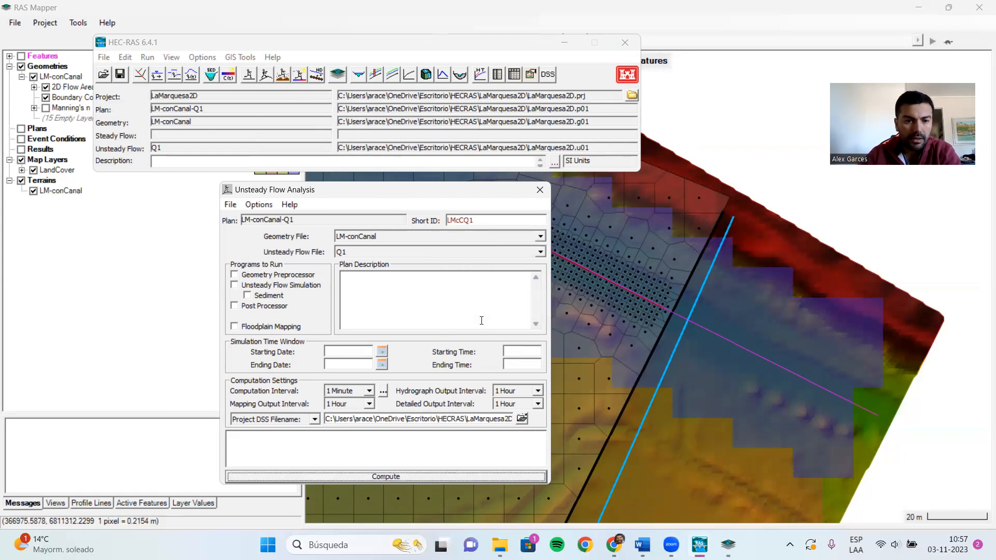
# - Enable the Geometry Preprocessor, Unsteady Flow Simulation, Post Processor and Floodplain Mapping programs for the plan
pyautogui.click(234, 274)
pyautogui.click(235, 284)
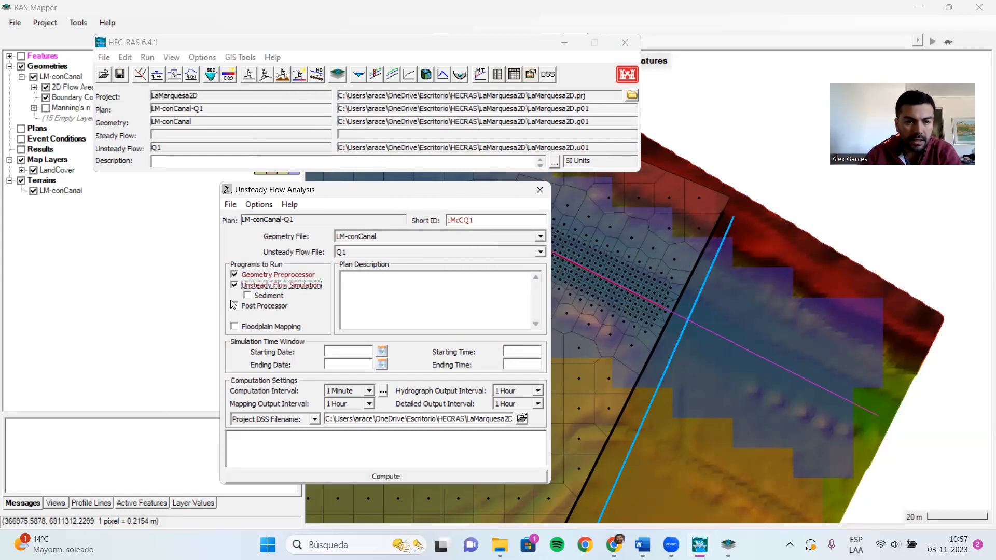
pyautogui.click(234, 306)
pyautogui.click(235, 326)
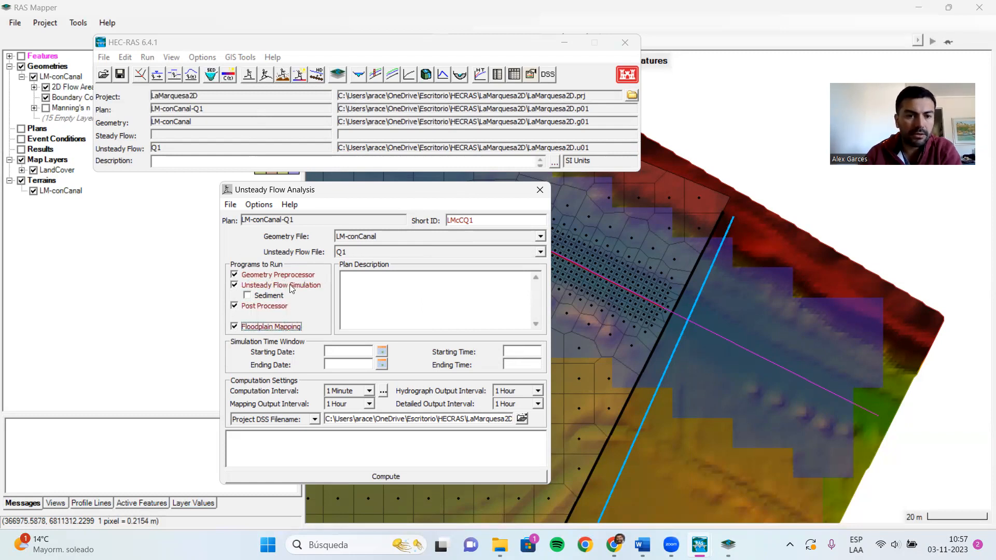
# - Set both the starting and ending dates of the simulation time window to 03NOV2023
pyautogui.click(383, 353)
pyautogui.click(415, 487)
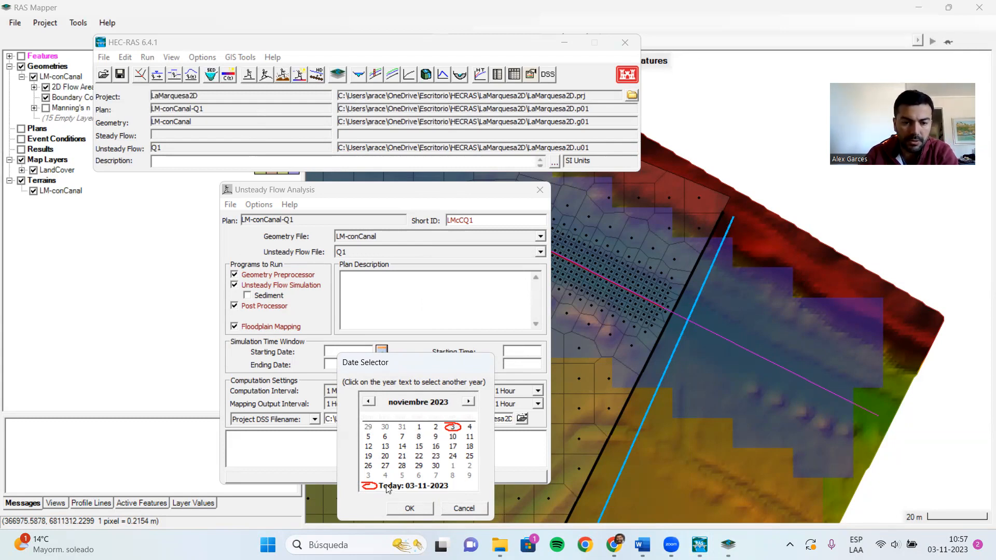
pyautogui.click(413, 508)
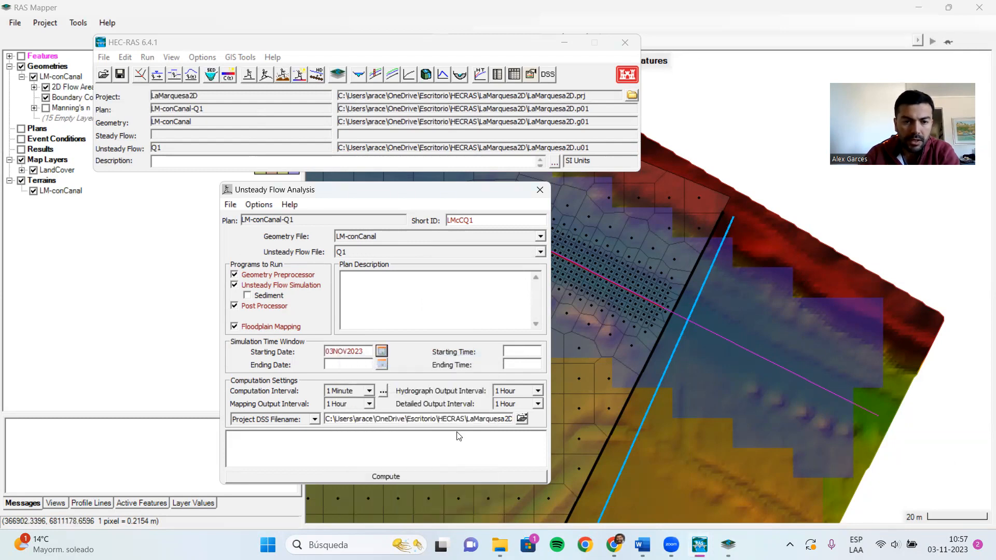
pyautogui.click(382, 365)
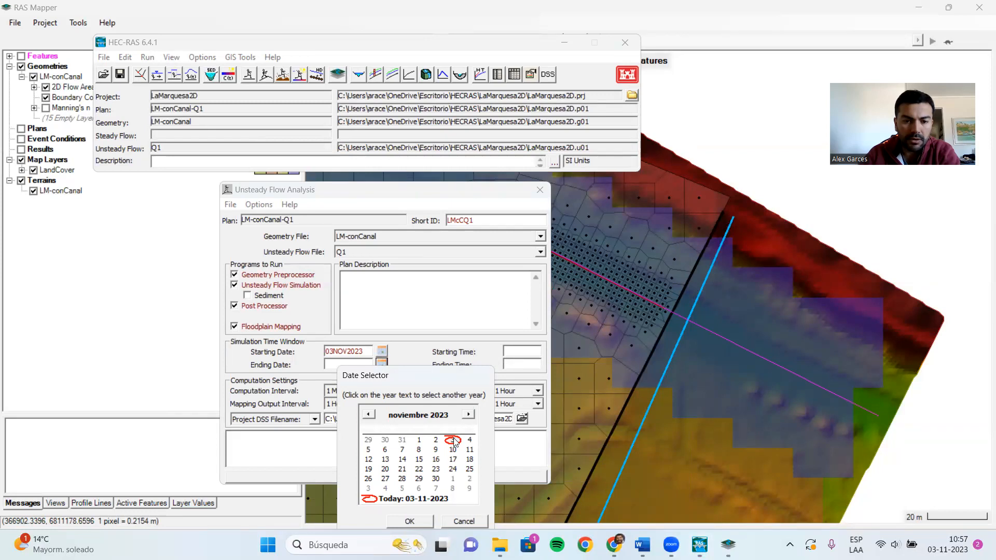
pyautogui.click(418, 518)
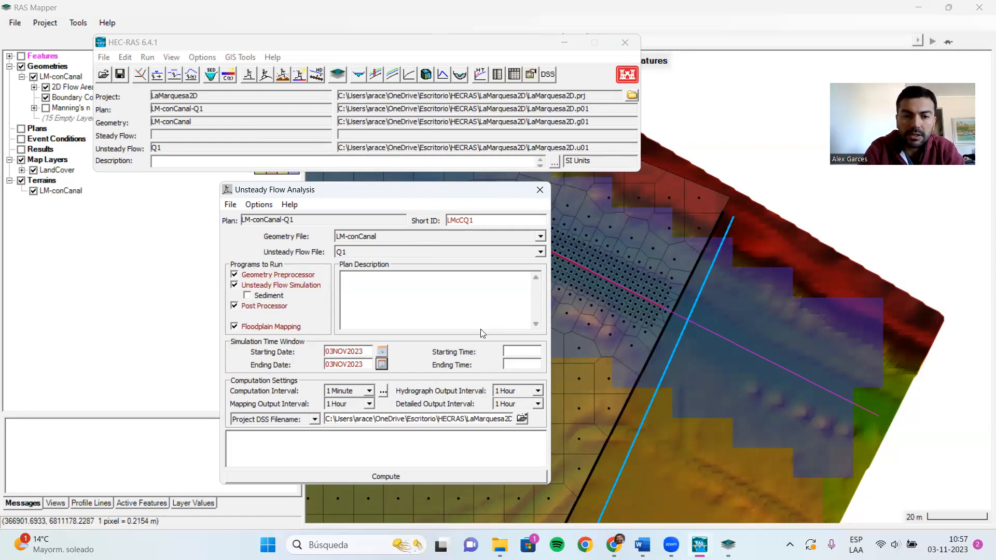
# - Set the simulation's starting time to 0000 and its ending time to 0500
pyautogui.click(510, 350)
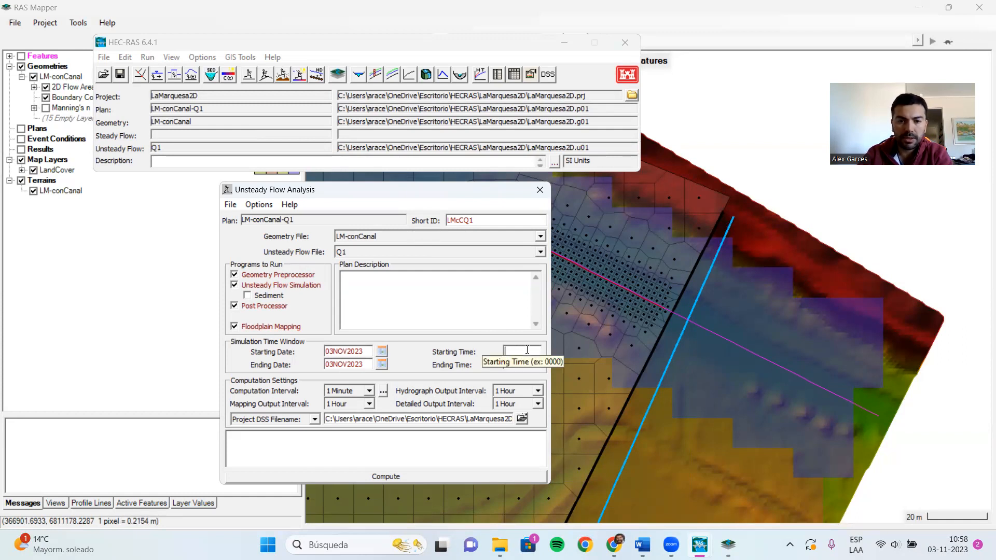
pyautogui.write('0000')
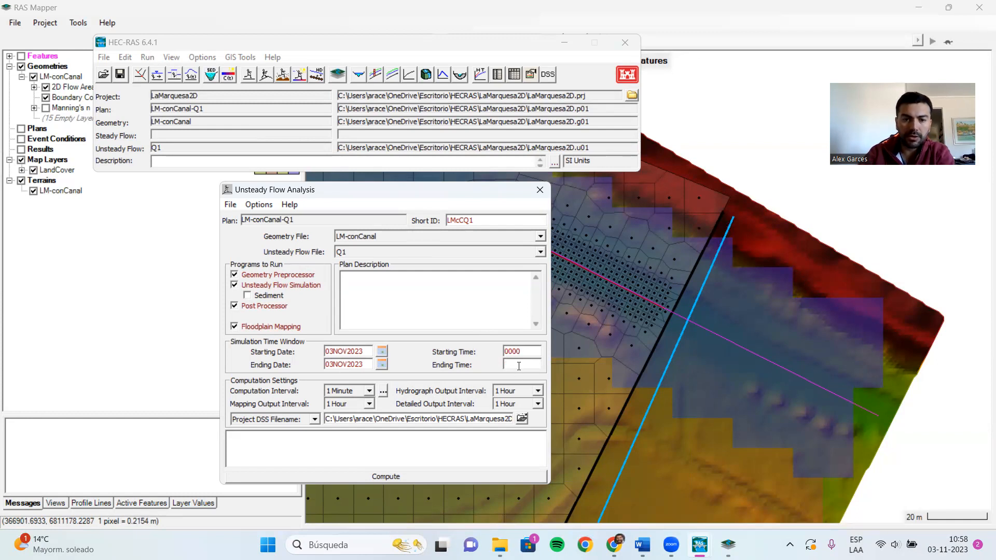
pyautogui.write('0500')
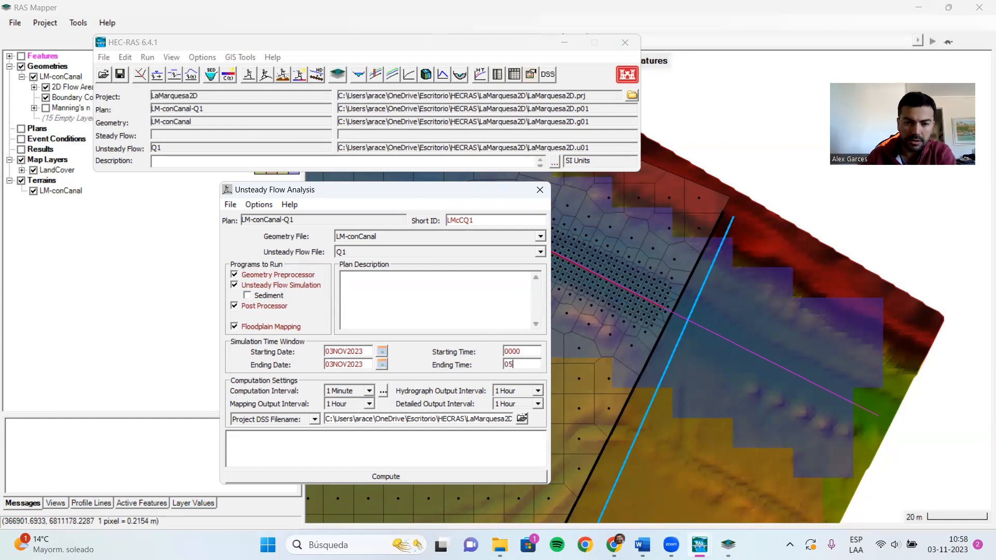
pyautogui.press('BackSpace')
pyautogui.press('BackSpace')
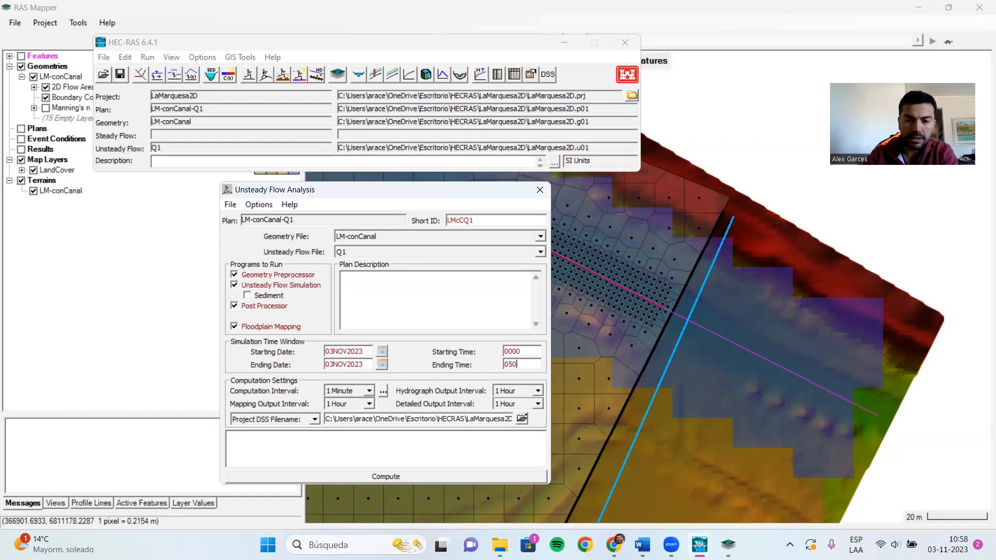
pyautogui.write('30')
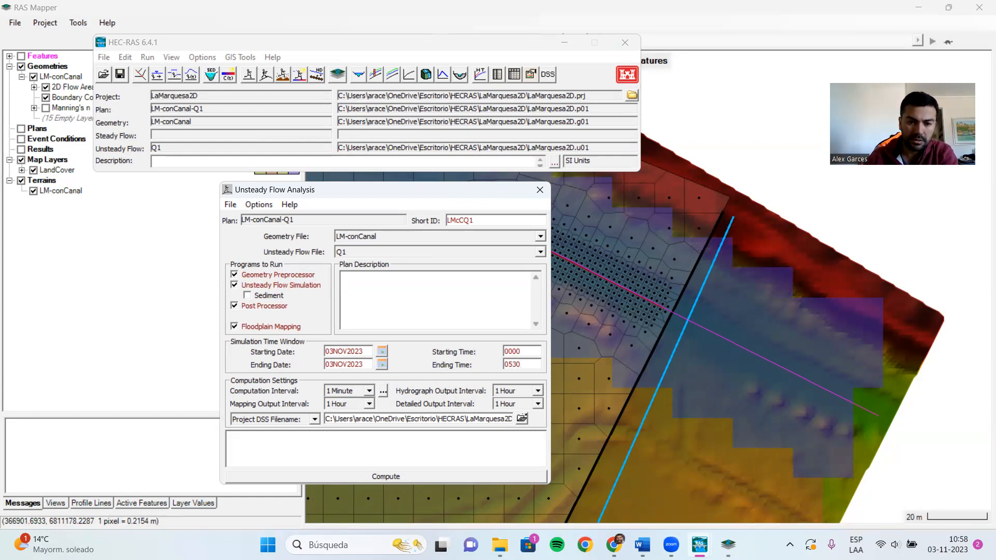
pyautogui.press('BackSpace')
pyautogui.press('BackSpace')
pyautogui.write('00')
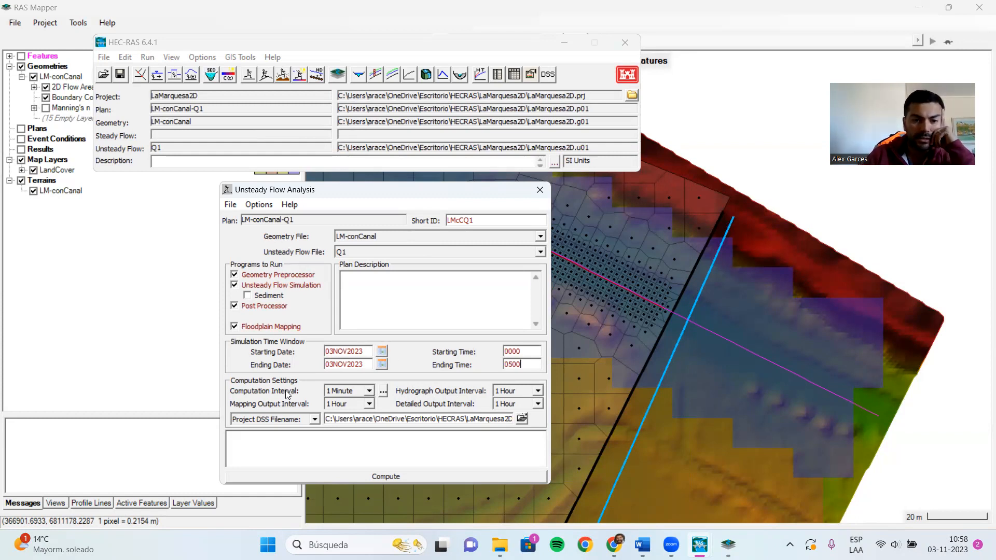
# - Switch to the Criterio de Courant document in Word and read how the Courant number relates velocity, cell size and computation interval
pyautogui.click(359, 390)
pyautogui.click(360, 392)
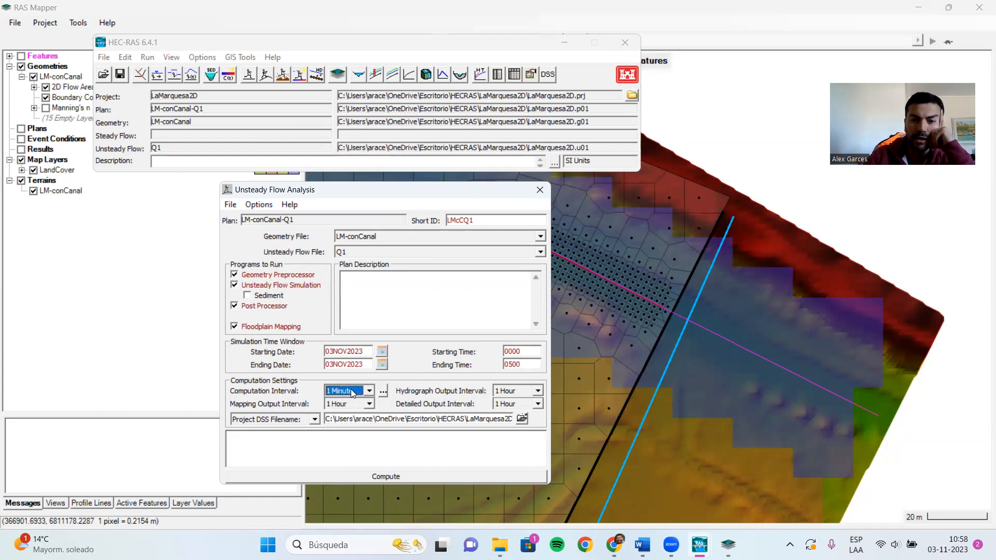
pyautogui.moveTo(642, 544)
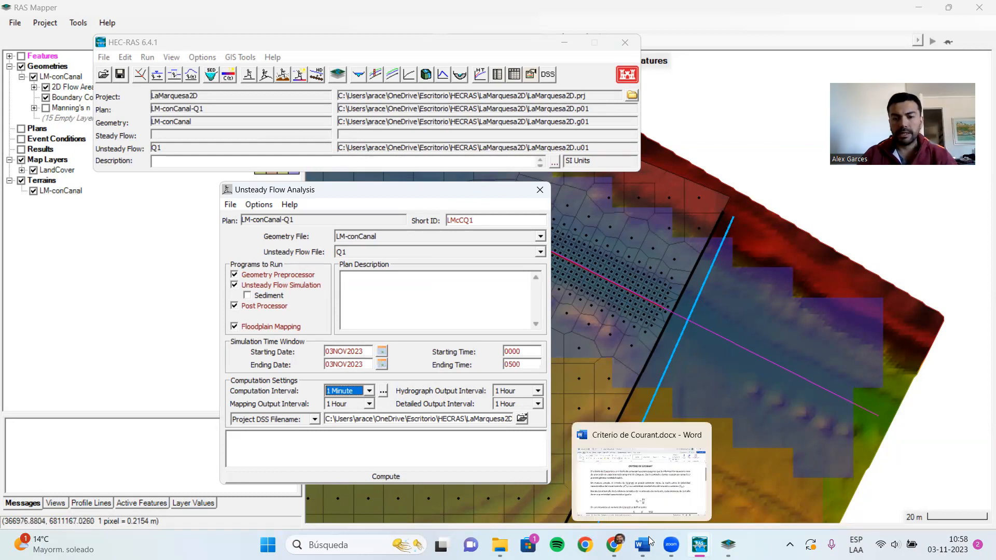
pyautogui.click(641, 482)
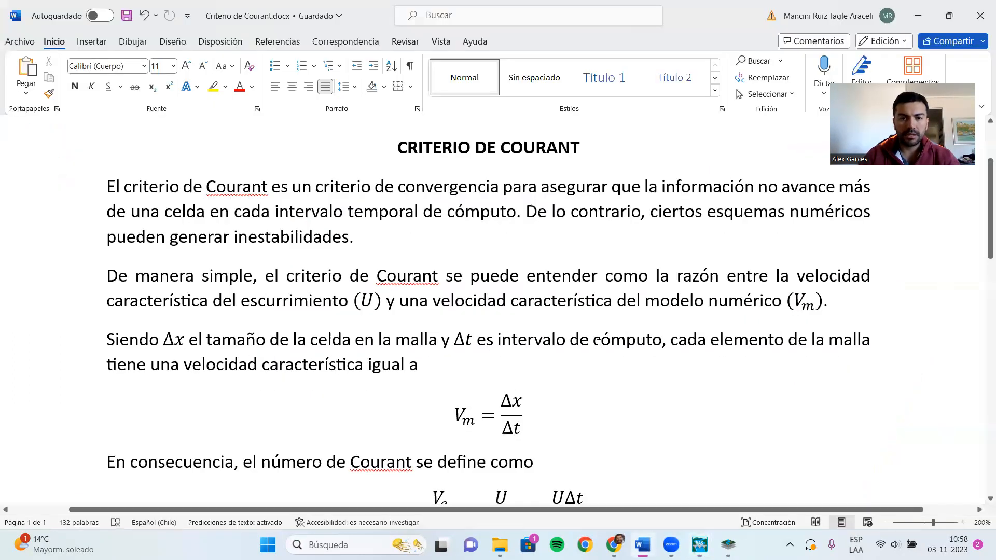
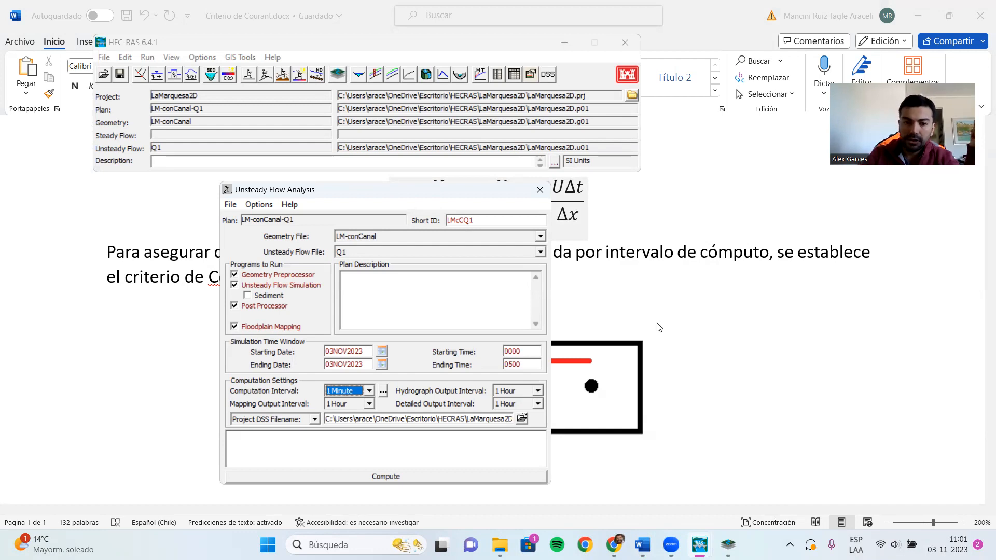
# - Back in HEC-RAS, set the plan's computation interval to 2 seconds
pyautogui.click(369, 392)
pyautogui.scroll(4, 350, 420)
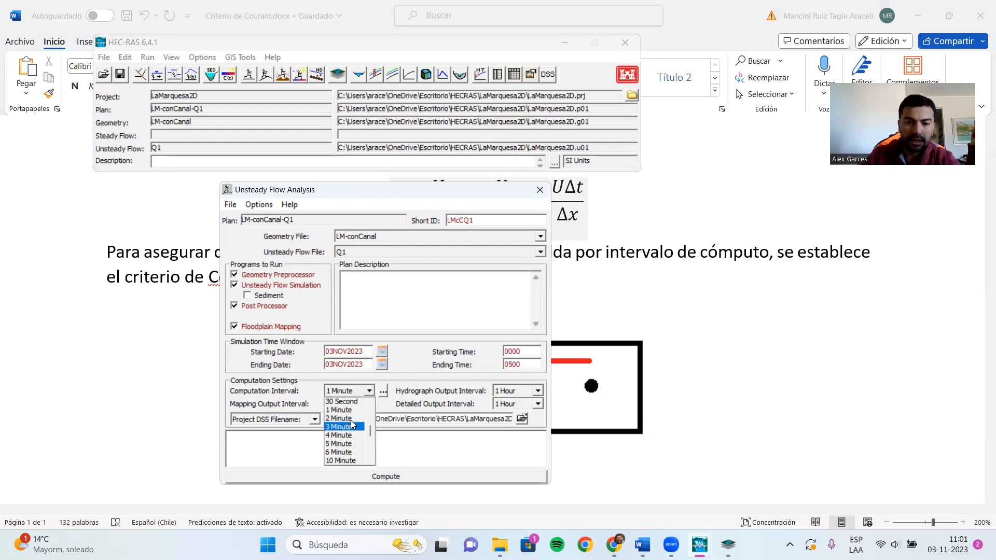
pyautogui.click(338, 420)
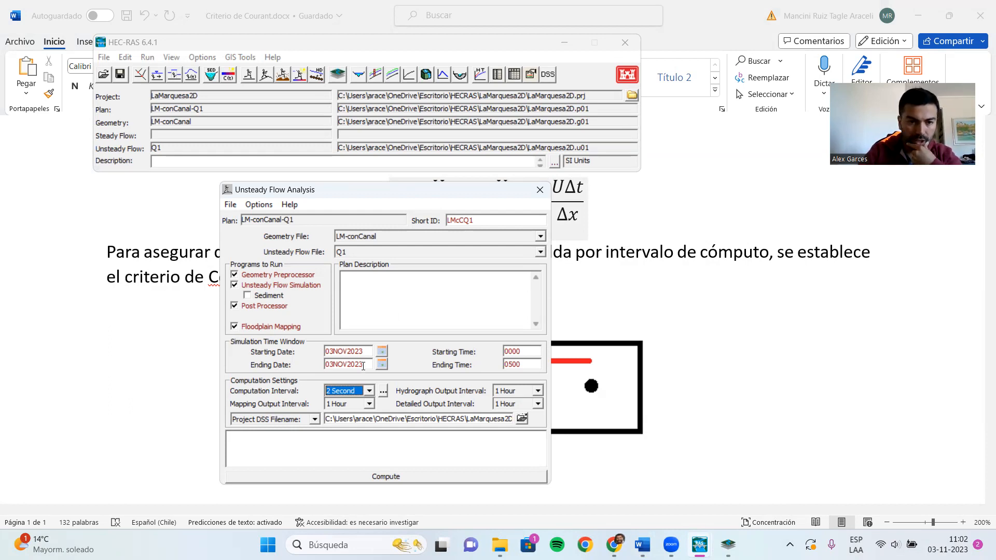
# - Compute the unsteady flow plan and place the computation progress and analysis windows side by side
pyautogui.click(385, 476)
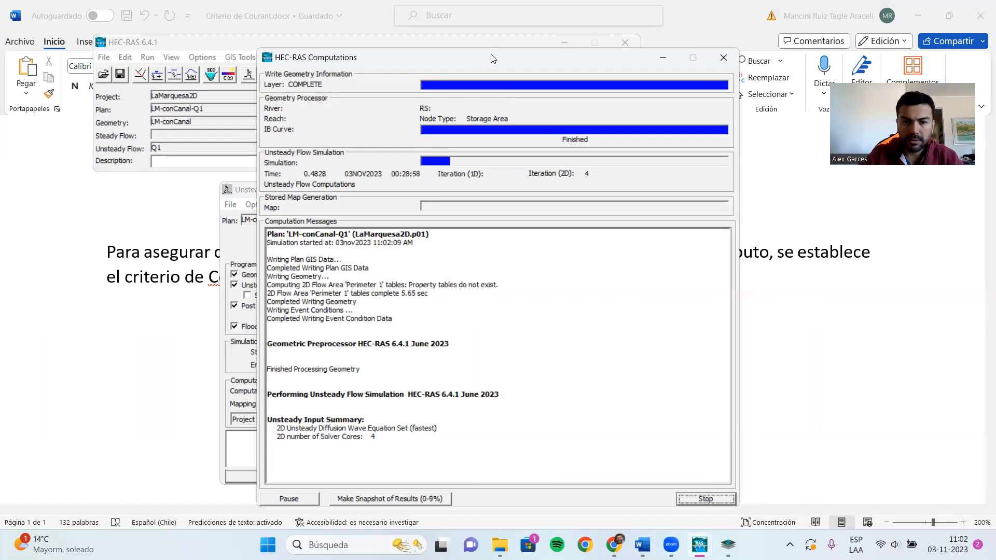
pyautogui.moveTo(491, 54); pyautogui.dragTo(662, 50)
pyautogui.moveTo(377, 196); pyautogui.dragTo(224, 179)
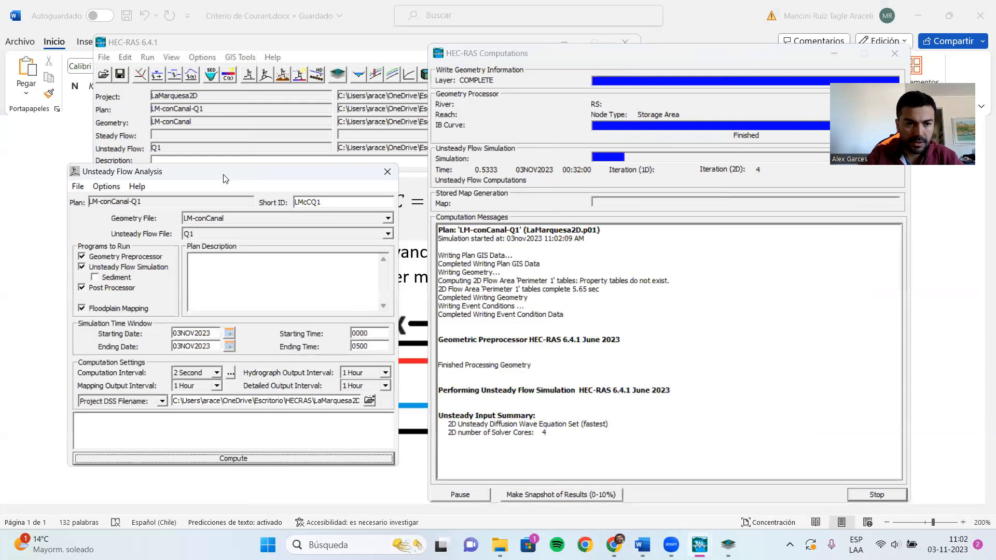
# - Look at the general settings in the unsteady computation options and tolerances, and cancel out of them
pyautogui.click(106, 186)
pyautogui.click(106, 188)
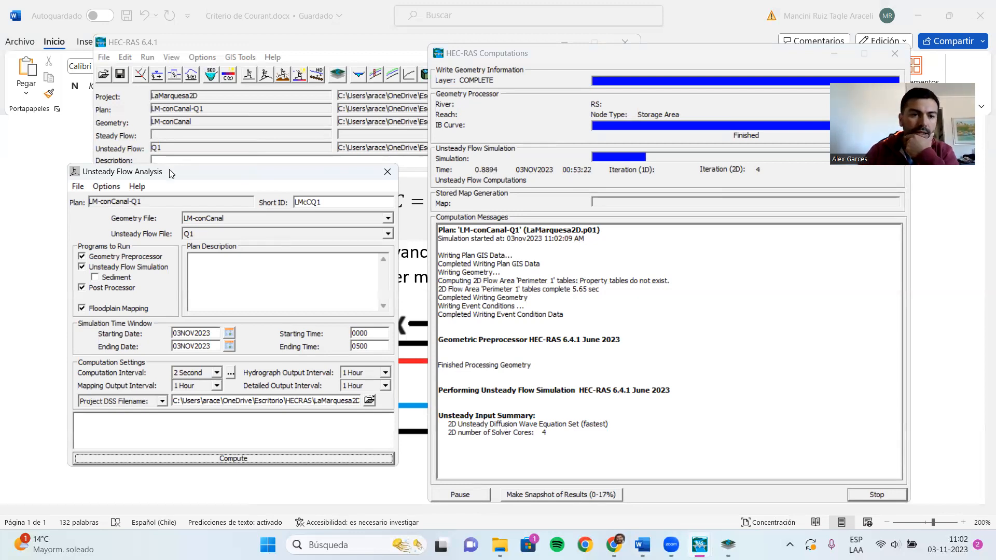
pyautogui.moveTo(173, 173); pyautogui.dragTo(165, 148)
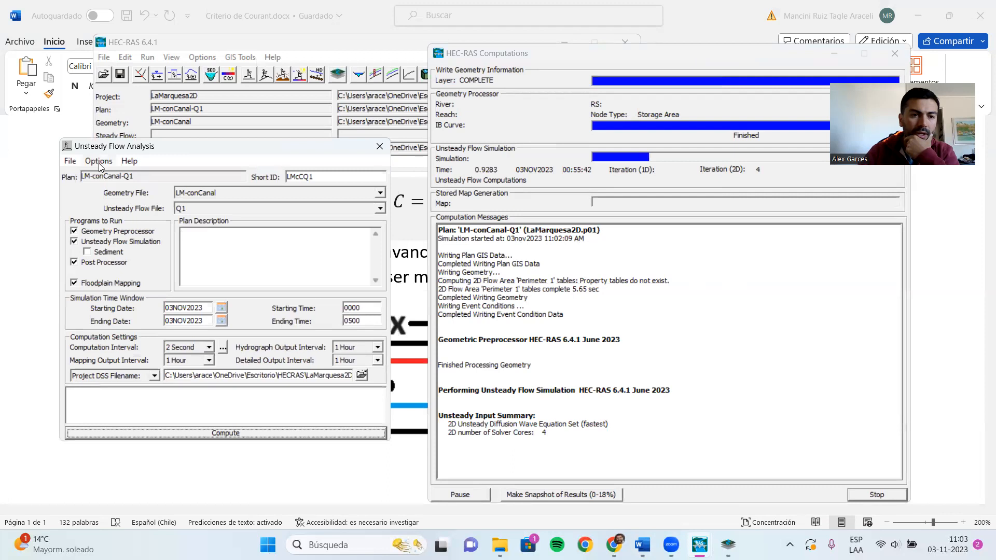
pyautogui.click(98, 163)
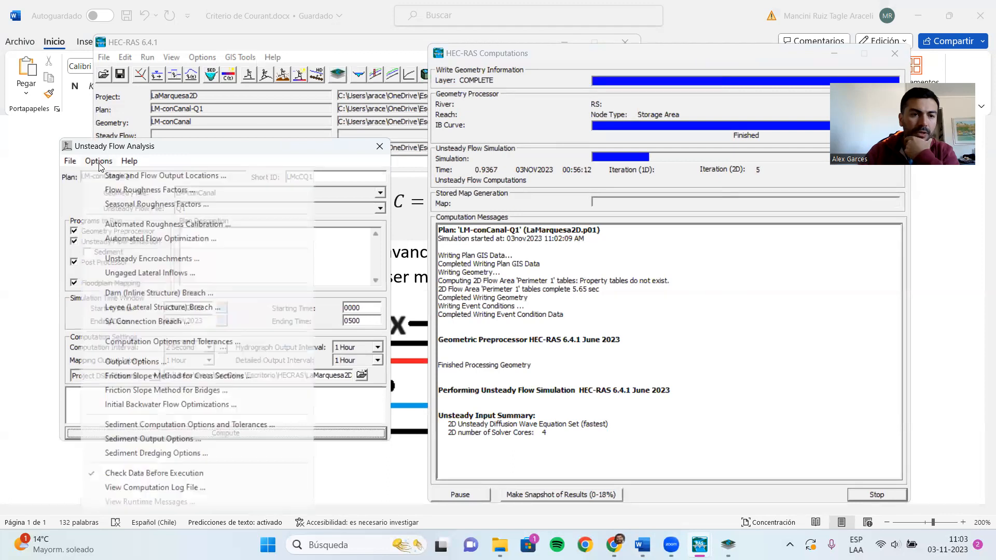
pyautogui.click(160, 346)
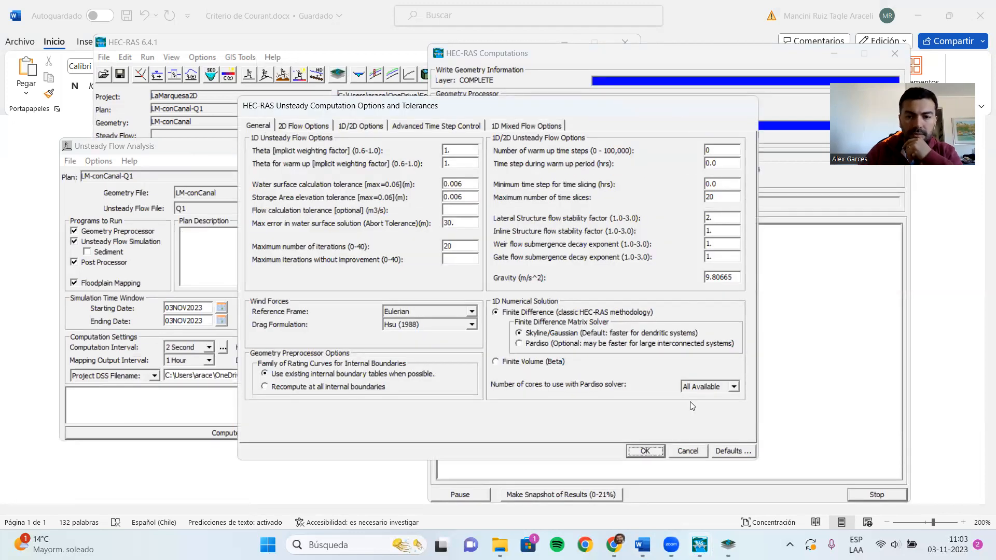
pyautogui.click(688, 450)
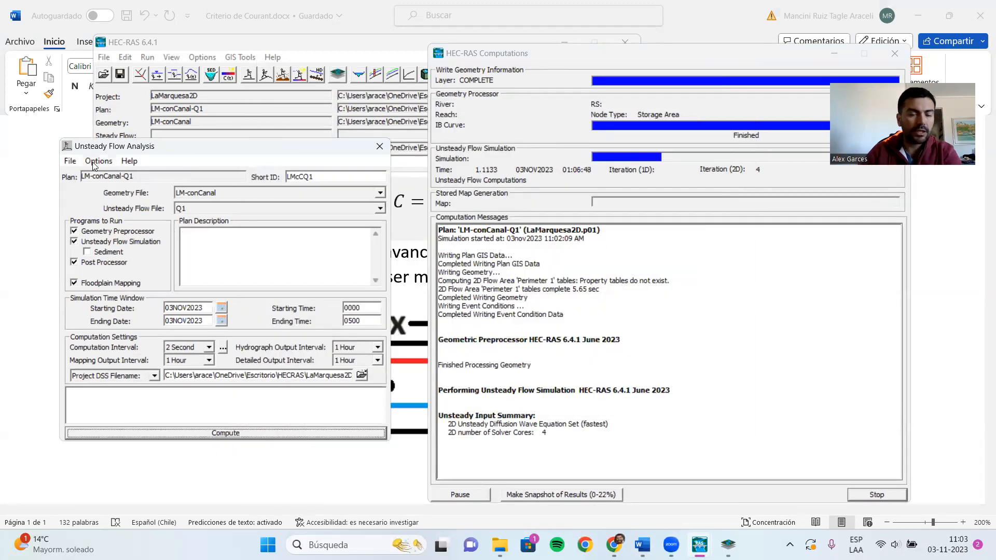
# - Examine the equation set choices for 2D flow in the computation options and tolerances, and cancel out of them
pyautogui.click(100, 161)
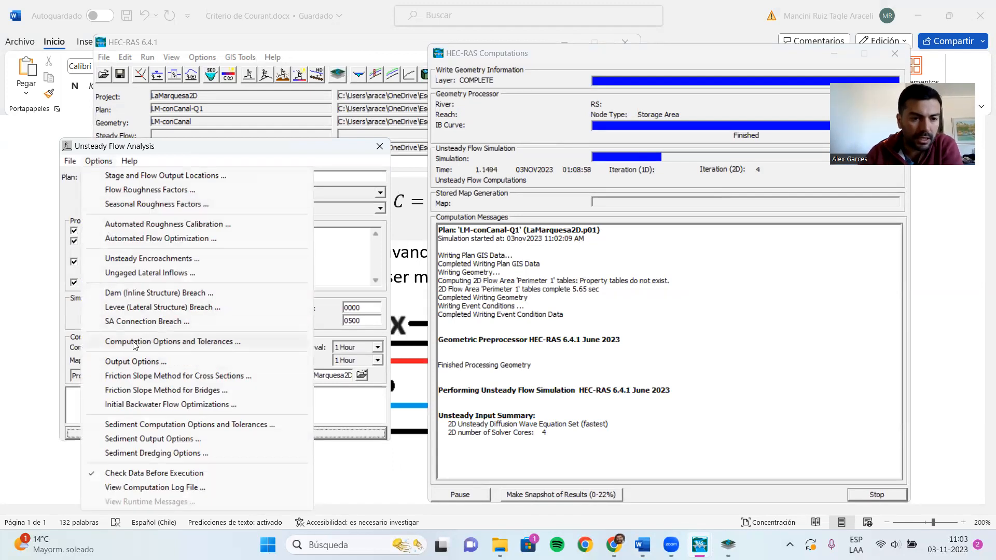
pyautogui.click(153, 344)
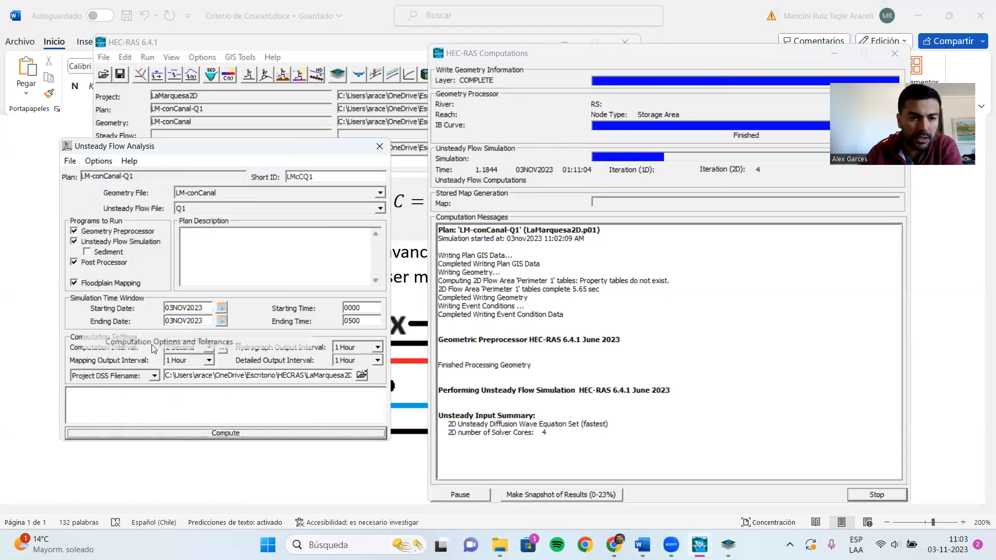
pyautogui.click(303, 127)
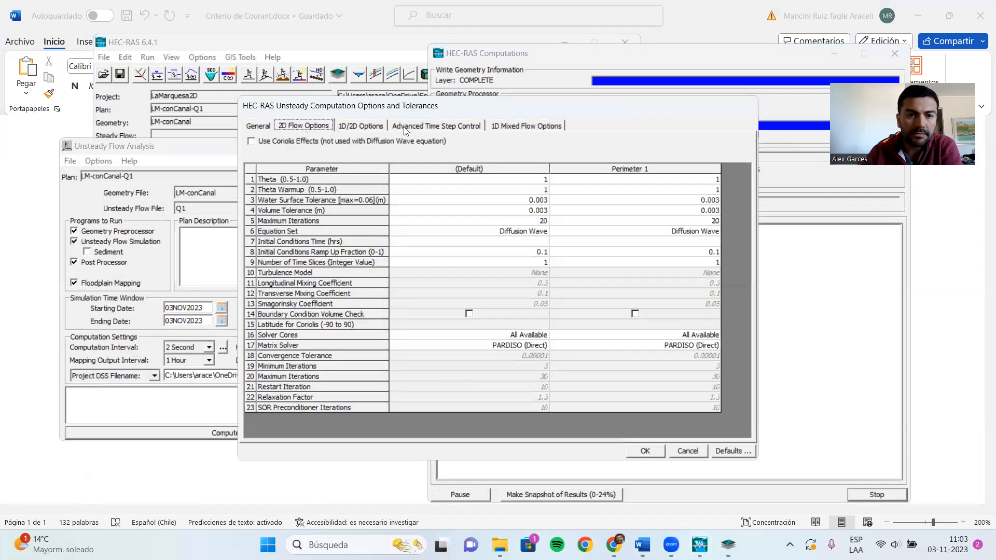
pyautogui.moveTo(456, 107); pyautogui.dragTo(291, 108)
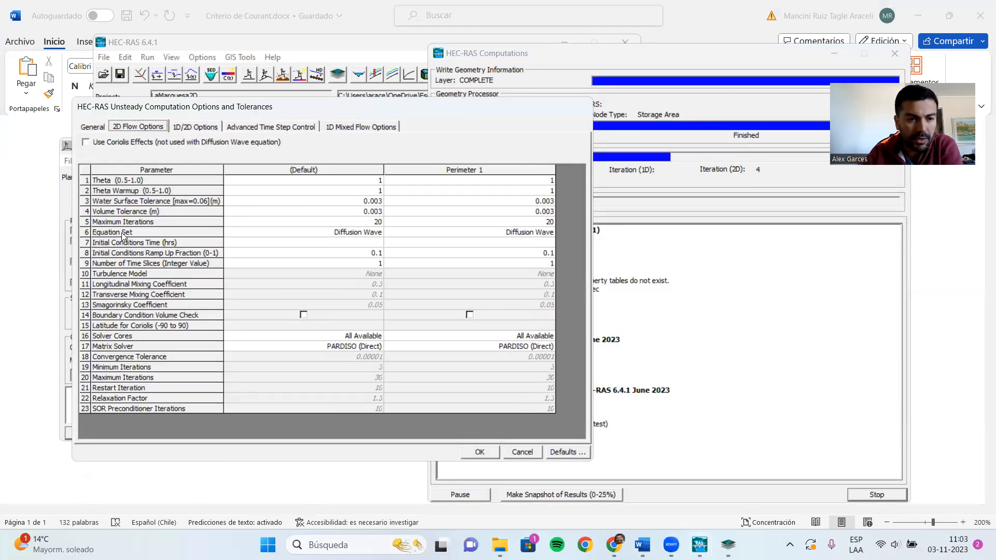
pyautogui.click(346, 233)
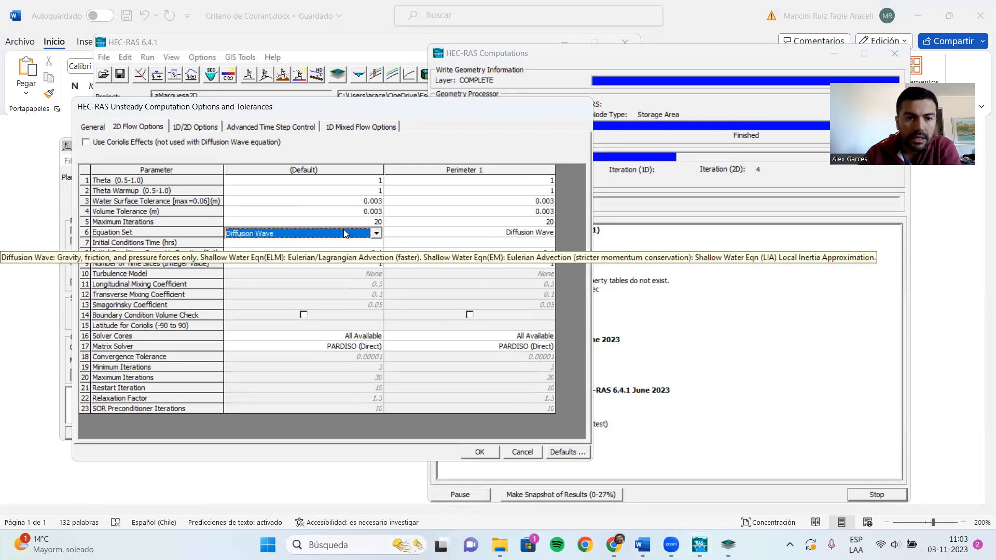
pyautogui.click(346, 233)
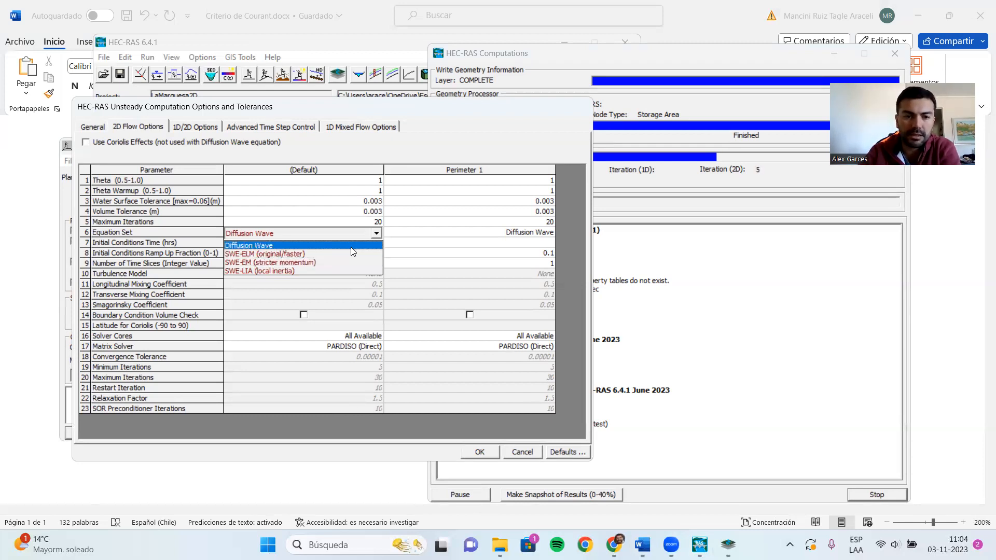
pyautogui.click(520, 451)
pyautogui.click(514, 448)
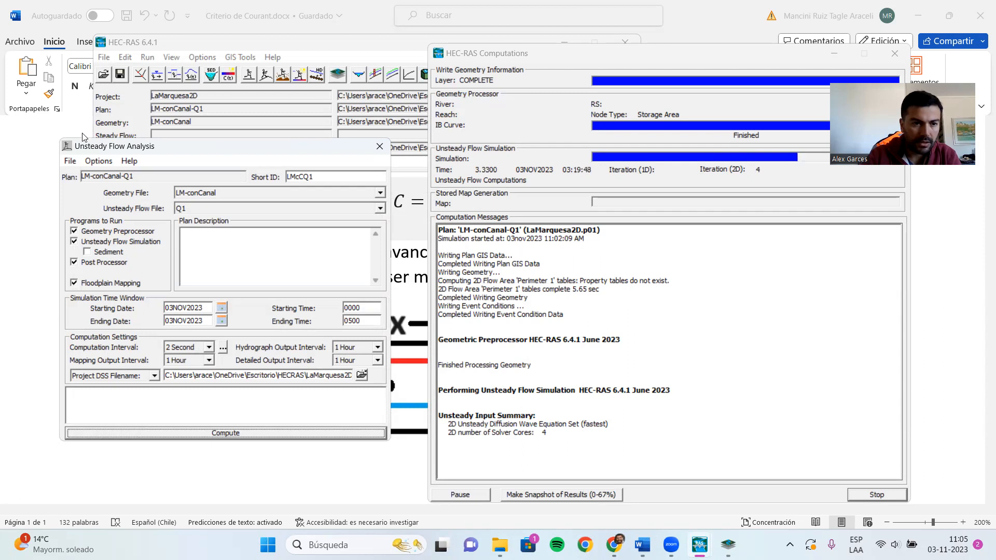
# - Reopen the computation options and tolerances and examine the advanced time step control methods, including the Courant-based adjustment
pyautogui.click(98, 161)
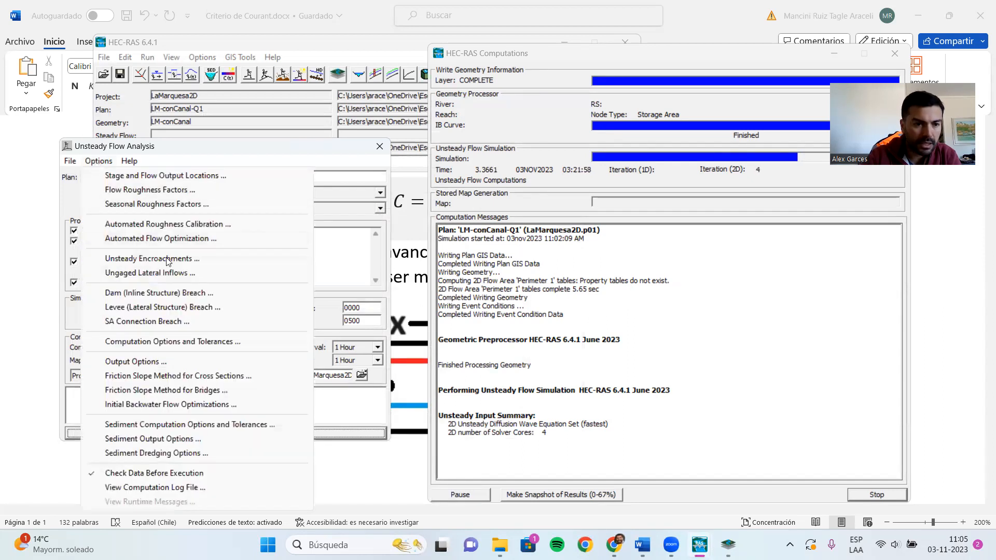
pyautogui.click(171, 342)
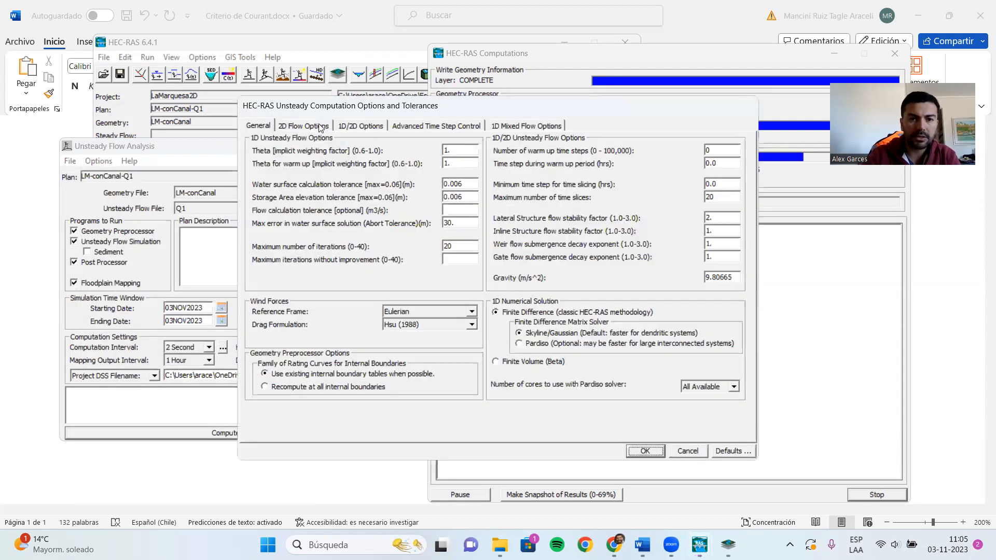
pyautogui.click(404, 125)
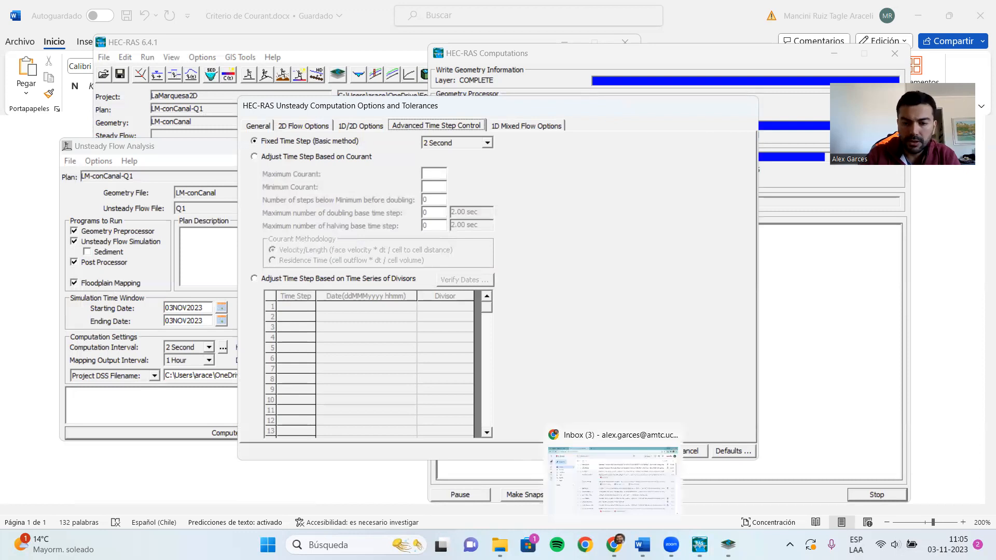
# - Look at the Courant number definition in the Word document, return to HEC-RAS and cancel out of the computation options and tolerances
pyautogui.hotkey('alt', 'Tab')
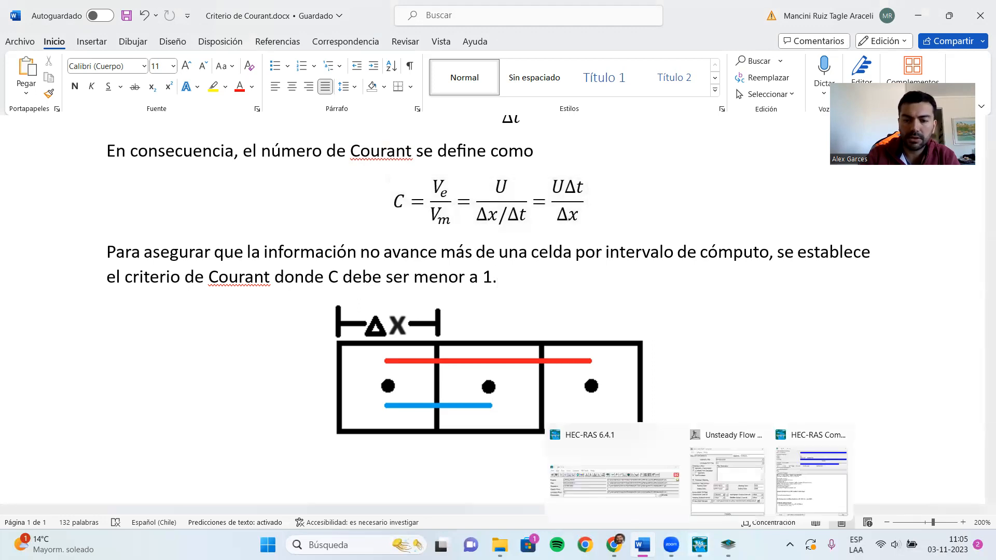
pyautogui.click(699, 545)
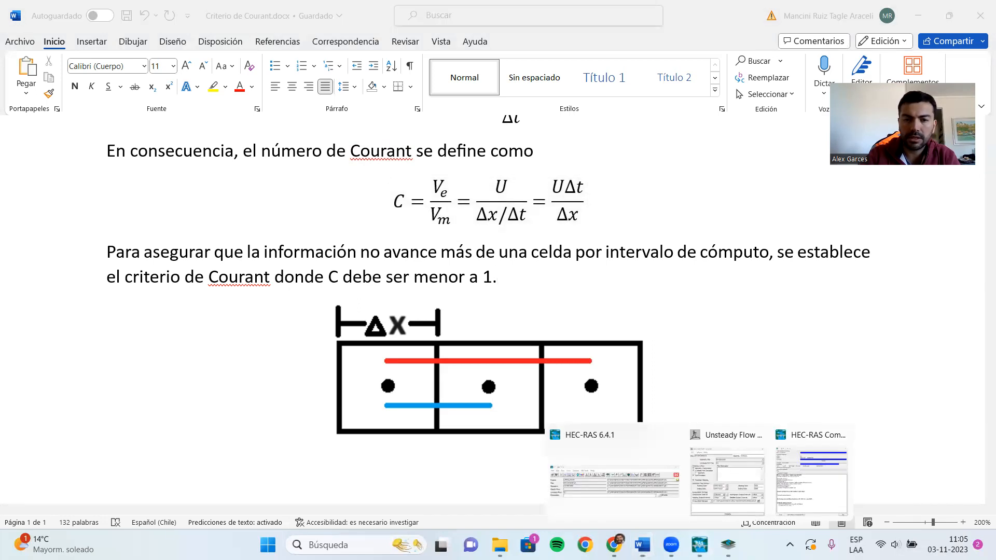
pyautogui.click(728, 487)
pyautogui.click(687, 451)
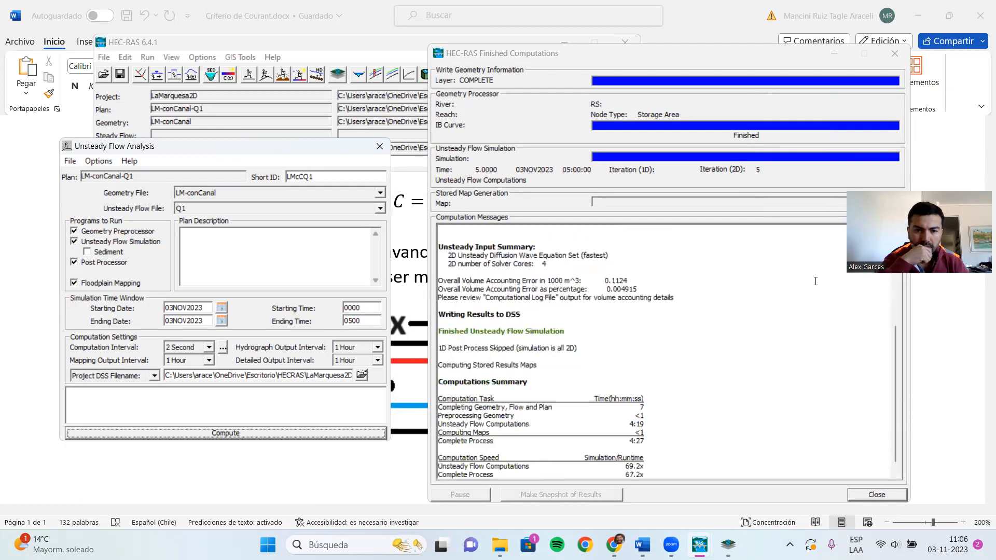
# - Review the computation messages and summary of the finished run, and close the computations and unsteady flow analysis windows
pyautogui.scroll(3, 621, 345)
pyautogui.scroll(4, 621, 345)
pyautogui.scroll(-7, 597, 294)
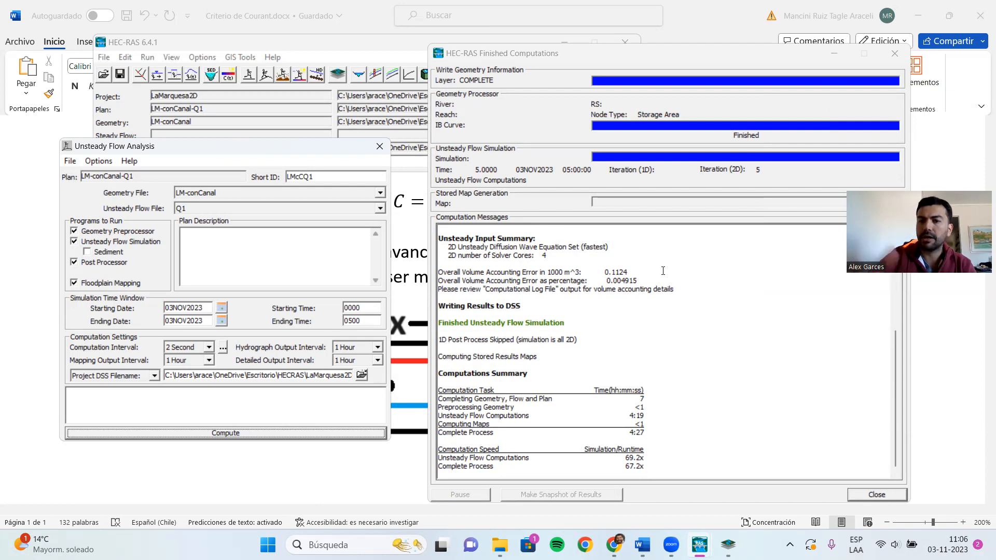
pyautogui.scroll(9, 663, 271)
pyautogui.scroll(-5, 571, 267)
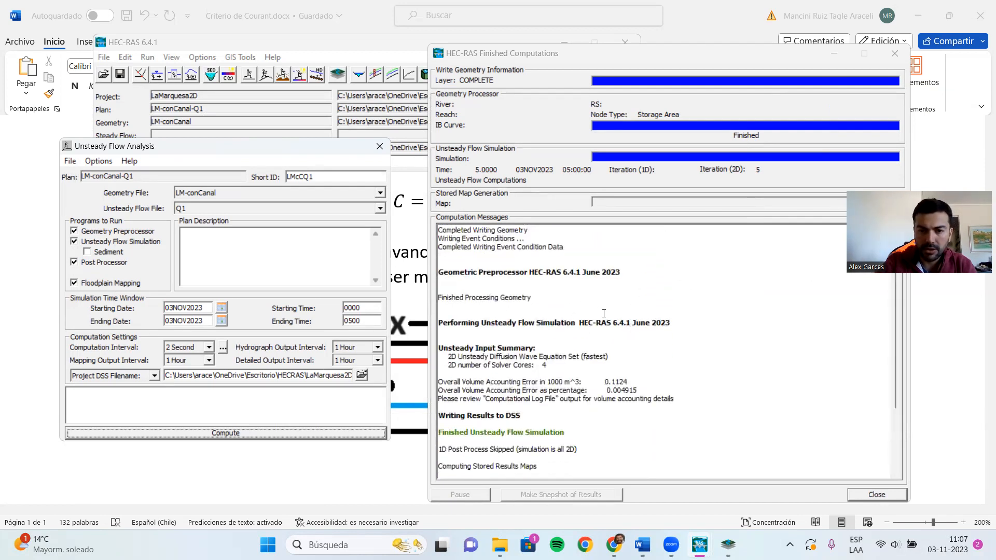
pyautogui.scroll(-3, 604, 313)
pyautogui.scroll(-2, 571, 379)
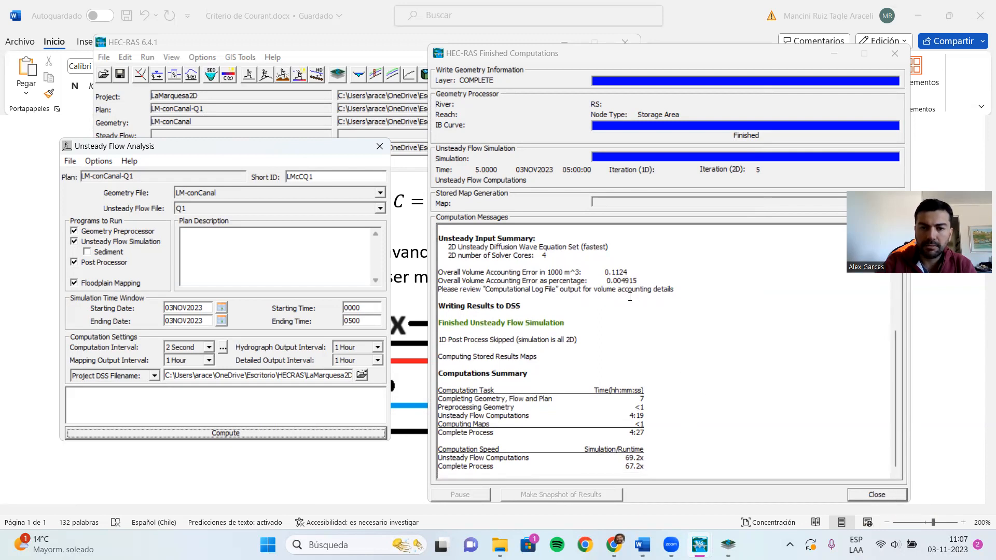
pyautogui.scroll(5, 596, 309)
pyautogui.scroll(1, 595, 310)
pyautogui.scroll(-5, 675, 373)
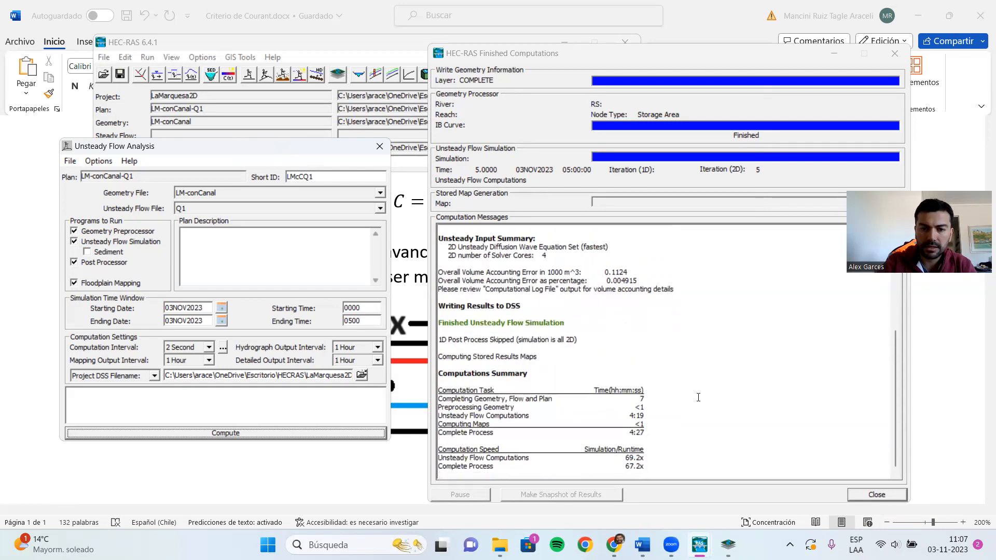
pyautogui.click(879, 494)
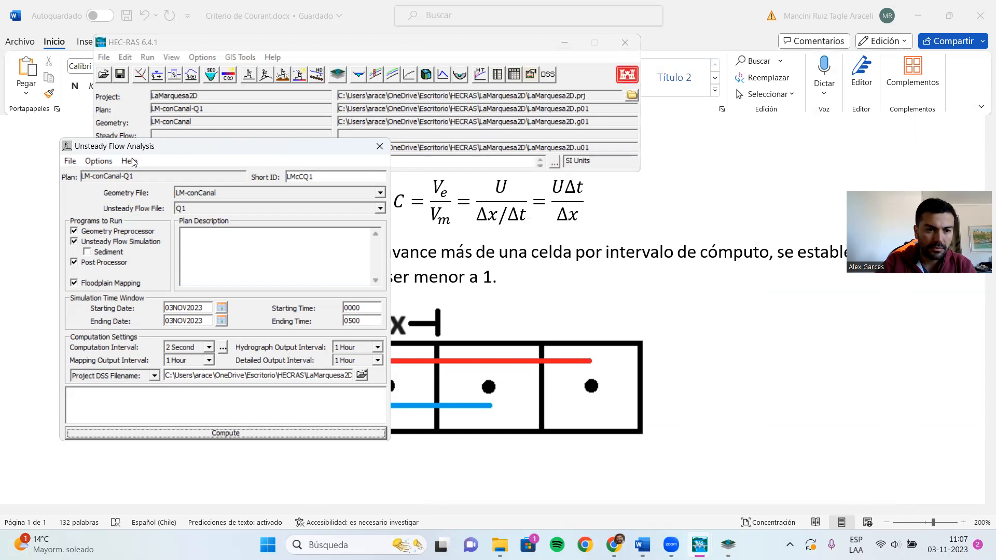
pyautogui.click(367, 138)
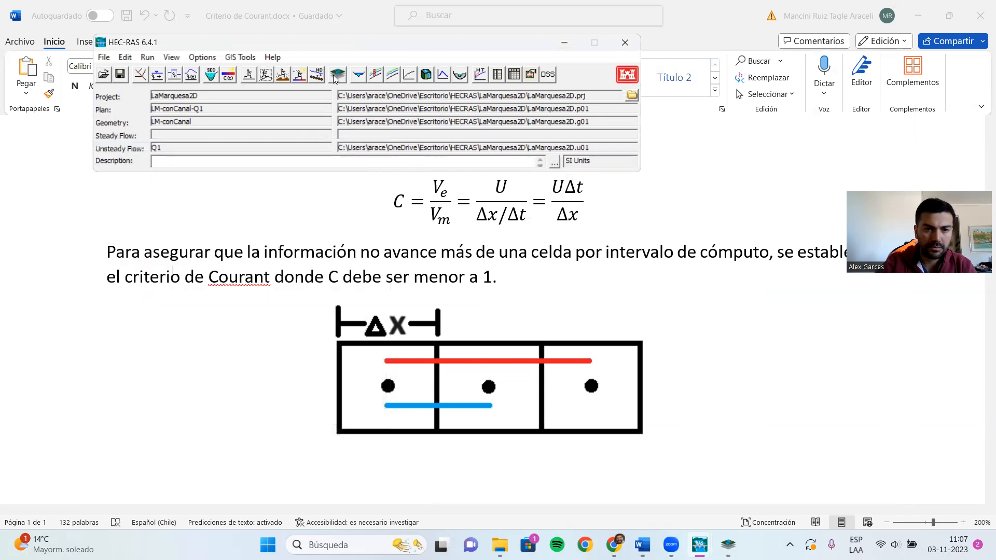
# - Open RAS Mapper and hide the LM-conCanal geometry and the map layers so the terrain is unobstructed
pyautogui.click(337, 74)
pyautogui.scroll(-5, 674, 303)
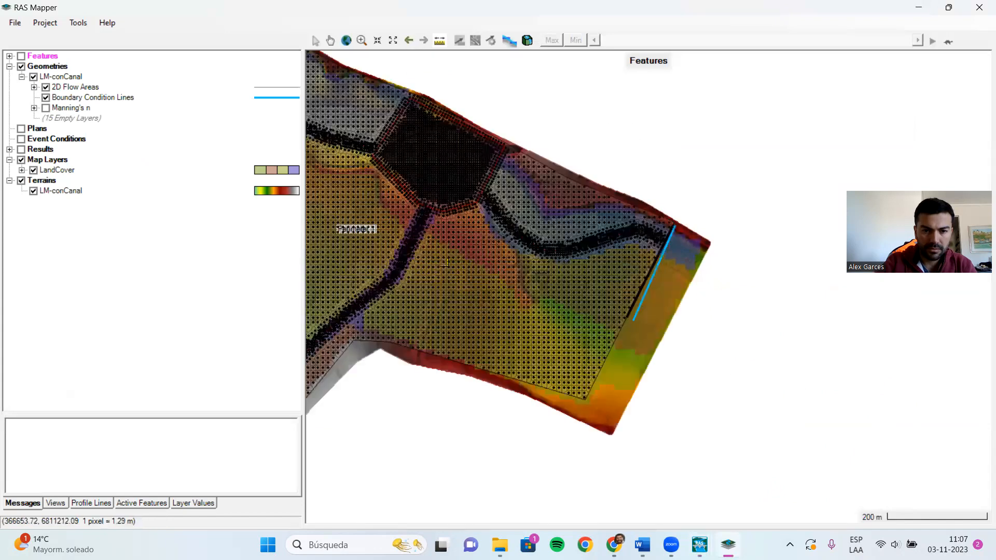
pyautogui.moveTo(445, 263); pyautogui.dragTo(594, 258)
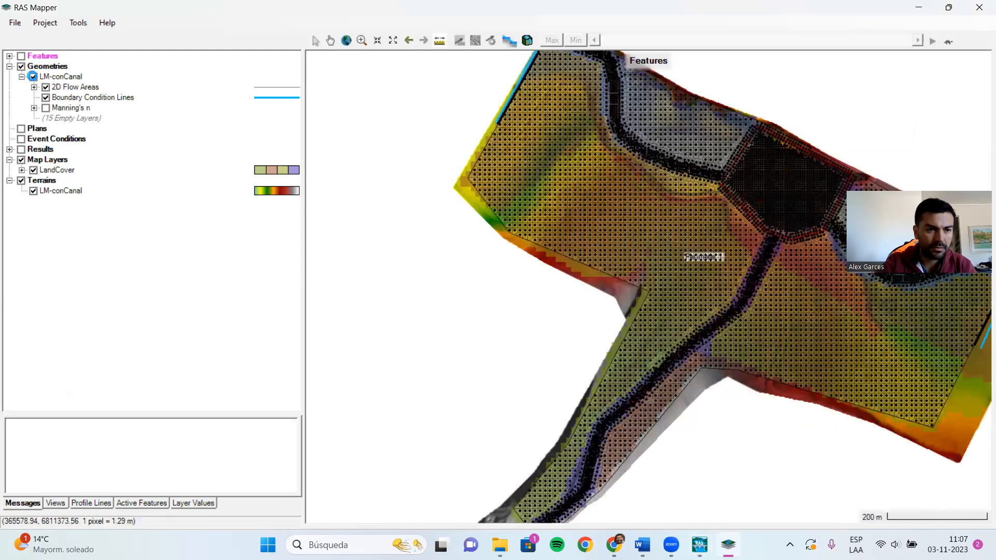
pyautogui.click(33, 77)
pyautogui.click(22, 160)
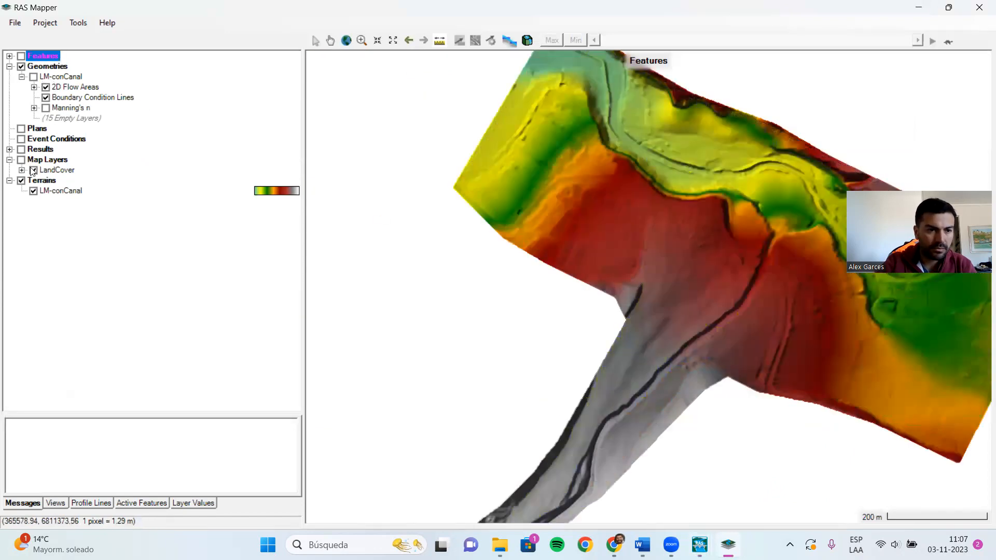
# - Expand the LMcCQ1 results and display the Depth (Max) map over the terrain
pyautogui.click(9, 149)
pyautogui.click(33, 160)
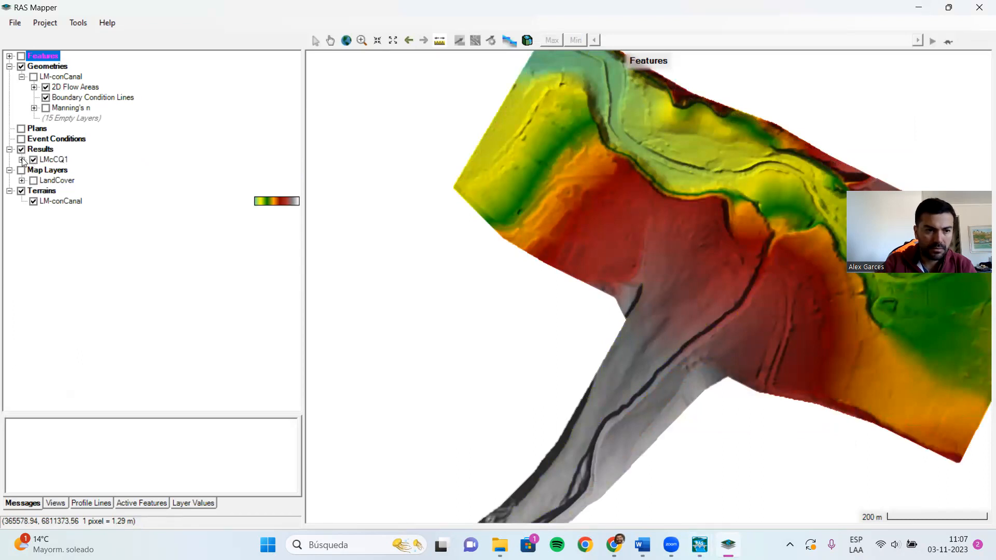
pyautogui.click(21, 160)
pyautogui.click(46, 201)
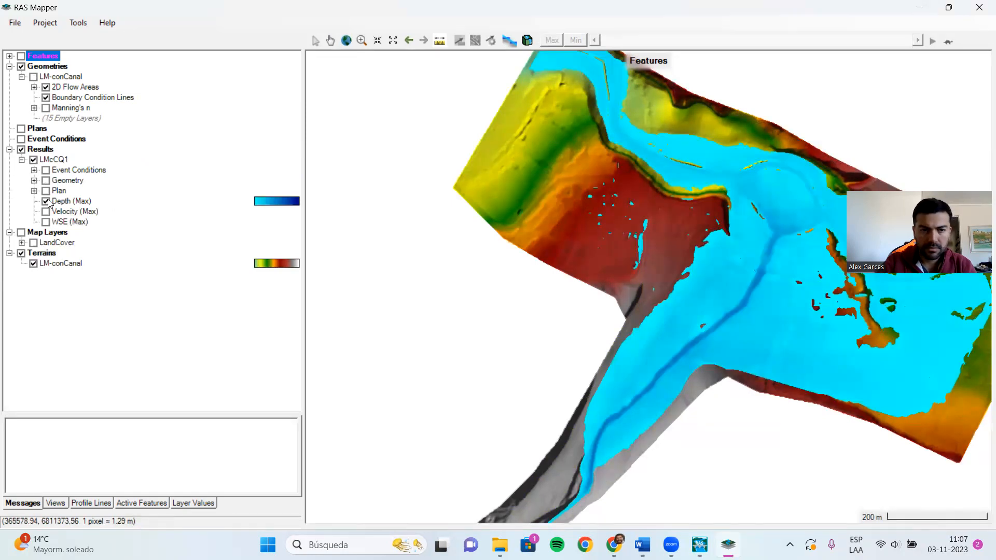
pyautogui.moveTo(574, 318); pyautogui.dragTo(440, 295)
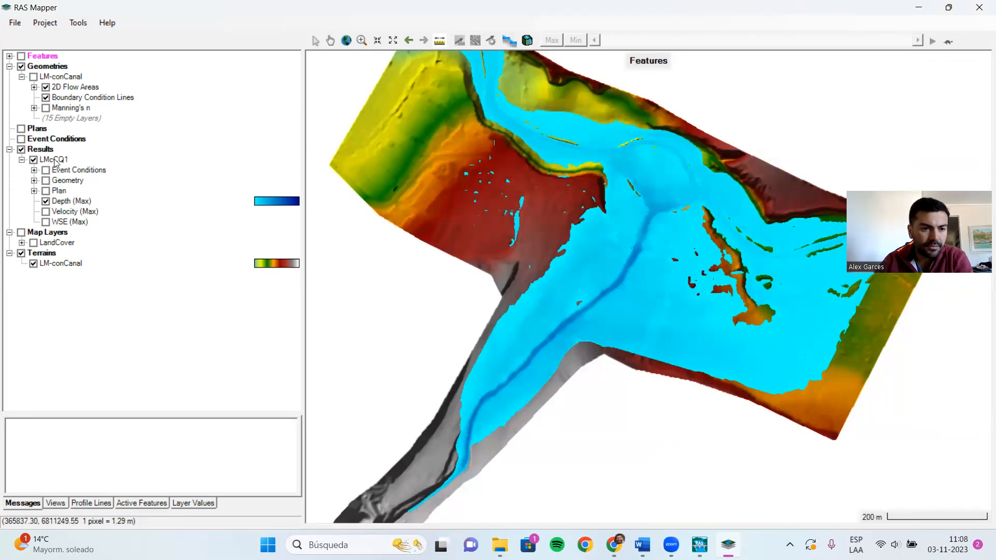
# - Add a Courant (Velocity/Length) results map layer to LMcCQ1 as a raster with associated terrain, for profile 03NOV2023 00:00:00
pyautogui.click(54, 160)
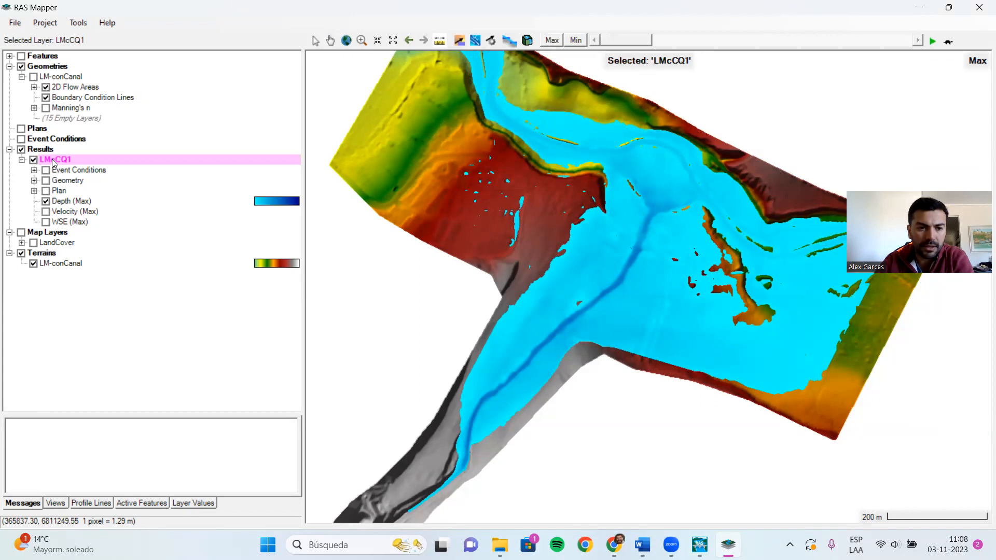
pyautogui.rightClick(54, 163)
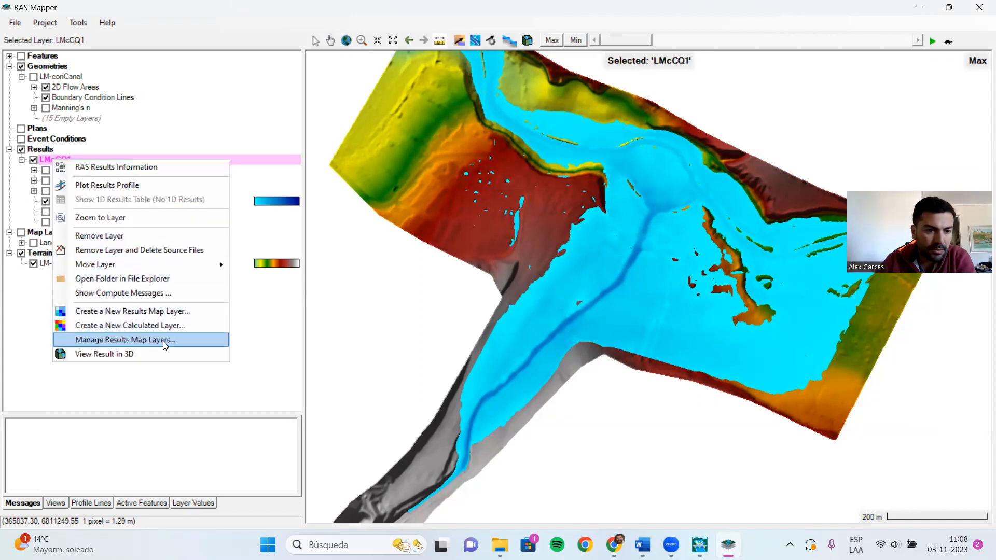
pyautogui.click(183, 312)
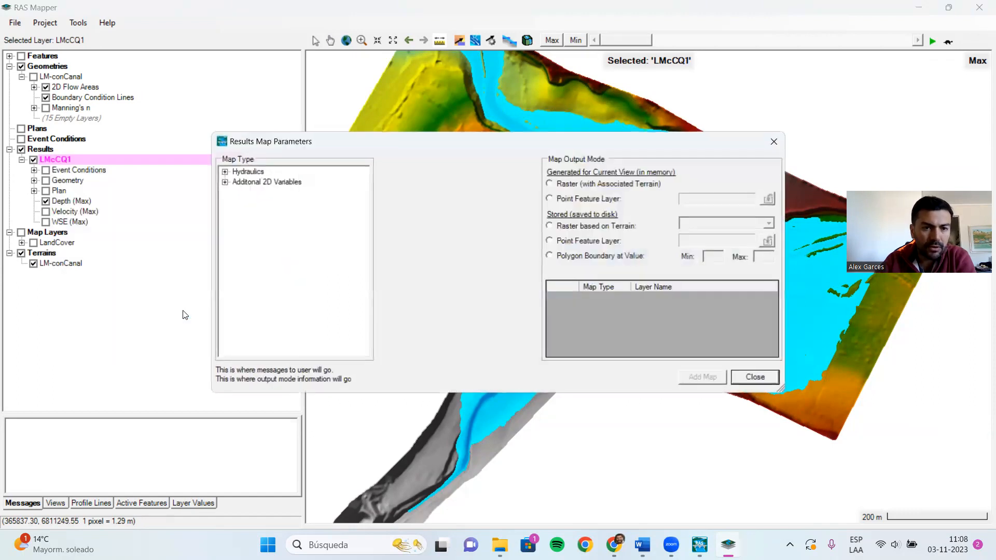
pyautogui.click(237, 172)
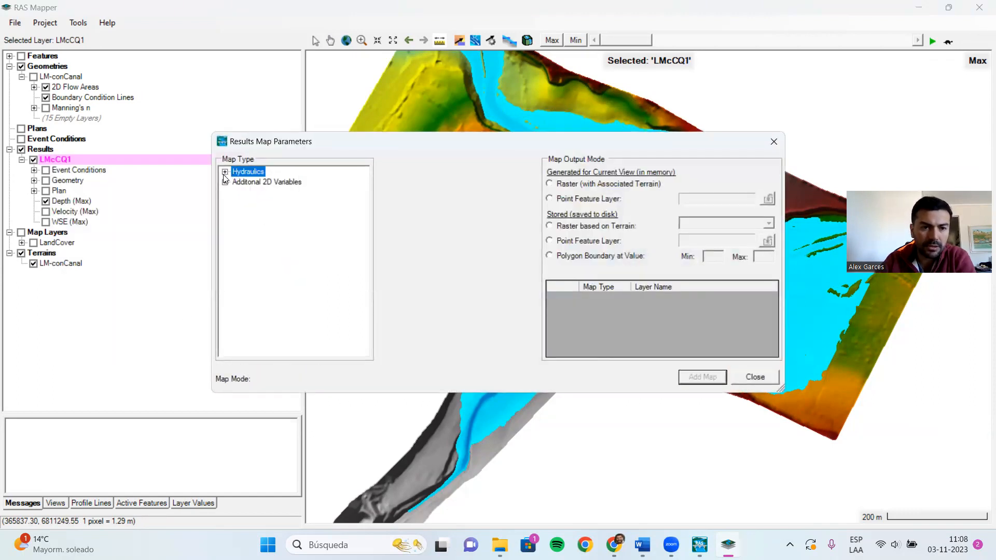
pyautogui.click(225, 171)
pyautogui.click(273, 234)
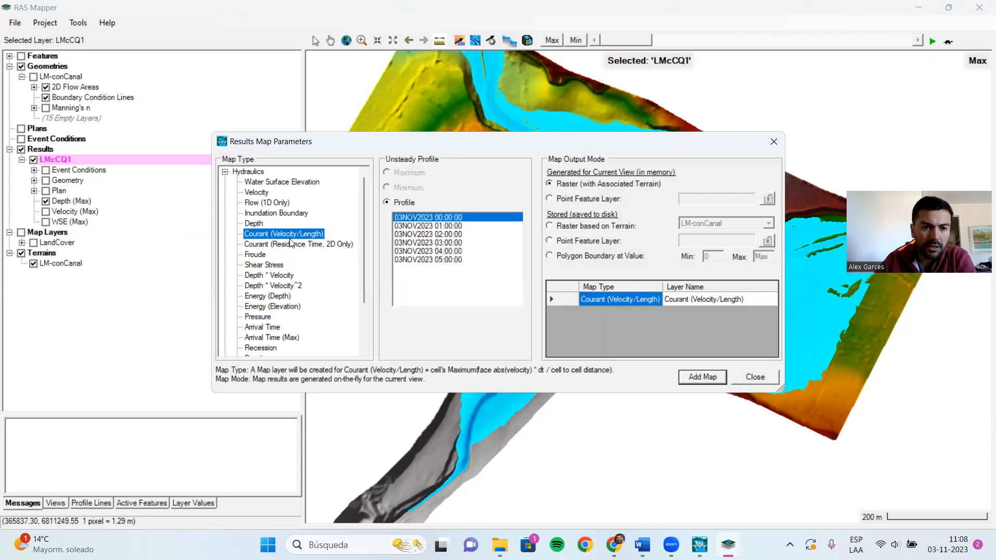
pyautogui.click(710, 377)
pyautogui.click(755, 377)
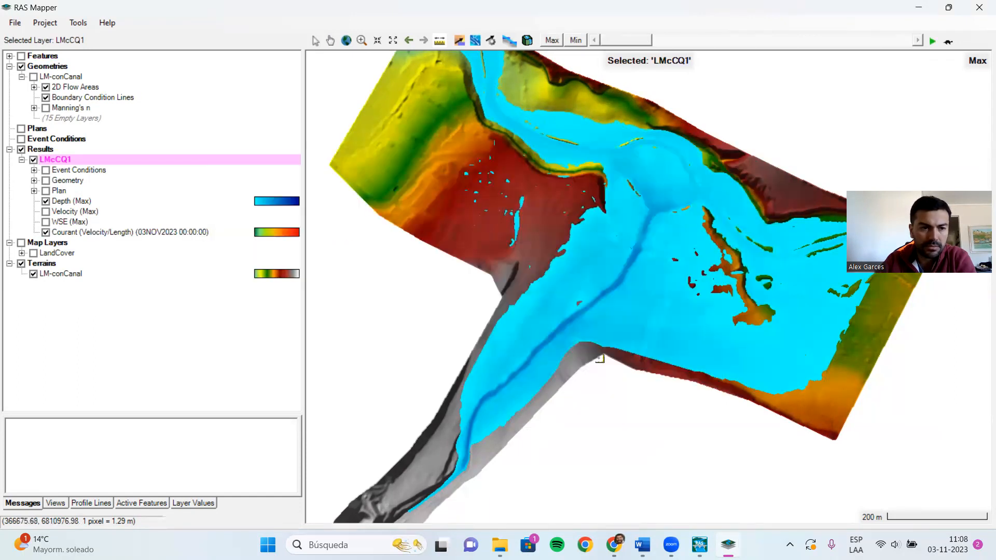
# - Select the Courant (Velocity/Length) layer, hide Depth (Max), and advance the map through the hourly profiles to 03NOV2023 05:00:00
pyautogui.click(89, 232)
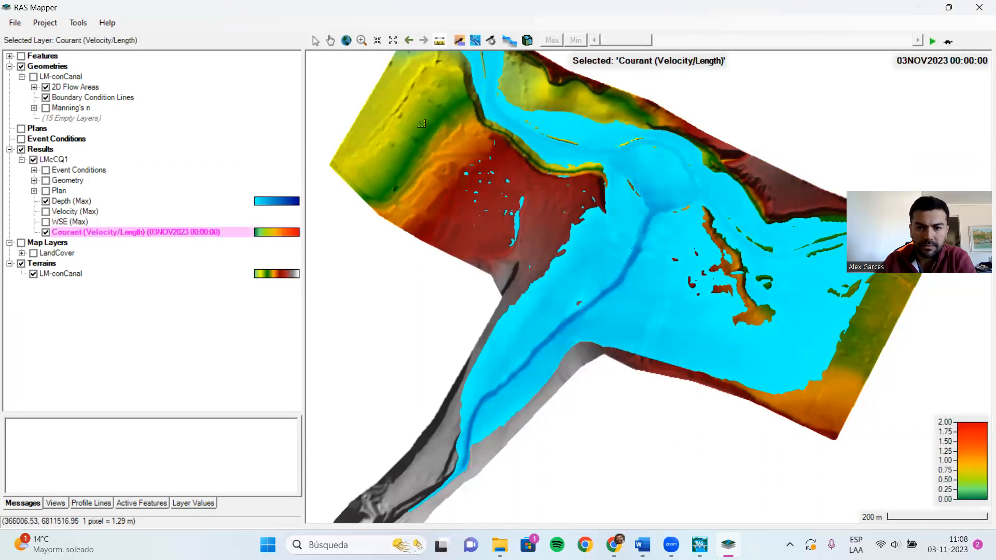
pyautogui.click(46, 201)
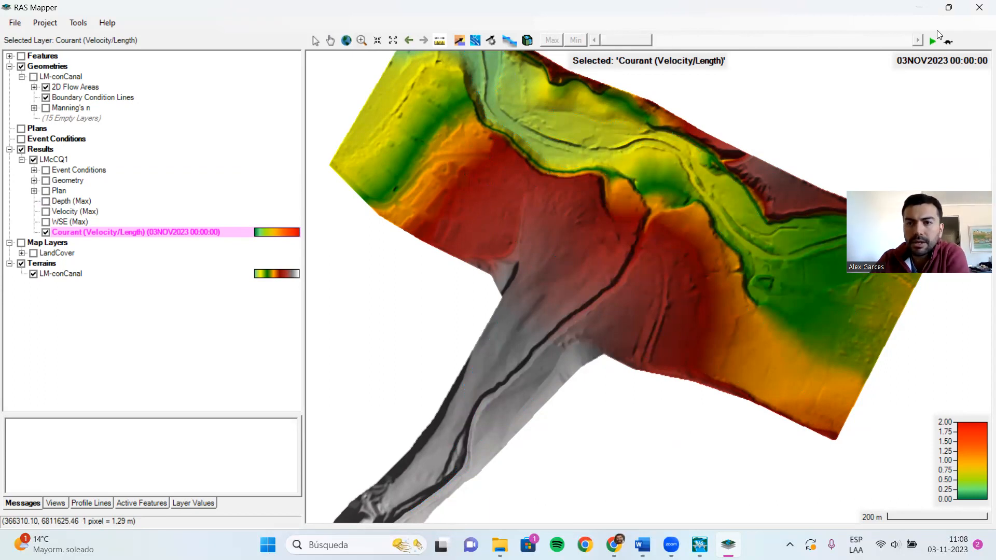
pyautogui.click(917, 41)
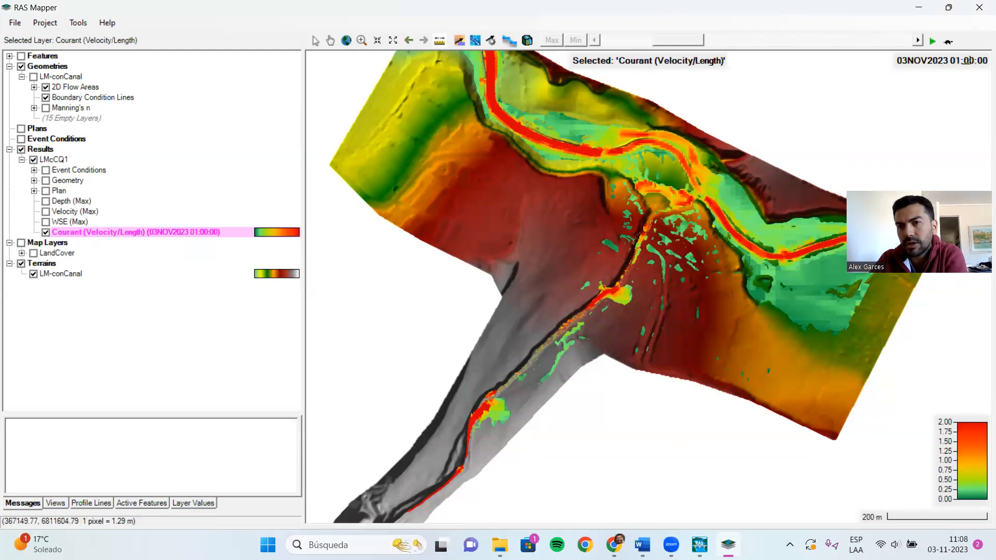
pyautogui.click(605, 40)
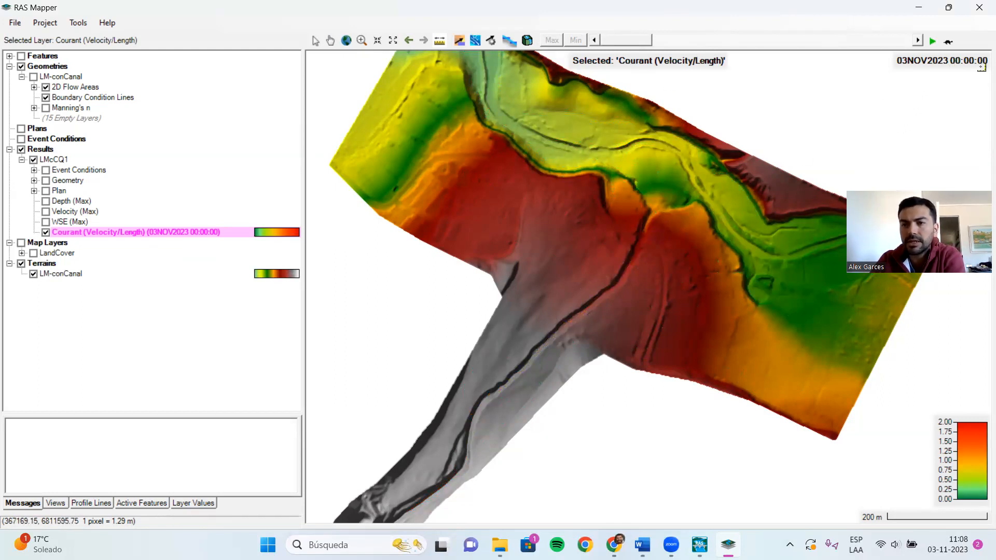
pyautogui.click(917, 41)
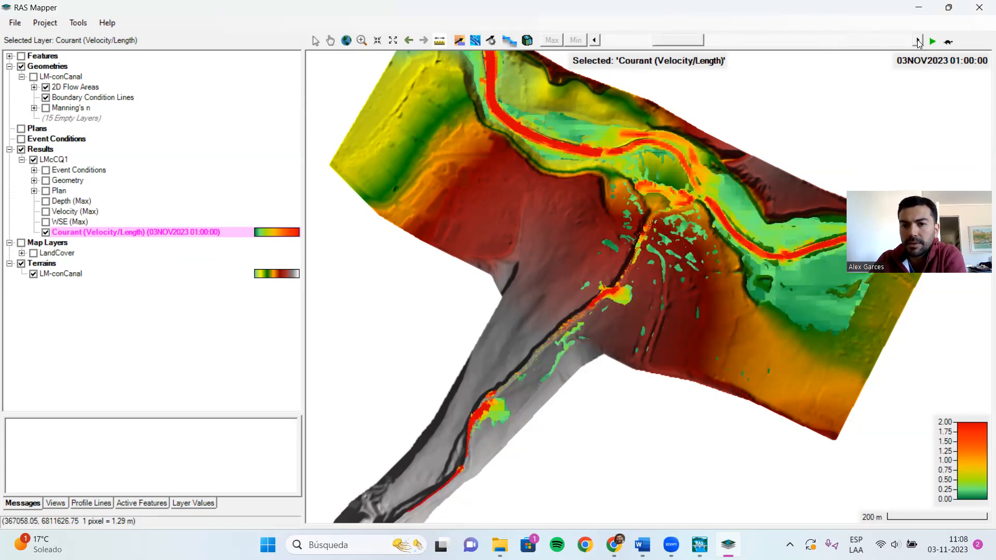
pyautogui.click(917, 41)
pyautogui.click(918, 41)
pyautogui.click(918, 40)
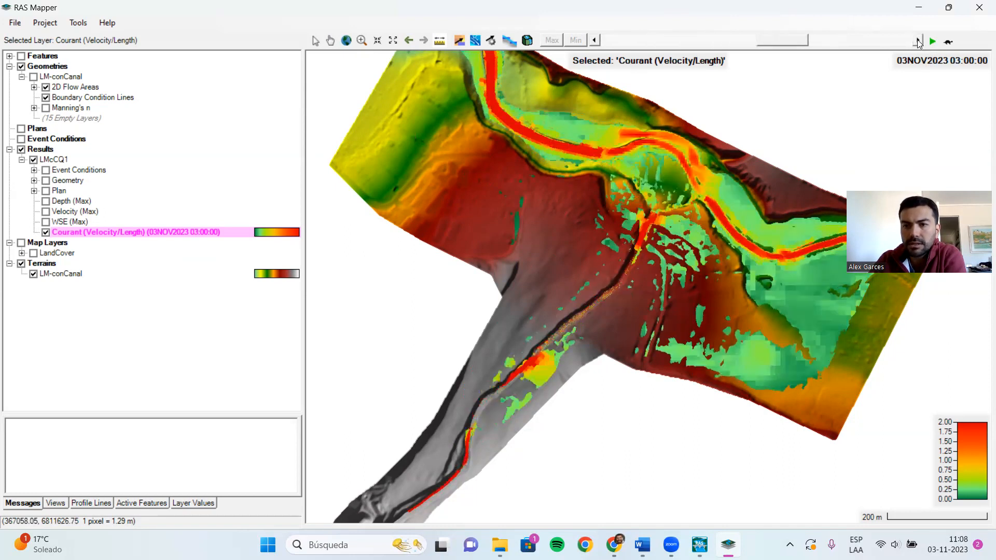
pyautogui.click(917, 41)
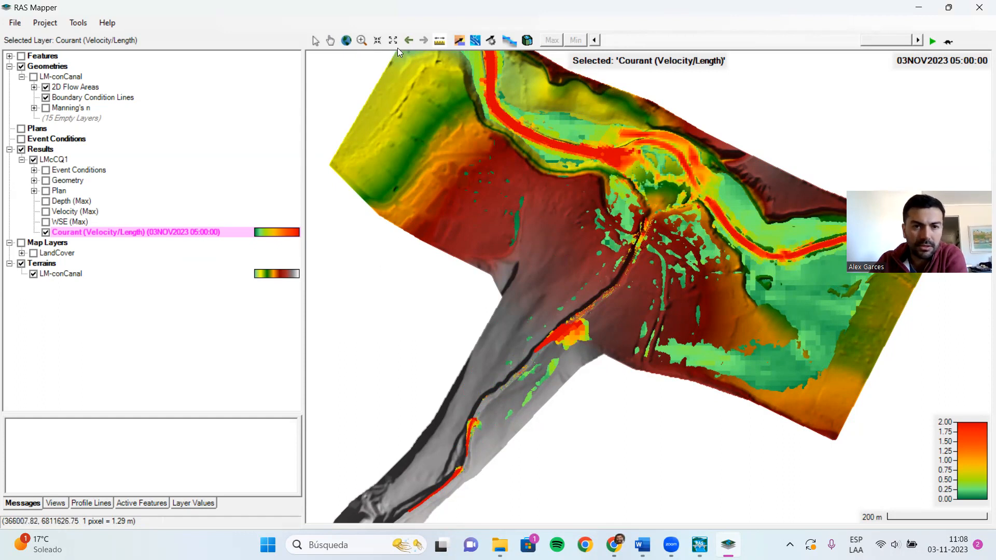
# - Query Courant values on the map along the main river and at the overflow area beside the canal
pyautogui.click(315, 41)
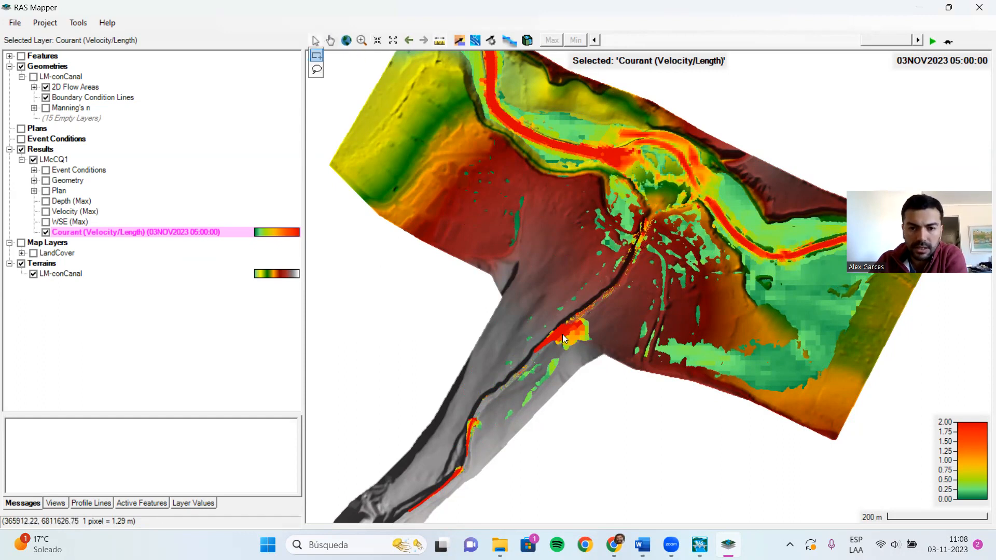
pyautogui.moveTo(603, 156)
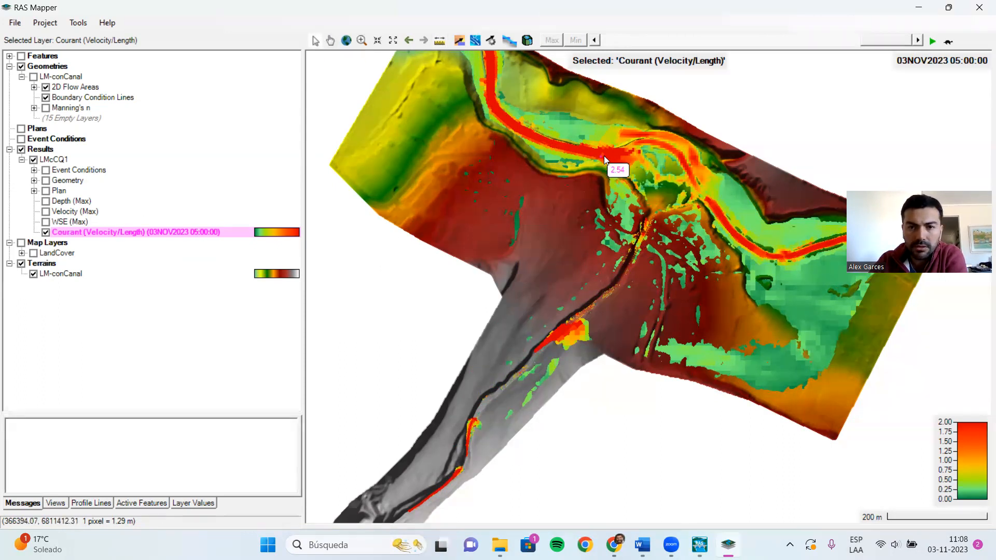
pyautogui.moveTo(554, 147)
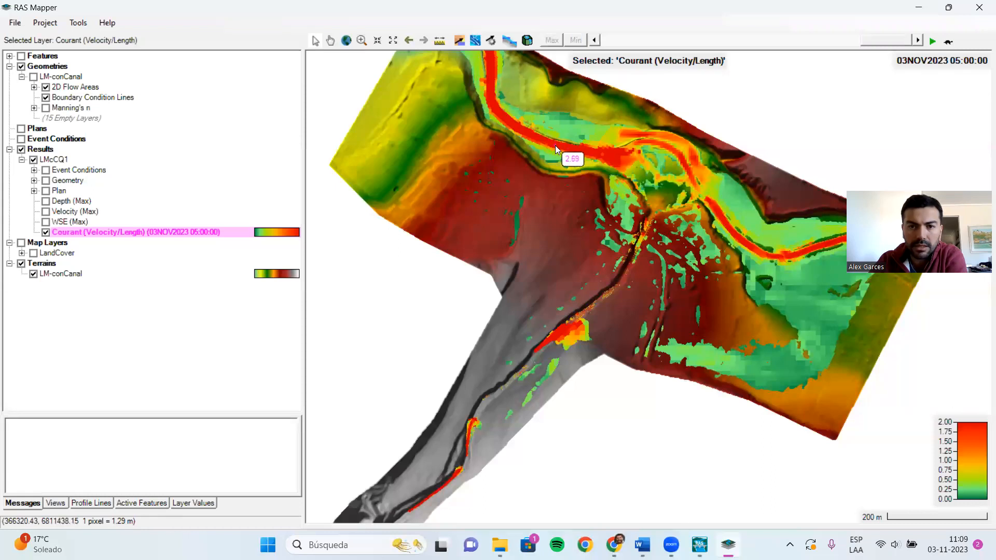
pyautogui.moveTo(557, 330)
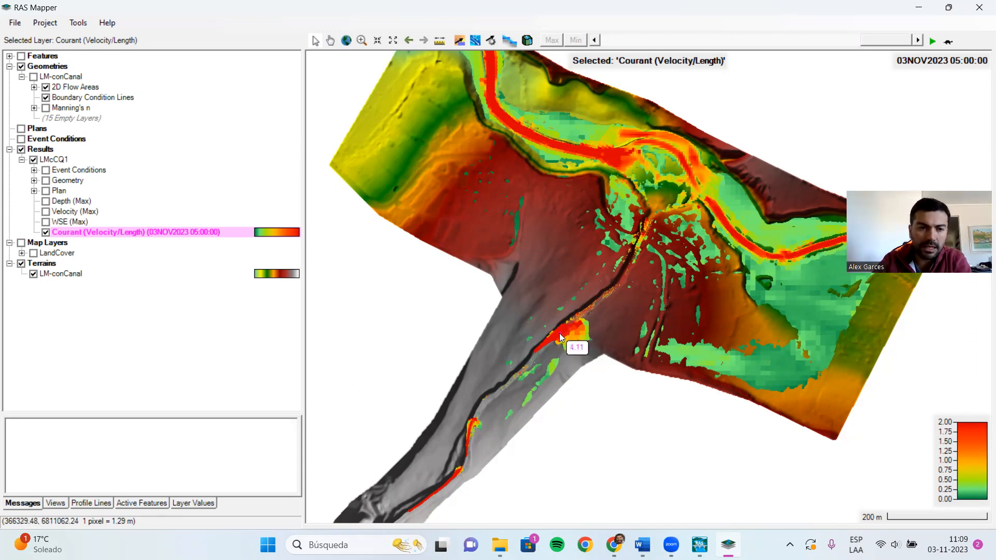
# - Swap the Courant layer for Depth (Max) to examine the flooded area, and restore the Courant layer alone
pyautogui.click(45, 232)
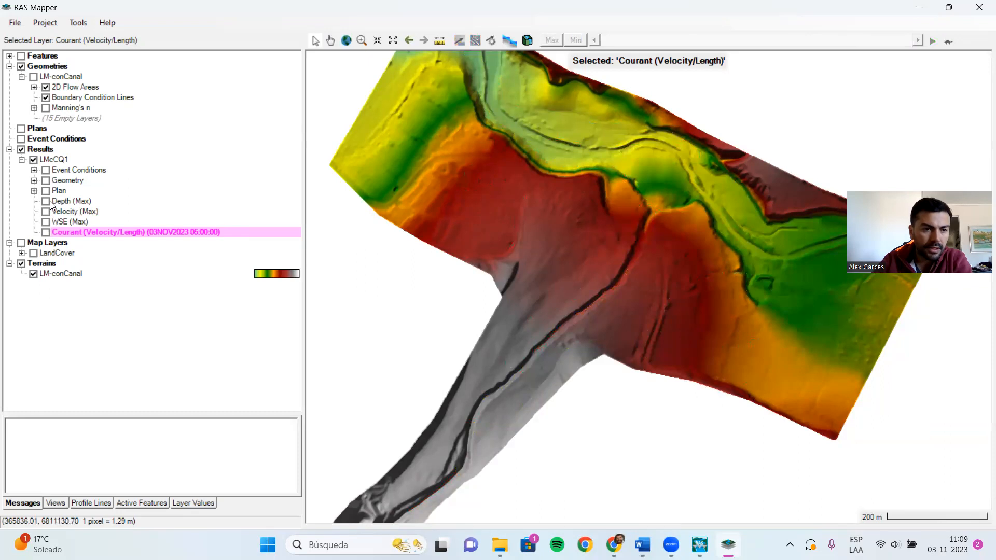
pyautogui.click(46, 202)
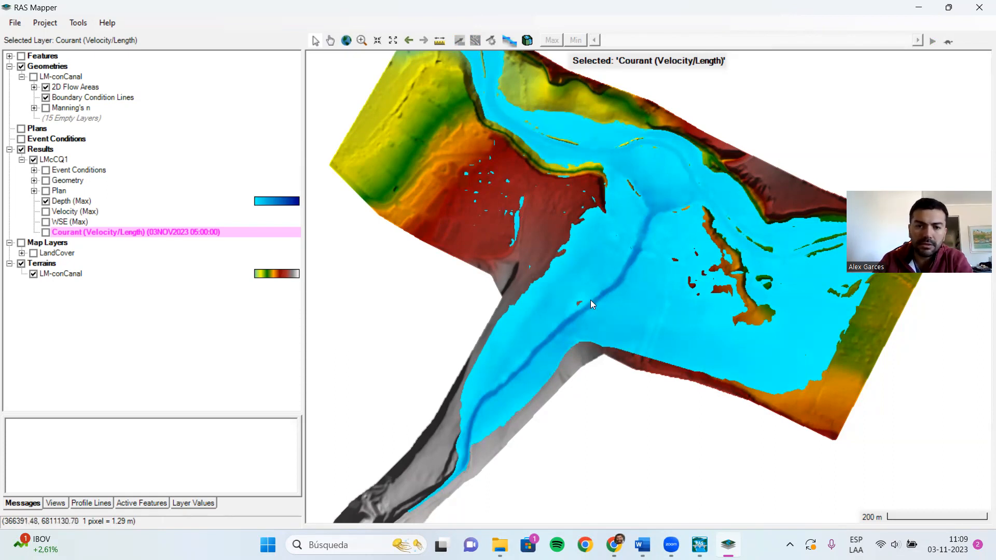
pyautogui.click(45, 202)
pyautogui.click(45, 233)
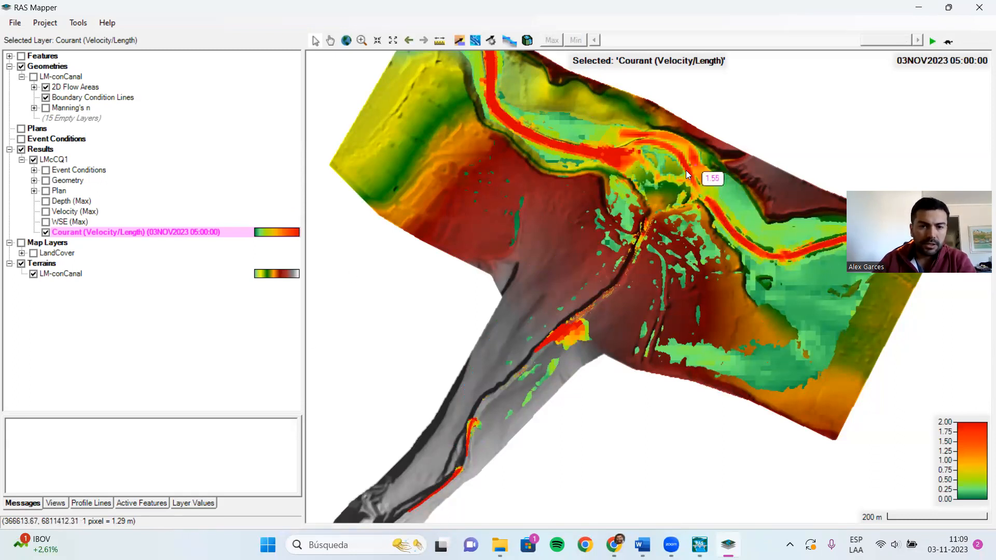
# - Switch to the HEC-RAS main window, examine the computation interval options in Unsteady Flow Analysis without changing them, and return to RAS Mapper
pyautogui.click(715, 543)
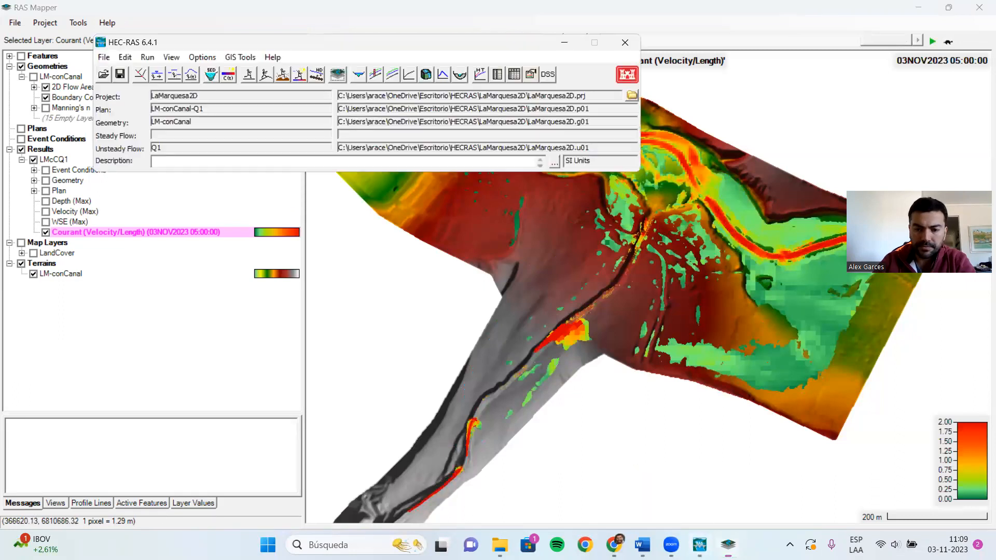
pyautogui.click(209, 356)
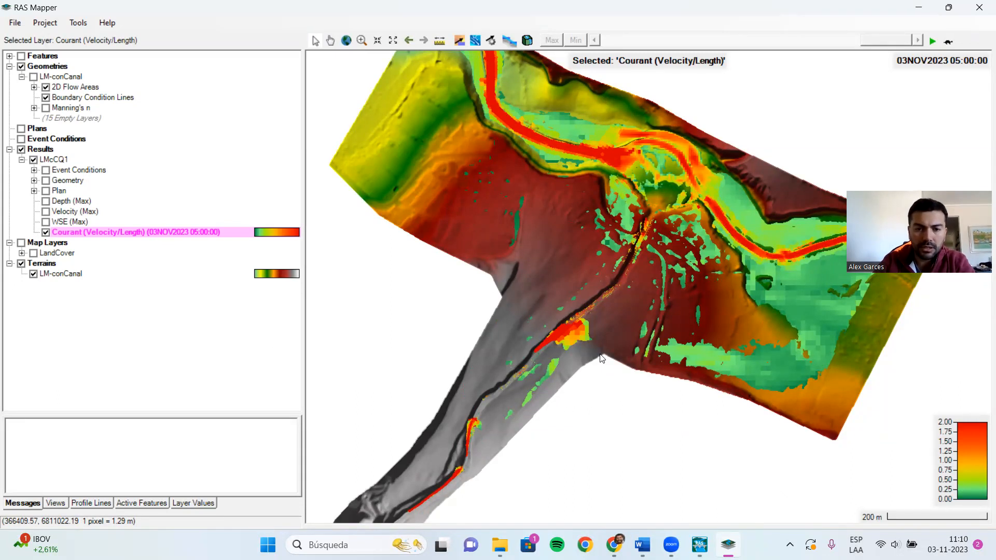
pyautogui.click(699, 544)
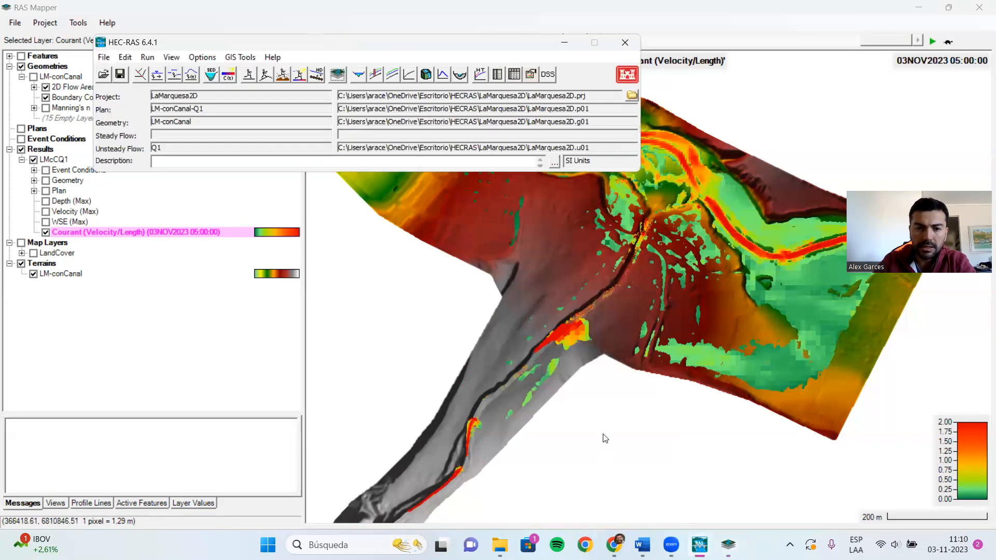
pyautogui.click(266, 79)
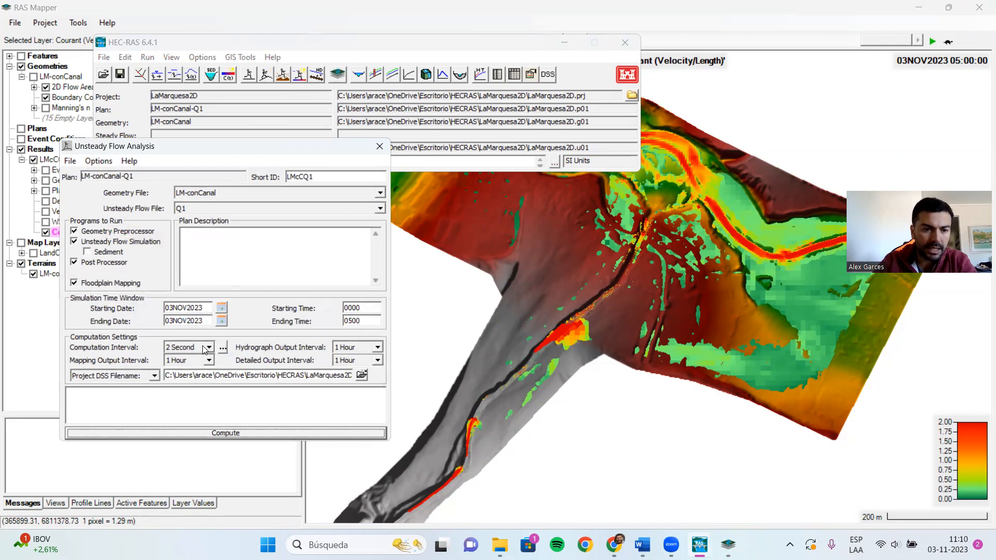
pyautogui.click(207, 347)
pyautogui.scroll(2, 200, 368)
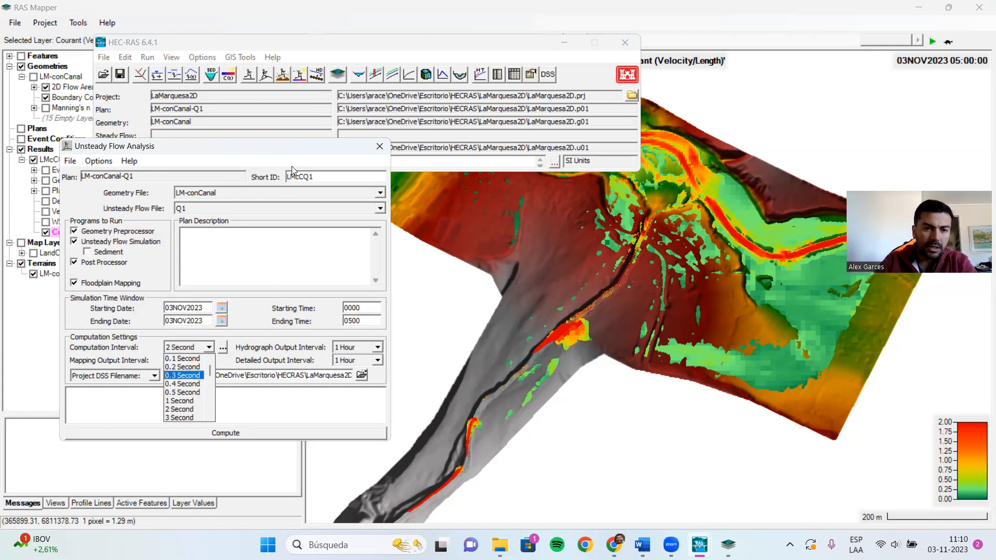
pyautogui.click(374, 146)
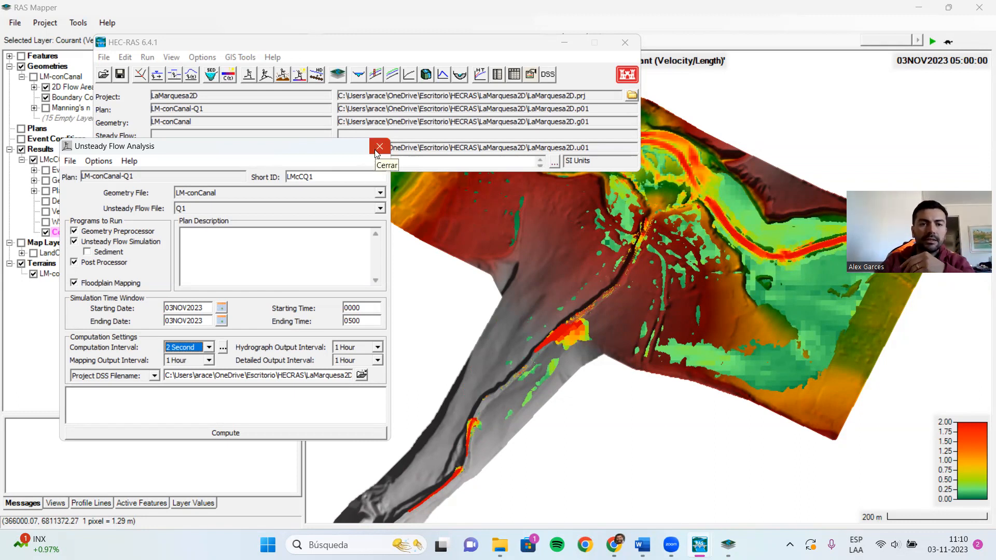
pyautogui.click(376, 151)
pyautogui.click(358, 329)
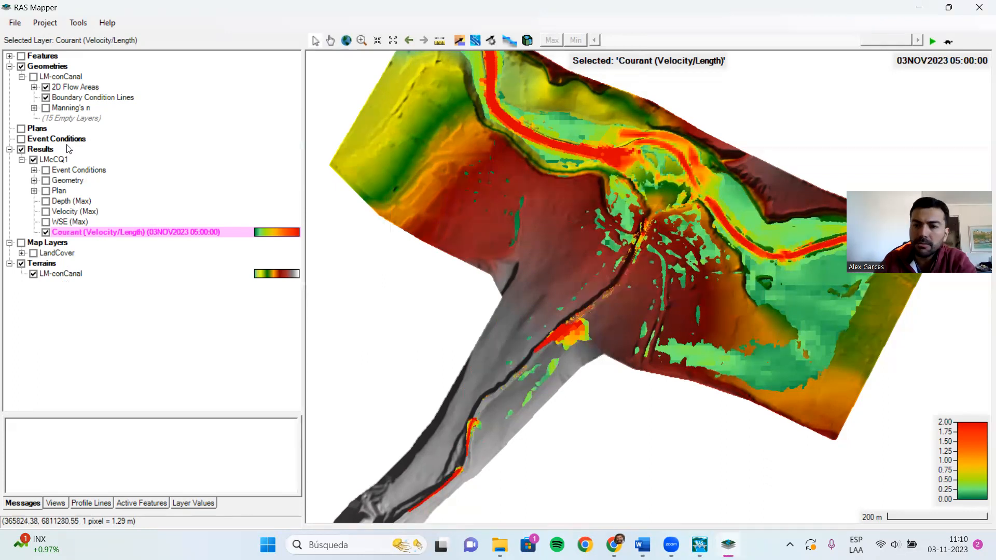
# - Start editing the LM-conCanal geometry and enforce all breaklines of its 2D flow areas
pyautogui.click(57, 79)
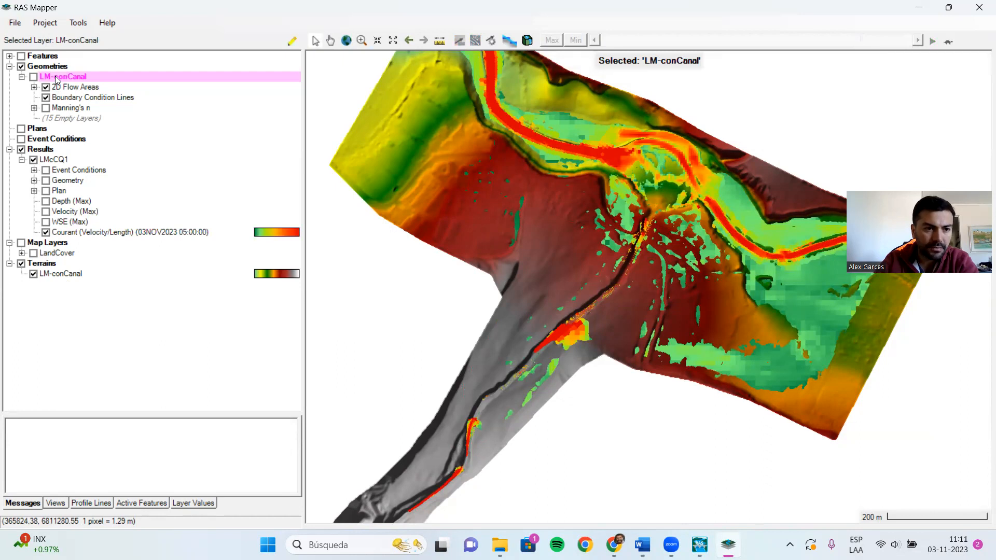
pyautogui.rightClick(57, 79)
pyautogui.press('Escape')
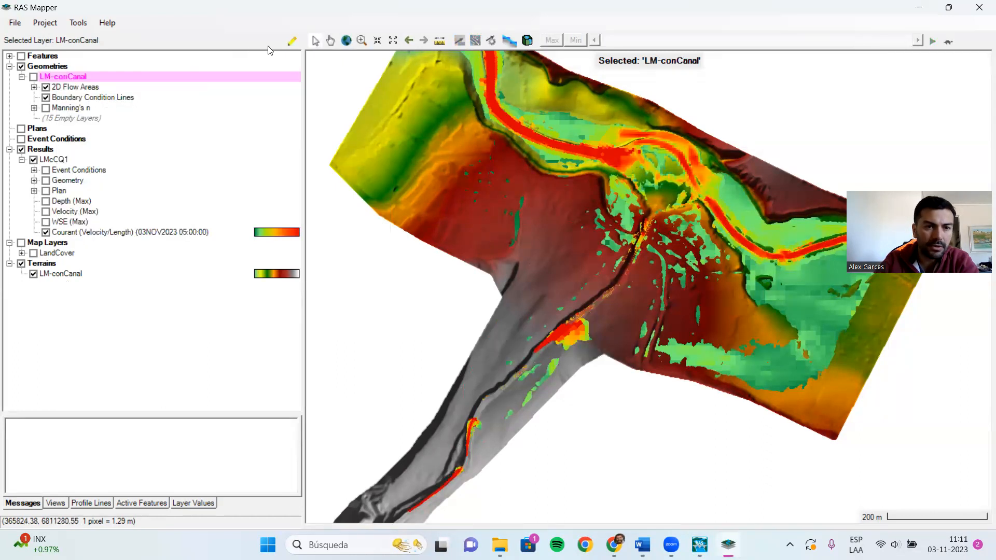
pyautogui.click(289, 43)
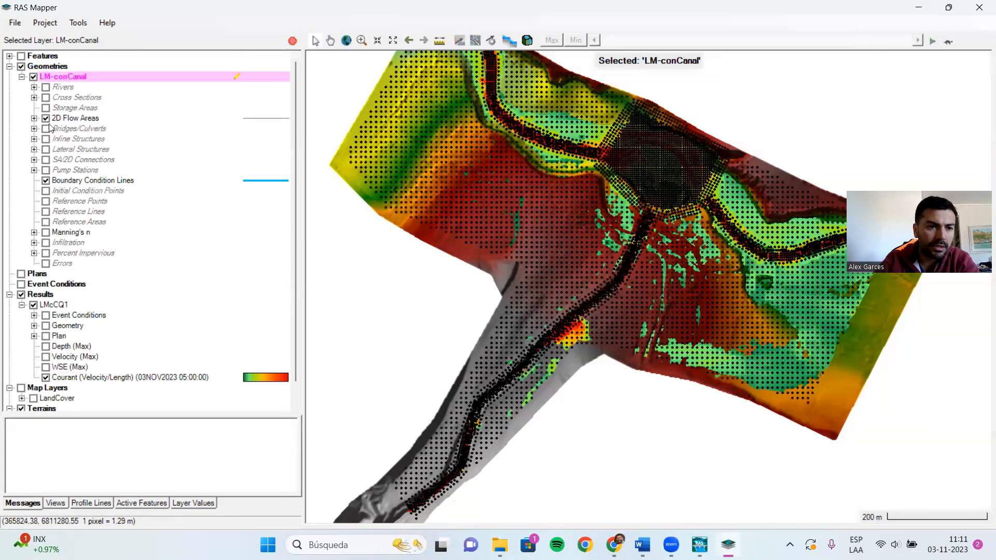
pyautogui.click(34, 118)
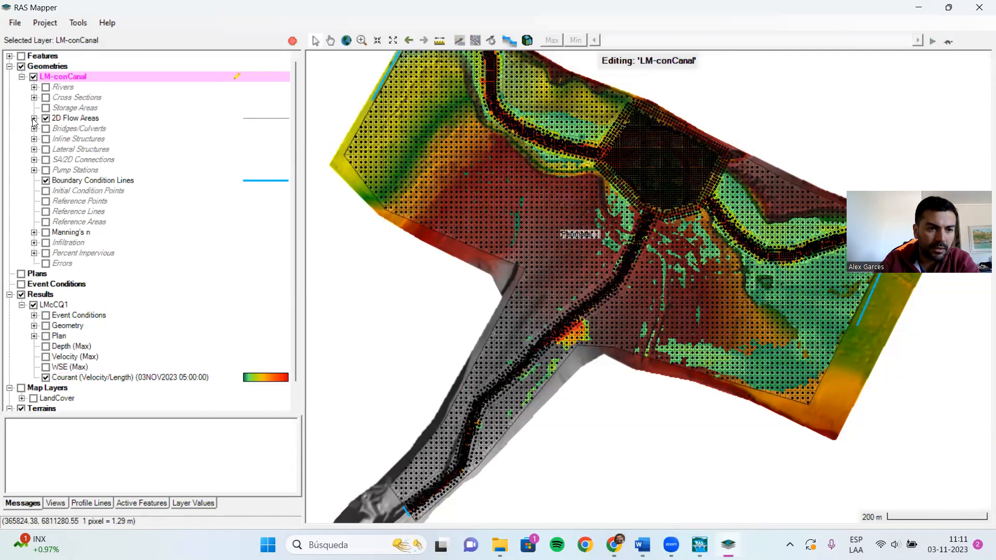
pyautogui.click(82, 129)
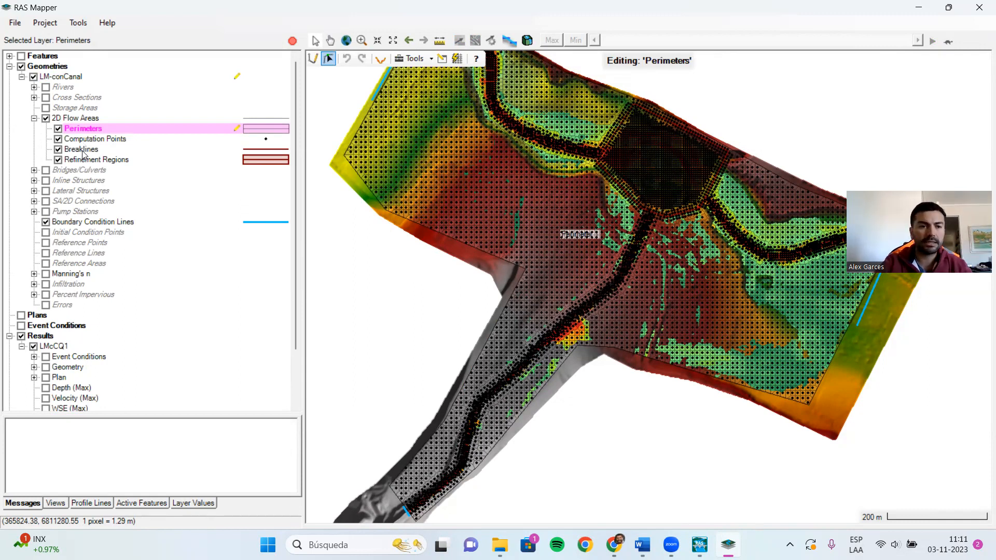
pyautogui.click(90, 152)
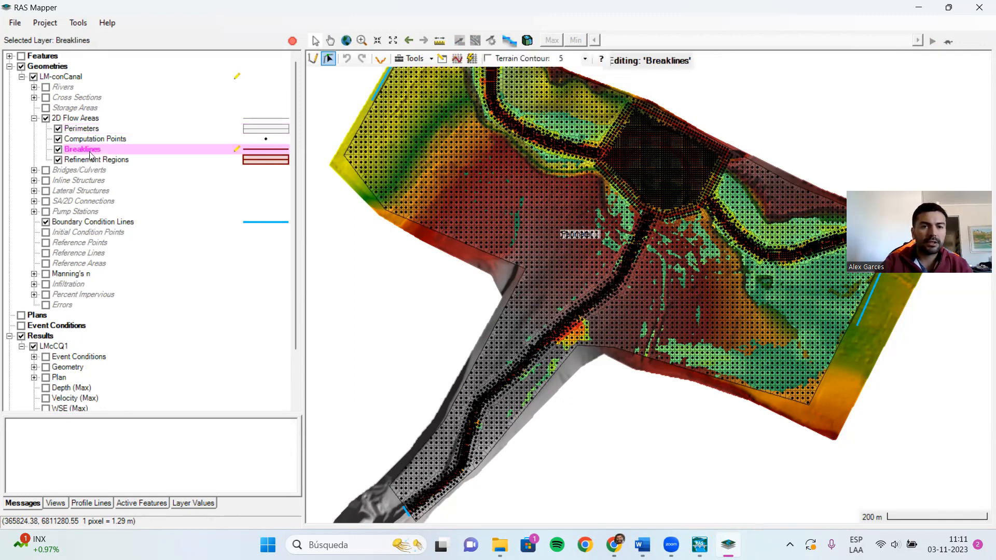
pyautogui.click(457, 59)
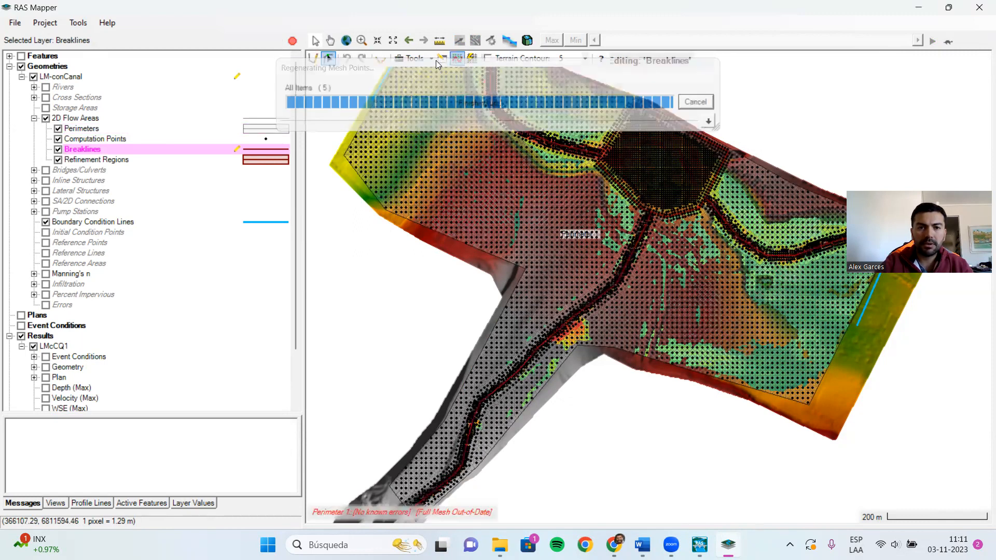
# - Set the near spacing of the Rio01, Rio02 and Quebrada breaklines to 5
pyautogui.click(441, 58)
pyautogui.click(500, 255)
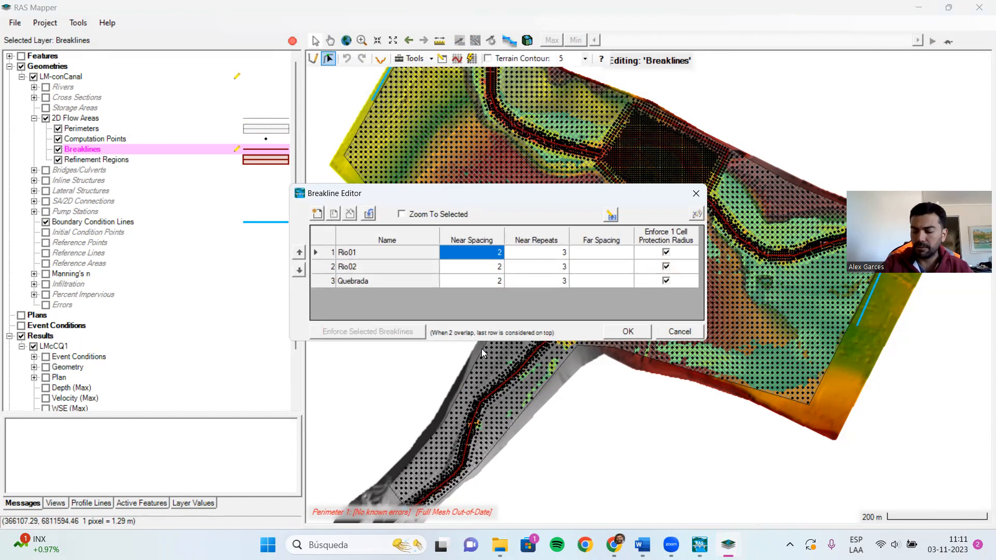
pyautogui.write('5')
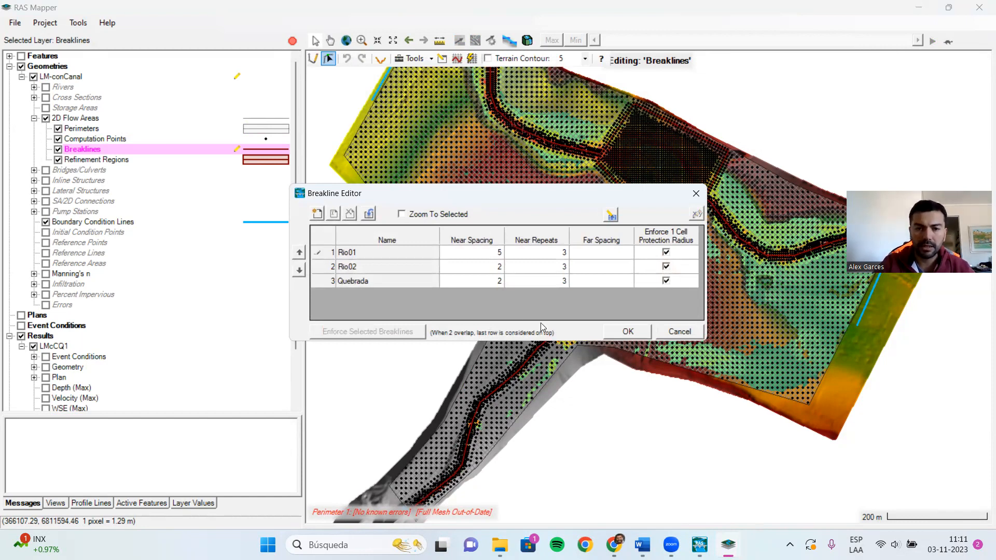
pyautogui.click(500, 266)
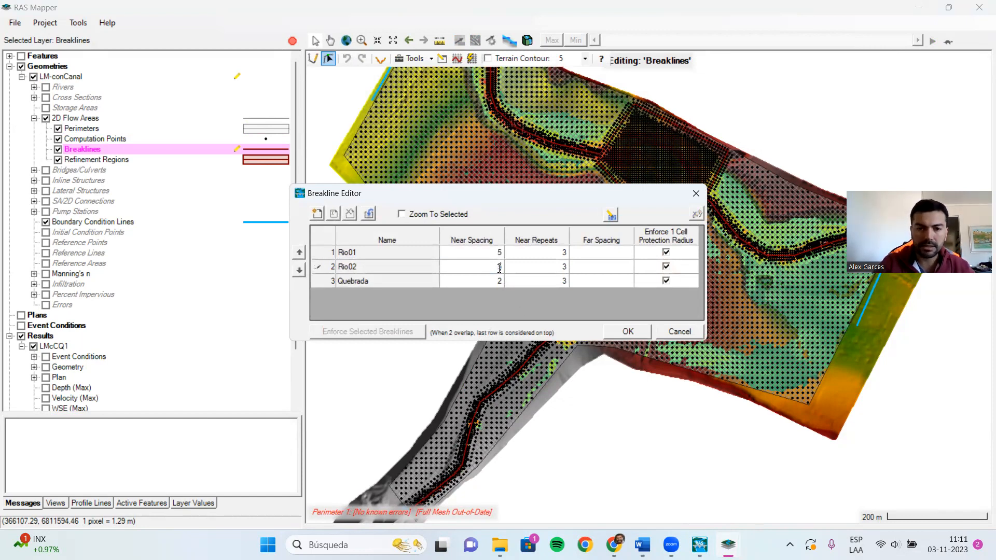
pyautogui.write('5')
pyautogui.click(498, 281)
pyautogui.click(498, 282)
pyautogui.write('5')
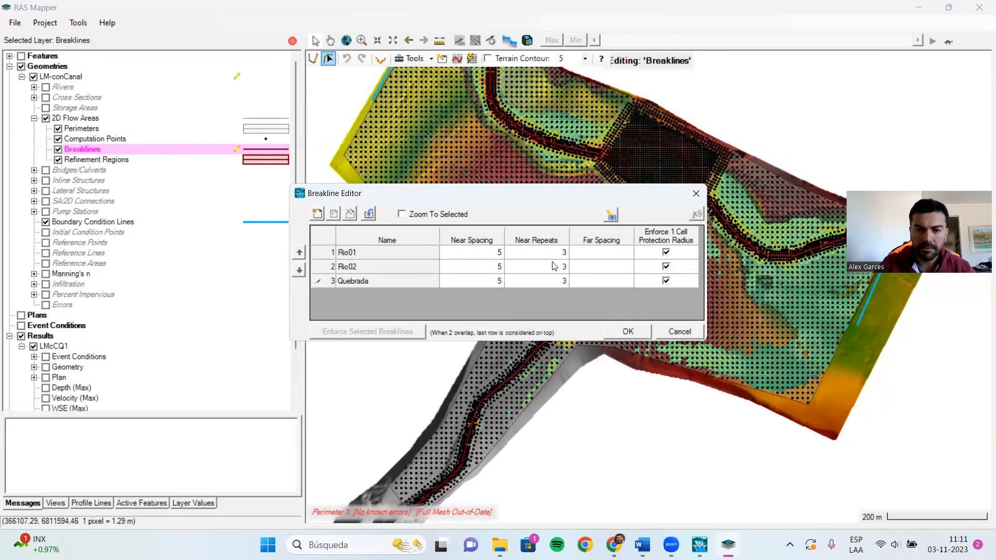
pyautogui.click(628, 332)
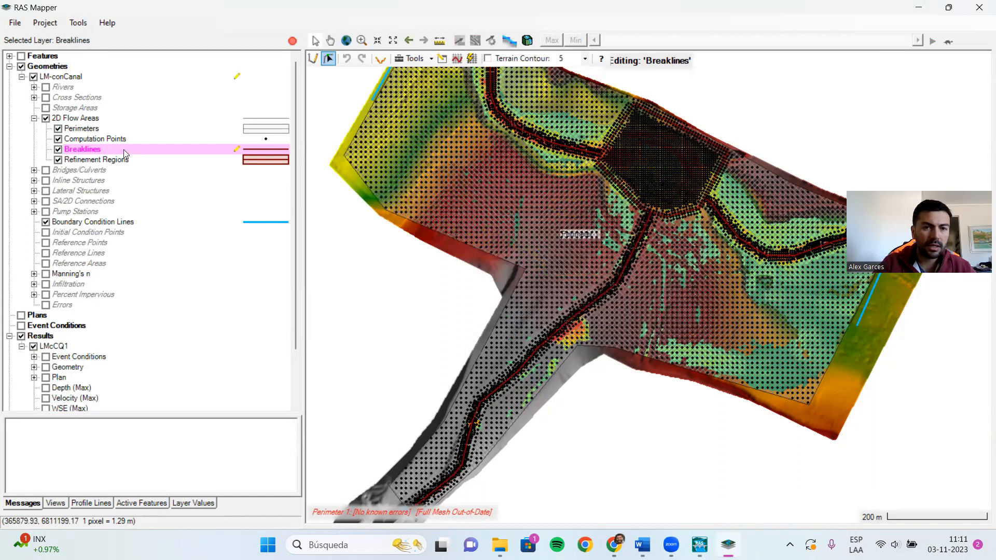
# - Set the Confluencia refinement region's Cell Size X to 6 and its perimeter spacing to 8
pyautogui.click(121, 160)
pyautogui.click(443, 59)
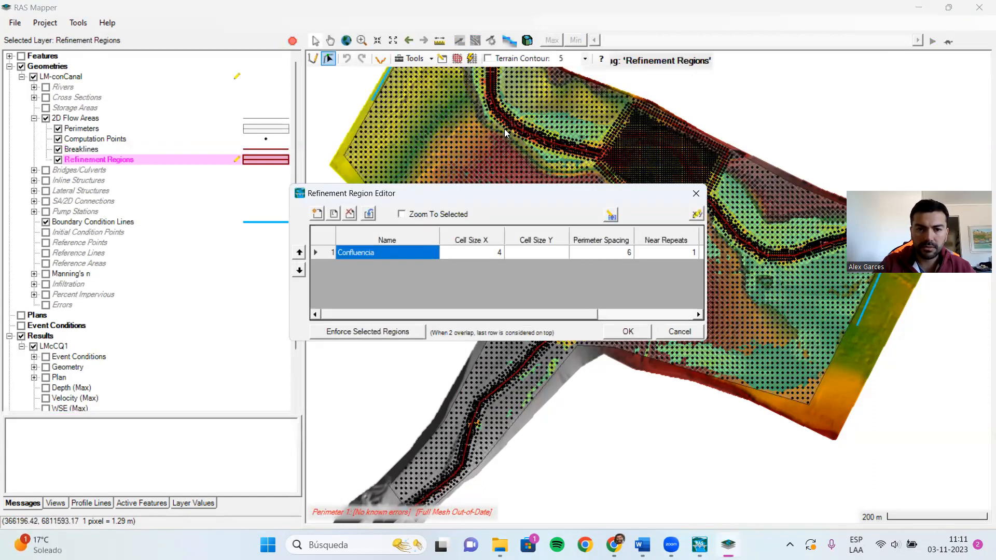
pyautogui.click(497, 256)
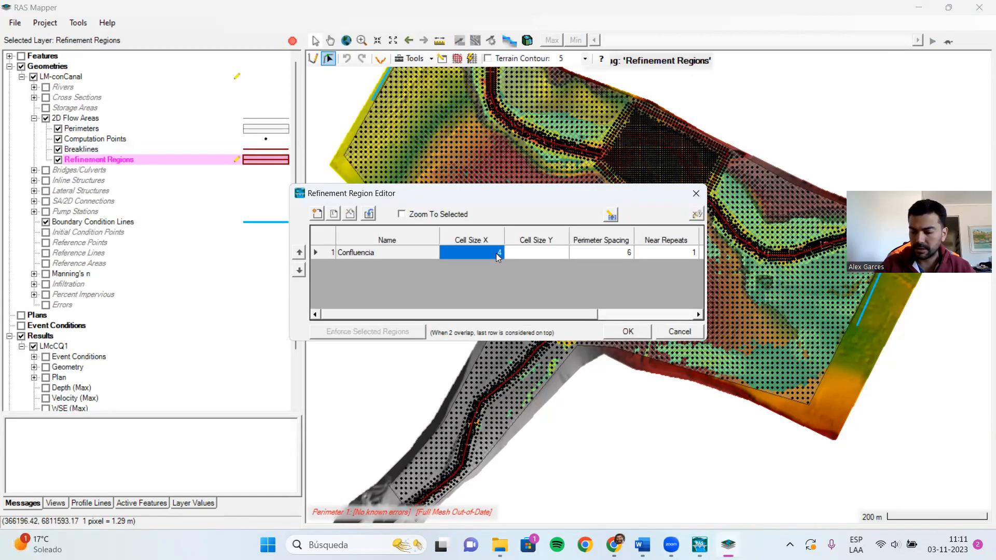
pyautogui.write('6')
pyautogui.click(626, 252)
pyautogui.press('BackSpace')
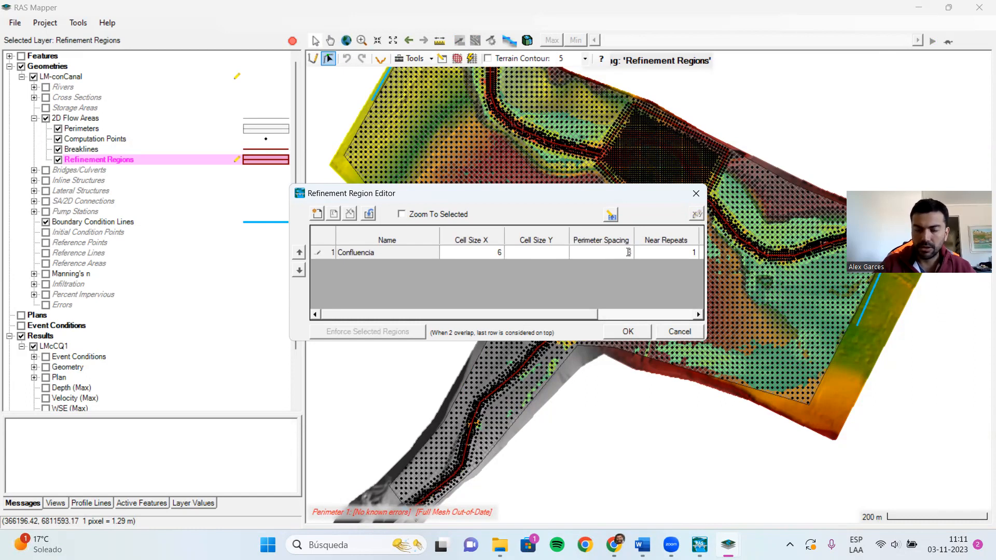
pyautogui.write('8')
pyautogui.click(625, 332)
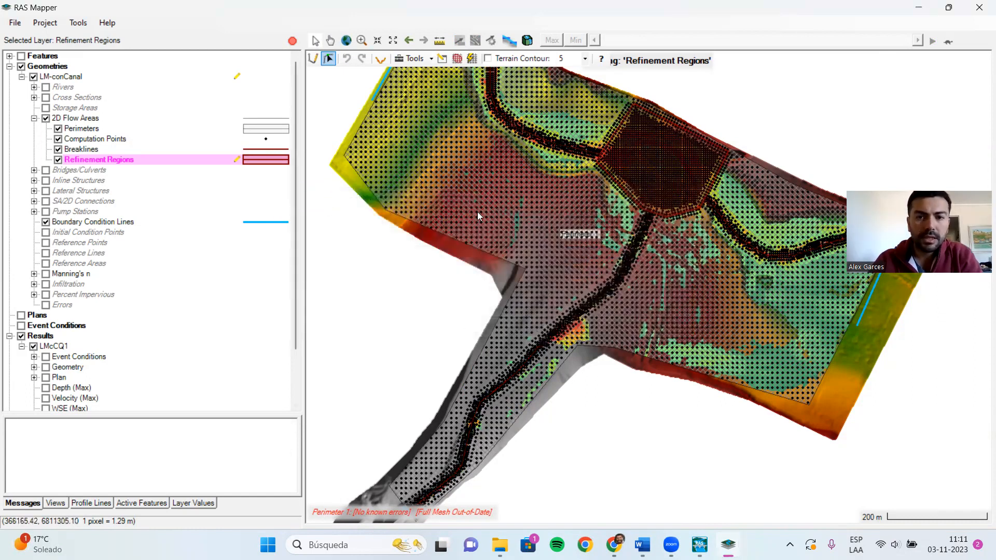
# - Regenerate the computation points of 2D flow area Perimeter 1 with breaklines and refinement regions enforced
pyautogui.click(81, 118)
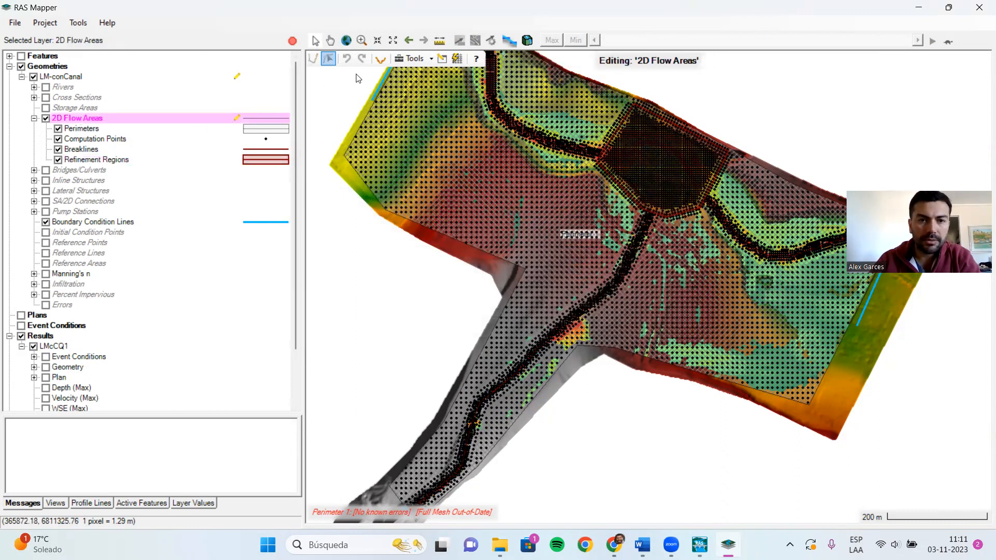
pyautogui.doubleClick(423, 118)
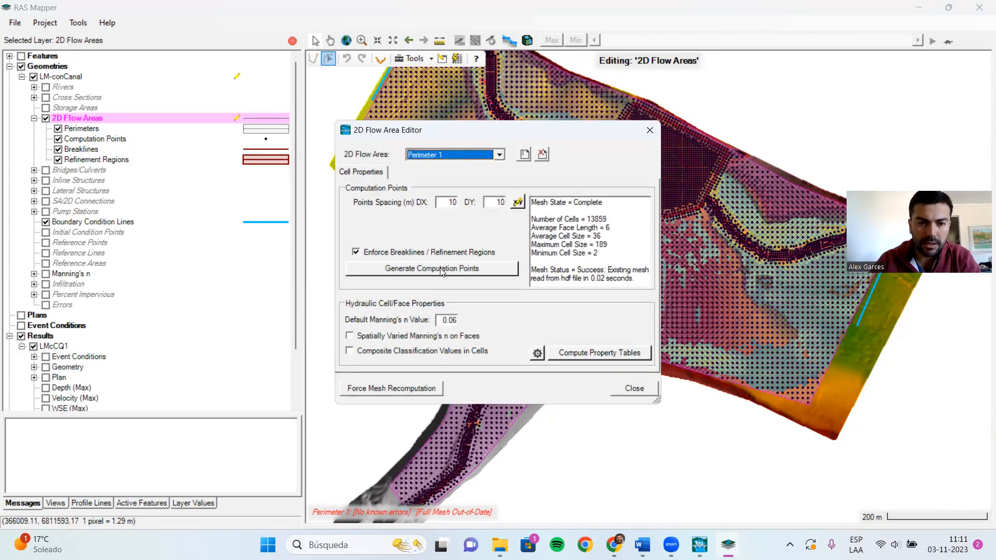
pyautogui.click(441, 270)
pyautogui.click(560, 331)
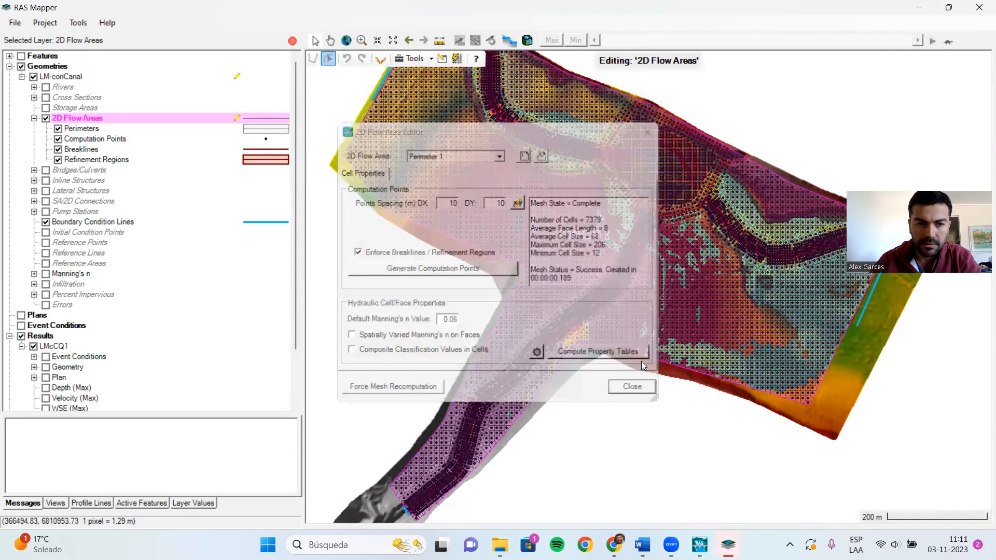
pyautogui.click(642, 390)
# - Measure the width of a mesh cell along the Quebrada breakline at the overflow area
pyautogui.scroll(3, 608, 268)
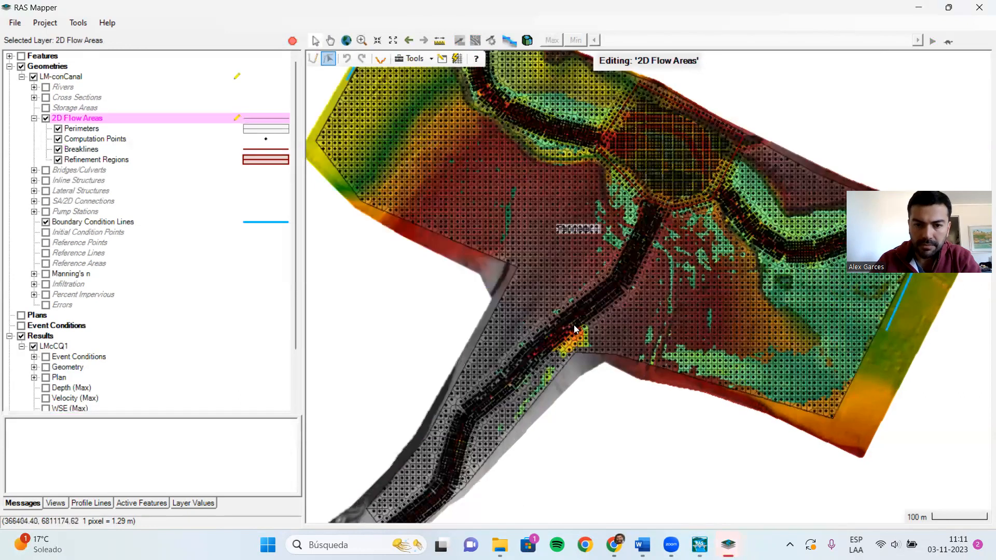
pyautogui.scroll(5, 556, 311)
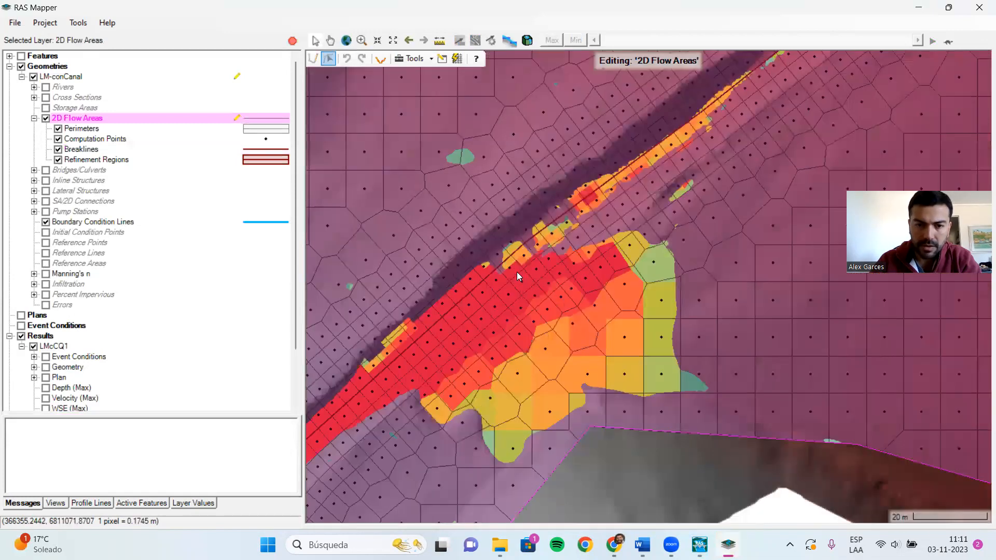
pyautogui.scroll(2, 516, 272)
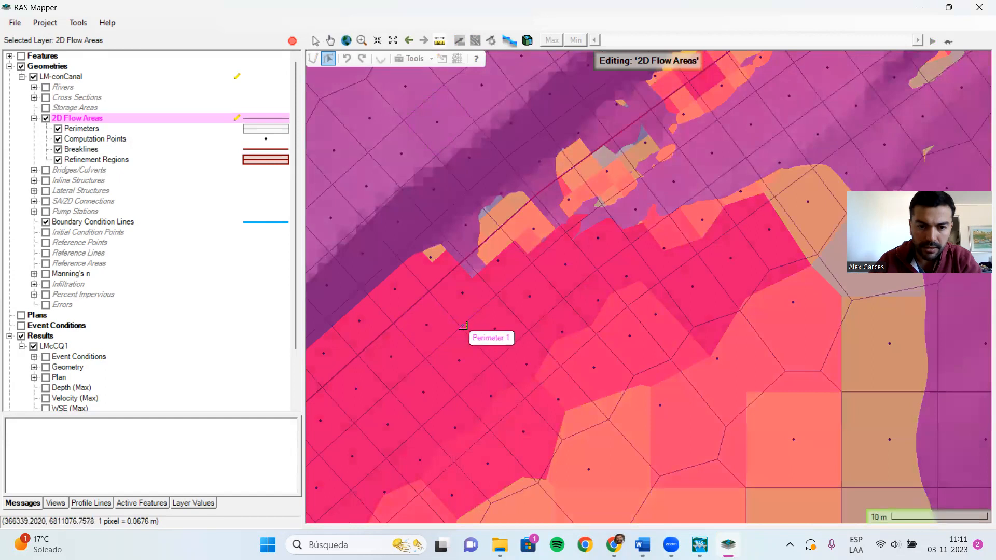
pyautogui.moveTo(462, 327); pyautogui.dragTo(510, 292)
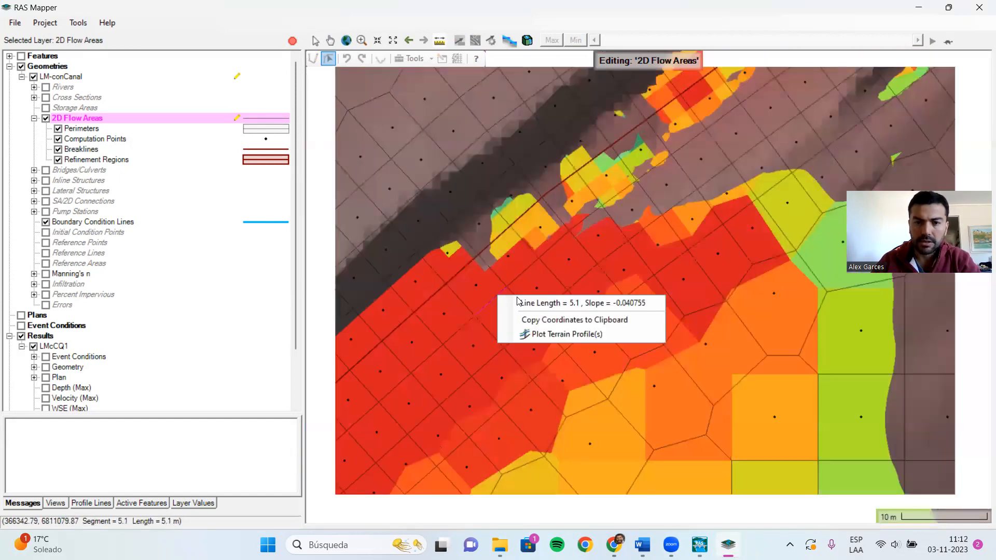
# - Measure the width of a mesh cell inside the Confluencia refinement region
pyautogui.scroll(-1, 546, 291)
pyautogui.scroll(-1, 531, 391)
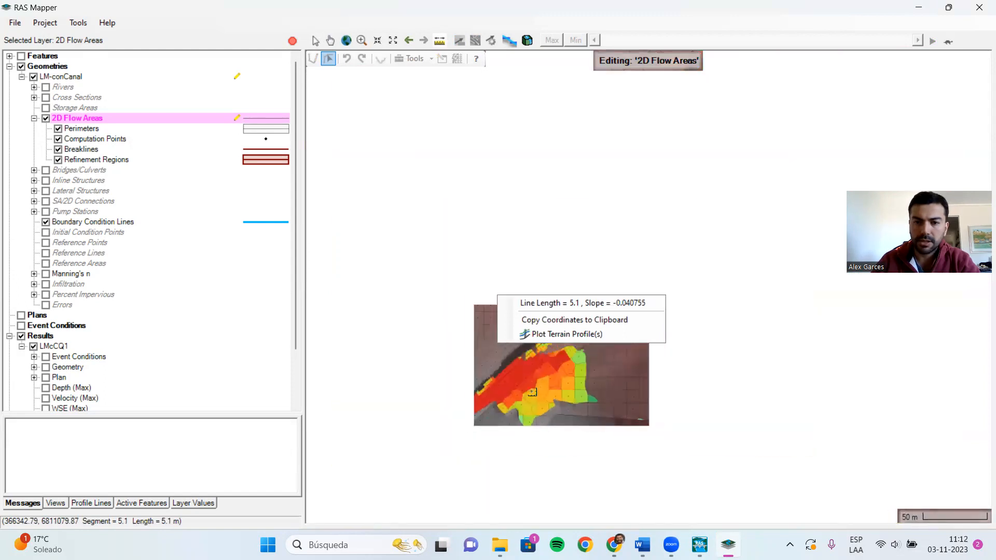
pyautogui.scroll(-1, 531, 391)
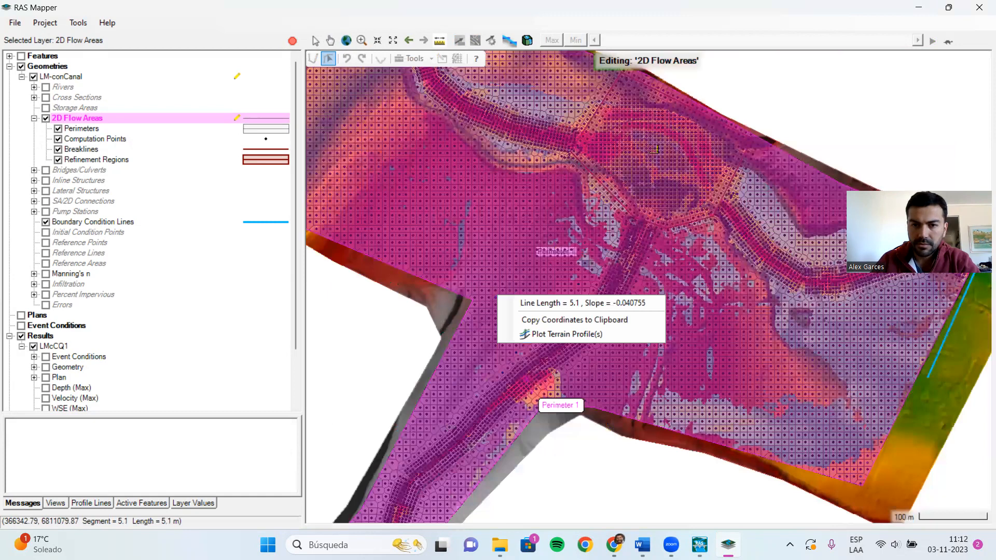
pyautogui.scroll(2, 604, 192)
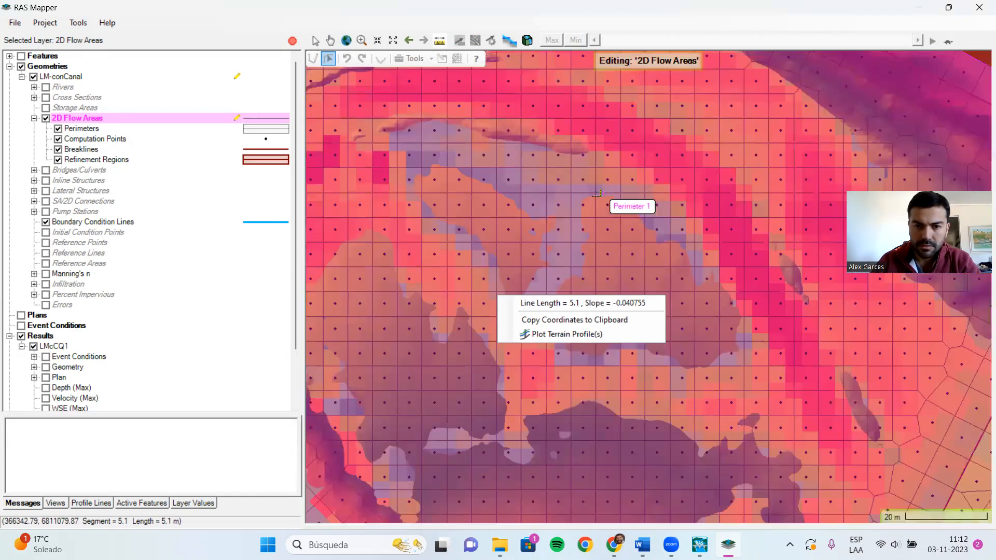
pyautogui.click(597, 193)
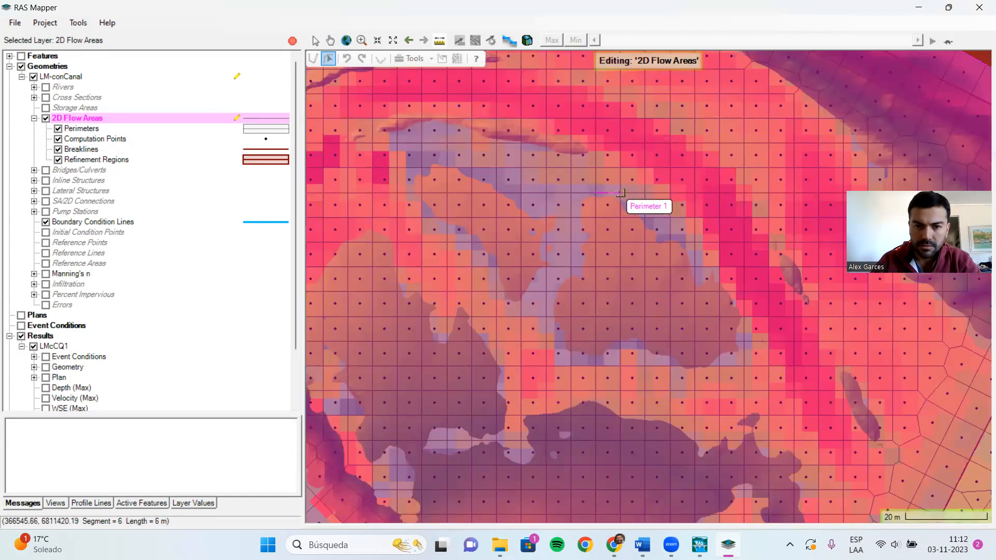
pyautogui.doubleClick(621, 193)
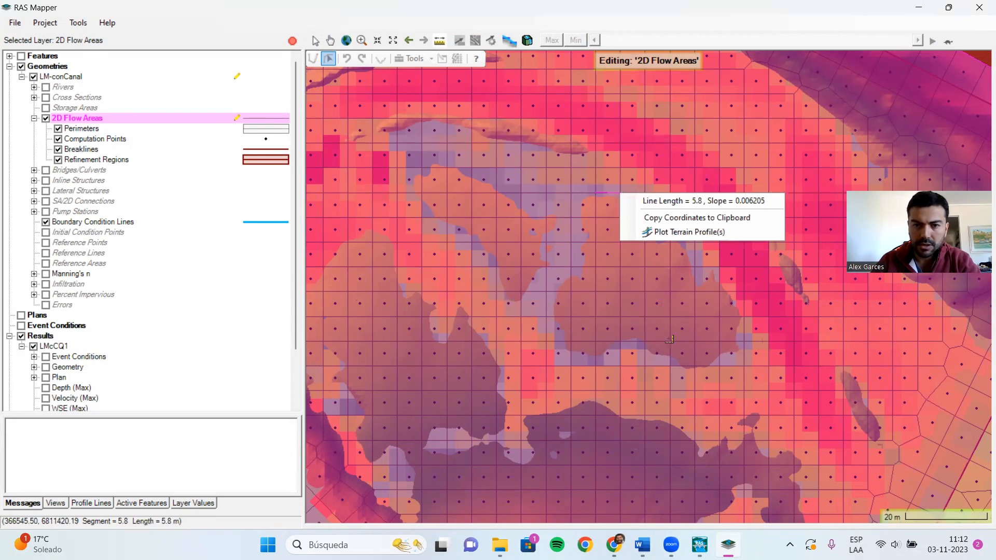
# - Stop editing the 2D Flow Areas, save the edits to the LM-conCanal geometry, and close RAS Mapper
pyautogui.scroll(-2, 617, 288)
pyautogui.scroll(-1, 601, 303)
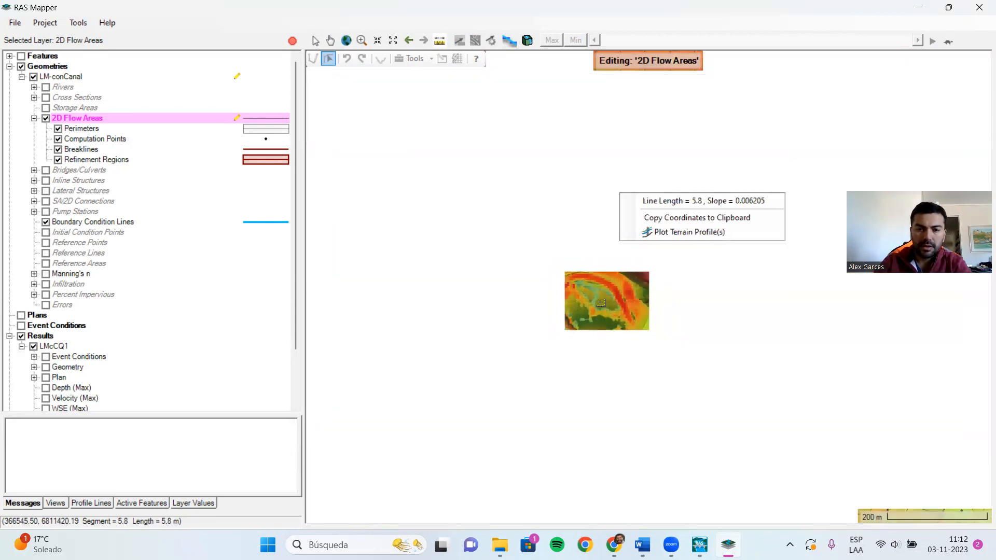
pyautogui.click(292, 37)
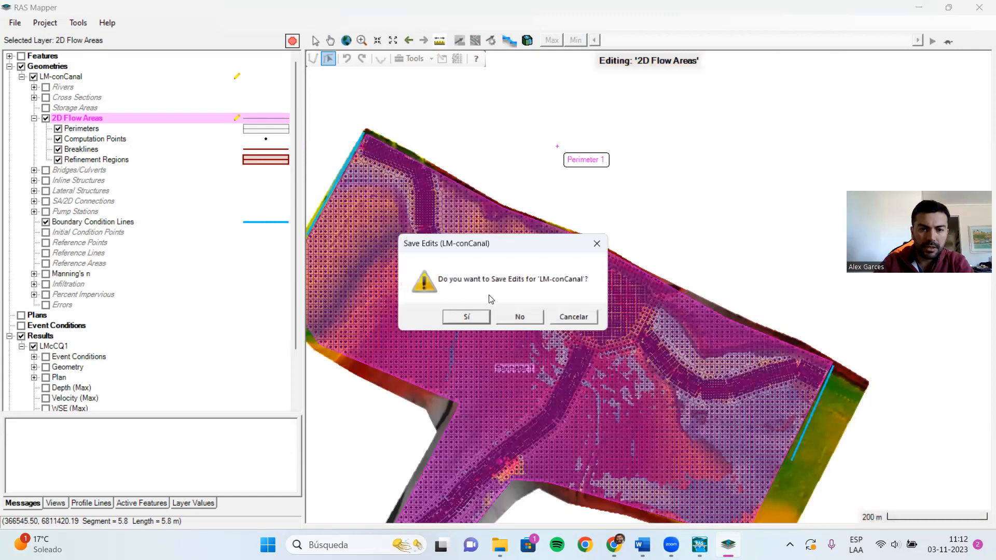
pyautogui.click(469, 316)
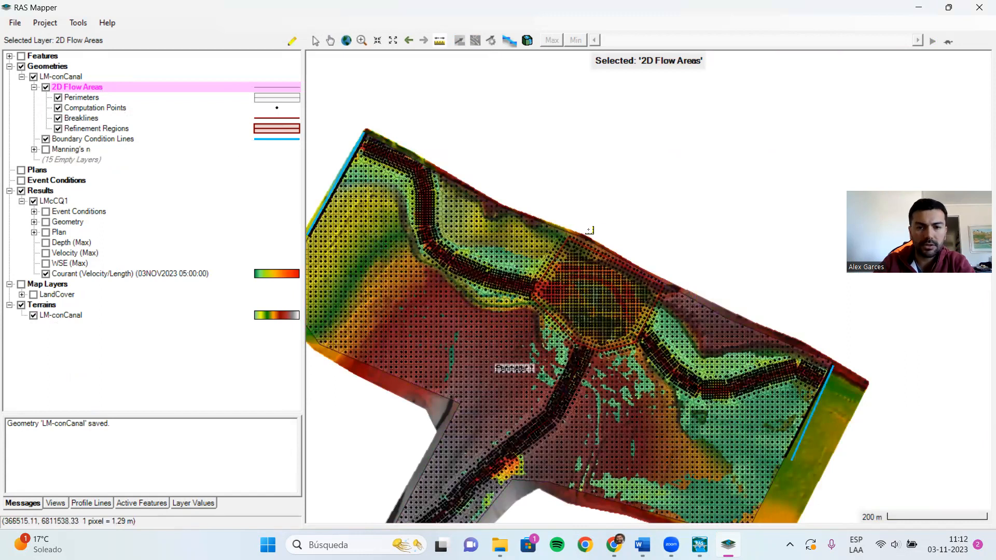
pyautogui.scroll(-1, 699, 187)
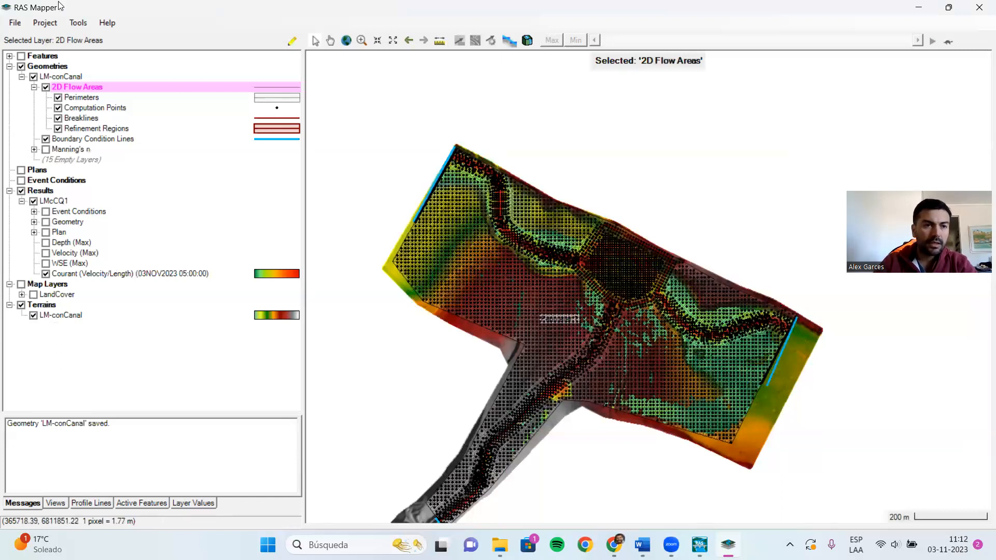
pyautogui.click(978, 9)
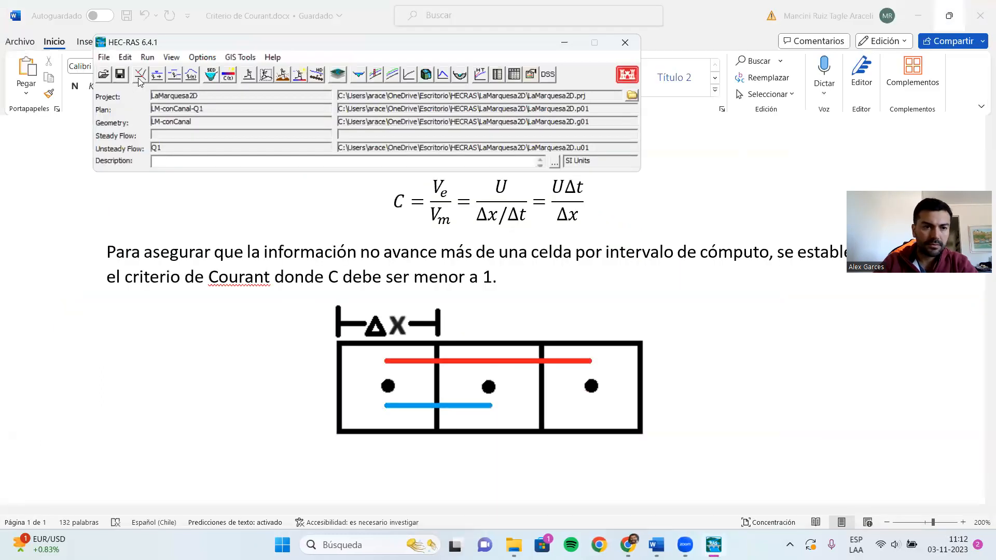
# - Examine the regenerated Perimeter 1 mesh along the breaklines and confluence in the geometric data editor and RAS Mapper
pyautogui.click(138, 77)
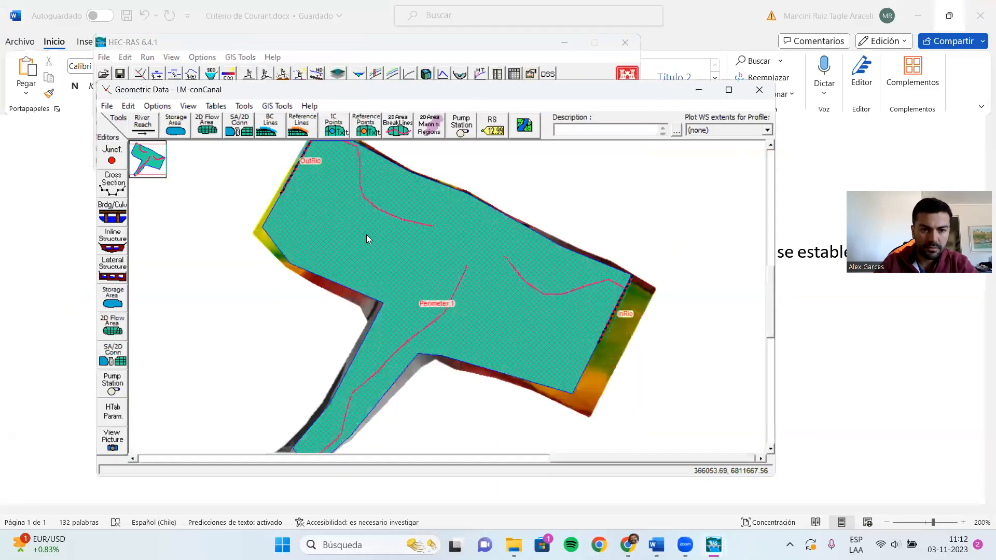
pyautogui.scroll(1, 367, 234)
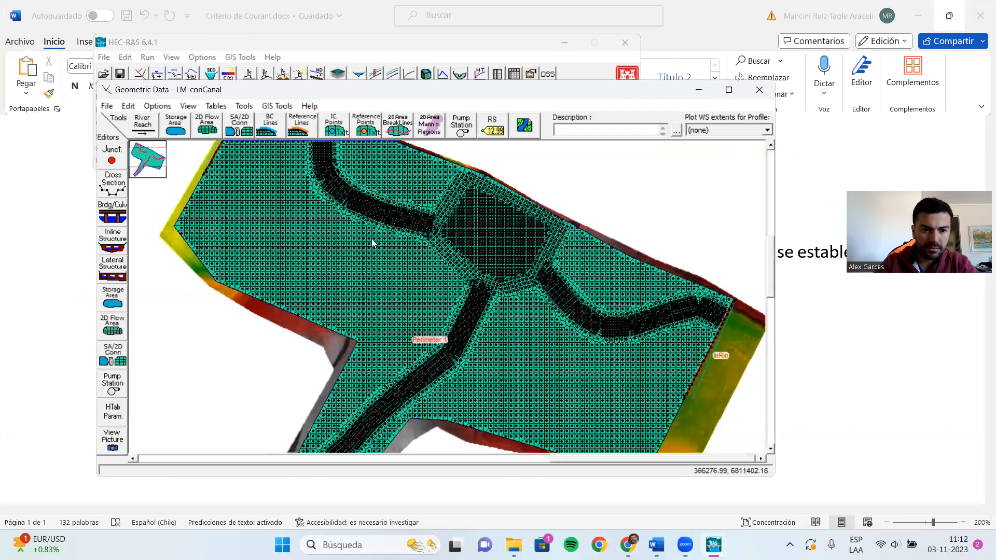
pyautogui.scroll(3, 371, 242)
pyautogui.scroll(-3, 371, 242)
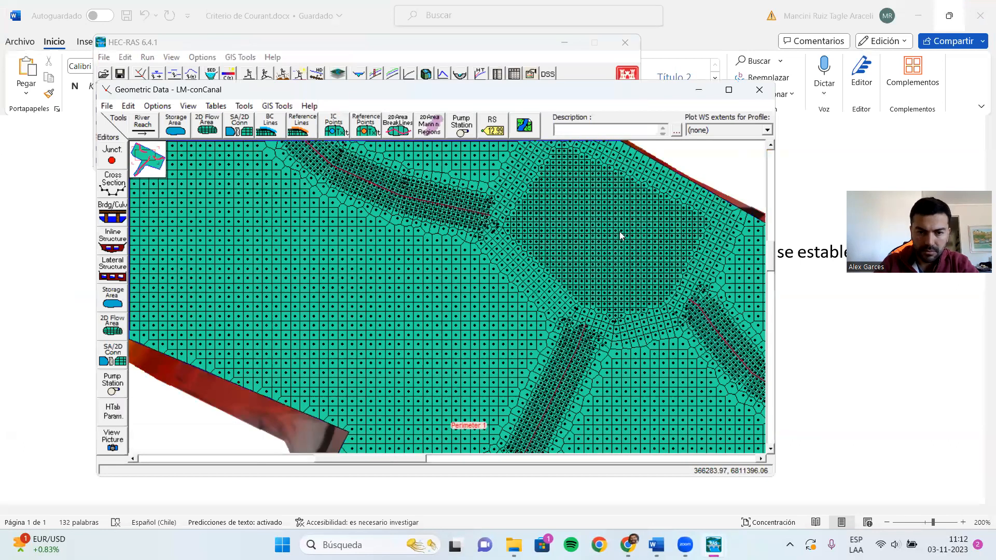
pyautogui.scroll(-2, 572, 232)
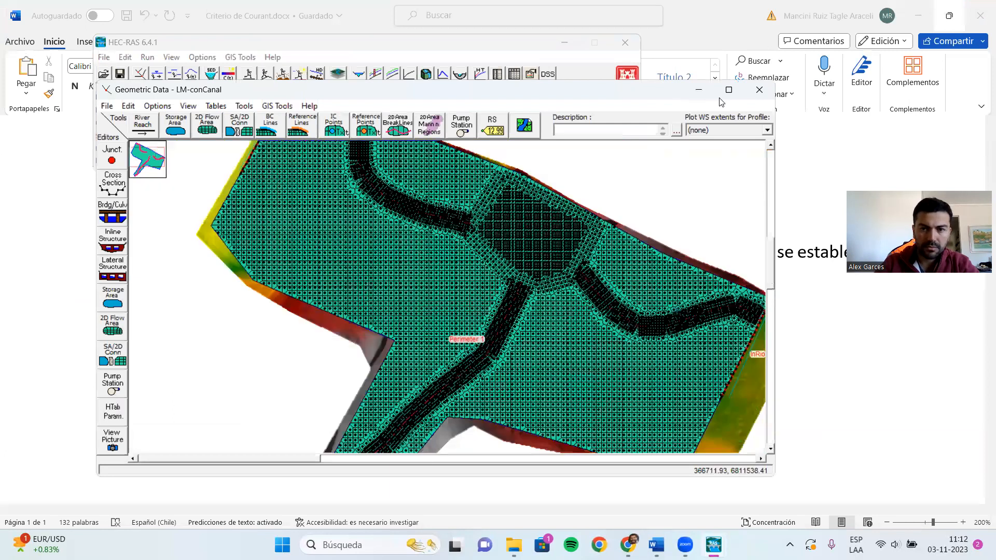
pyautogui.click(757, 91)
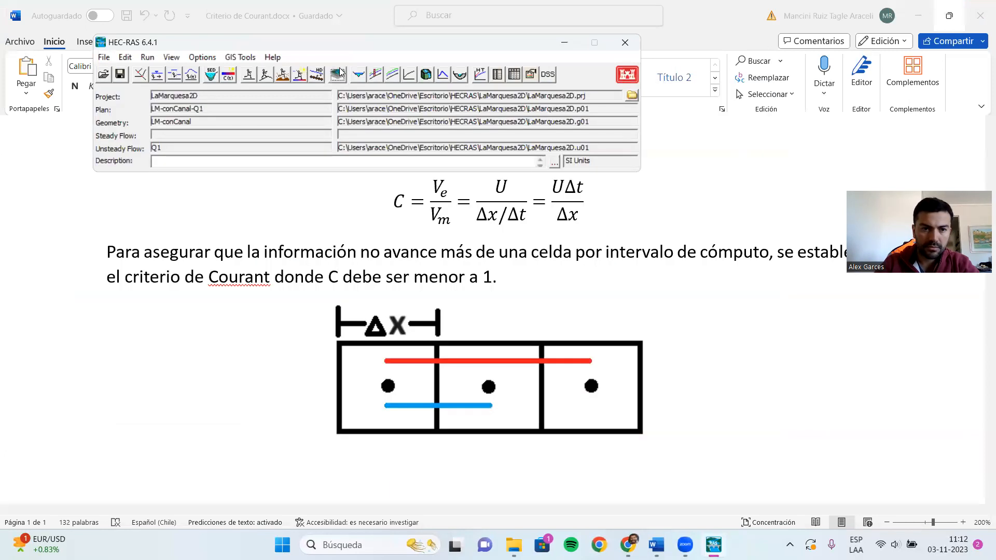
pyautogui.click(339, 73)
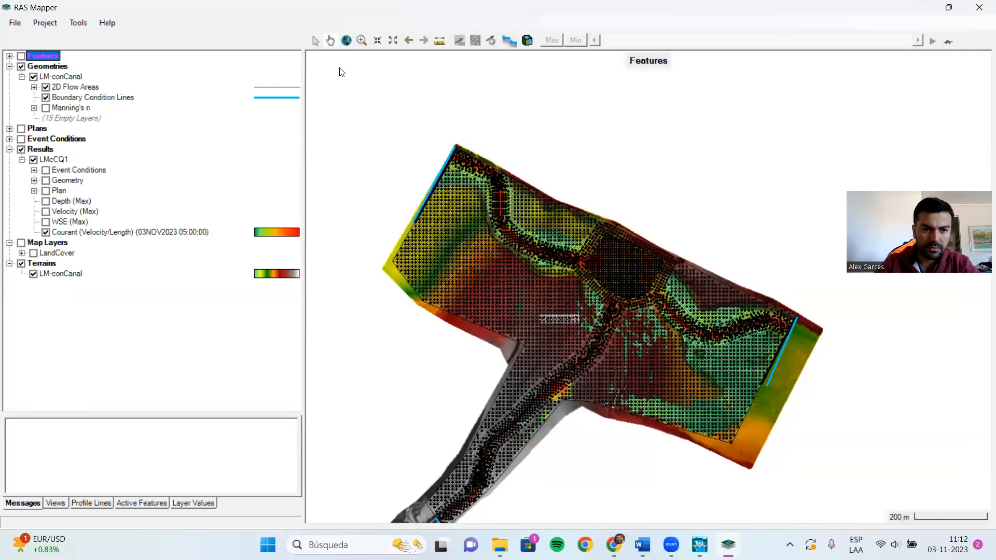
pyautogui.click(979, 8)
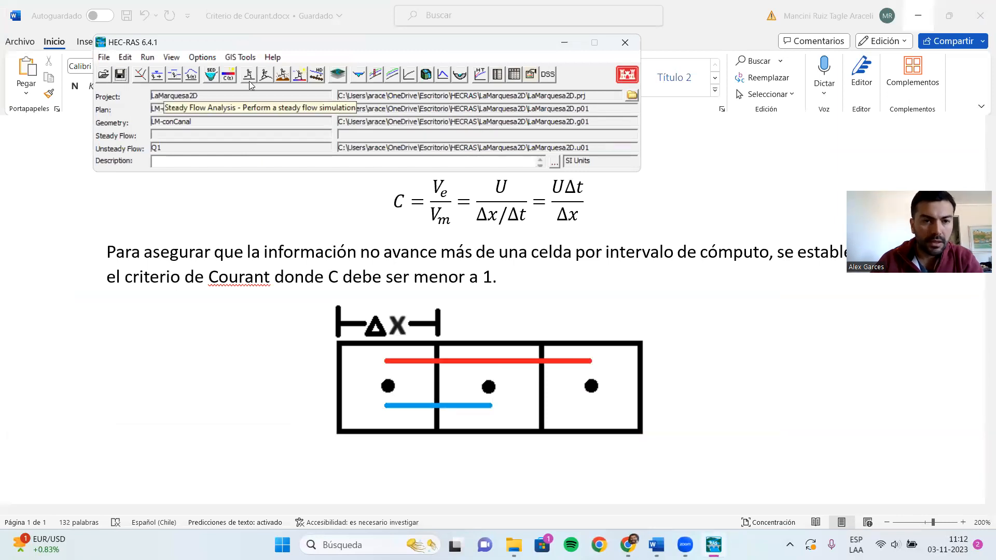
# - Set the unsteady flow computation interval to 0.5 Second and compute the LM-conCanal-Q1 plan
pyautogui.click(266, 75)
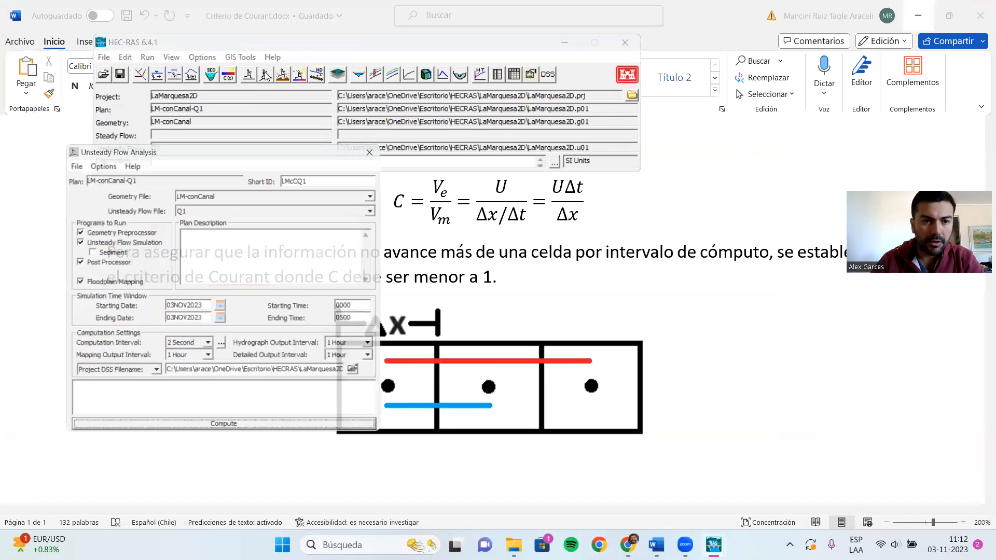
pyautogui.click(208, 347)
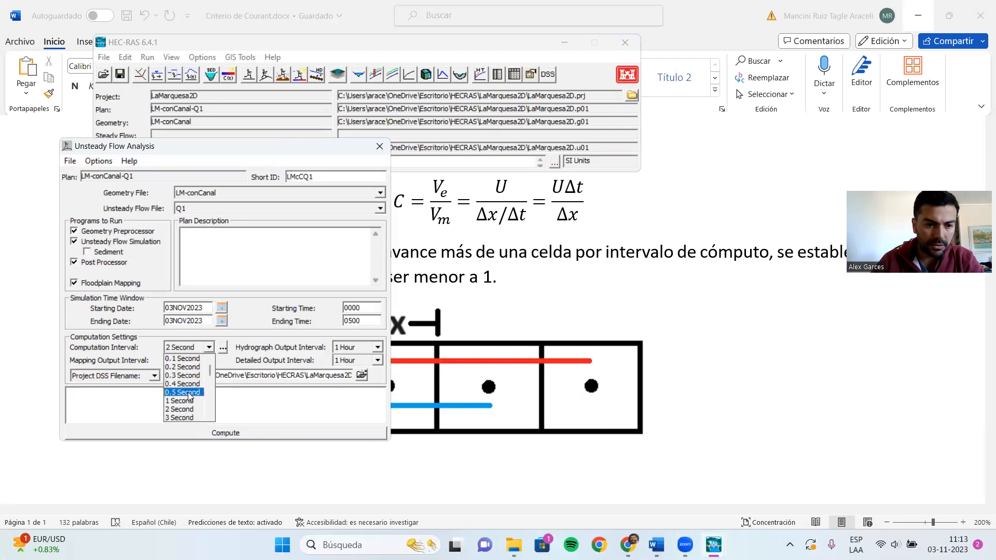
pyautogui.click(182, 359)
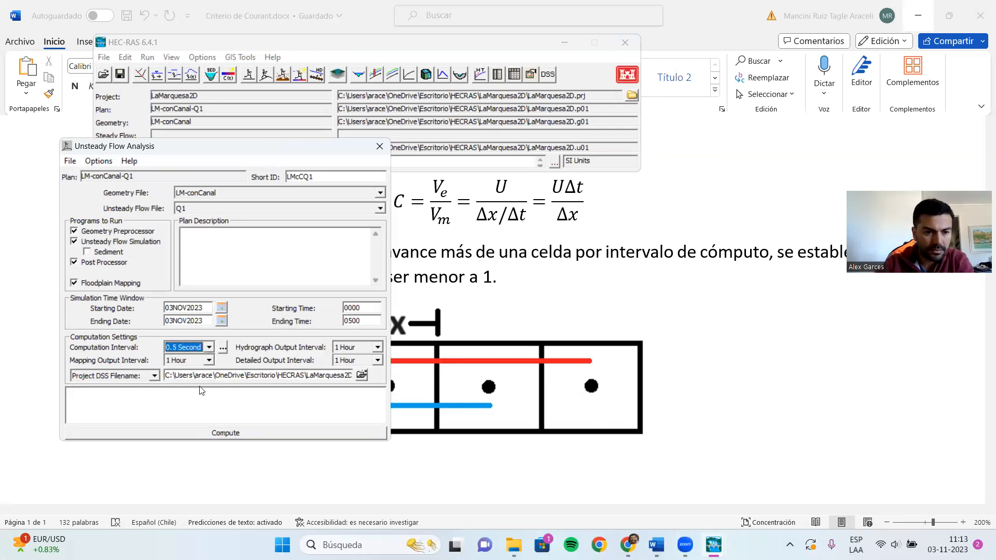
pyautogui.click(234, 436)
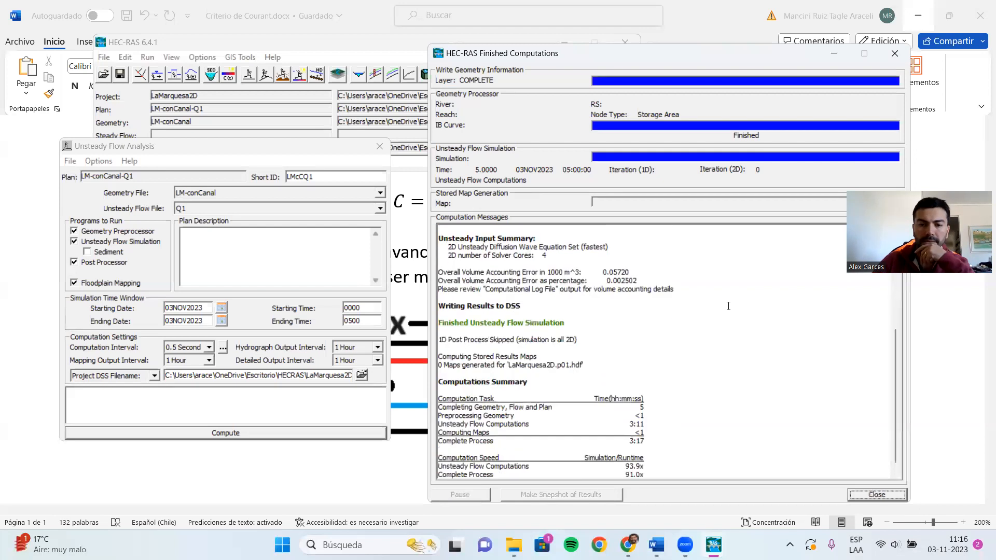
pyautogui.click(870, 497)
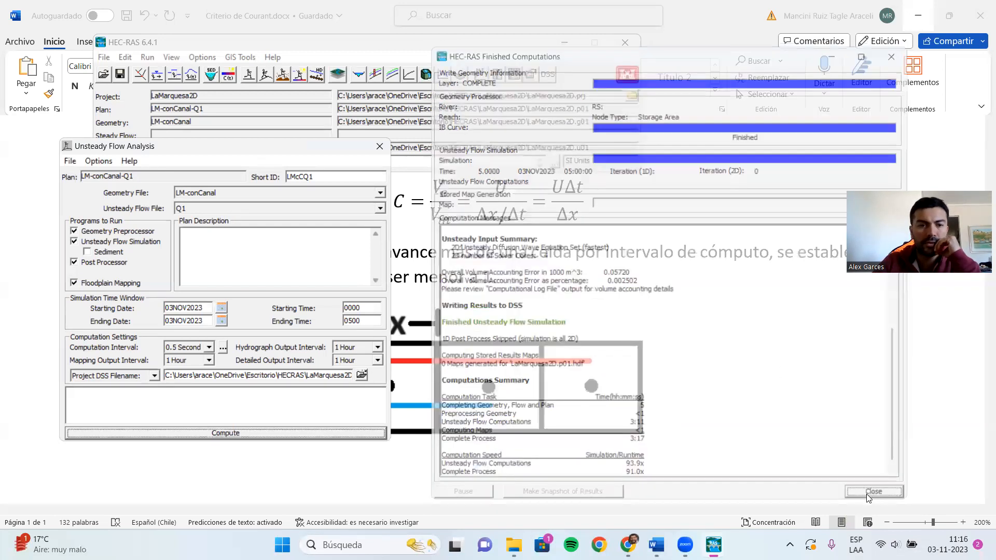
pyautogui.click(378, 147)
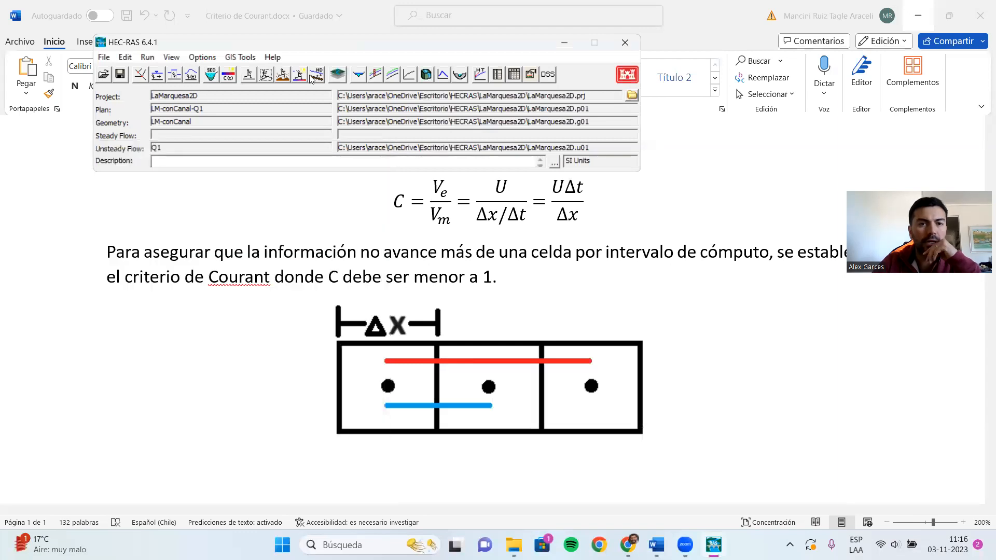
# - Show the LMcCQ1 Depth (Max) results in RAS Mapper instead of Courant and examine the flooded extent
pyautogui.click(334, 74)
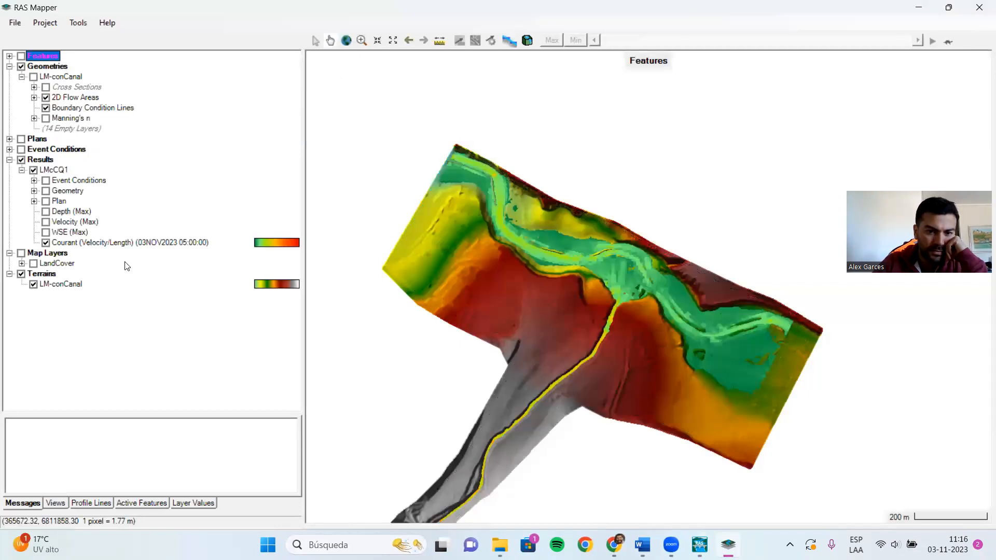
pyautogui.click(46, 243)
pyautogui.click(46, 212)
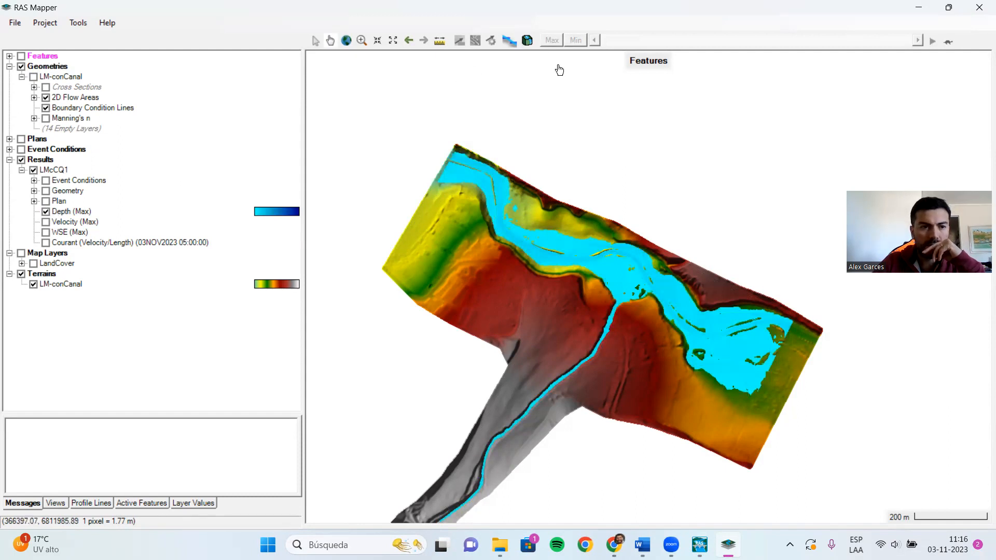
pyautogui.click(72, 211)
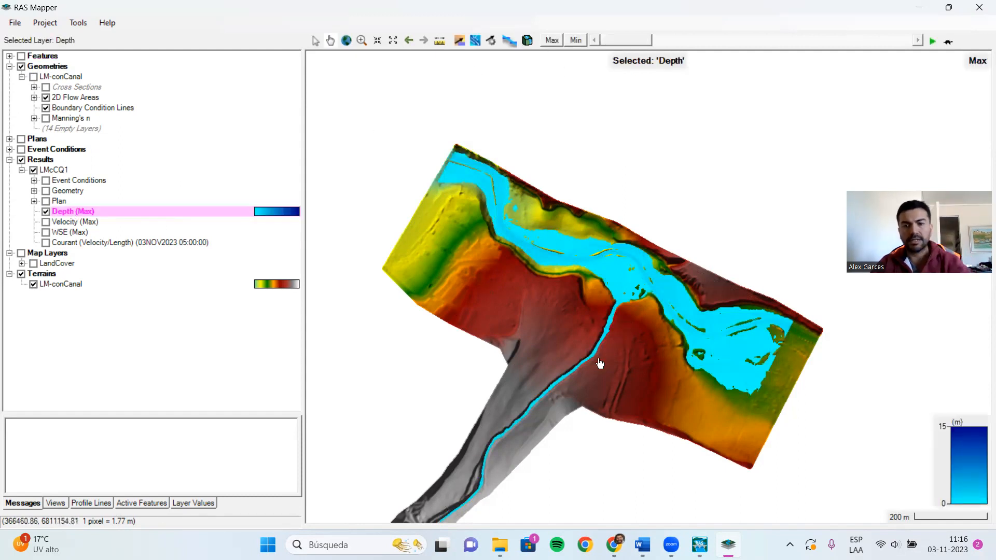
pyautogui.moveTo(605, 382); pyautogui.dragTo(630, 304)
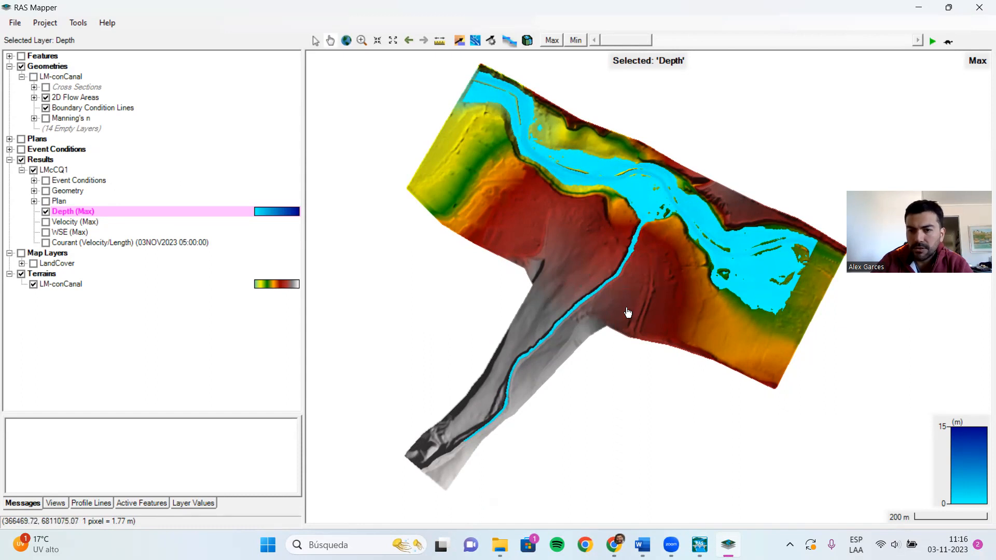
pyautogui.moveTo(611, 283)
pyautogui.moveTo(630, 259)
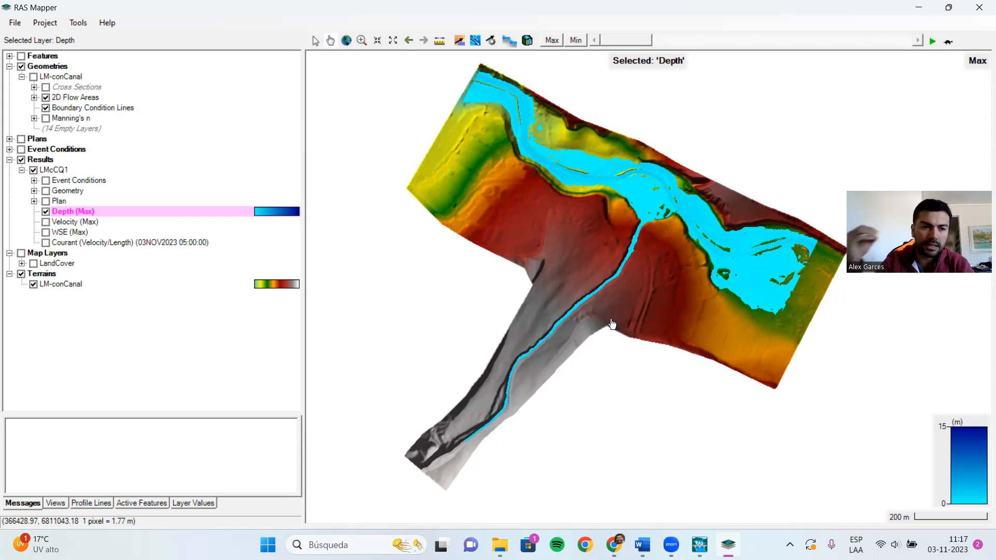
# - Review the runtime messages of the LM-conCanal-Q1 simulation, including the volume accounting error and the computation times
pyautogui.click(699, 545)
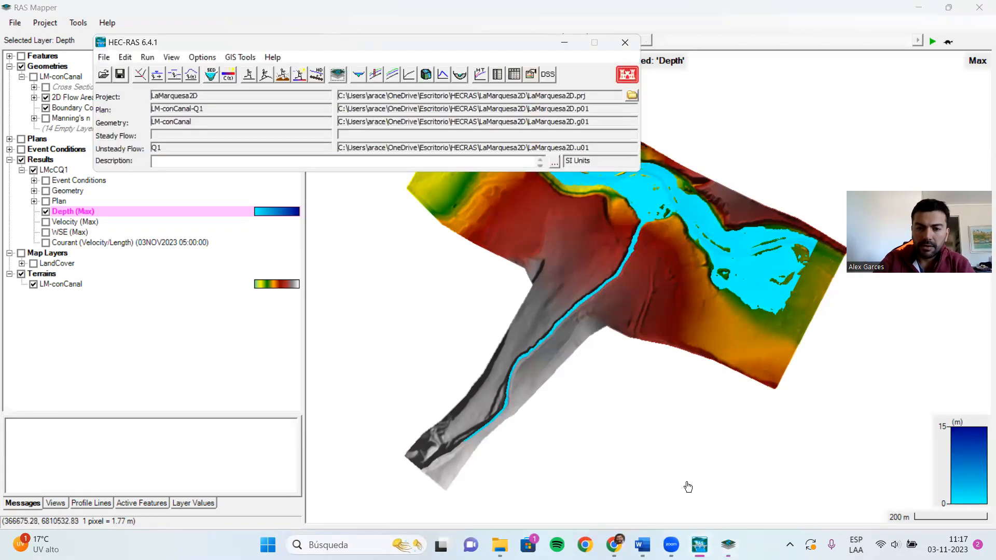
pyautogui.click(266, 74)
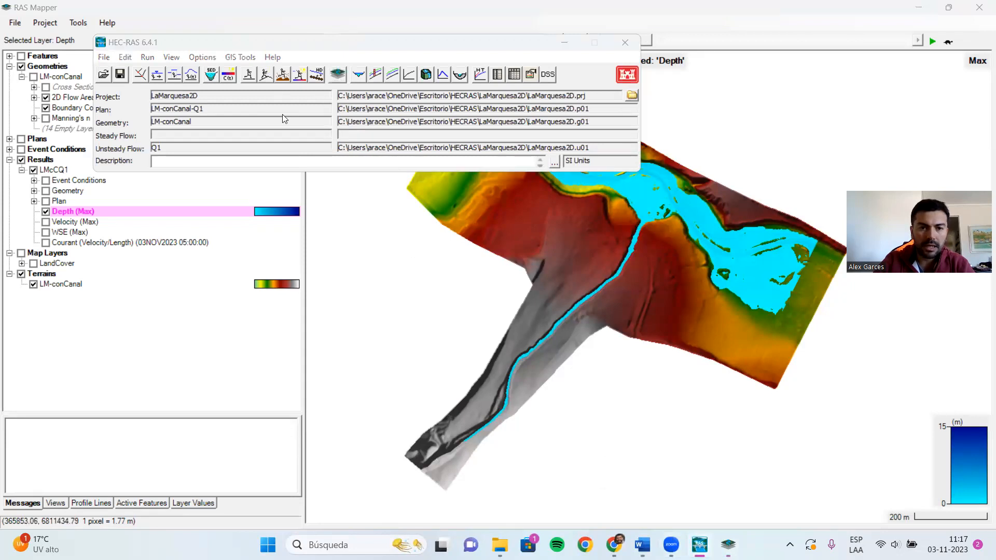
pyautogui.click(99, 161)
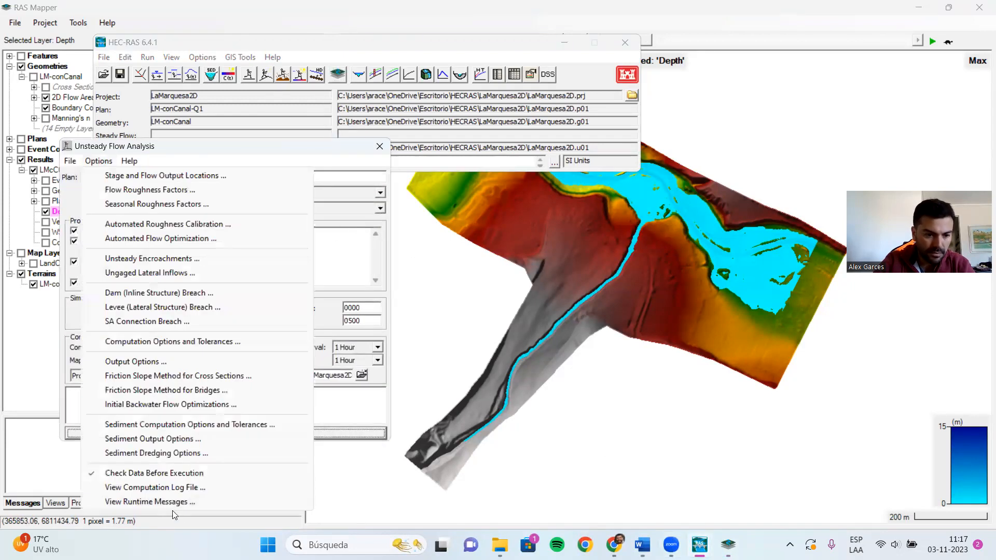
pyautogui.click(150, 502)
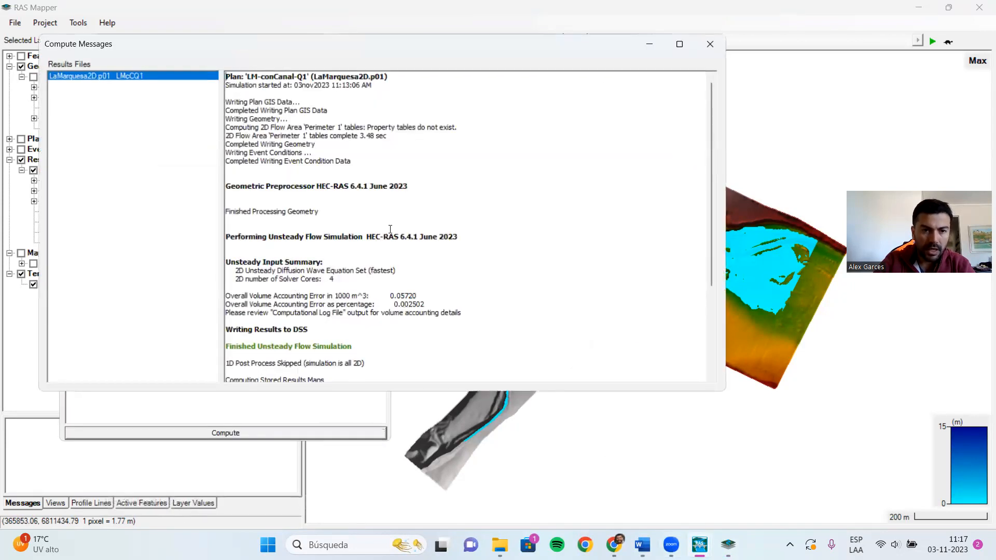
pyautogui.scroll(-4, 393, 226)
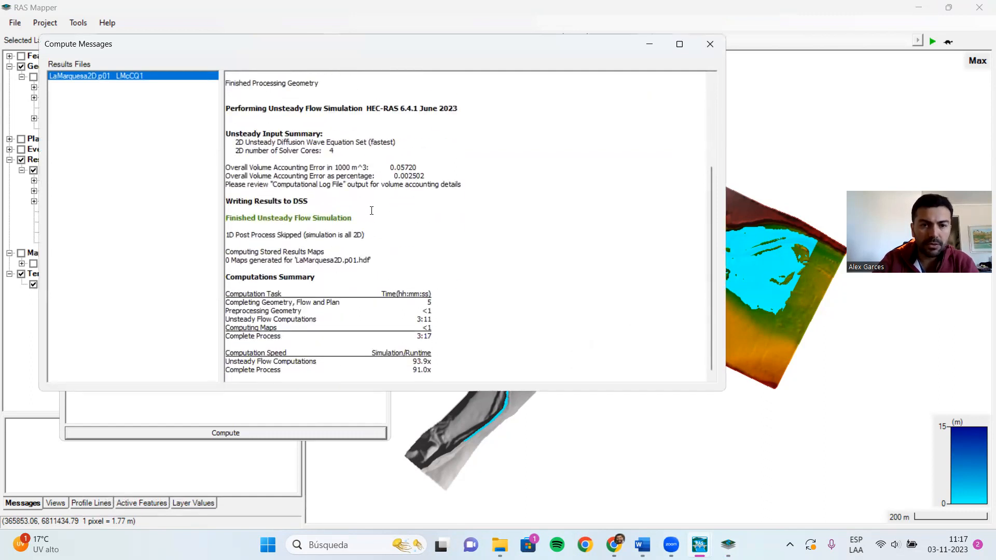
pyautogui.scroll(5, 372, 210)
pyautogui.scroll(-5, 382, 143)
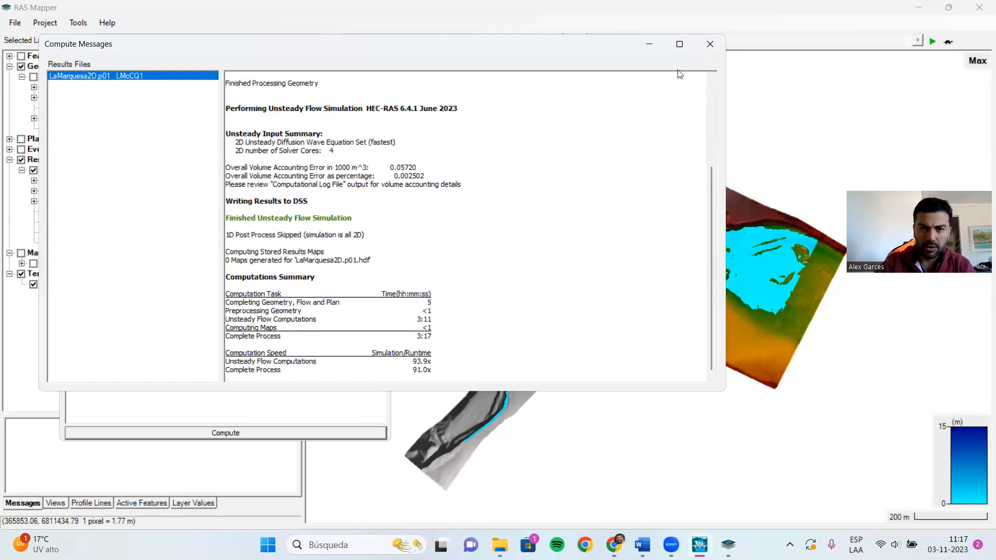
pyautogui.click(710, 44)
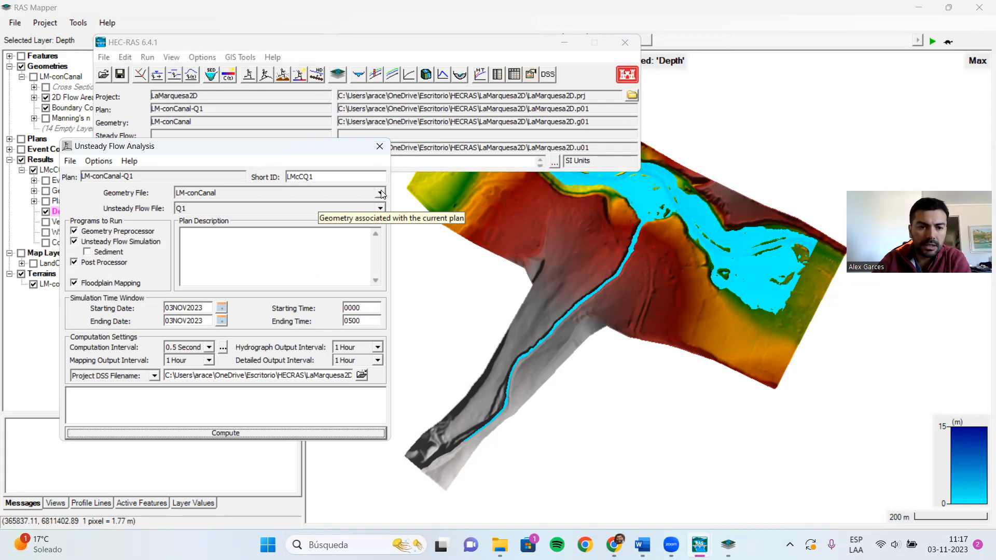
pyautogui.click(379, 147)
# - Replace the Depth (Max) display in RAS Mapper with the Courant (Velocity/Length) results and examine the river and confluence
pyautogui.click(186, 362)
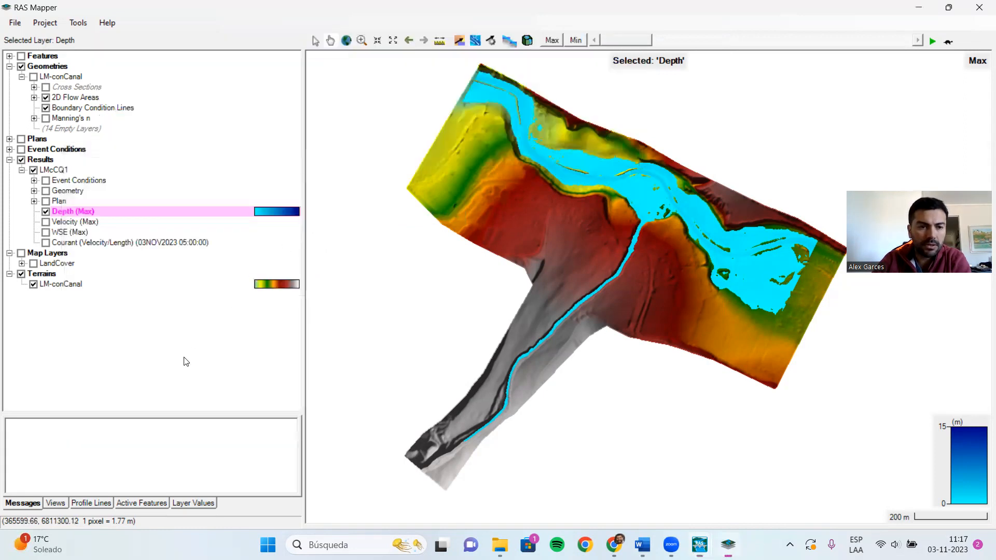
pyautogui.click(45, 212)
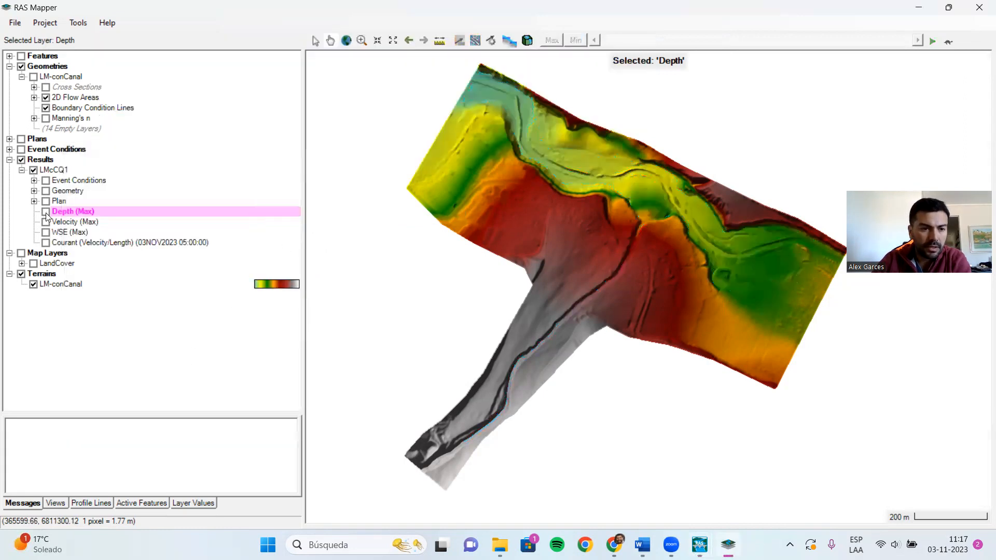
pyautogui.click(46, 243)
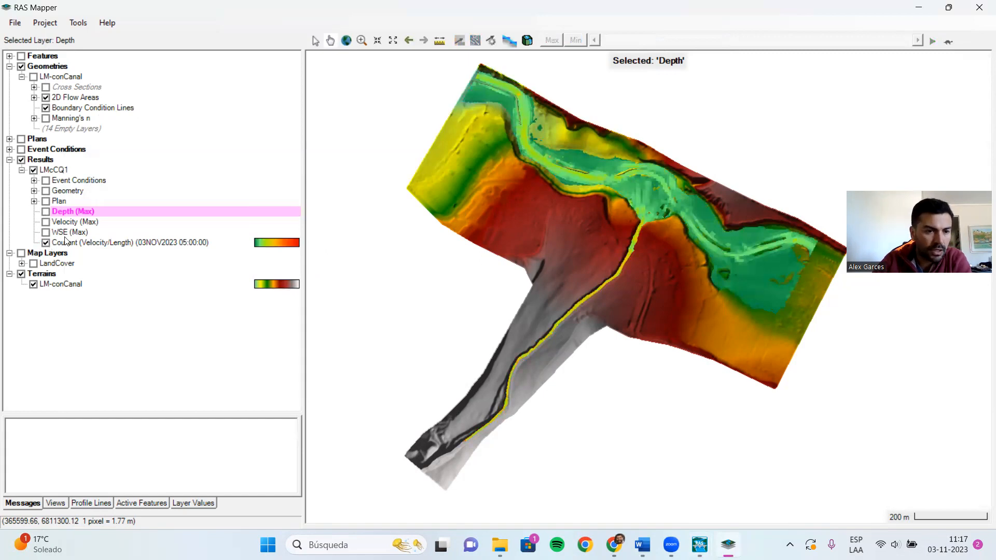
pyautogui.click(66, 242)
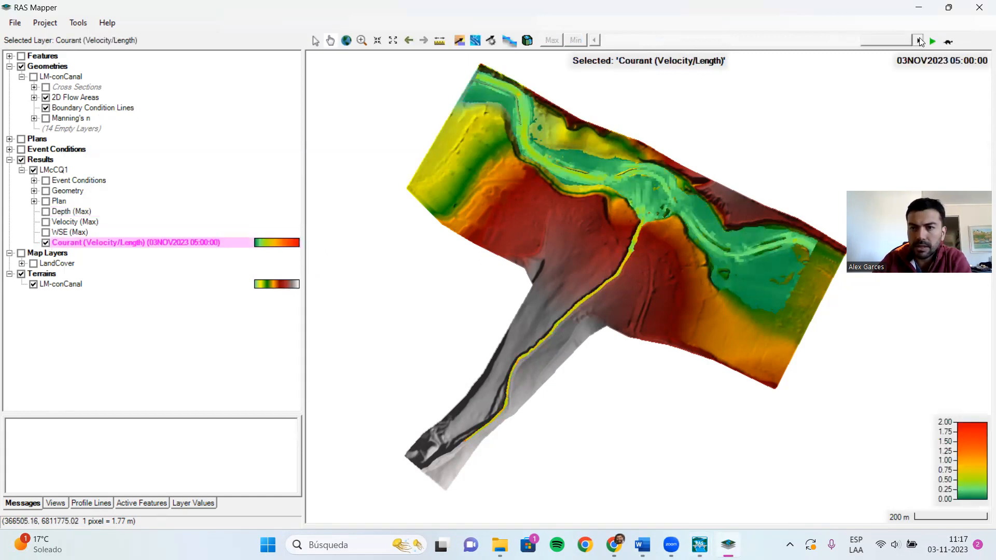
pyautogui.scroll(2, 773, 245)
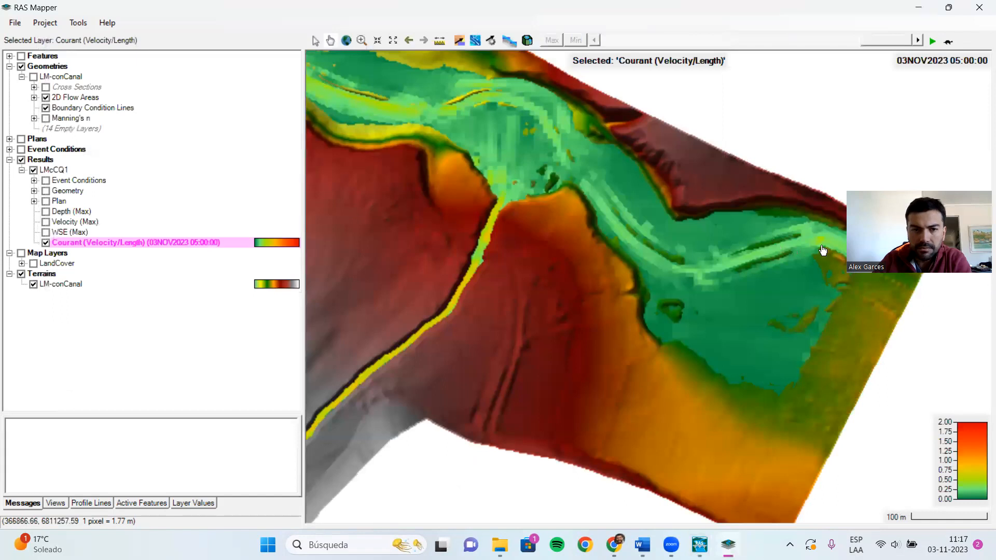
# - Inspect the Courant values across the floodplain, at the confluence and along the tributary canal
pyautogui.scroll(3, 507, 166)
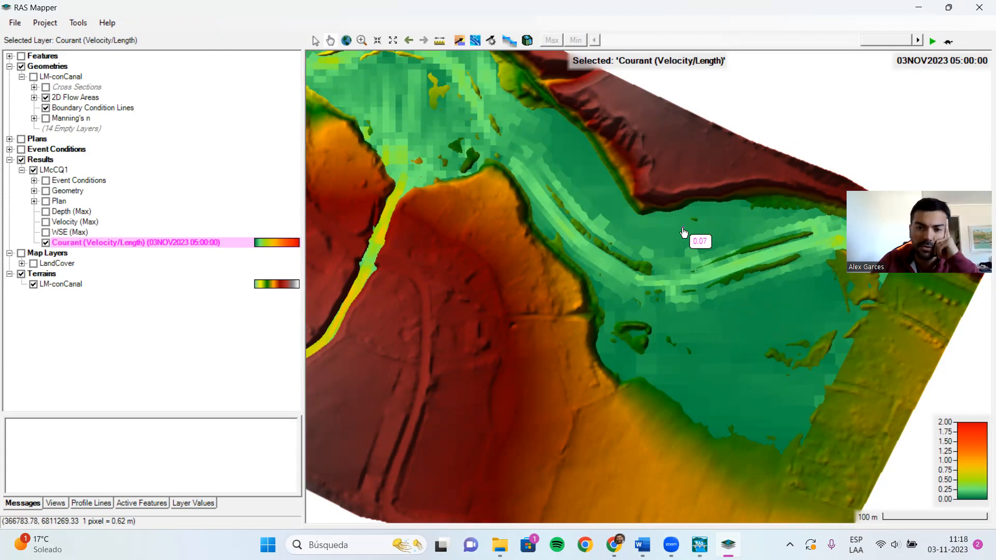
pyautogui.moveTo(489, 196); pyautogui.dragTo(673, 260)
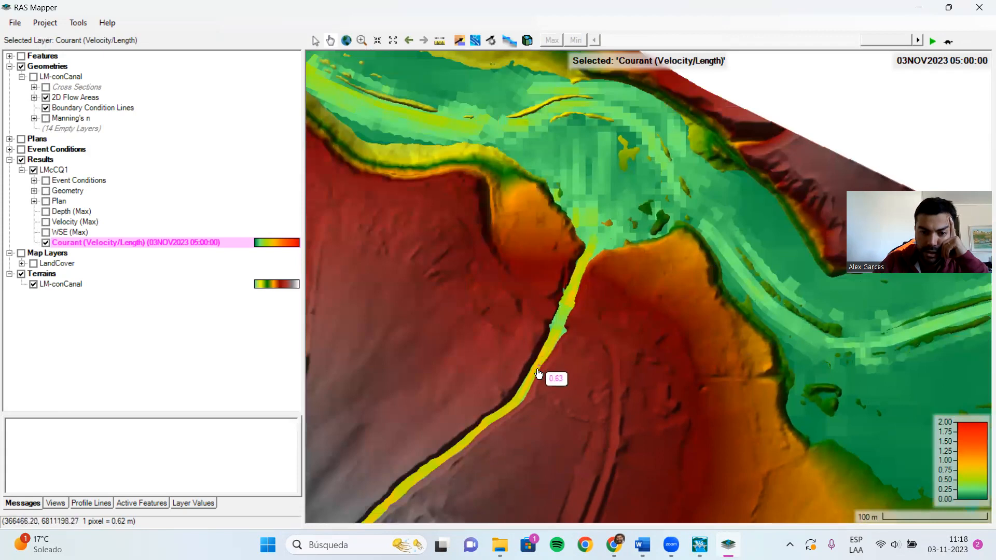
pyautogui.moveTo(534, 378); pyautogui.dragTo(734, 84)
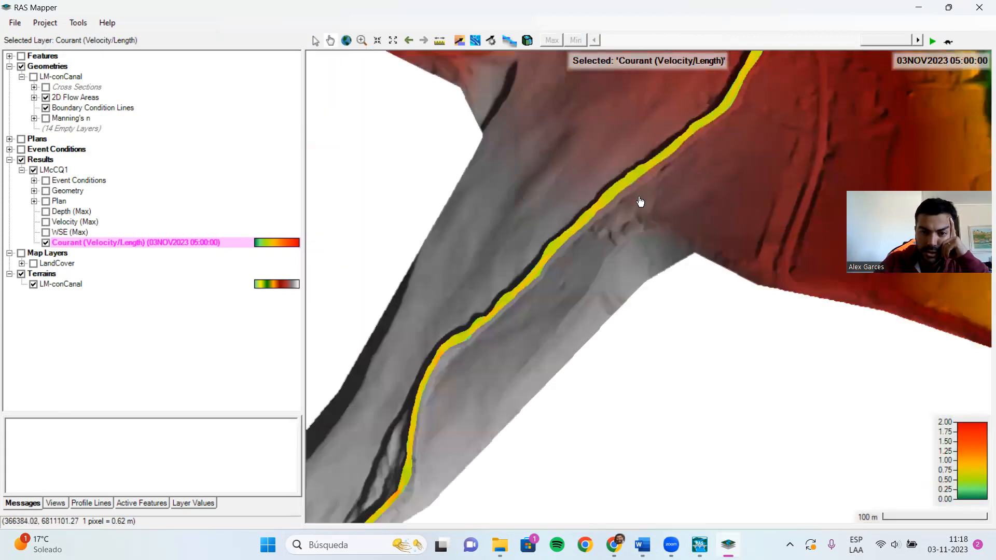
pyautogui.scroll(5, 601, 210)
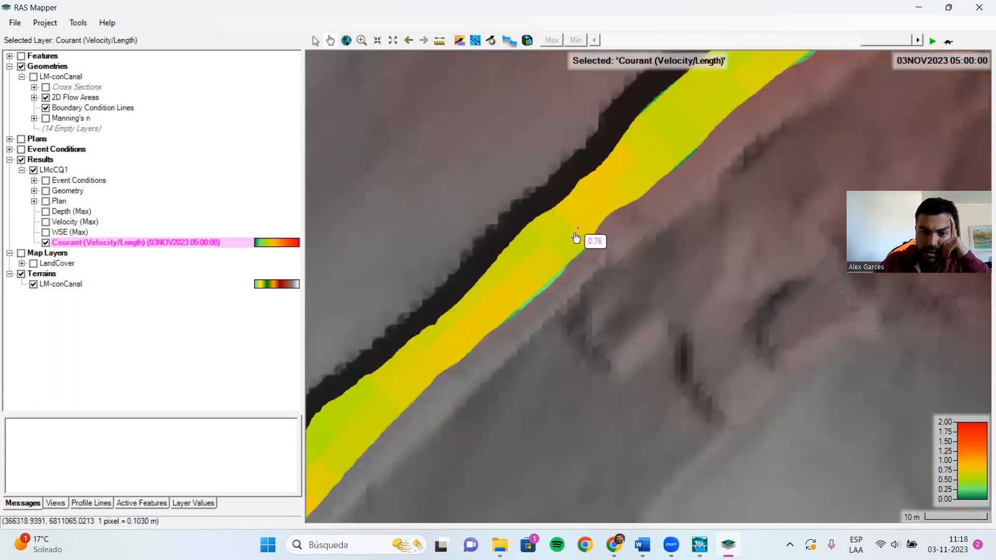
pyautogui.scroll(-1, 715, 181)
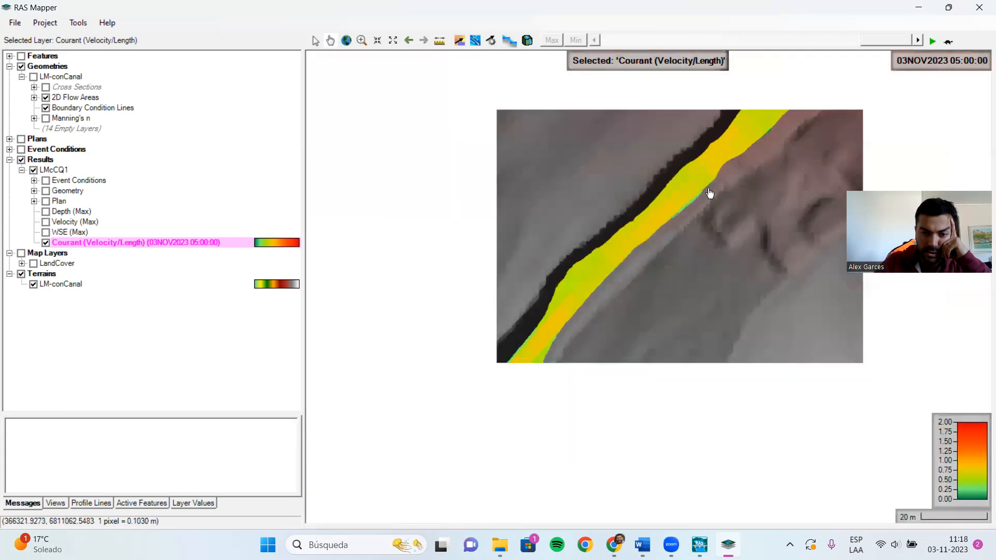
pyautogui.scroll(-1, 709, 194)
pyautogui.scroll(2, 529, 220)
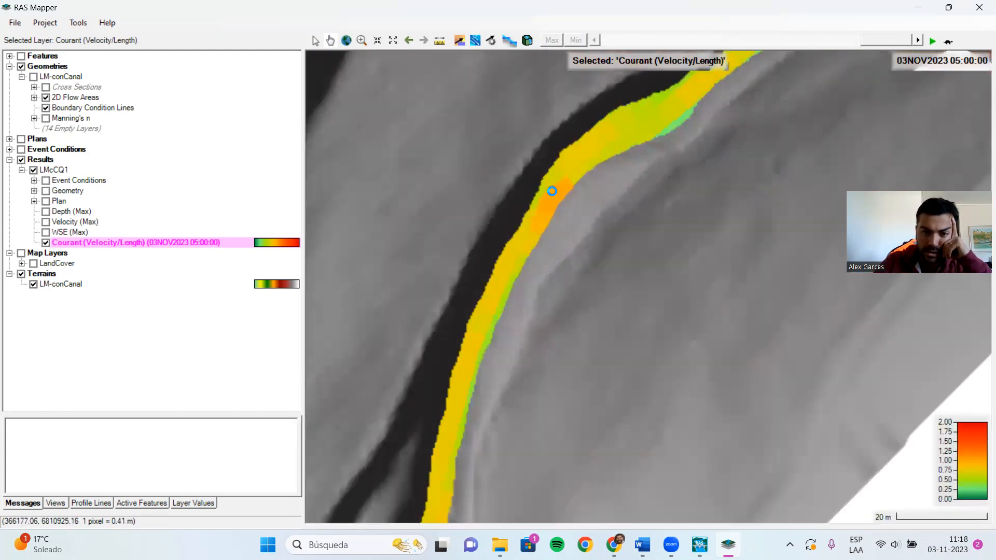
# - Probe the Courant values at the canal's bends and at its upstream end, and compare them with the whole model area
pyautogui.moveTo(552, 195)
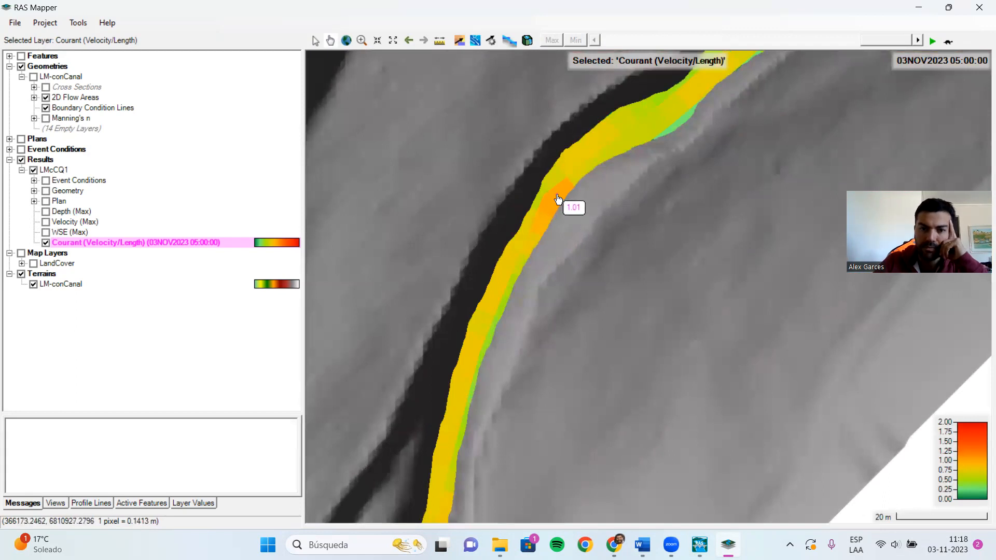
pyautogui.scroll(-2, 553, 206)
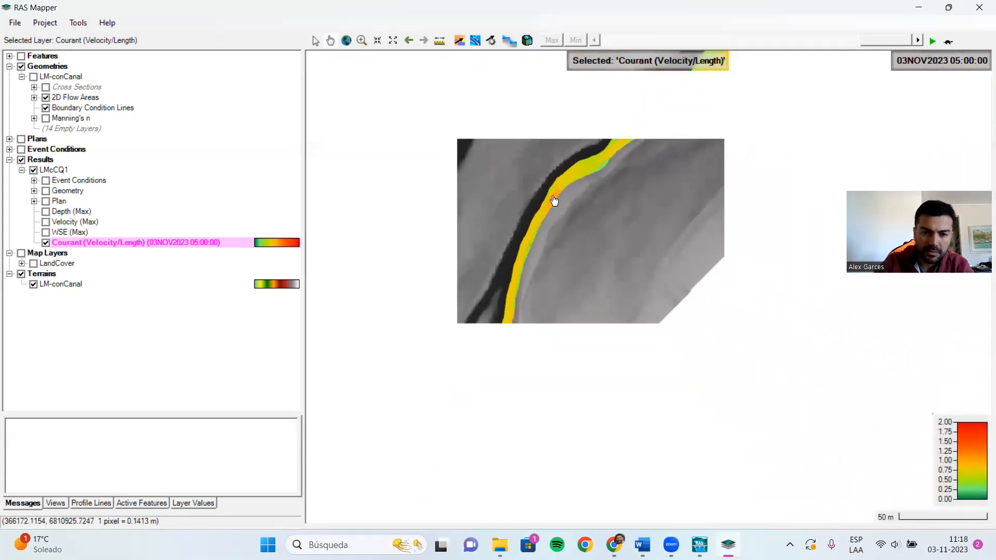
pyautogui.scroll(2, 552, 195)
pyautogui.moveTo(540, 334); pyautogui.dragTo(612, 178)
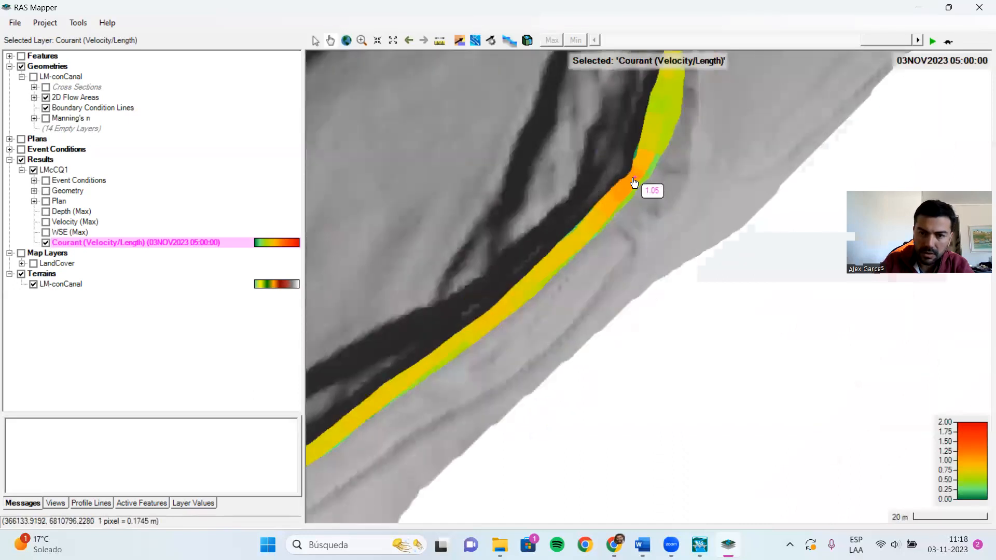
pyautogui.scroll(-1, 617, 202)
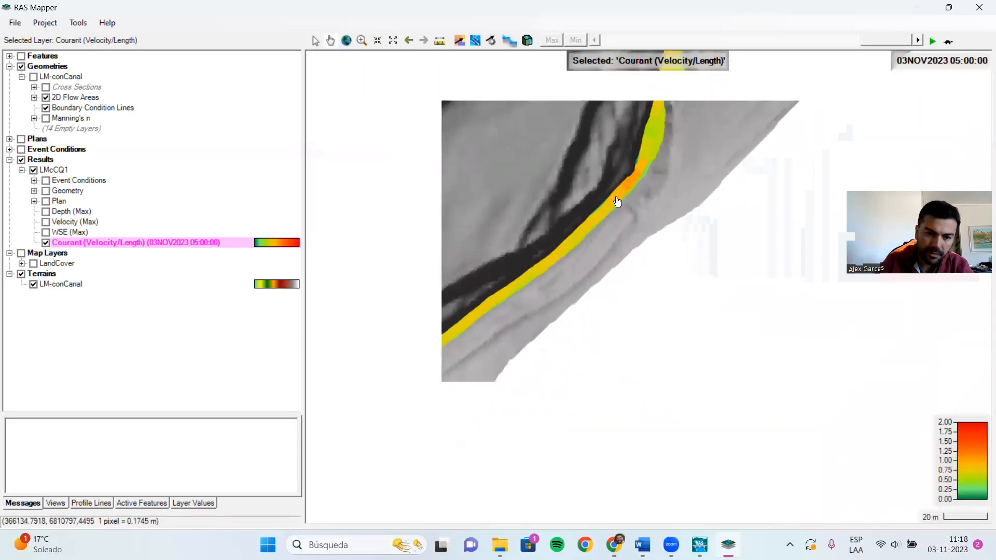
pyautogui.scroll(3, 423, 370)
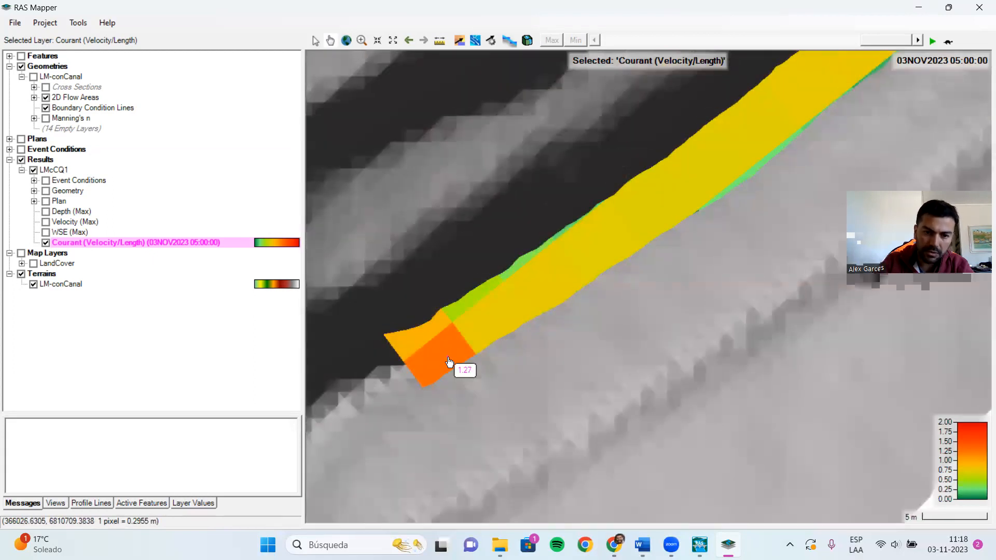
pyautogui.scroll(-5, 450, 362)
pyautogui.scroll(-2, 495, 369)
pyautogui.moveTo(631, 252); pyautogui.dragTo(520, 349)
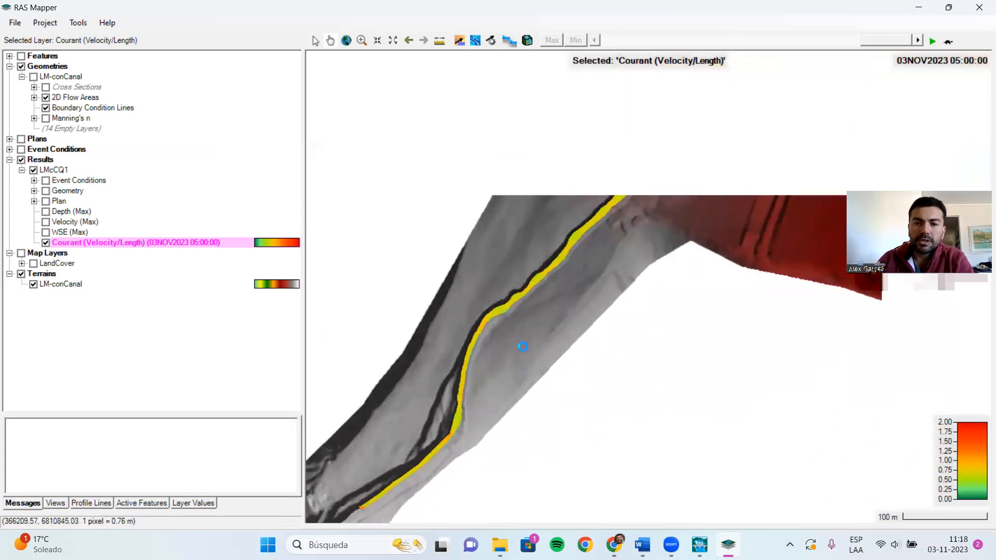
pyautogui.scroll(-1, 534, 389)
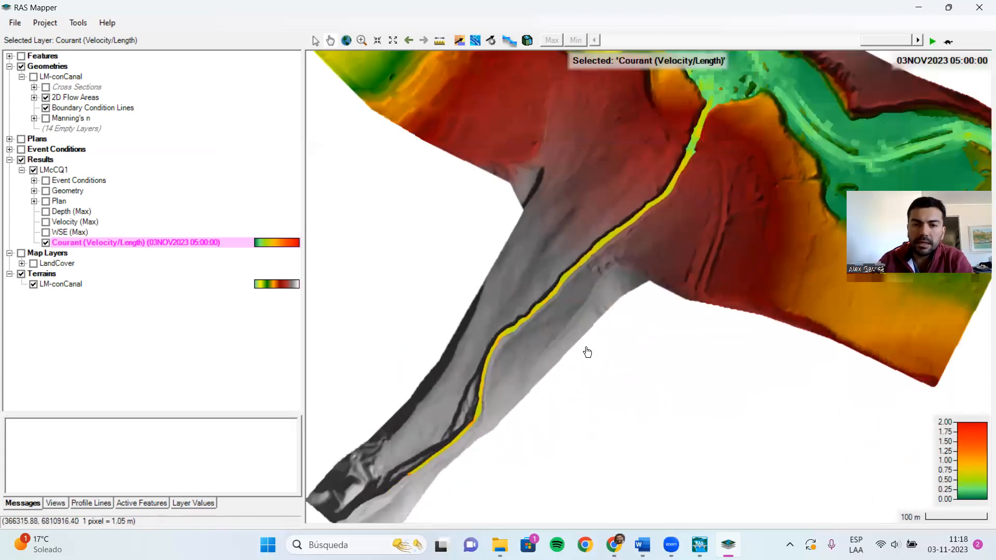
pyautogui.scroll(-1, 587, 352)
pyautogui.moveTo(647, 272); pyautogui.dragTo(608, 337)
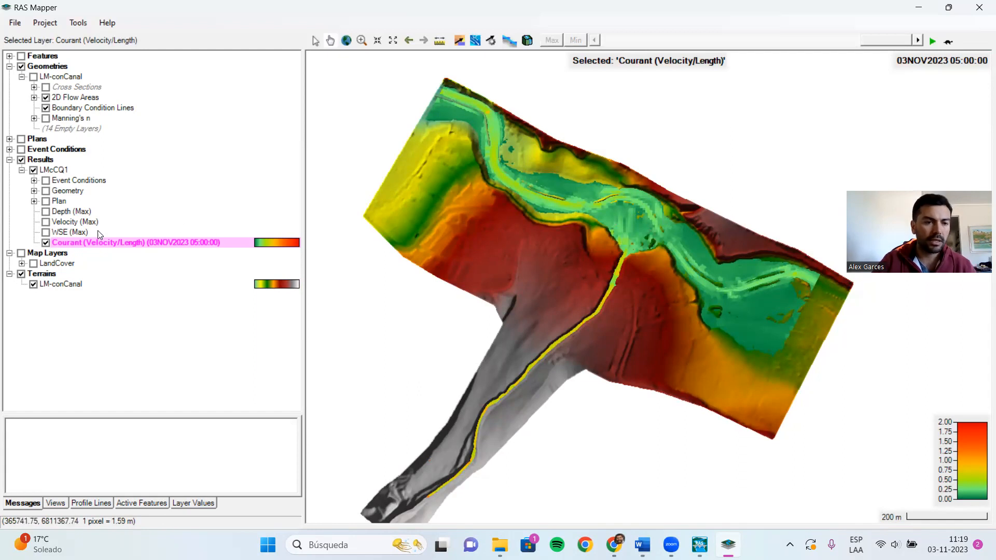
# - Hide the Courant layer and change the LMcCQ1 Depth (Max) results map to the 03NOV2023 05:00:00 profile
pyautogui.click(46, 242)
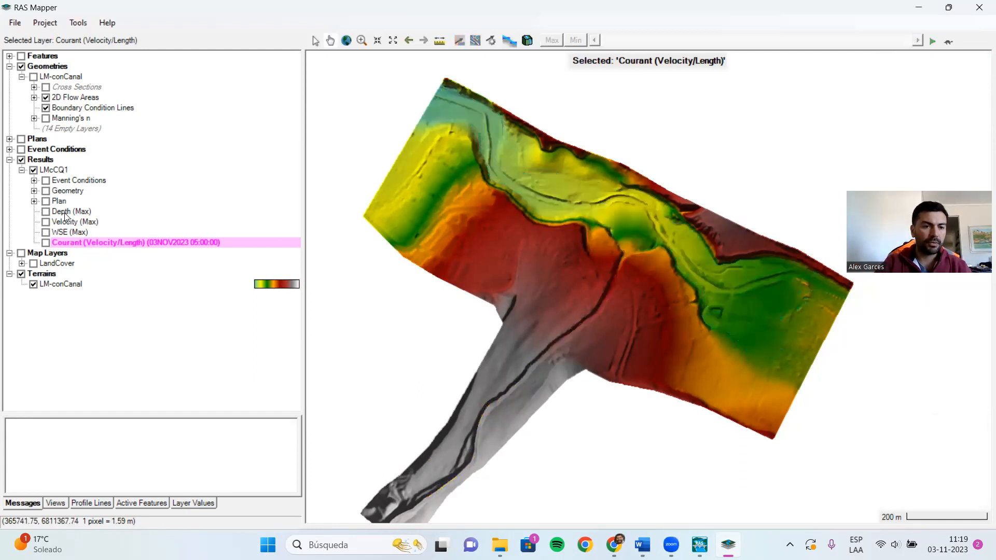
pyautogui.rightClick(40, 159)
pyautogui.click(102, 166)
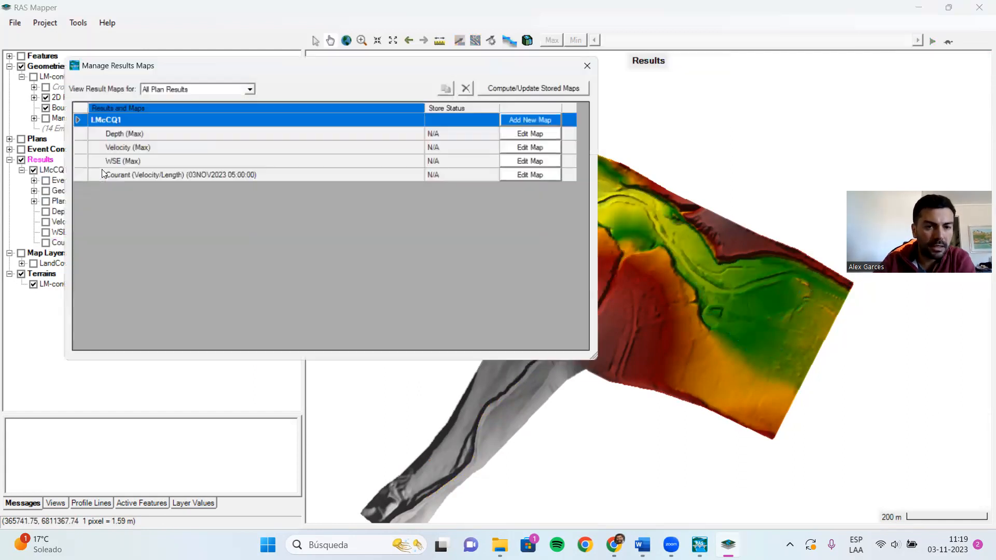
pyautogui.click(556, 132)
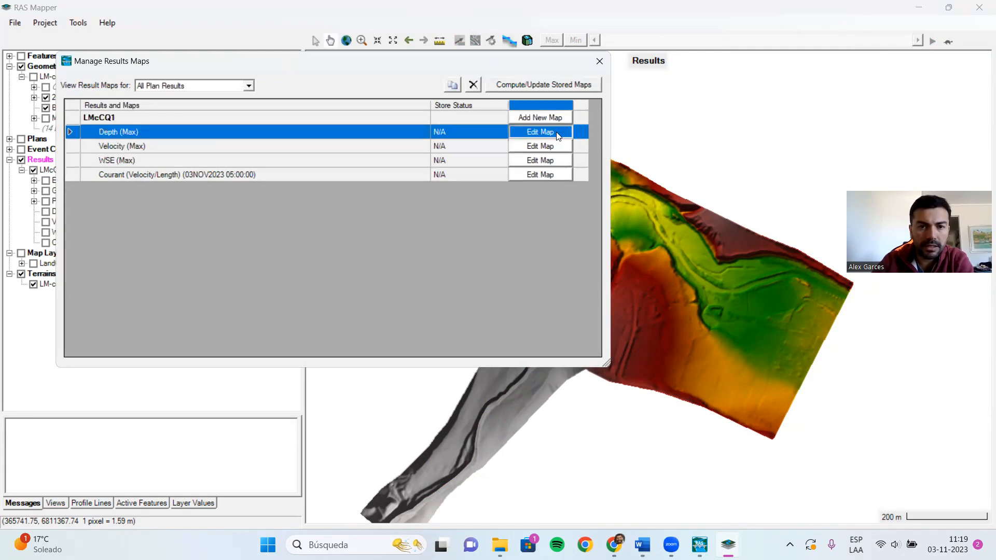
pyautogui.click(242, 147)
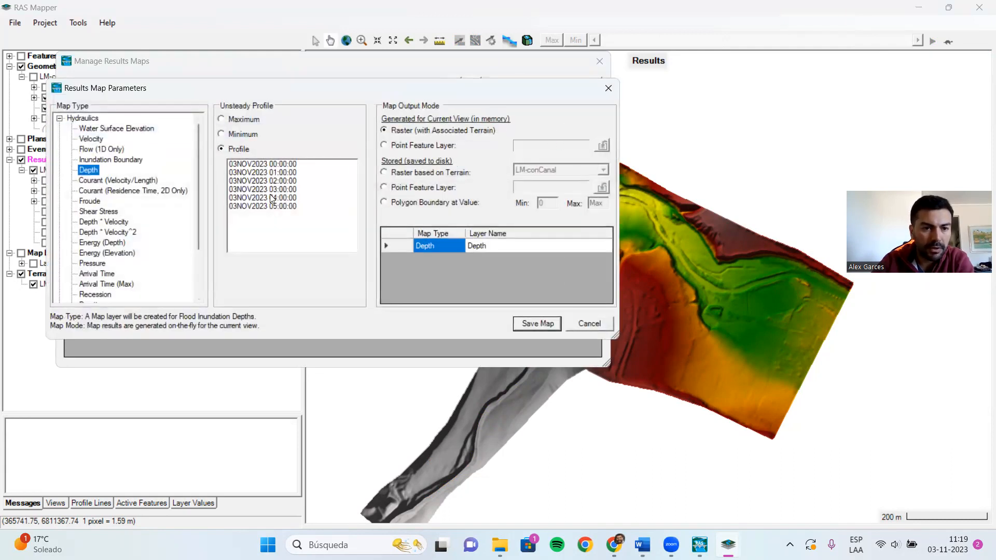
pyautogui.click(282, 206)
pyautogui.click(537, 323)
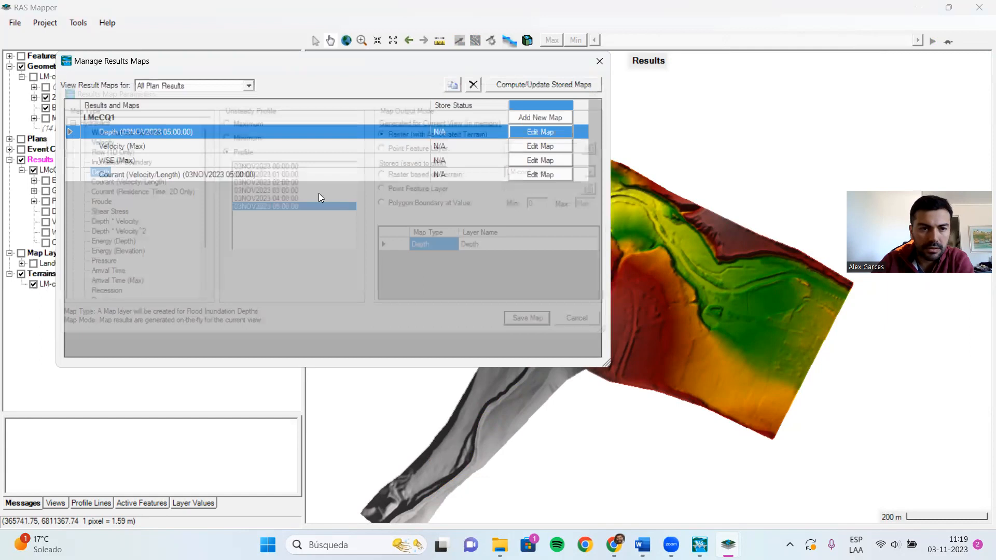
# - Change the Velocity (Max) map to the 03NOV2023 05:00:00 profile, stored as a raster based on the LM-conCanal terrain
pyautogui.click(171, 146)
pyautogui.click(522, 147)
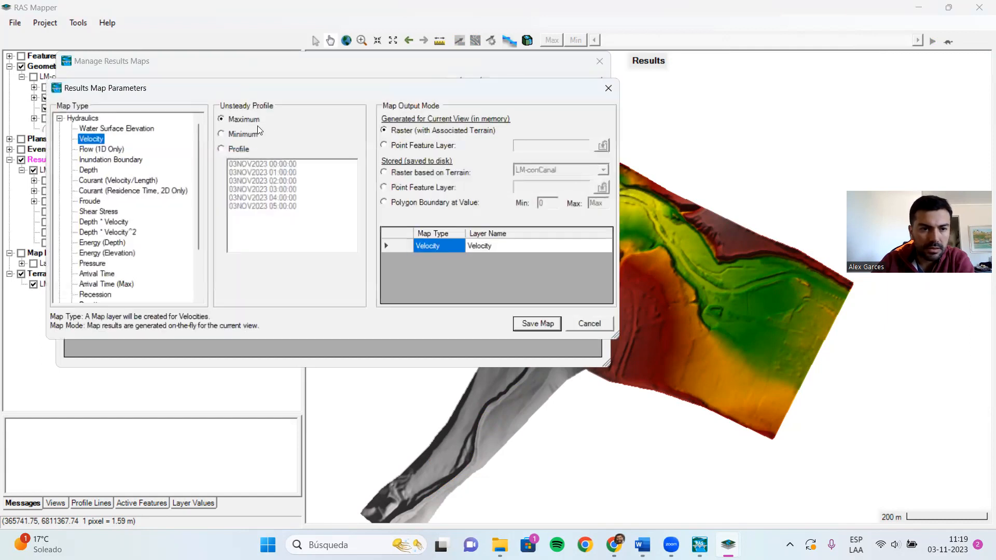
pyautogui.click(232, 148)
pyautogui.click(281, 206)
pyautogui.click(385, 172)
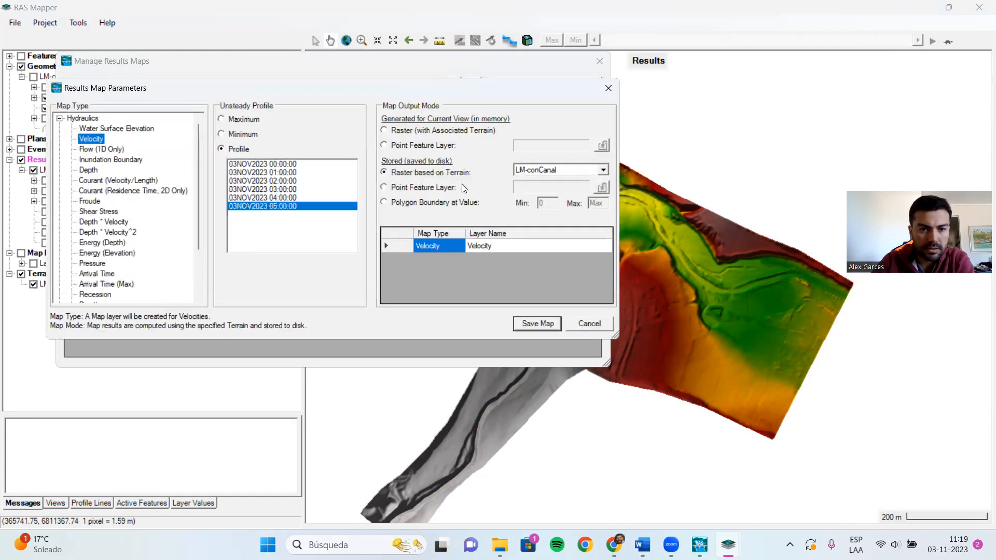
pyautogui.click(537, 323)
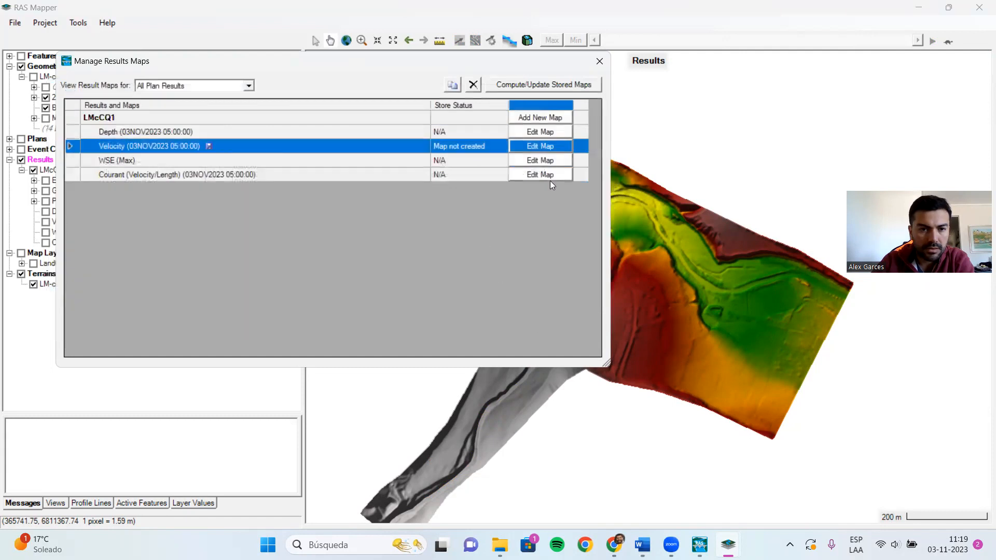
# - Switch the Velocity map's output mode back to an in-memory raster with associated terrain
pyautogui.click(542, 145)
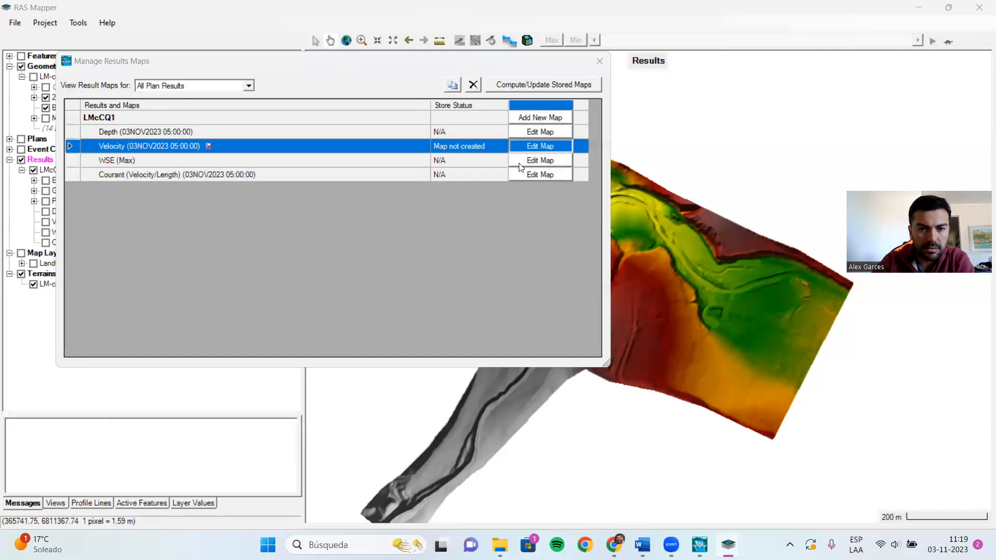
pyautogui.click(401, 131)
pyautogui.click(549, 322)
pyautogui.click(544, 145)
pyautogui.click(552, 326)
# - Change the WSE (Max) map to the 03NOV2023 05:00:00 profile
pyautogui.click(533, 161)
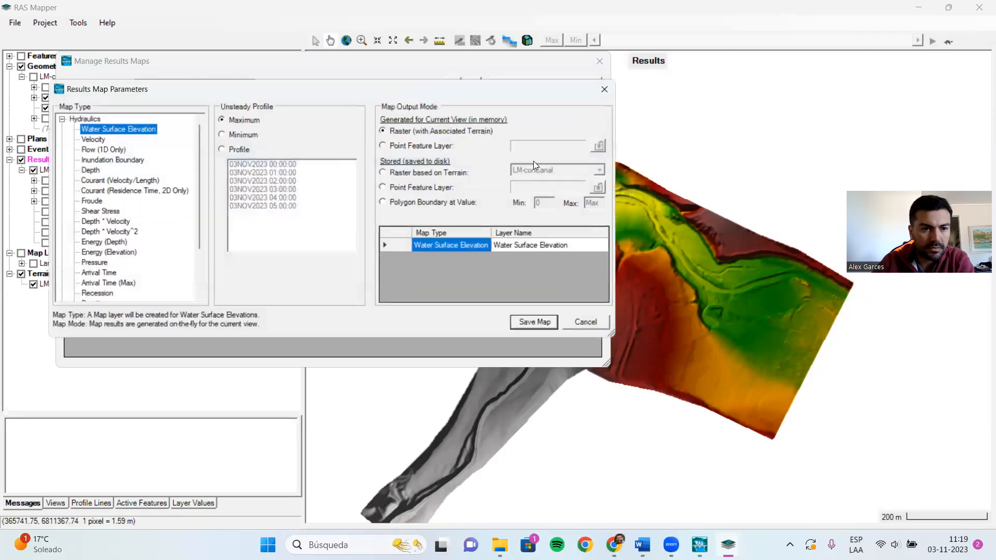
pyautogui.click(234, 150)
pyautogui.click(268, 207)
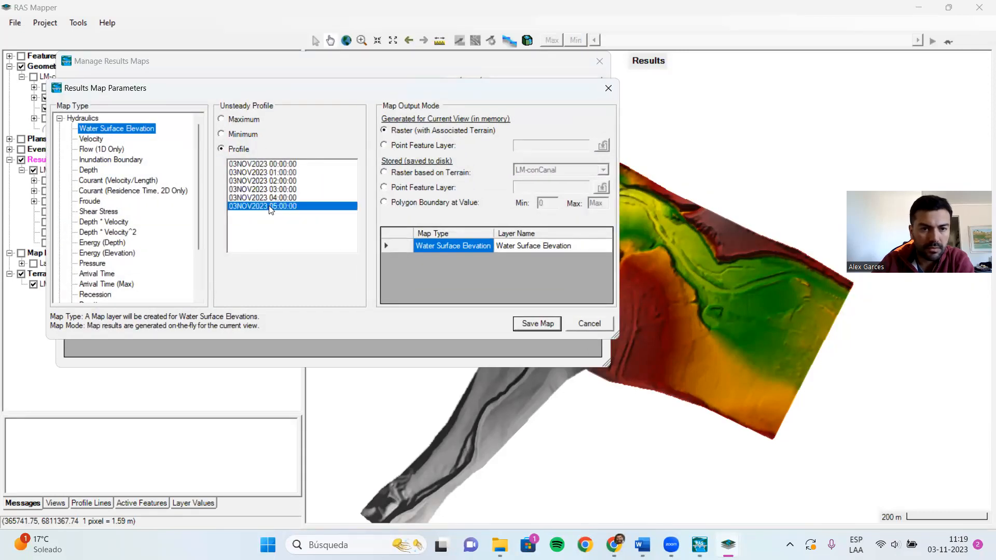
pyautogui.click(539, 325)
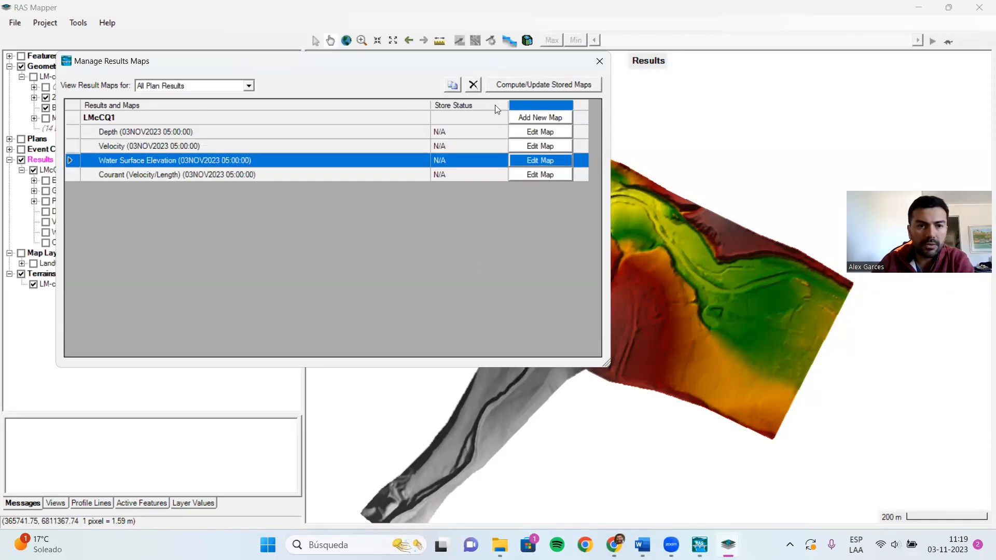
# - Add a Froude map for the 03NOV2023 05:00:00 profile to LMcCQ1 and probe its values along the river
pyautogui.click(551, 117)
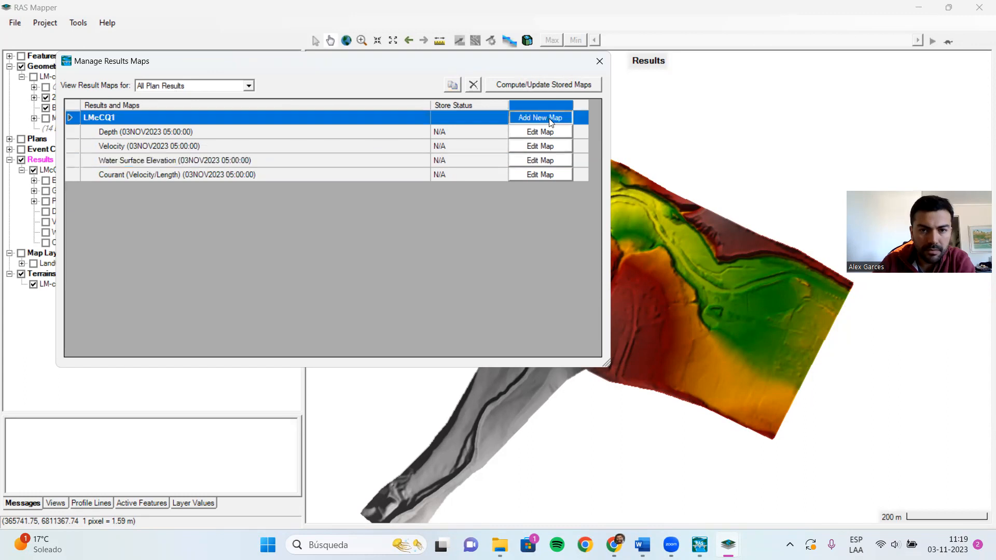
pyautogui.click(61, 118)
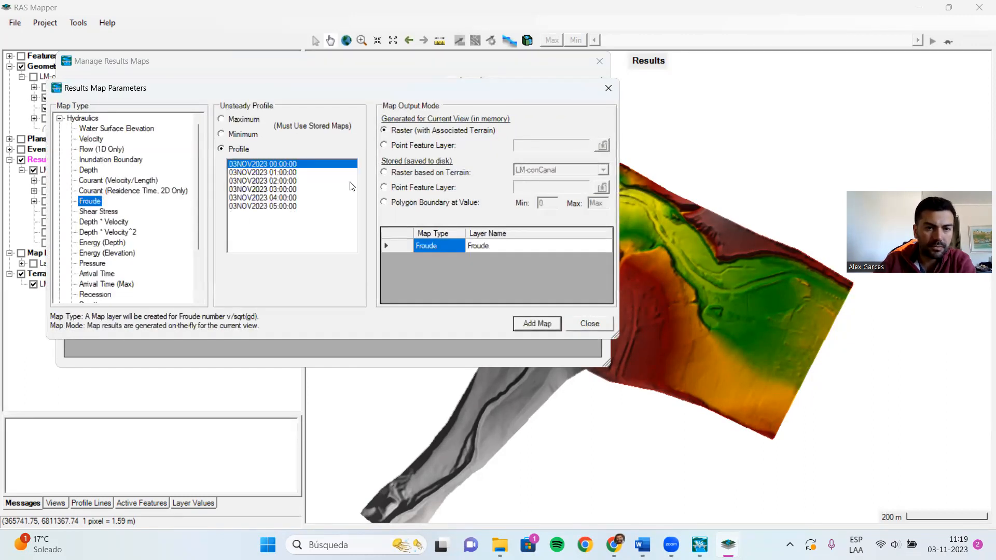
pyautogui.click(262, 206)
pyautogui.click(547, 330)
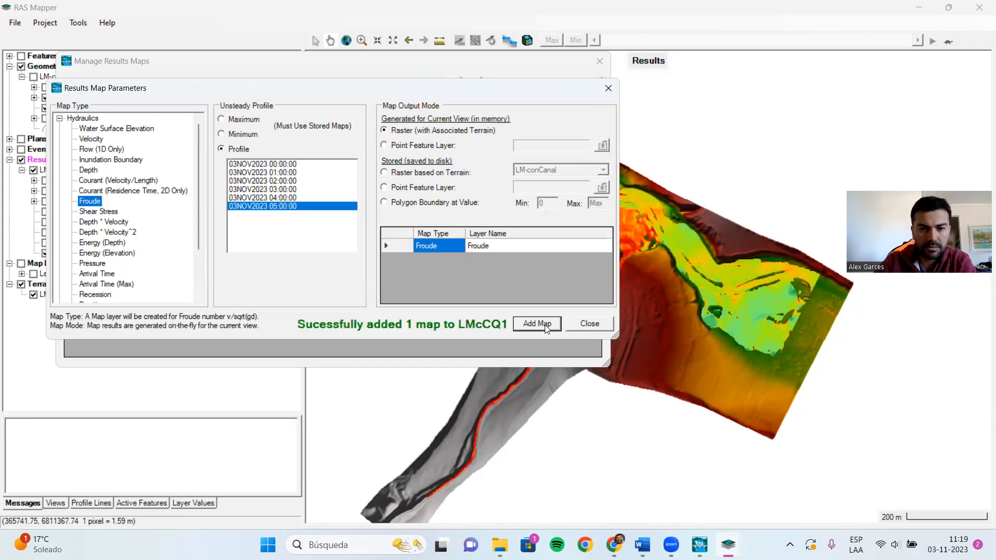
pyautogui.click(581, 320)
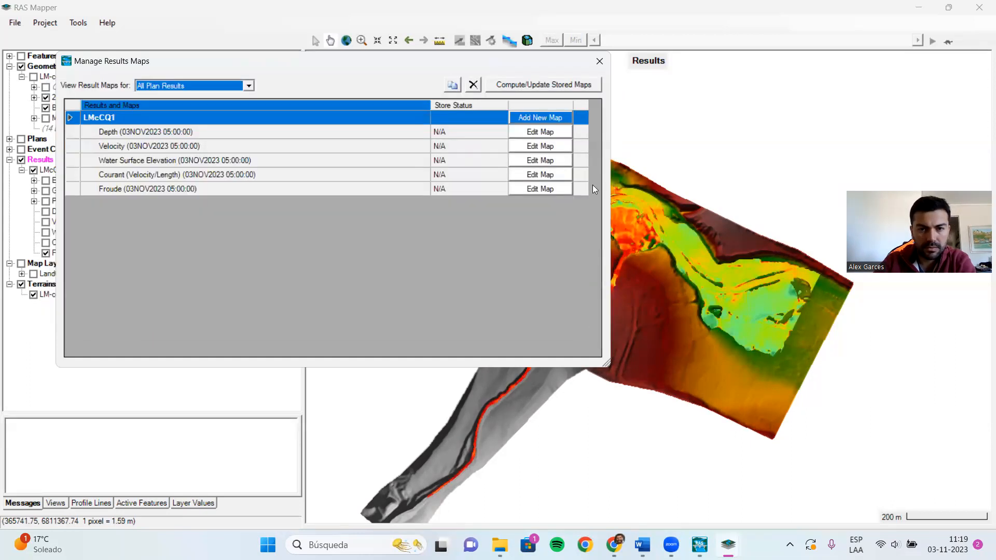
pyautogui.click(600, 60)
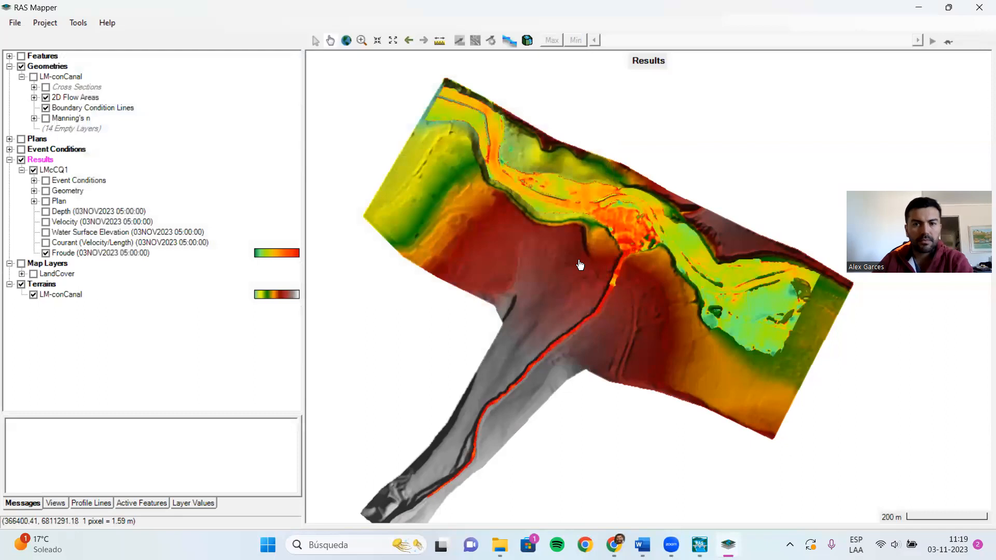
pyautogui.click(73, 254)
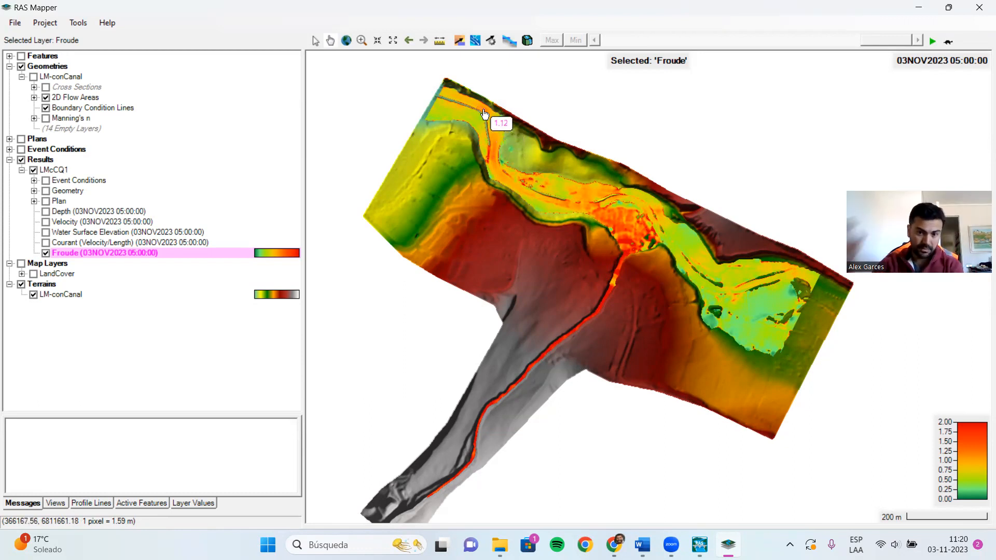
# - Replace the Froude display with the Velocity (03NOV2023 05:00:00) results on the map
pyautogui.press('Up')
pyautogui.press('Up')
pyautogui.press('Up')
pyautogui.press('Up')
pyautogui.press('Down')
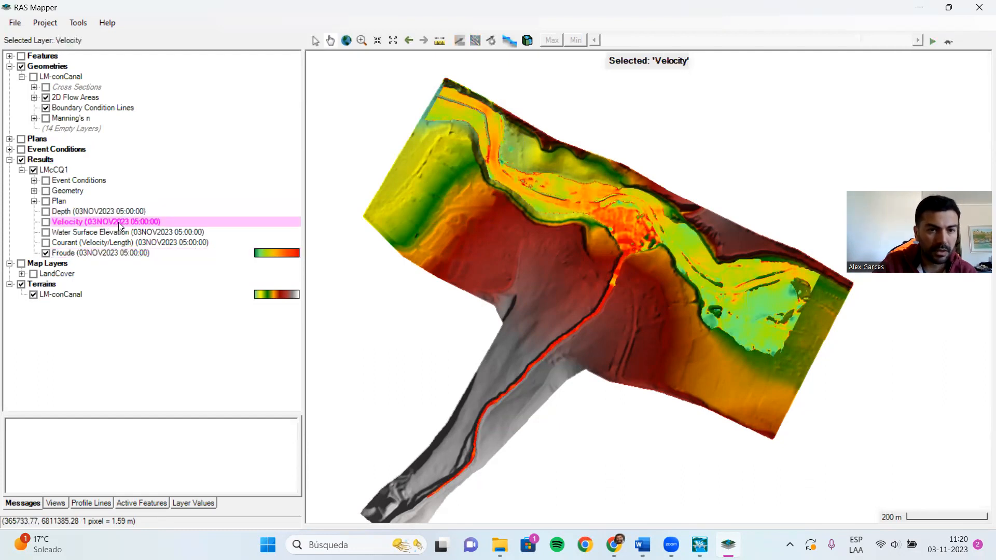
pyautogui.click(46, 253)
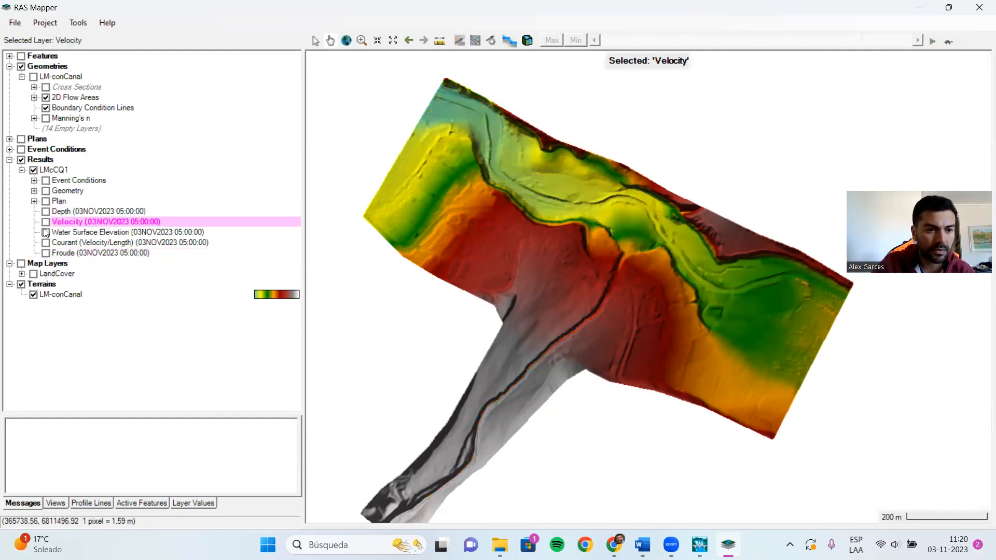
pyautogui.click(46, 222)
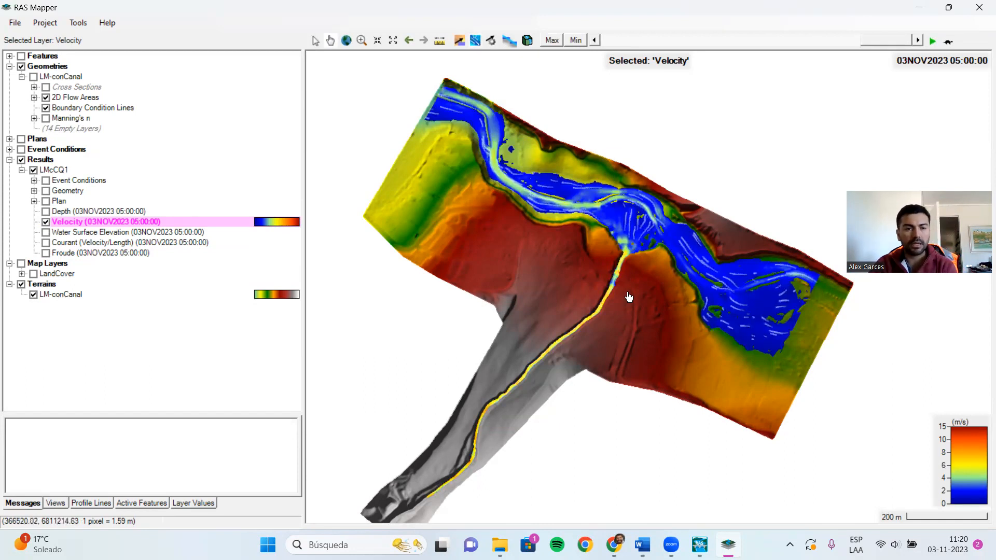
# - Inspect the velocity field around the canal's river confluence and show it with static velocity arrows instead of particle tracing
pyautogui.scroll(3, 649, 242)
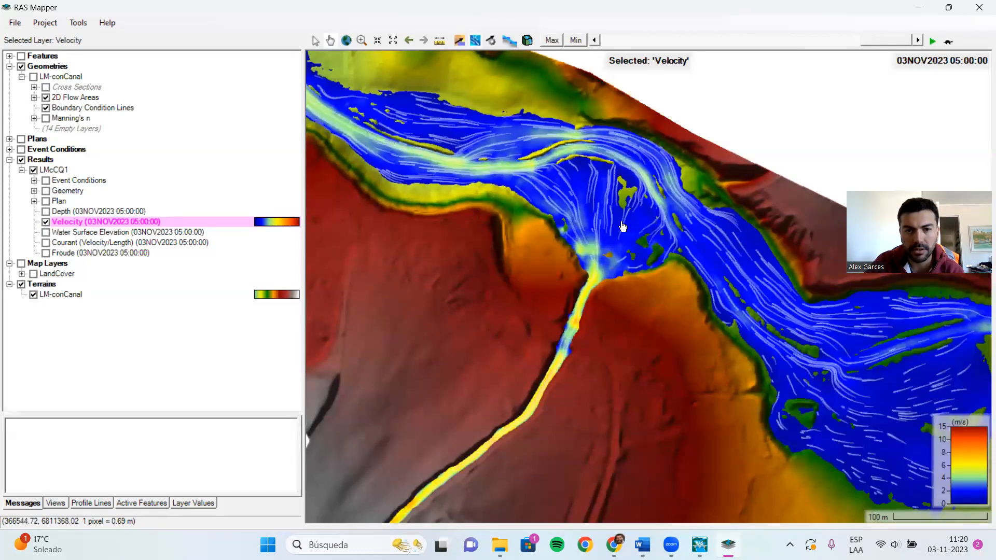
pyautogui.moveTo(620, 218); pyautogui.dragTo(622, 308)
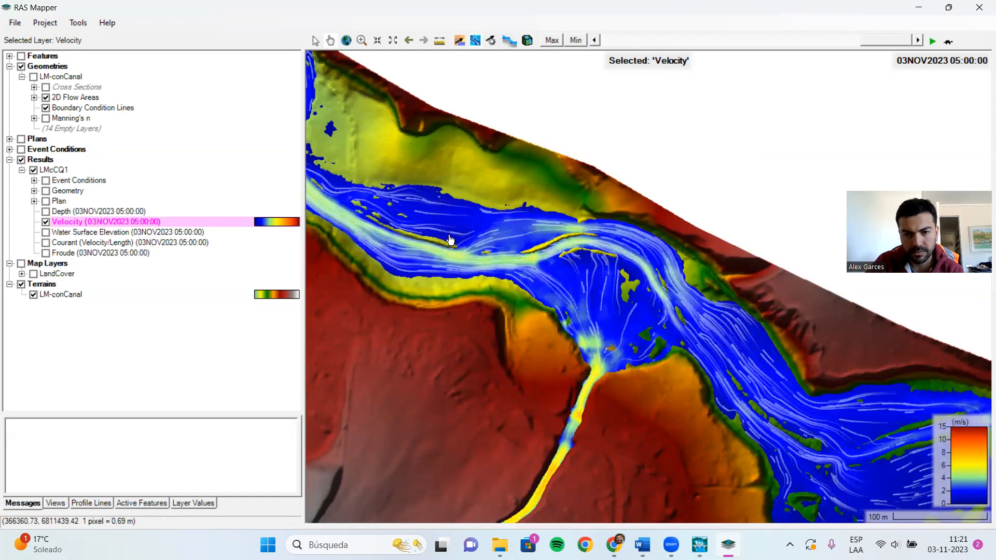
pyautogui.scroll(-2, 442, 229)
pyautogui.scroll(2, 492, 256)
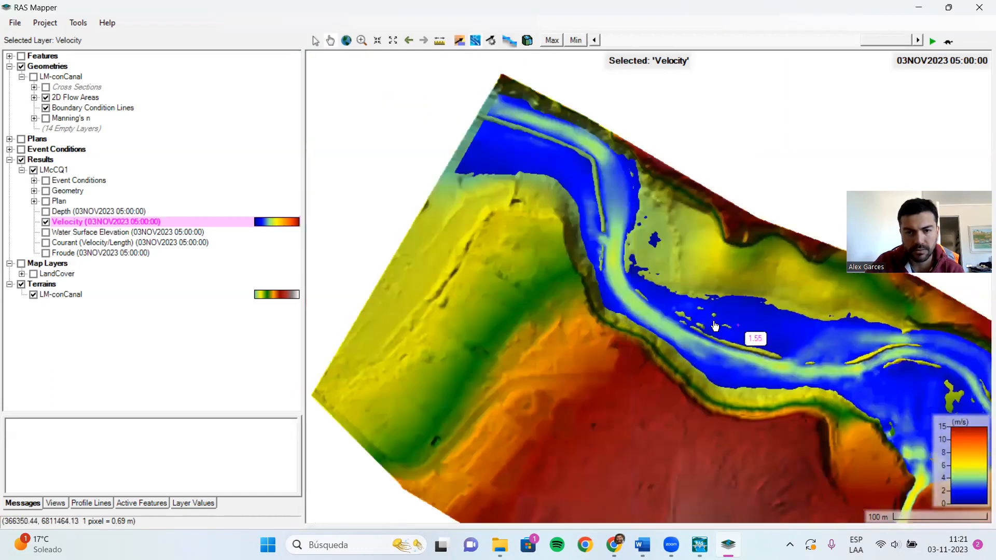
pyautogui.moveTo(492, 256); pyautogui.dragTo(300, 183)
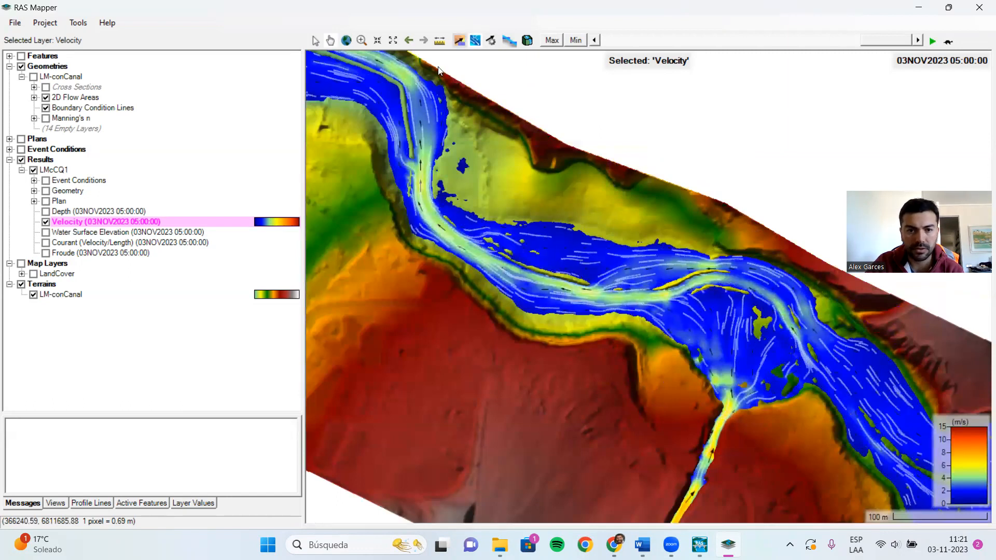
pyautogui.scroll(3, 676, 279)
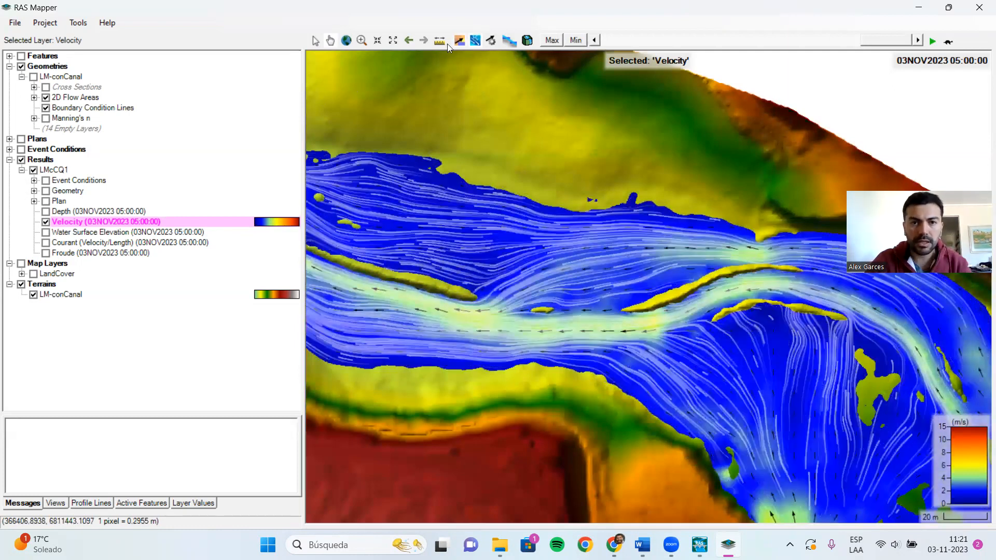
pyautogui.click(474, 44)
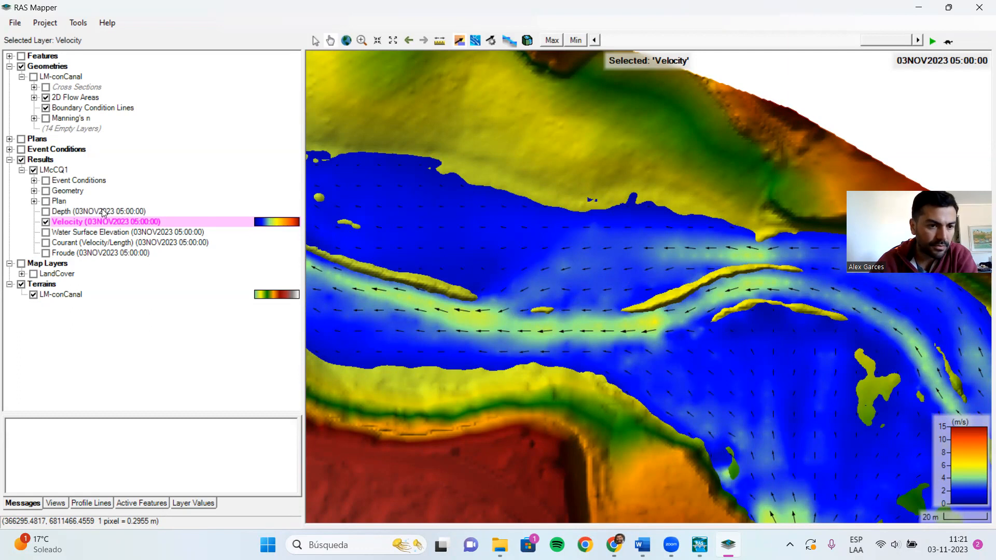
# - Replace the Velocity display with the Depth (03NOV2023 05:00:00) results and probe depths along the river
pyautogui.click(79, 212)
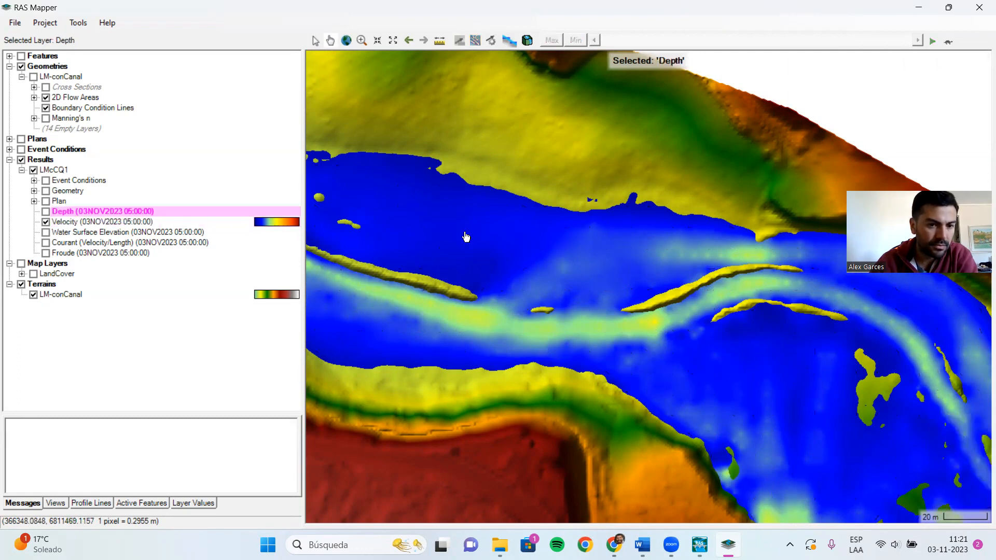
pyautogui.scroll(-2, 465, 237)
pyautogui.click(45, 211)
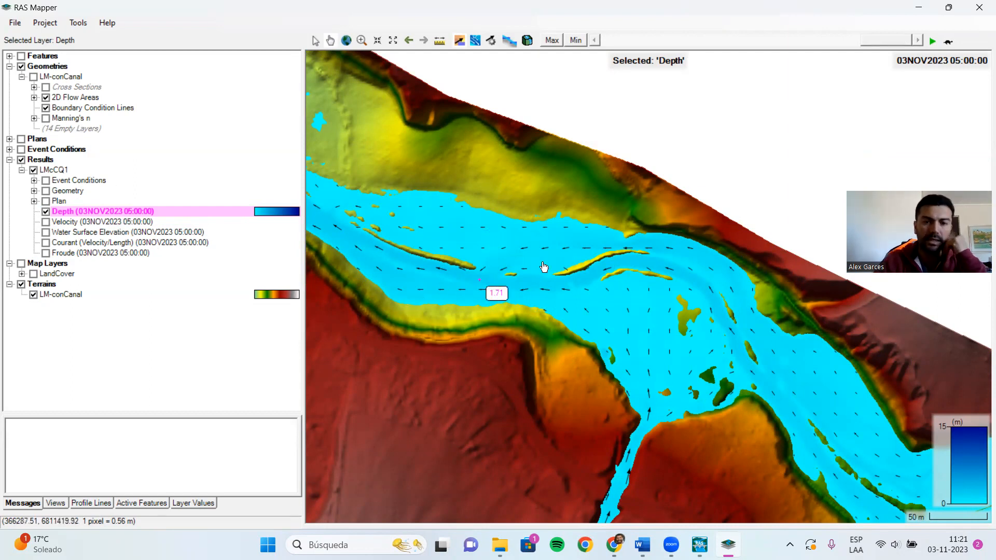
pyautogui.scroll(-1, 657, 228)
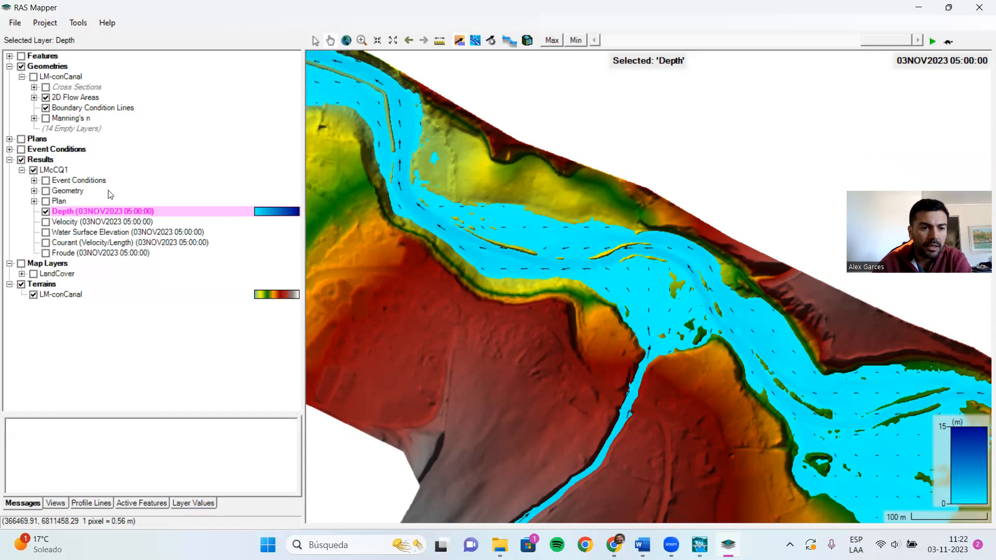
# - Switch to HEC-RAS and review the computation interval choices in the Unsteady Flow Analysis of plan LM-conCanal-Q1, leaving them as they are
pyautogui.click(95, 243)
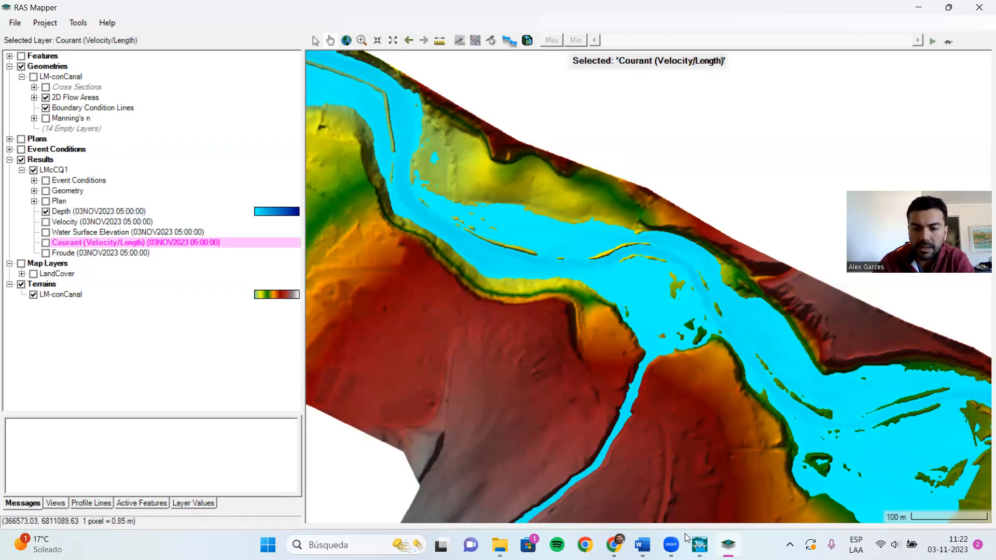
pyautogui.click(700, 545)
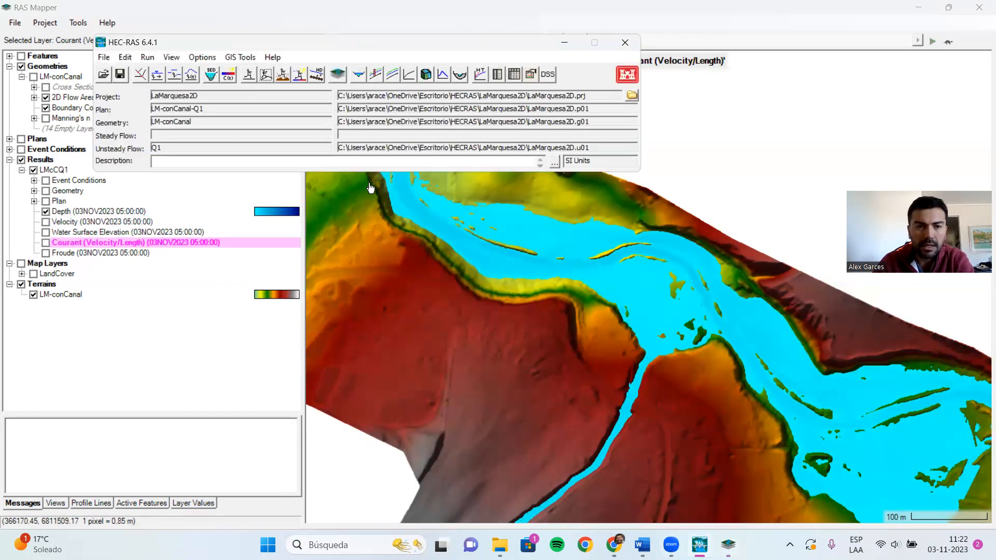
pyautogui.click(270, 74)
pyautogui.click(207, 351)
pyautogui.scroll(2, 205, 362)
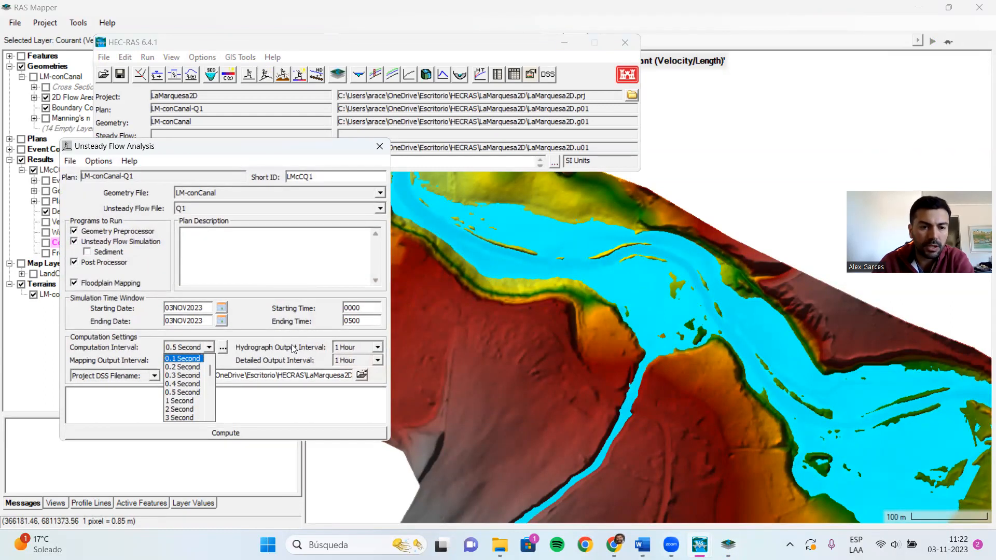
pyautogui.click(379, 148)
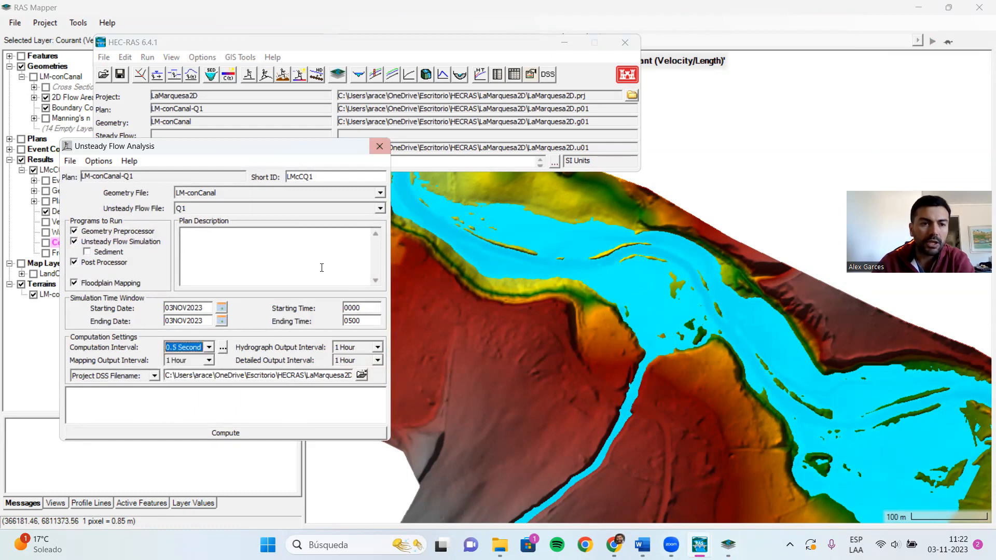
pyautogui.click(379, 147)
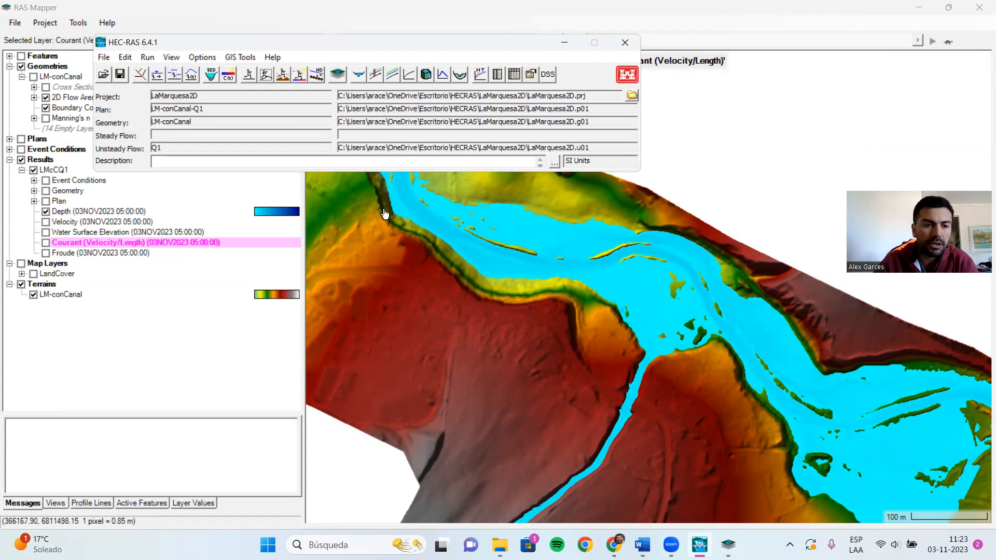
# - Replace the Depth display with the Froude (03NOV2023 05:00:00) results in RAS Mapper and probe values along the river
pyautogui.click(121, 254)
pyautogui.click(45, 253)
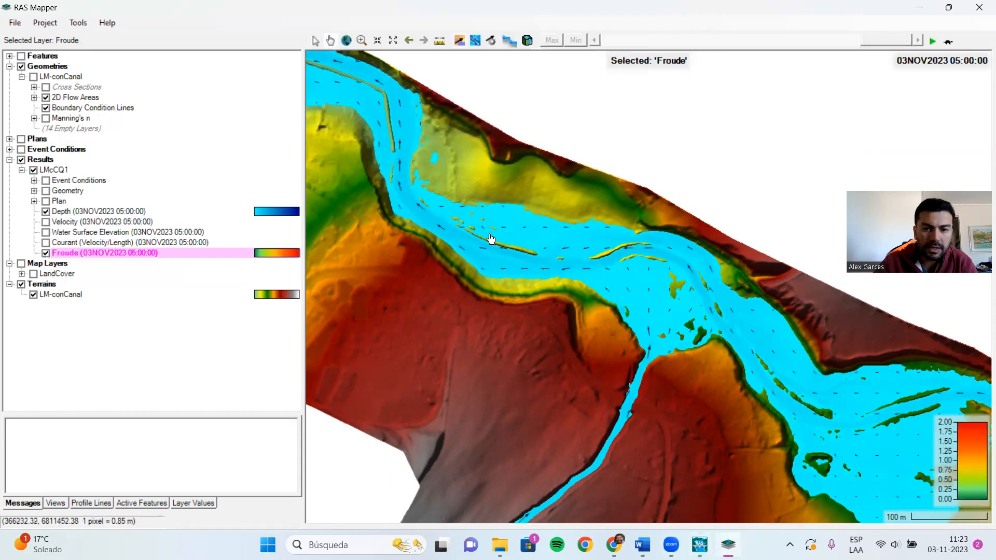
pyautogui.click(46, 211)
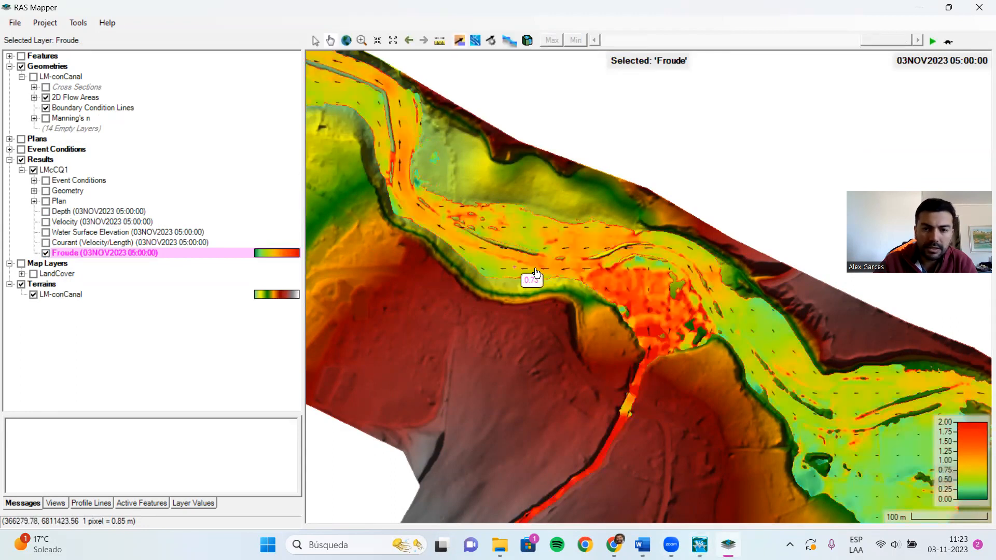
pyautogui.scroll(-2, 537, 274)
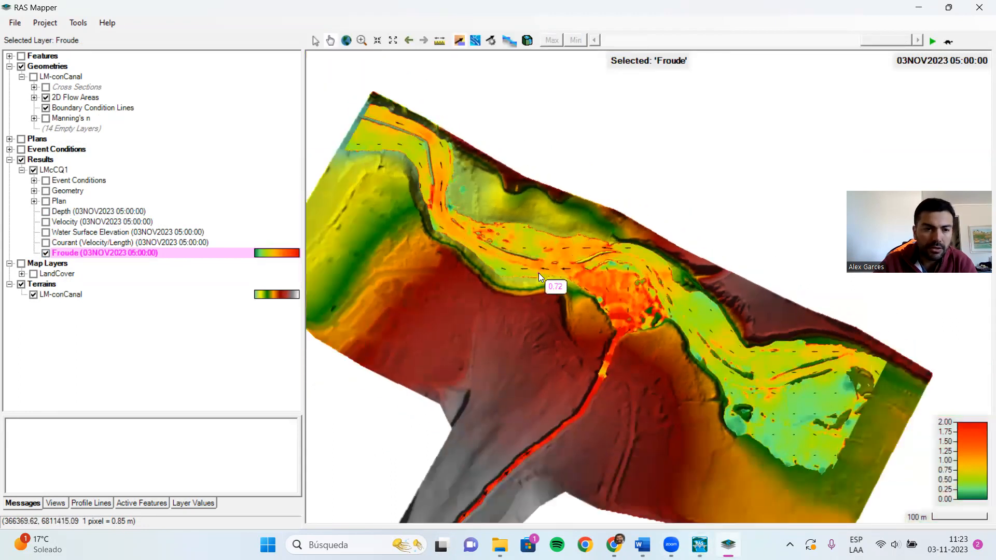
# - Hide the Froude map and check the contents of the LaMarquesa2D project folder in File Explorer
pyautogui.click(46, 253)
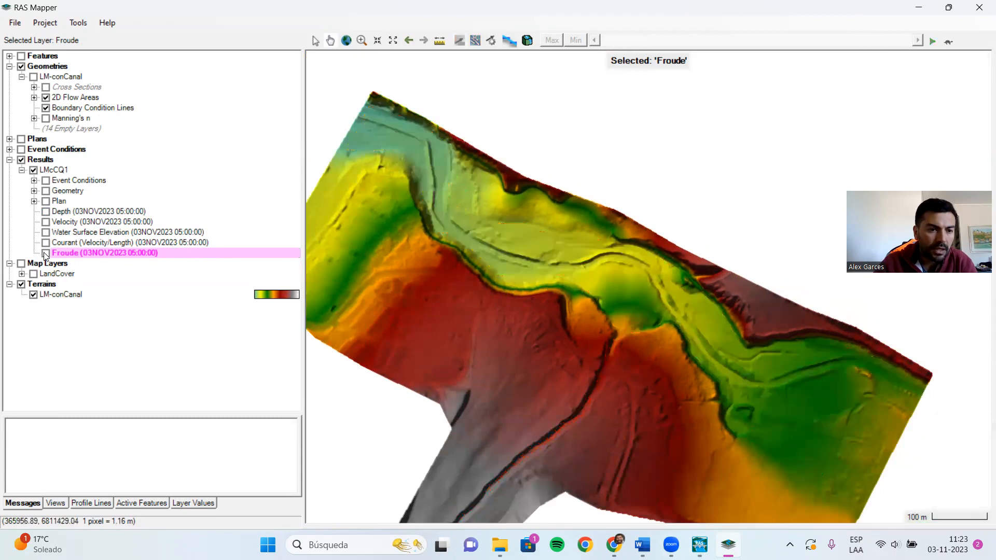
pyautogui.click(74, 213)
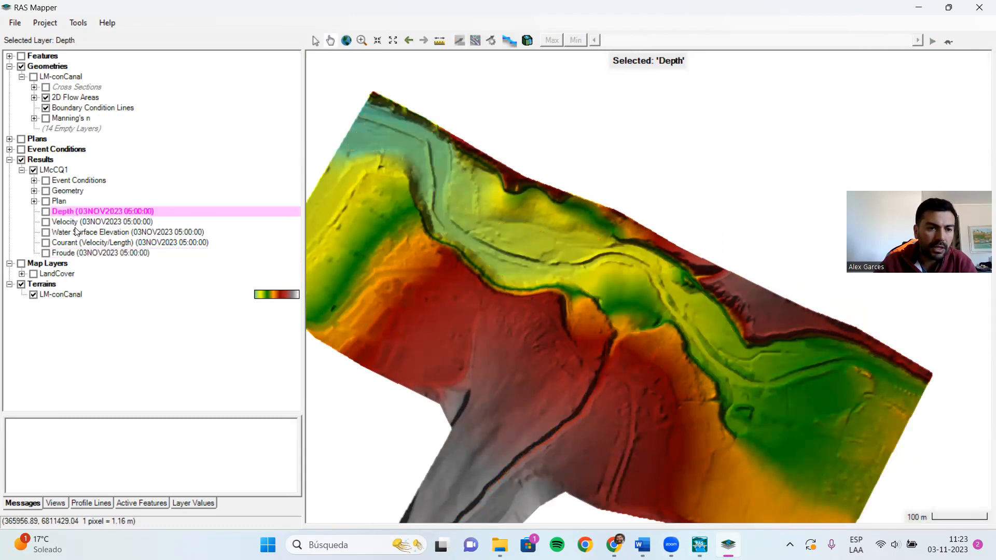
pyautogui.rightClick(41, 160)
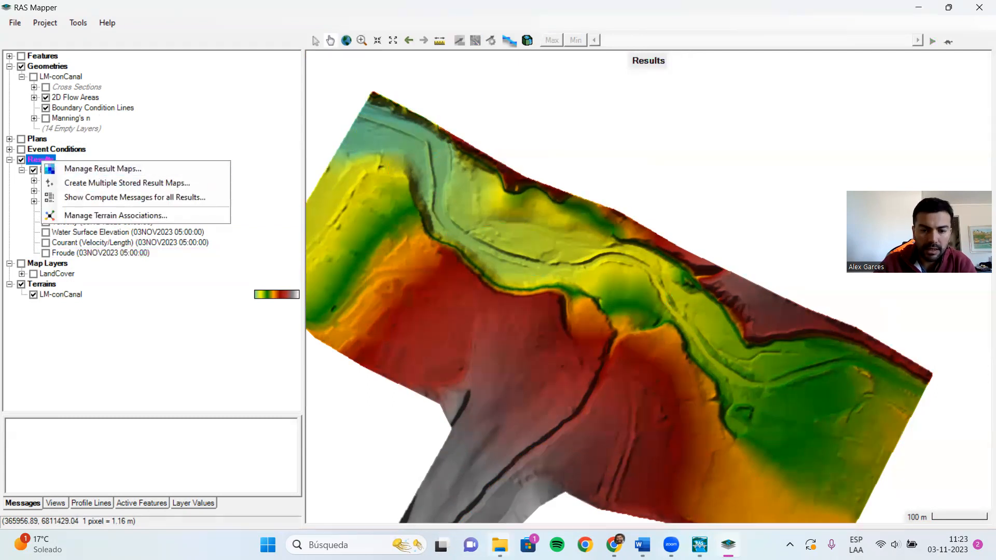
pyautogui.click(499, 544)
pyautogui.click(445, 485)
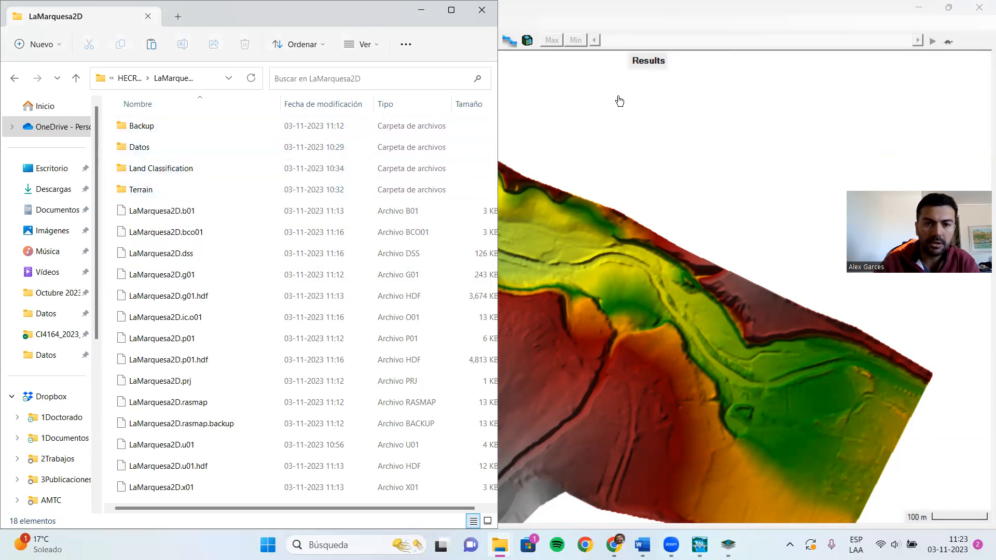
pyautogui.click(617, 116)
# - Change the Depth result map's output mode to a stored raster based on the LM-conCanal terrain
pyautogui.rightClick(41, 158)
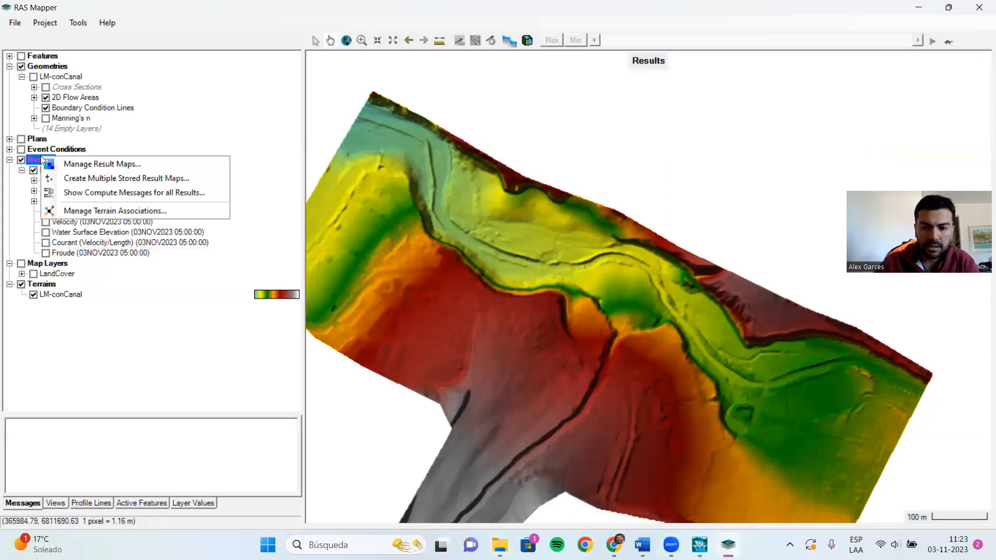
pyautogui.click(129, 165)
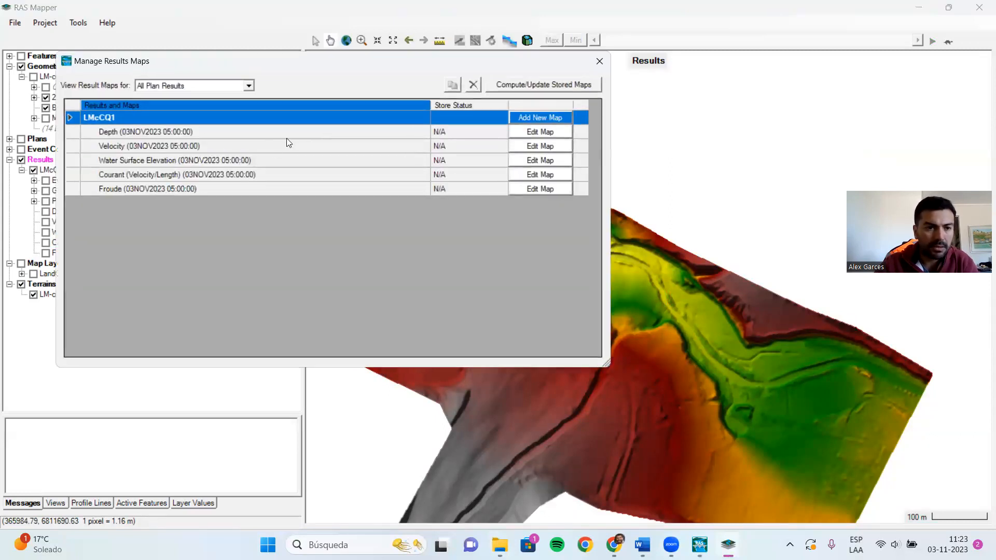
pyautogui.click(334, 138)
pyautogui.click(529, 132)
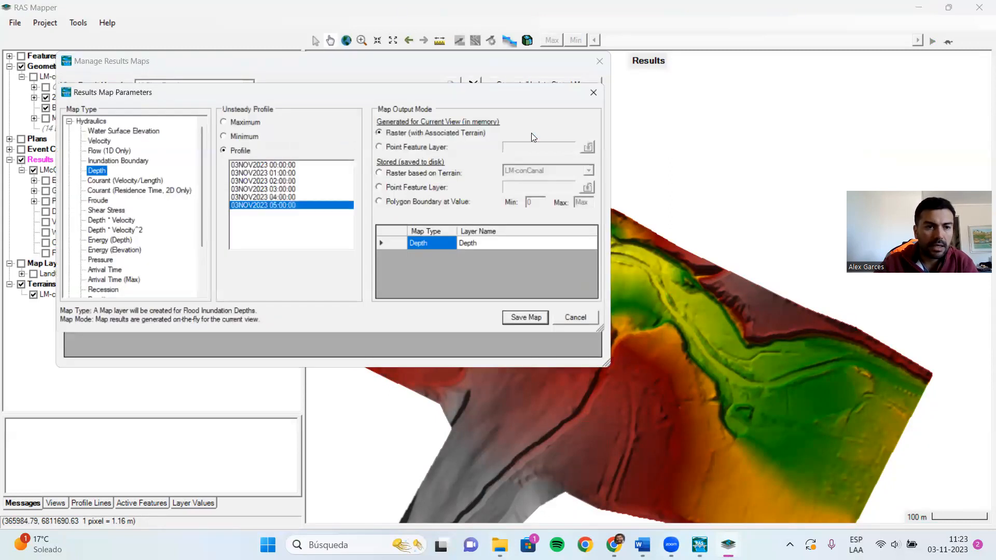
pyautogui.click(419, 171)
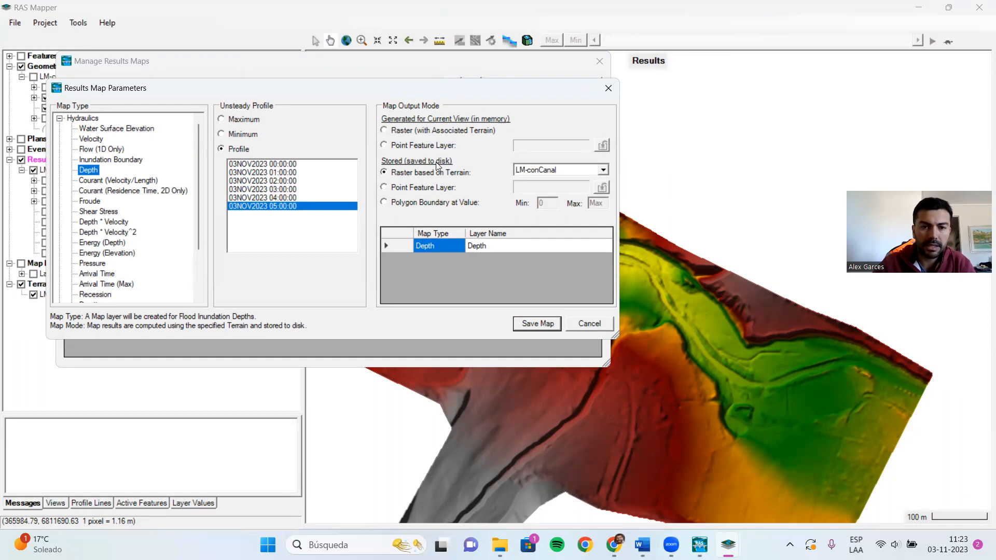
pyautogui.click(543, 326)
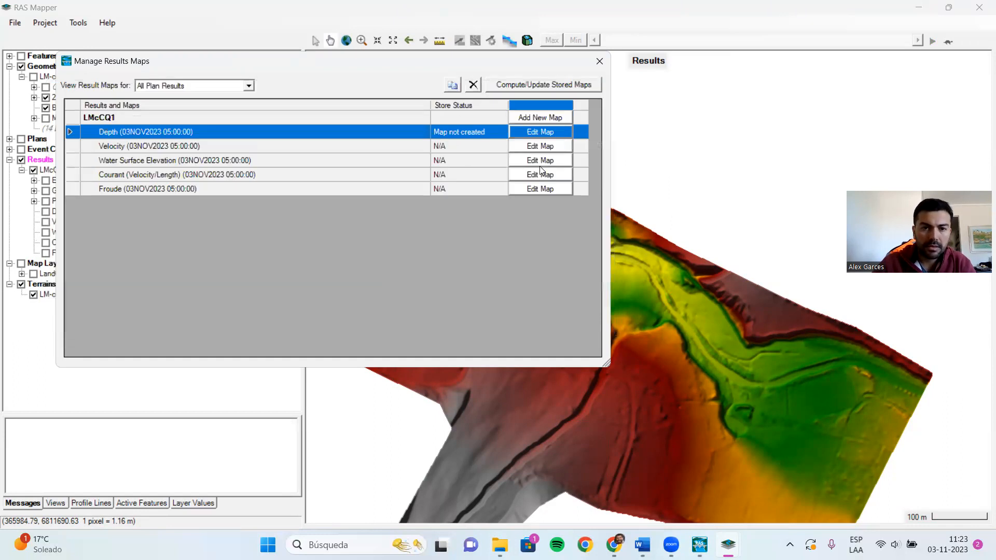
# - Set the Velocity map to a stored raster based on the LM-conCanal terrain and compute the stored maps
pyautogui.click(539, 146)
pyautogui.click(413, 172)
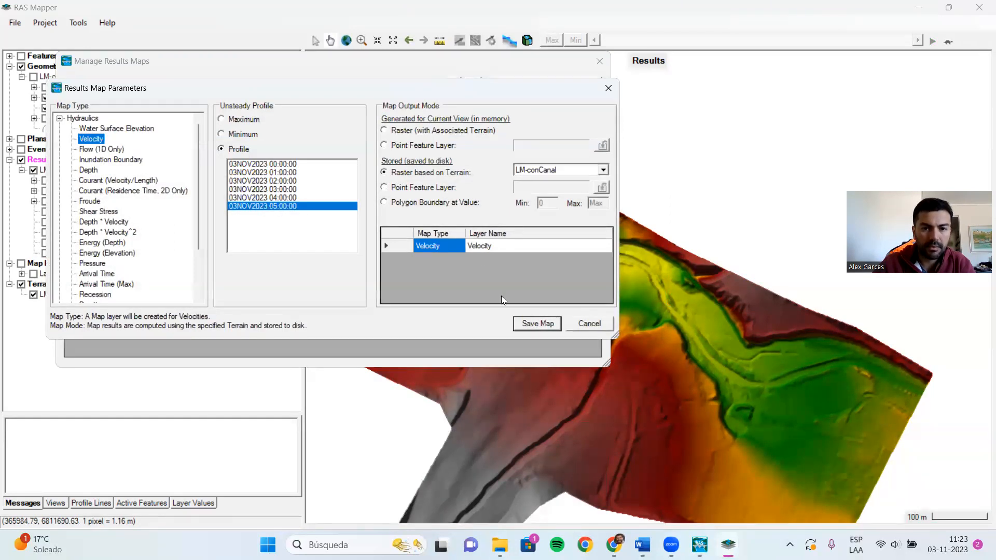
pyautogui.click(538, 324)
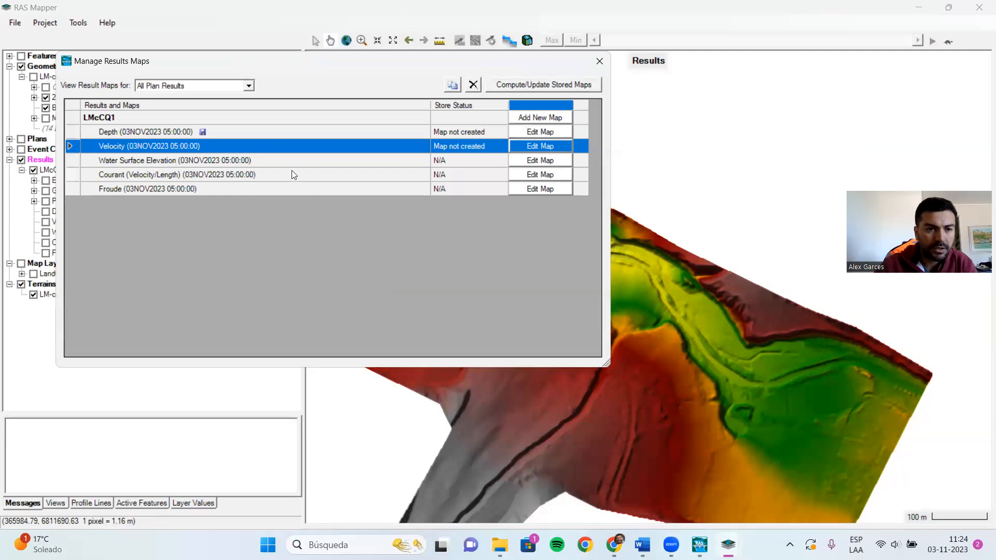
pyautogui.click(524, 88)
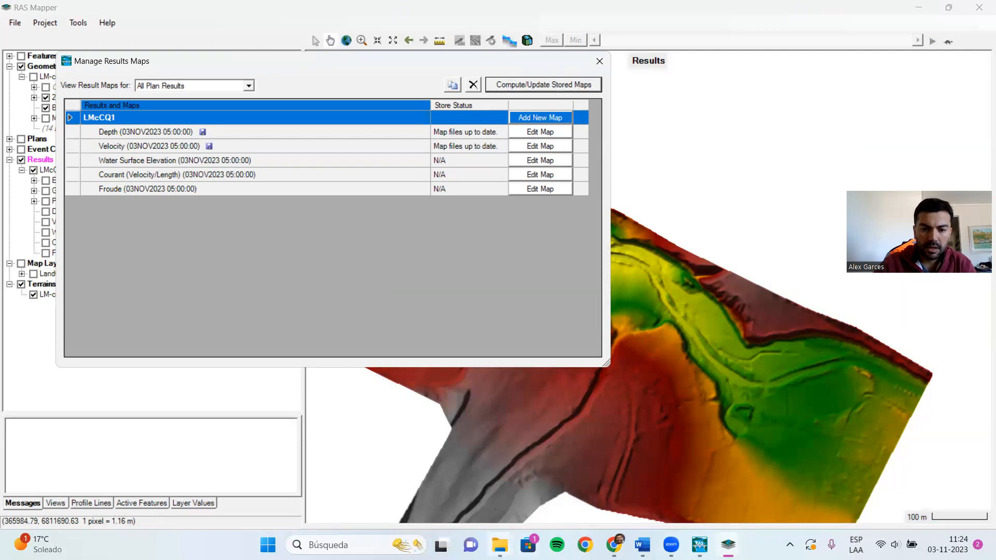
# - Open the LMcCQ1 folder in File Explorer to check the exported depth and velocity raster files
pyautogui.moveTo(500, 544)
pyautogui.click(441, 467)
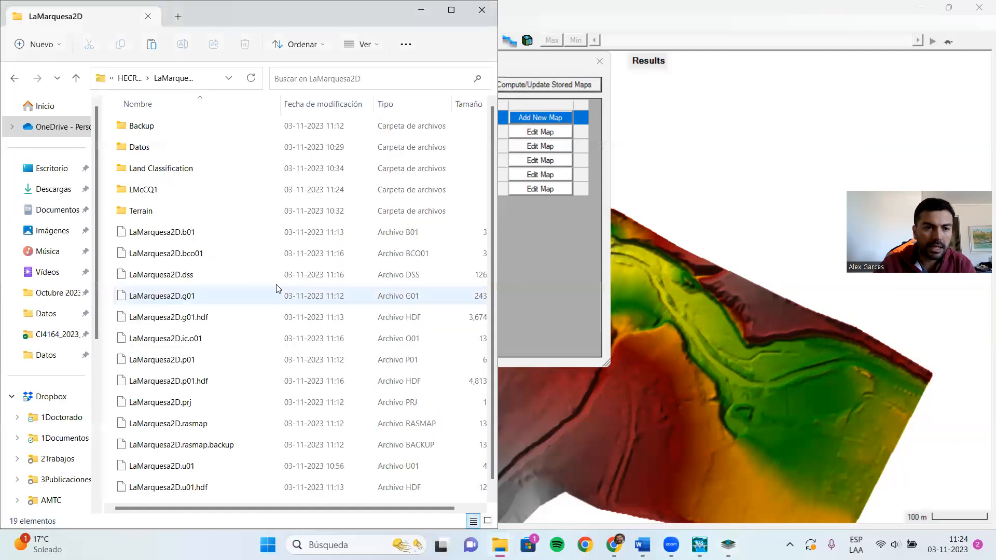
pyautogui.click(167, 196)
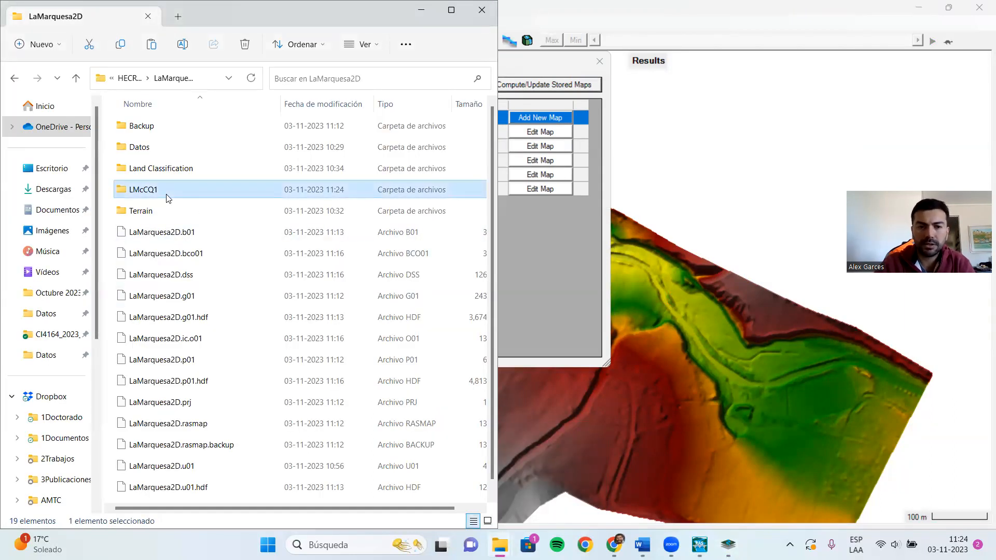
pyautogui.doubleClick(157, 194)
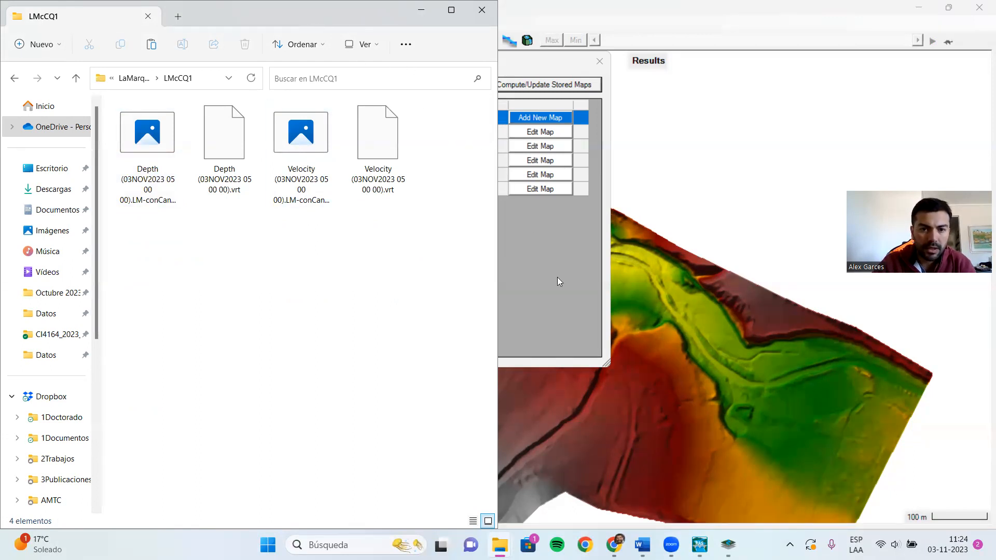
# - Return to RAS Mapper and close the results map manager and the RAS Mapper window
pyautogui.click(558, 316)
pyautogui.moveTo(326, 72); pyautogui.dragTo(348, 113)
pyautogui.click(621, 104)
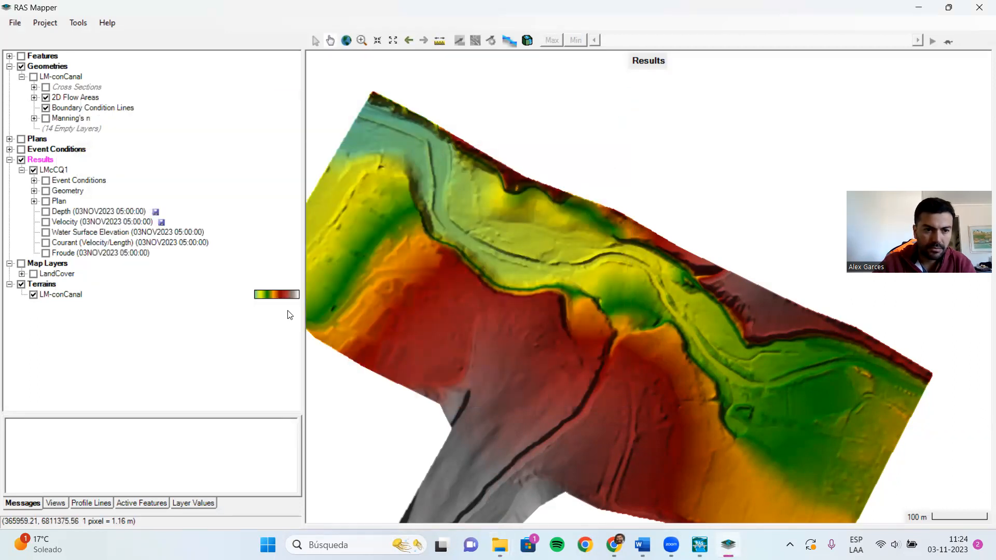
pyautogui.click(977, 5)
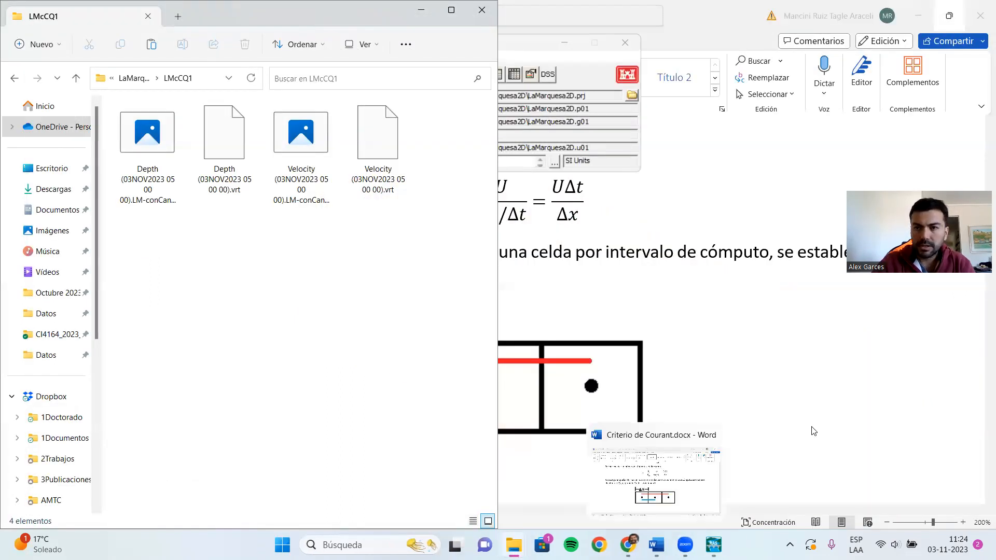
# - Put the File Explorer window away and return to the HEC-RAS main window
pyautogui.click(710, 544)
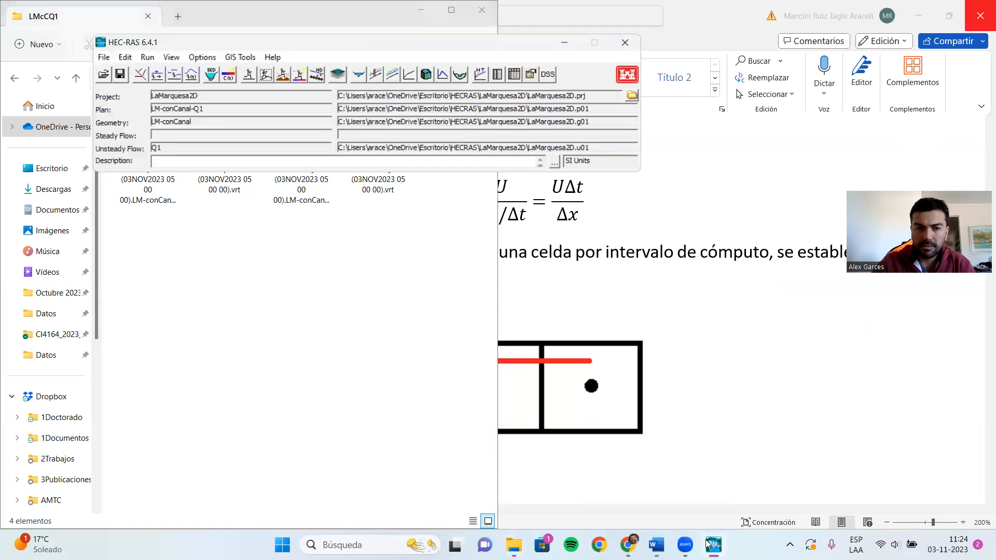
pyautogui.click(290, 29)
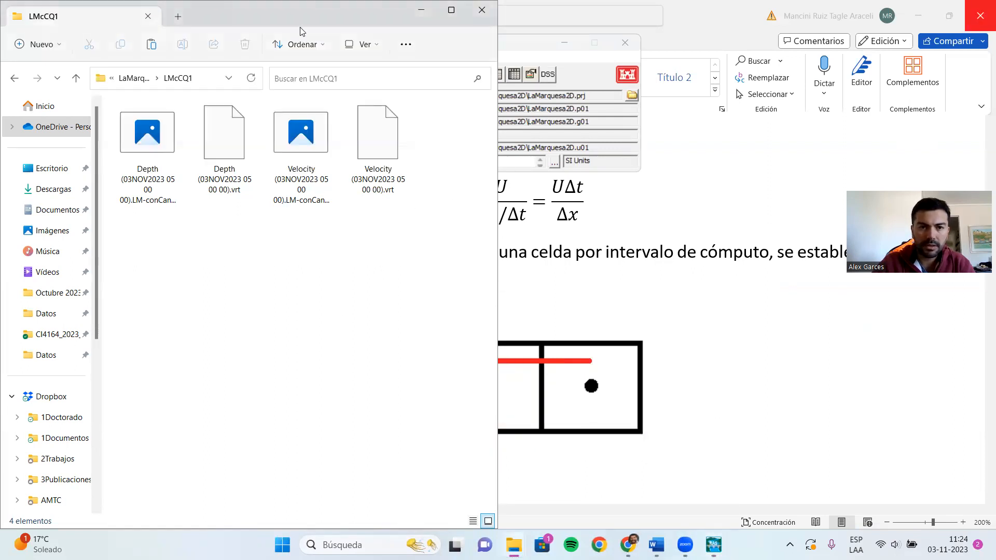
pyautogui.moveTo(301, 30); pyautogui.dragTo(462, 75)
pyautogui.click(463, 76)
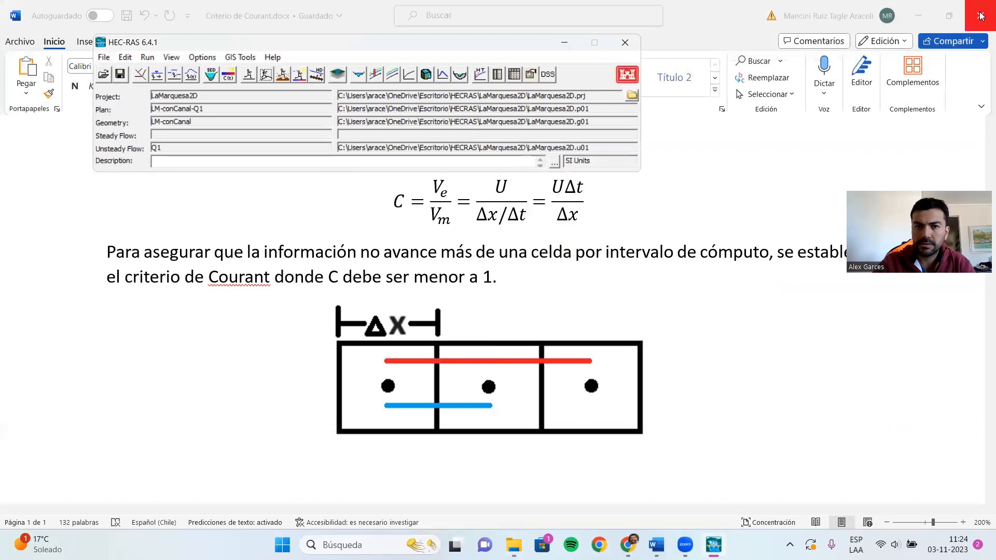